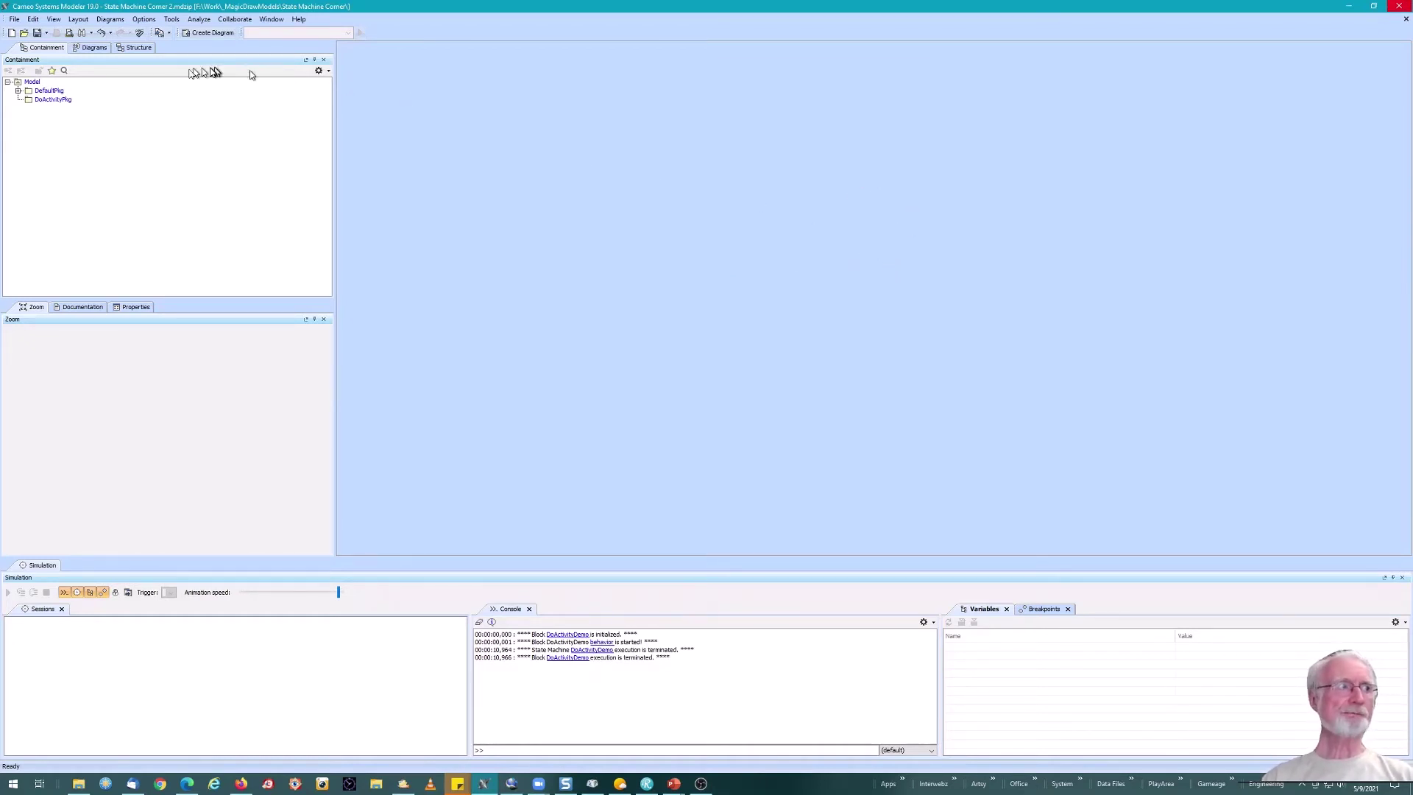
- Create a SysML Block Definition Diagram in DoActivityPkg and shrink its frame
{"action": "right_click", "coordinate": [38, 102]}
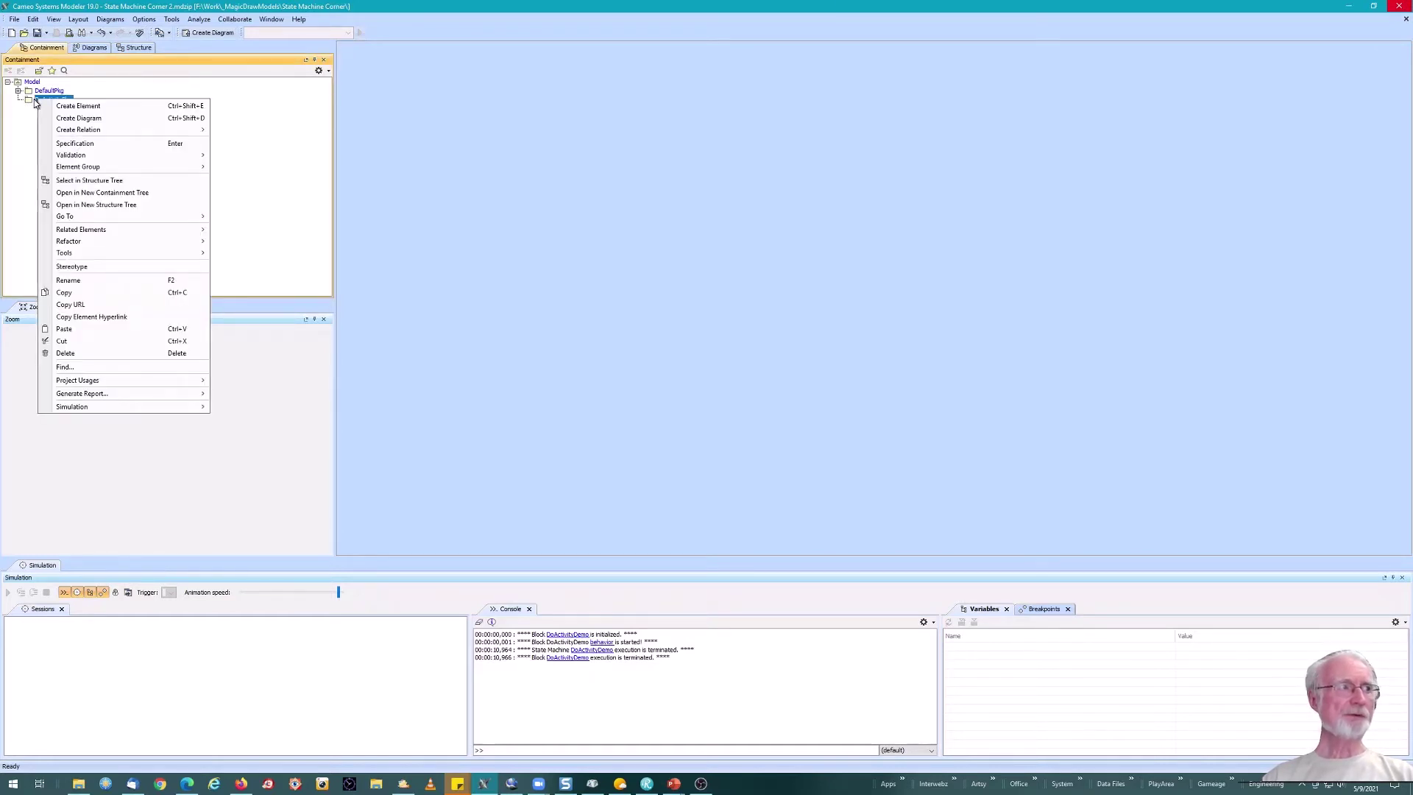
{"action": "left_click", "coordinate": [59, 119]}
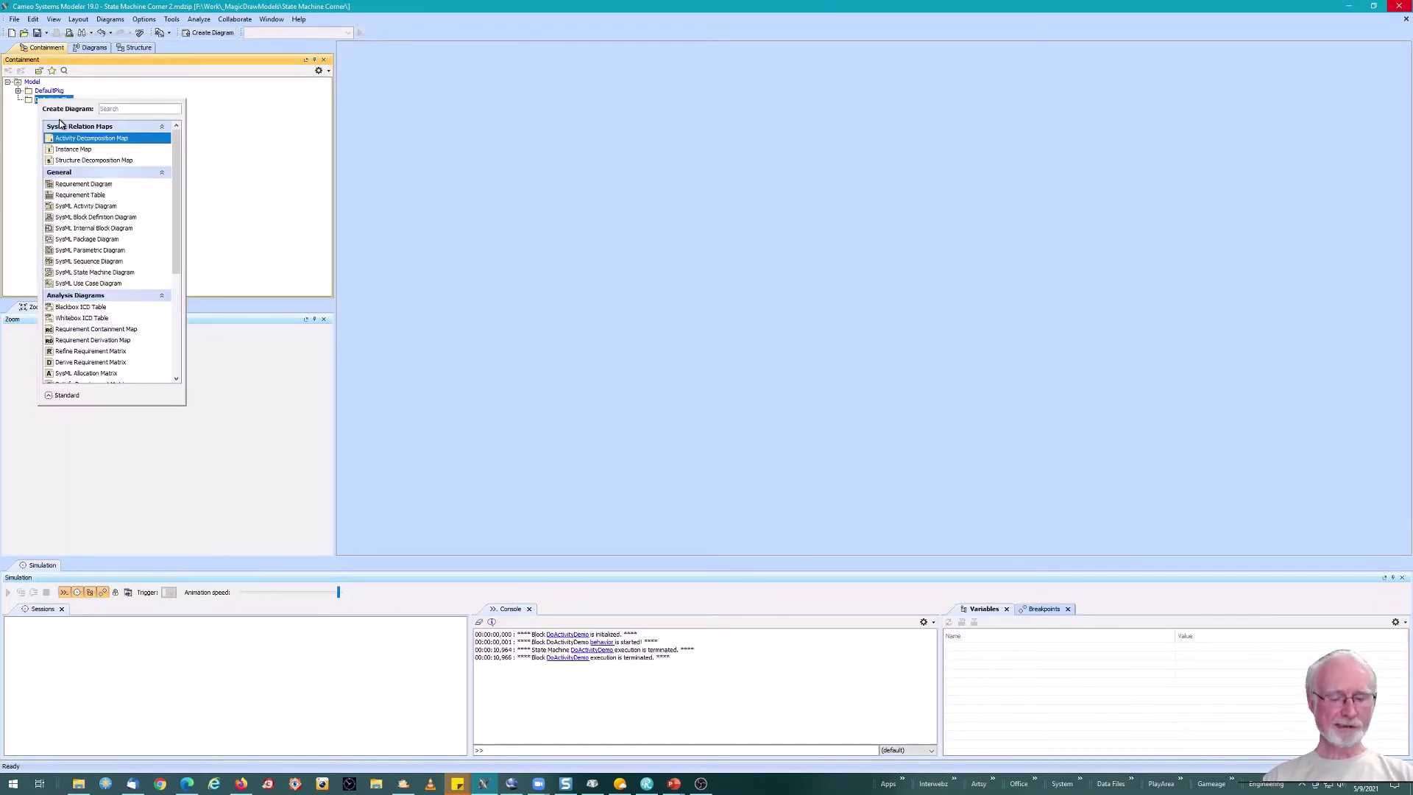
{"action": "type", "text": "bdd"}
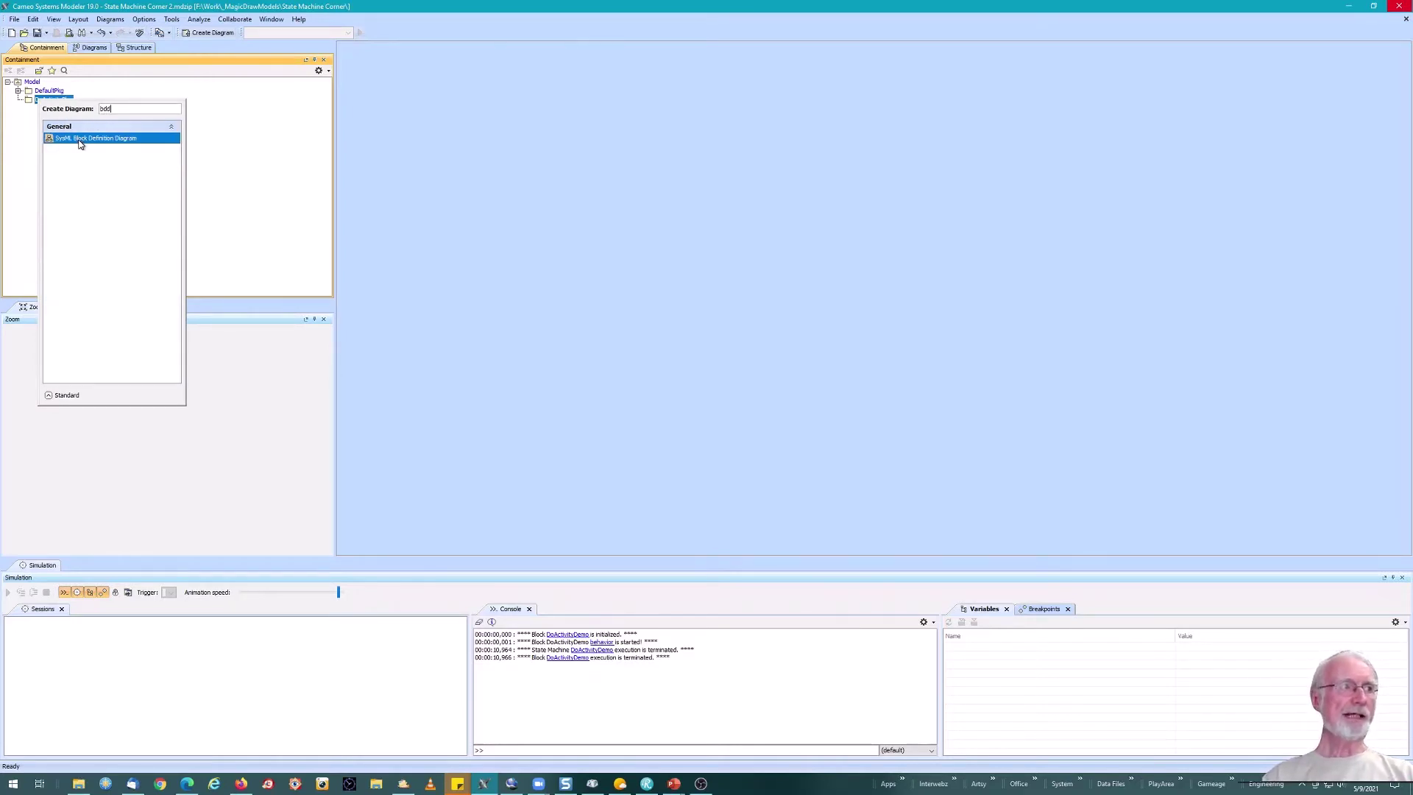
{"action": "left_click", "coordinate": [83, 140]}
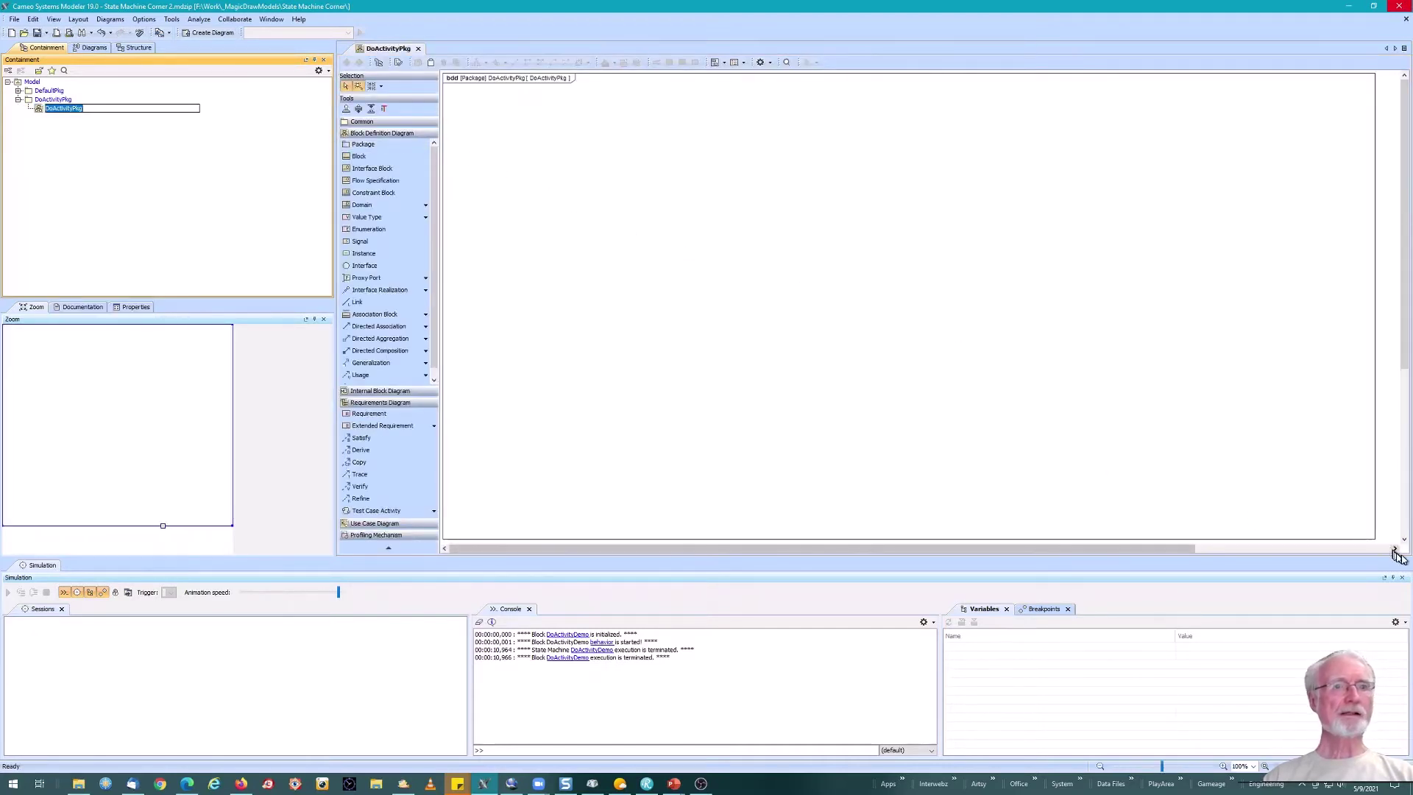
{"action": "left_click", "coordinate": [1376, 543]}
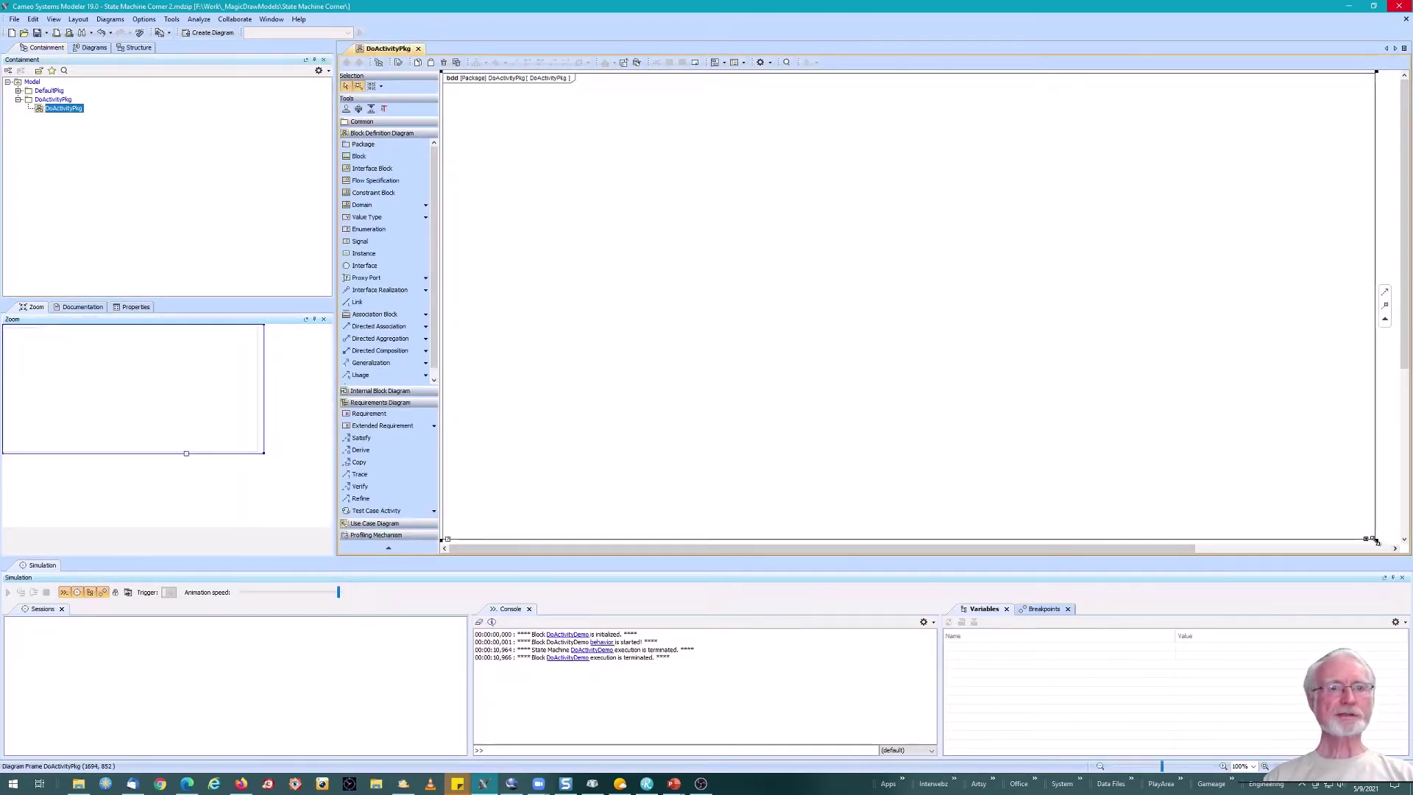
{"action": "left_click_drag", "start_coordinate": [1376, 542], "coordinate": [843, 337]}
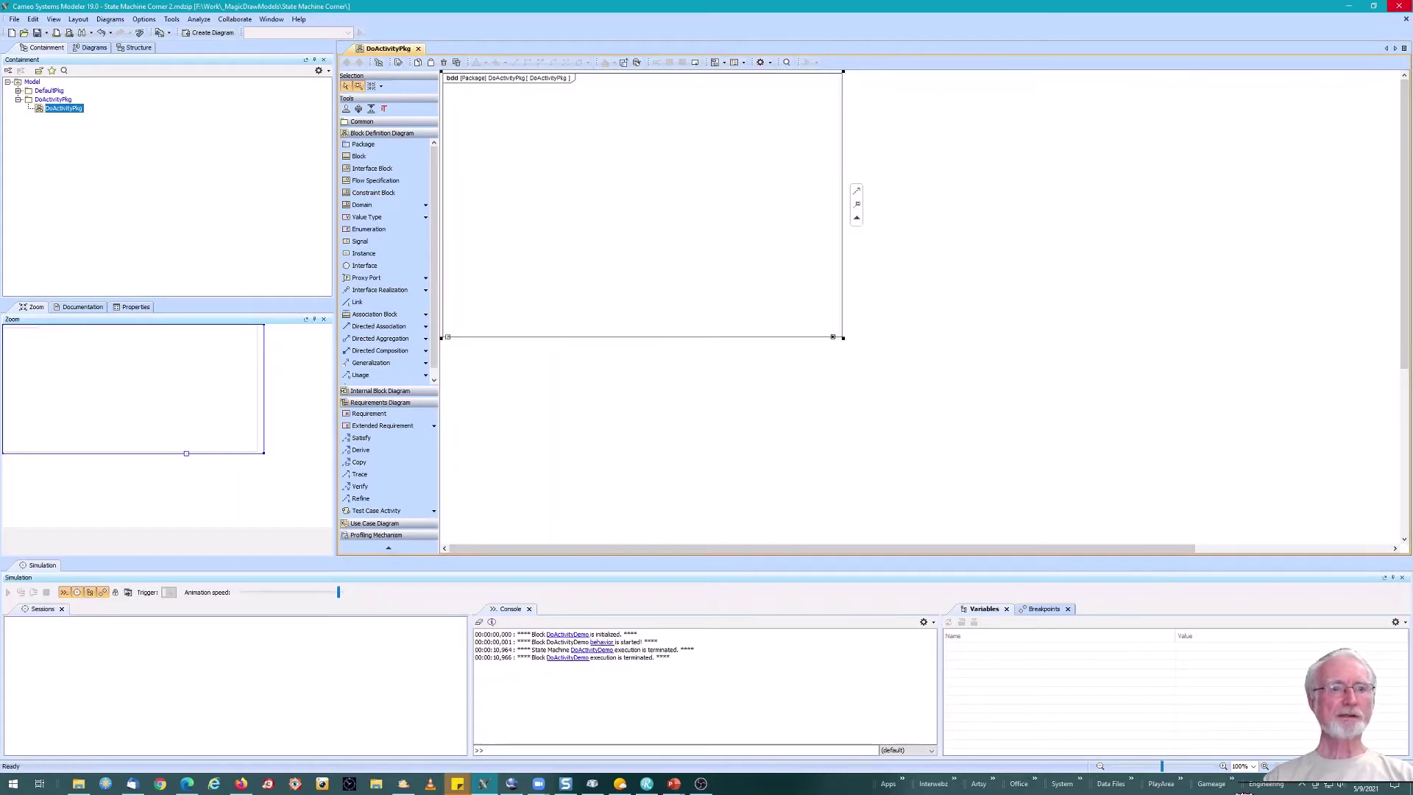
{"action": "left_click", "coordinate": [1264, 766]}
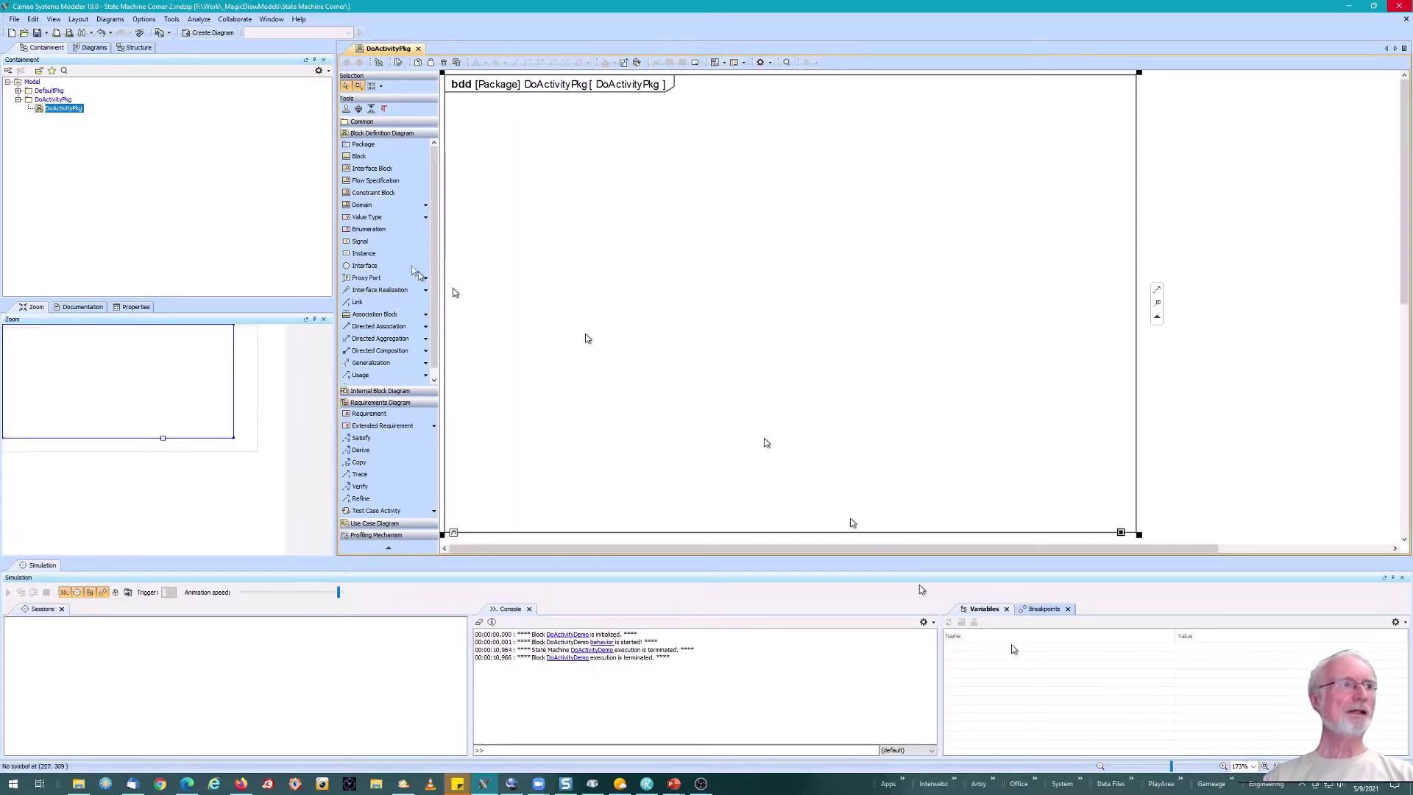
- Place a block named DoActivityDemo in the diagram
{"action": "left_click", "coordinate": [364, 157]}
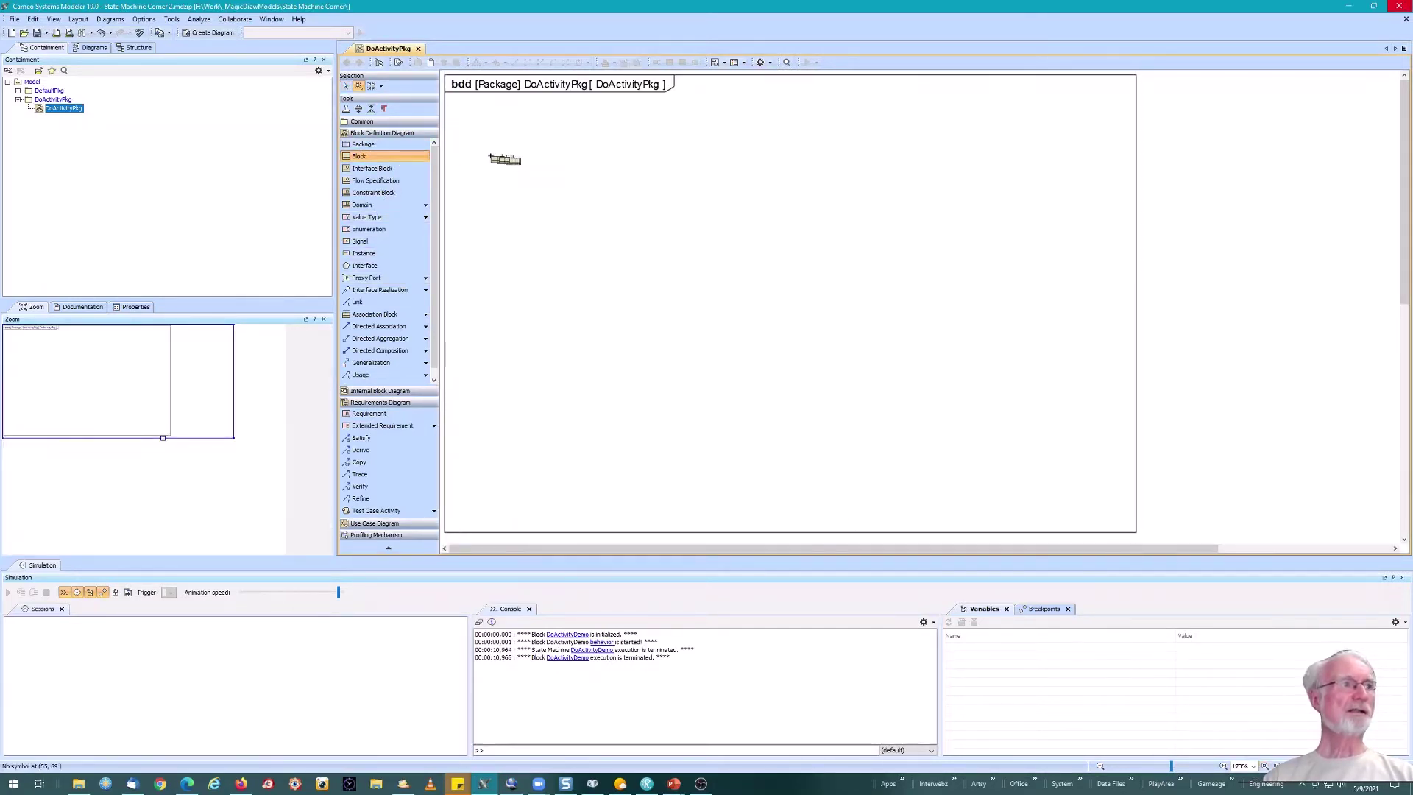
{"action": "left_click", "coordinate": [486, 155]}
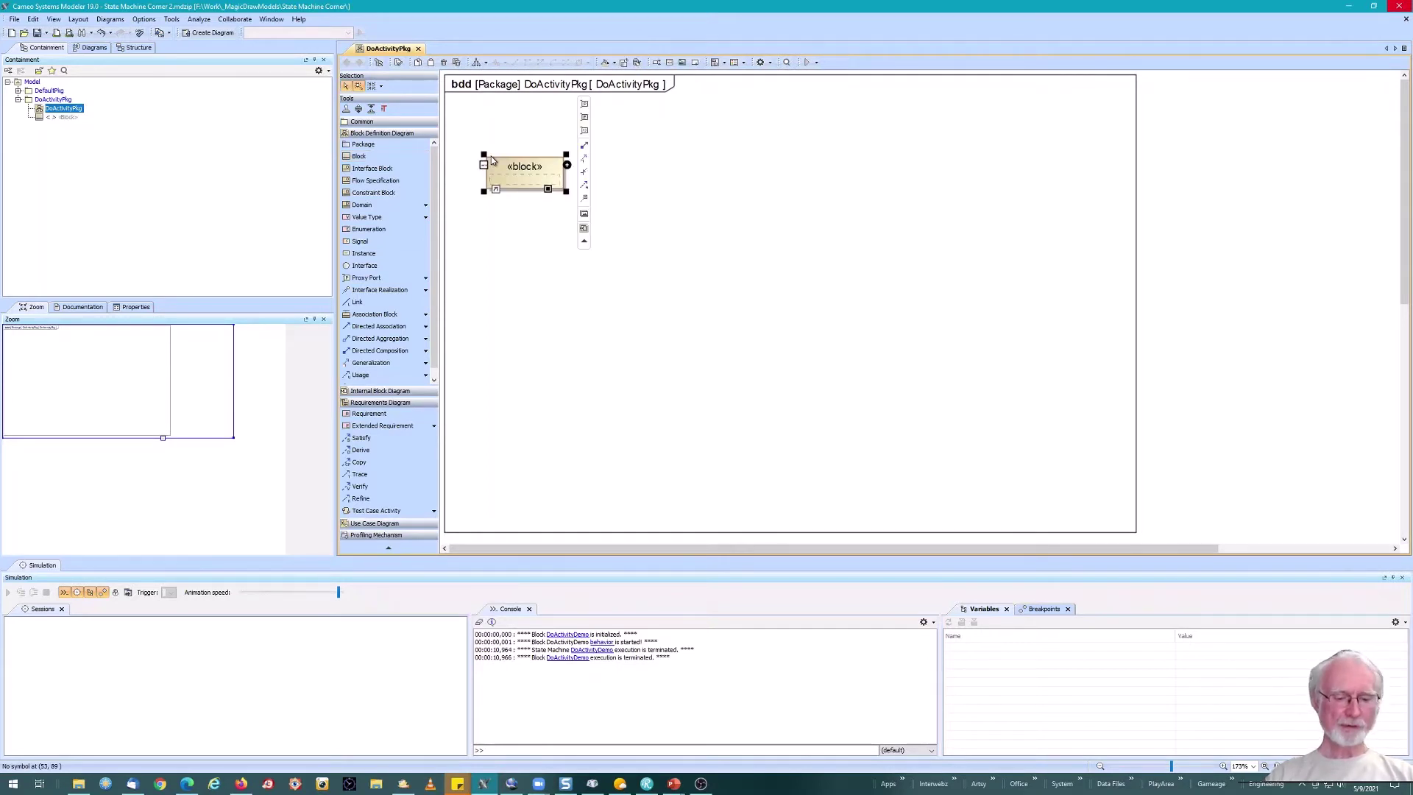
{"action": "type", "text": "DoActiv"}
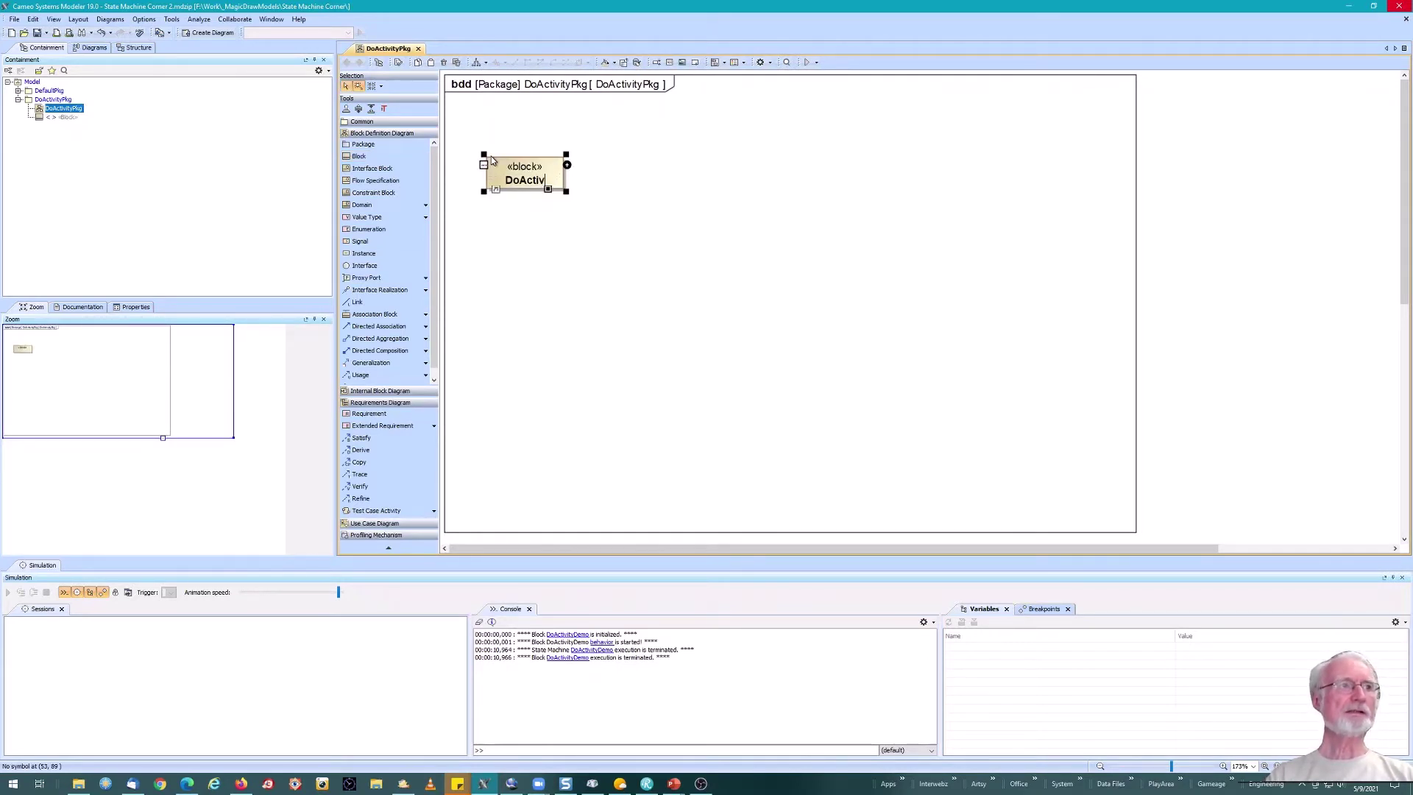
{"action": "type", "text": "ityDemo"}
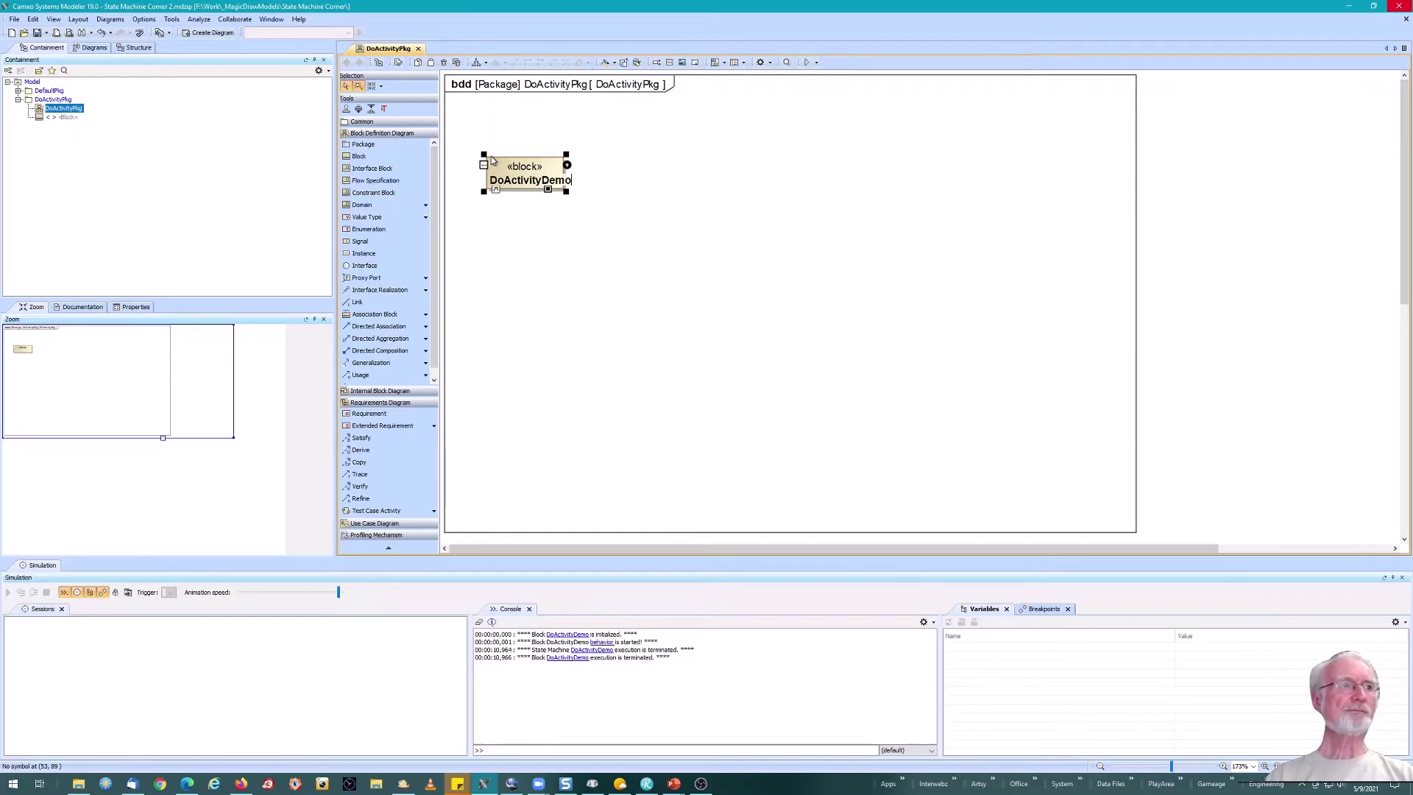
{"action": "left_click", "coordinate": [604, 276]}
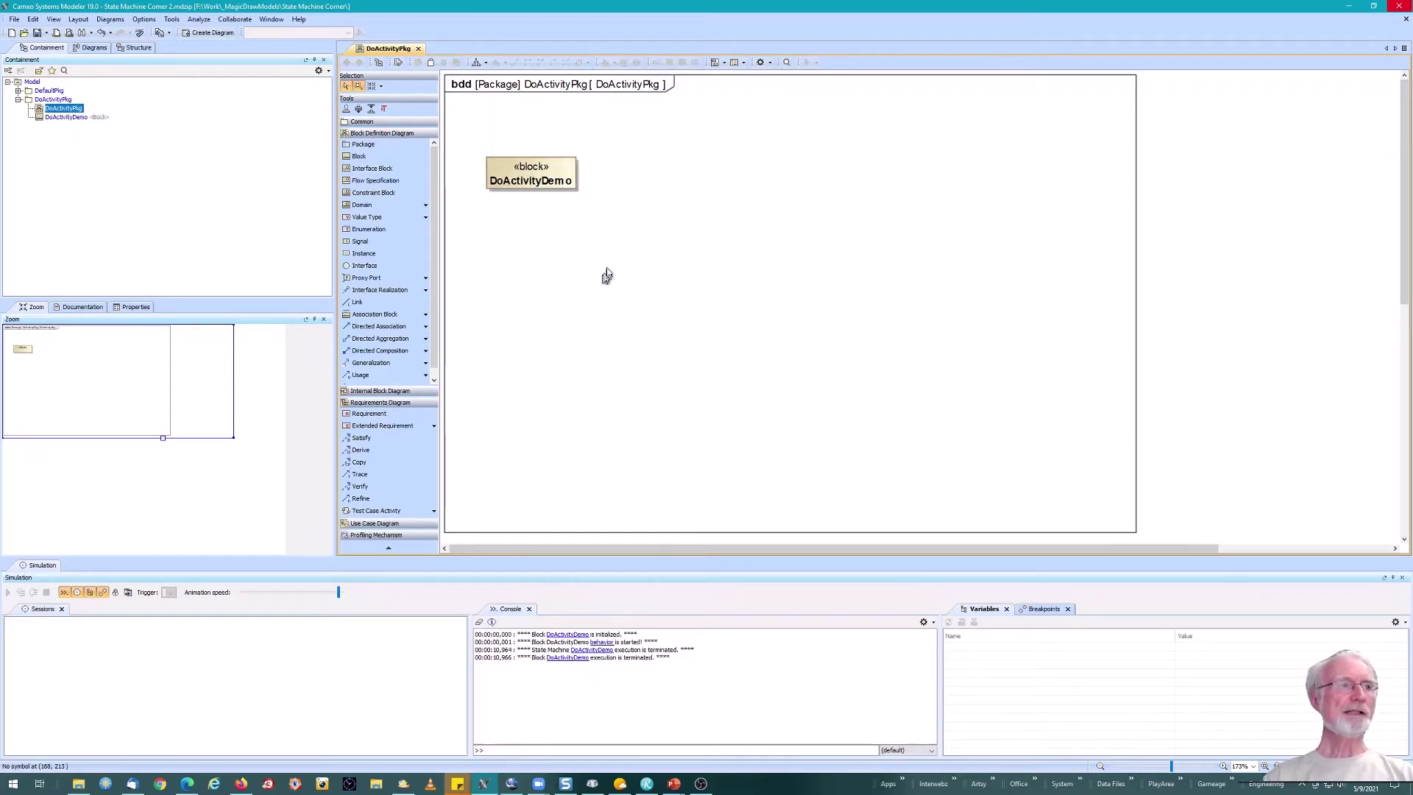
- Add a value property x of type Integer to DoActivityDemo
{"action": "left_click", "coordinate": [577, 179]}
{"action": "left_click", "coordinate": [580, 168]}
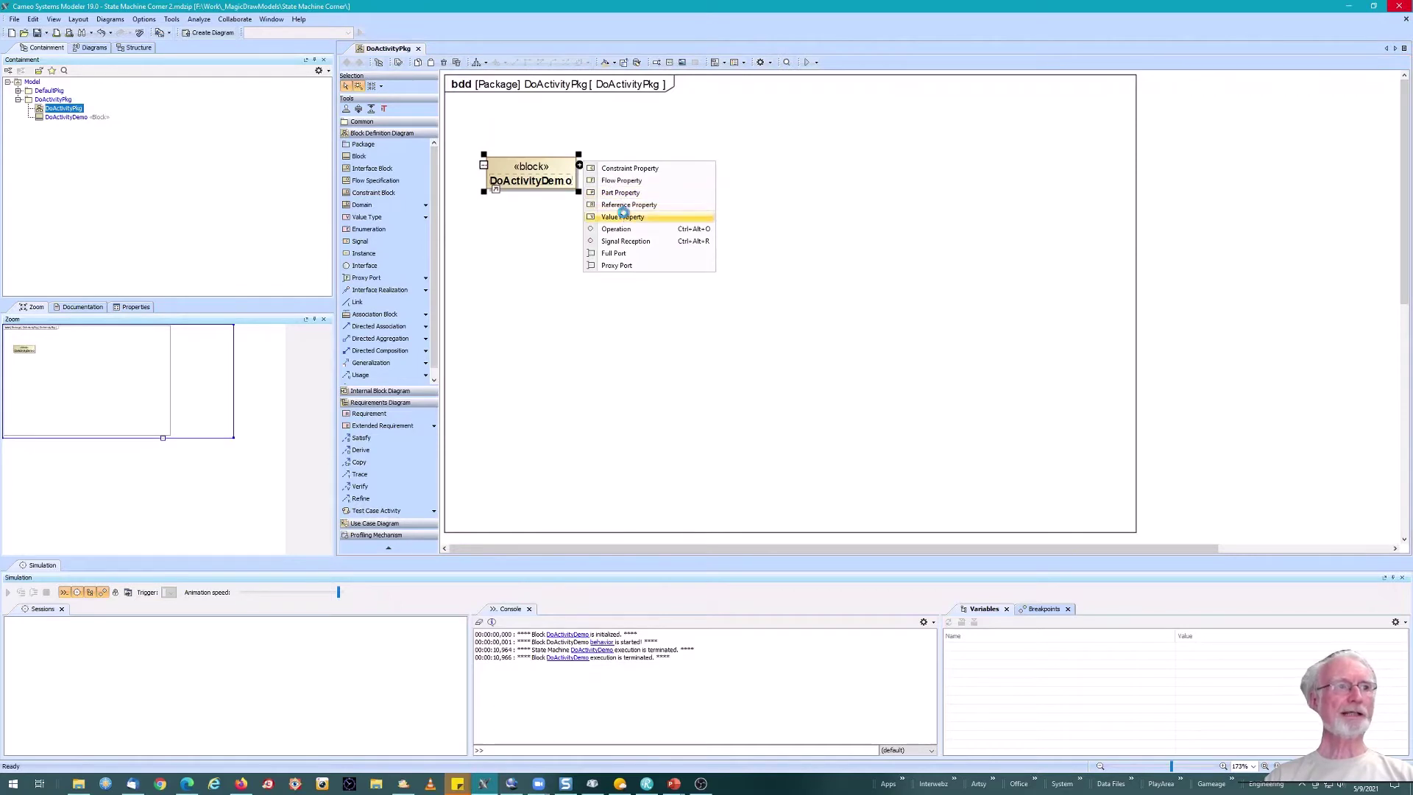
{"action": "left_click", "coordinate": [623, 218]}
{"action": "type", "text": "x"}
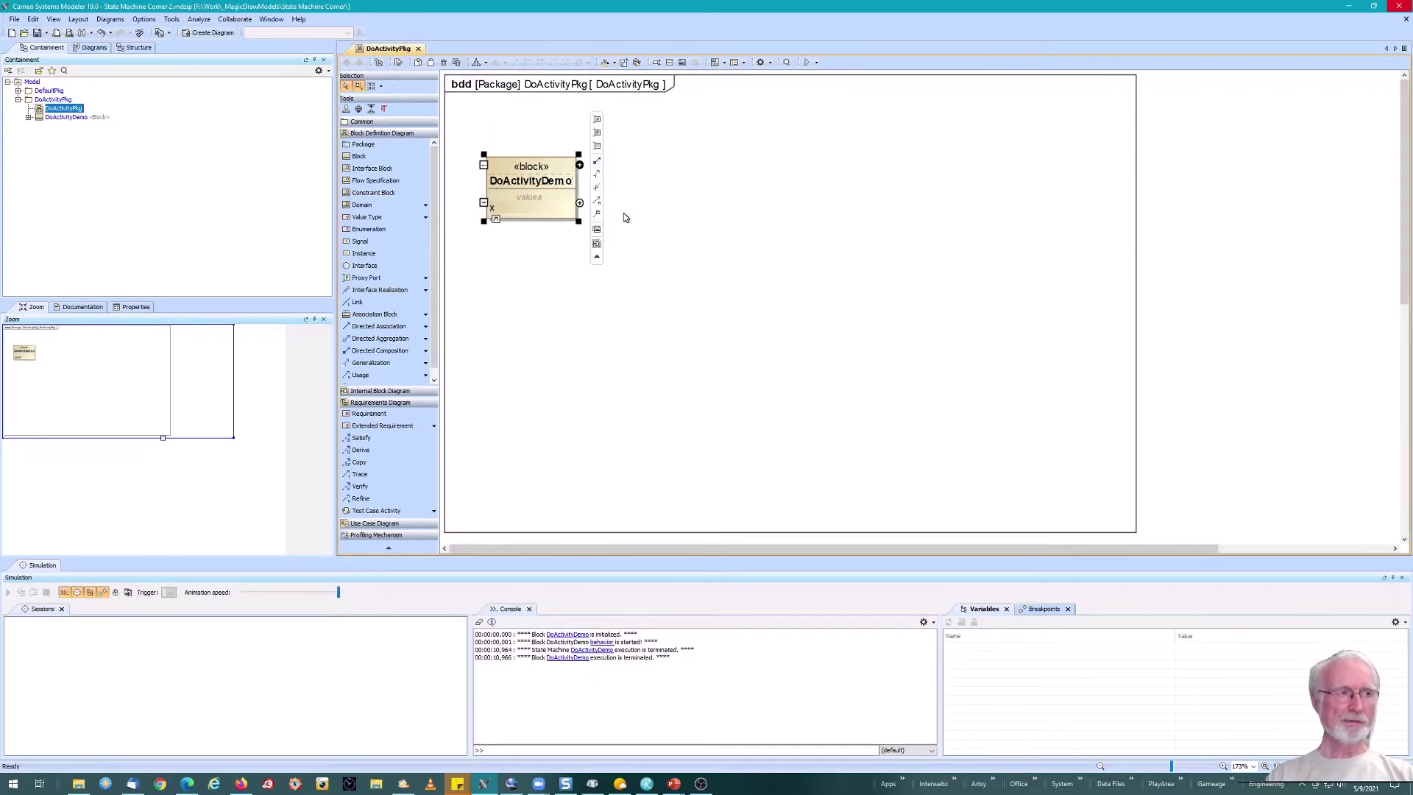
{"action": "type", "text": ":Int"}
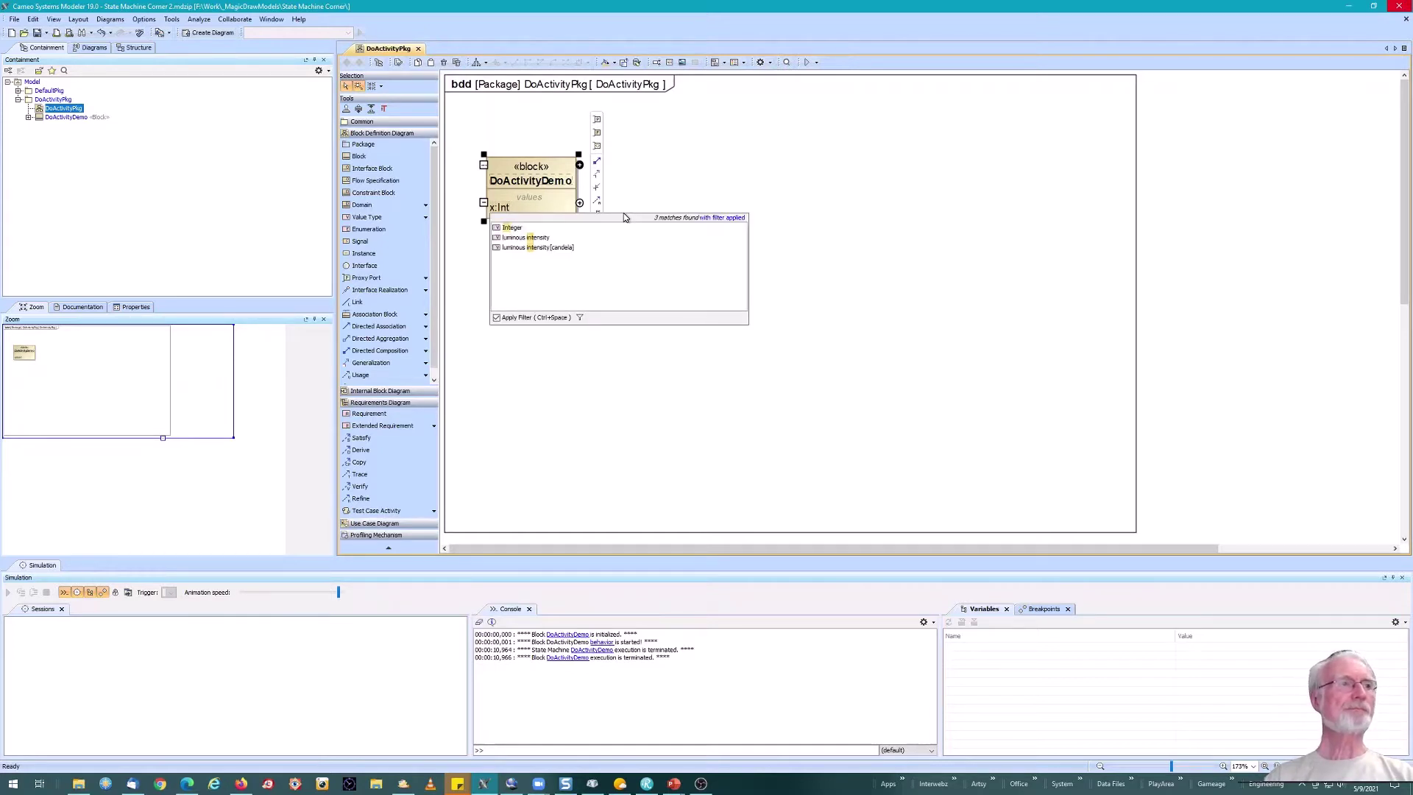
{"action": "left_click", "coordinate": [515, 228]}
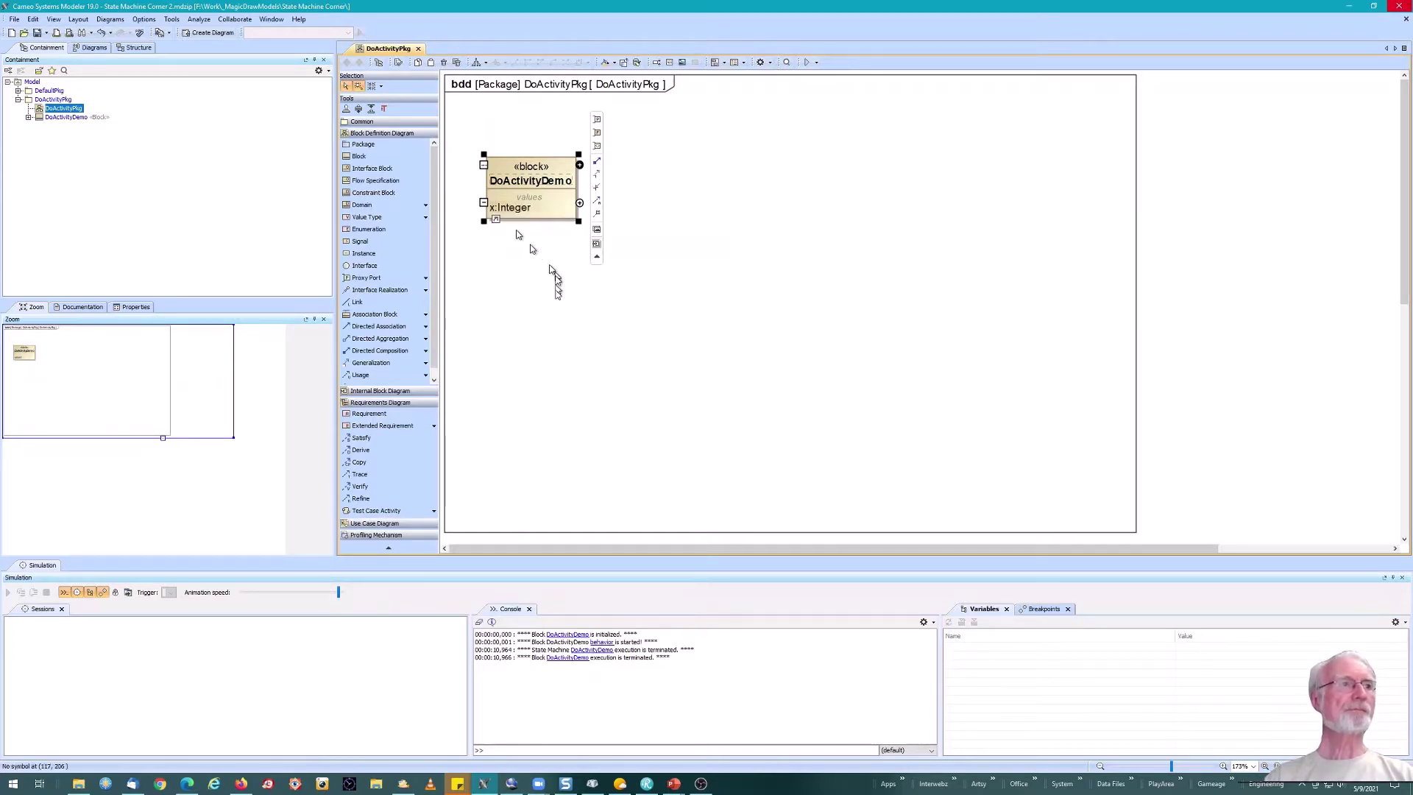
{"action": "left_click", "coordinate": [565, 282]}
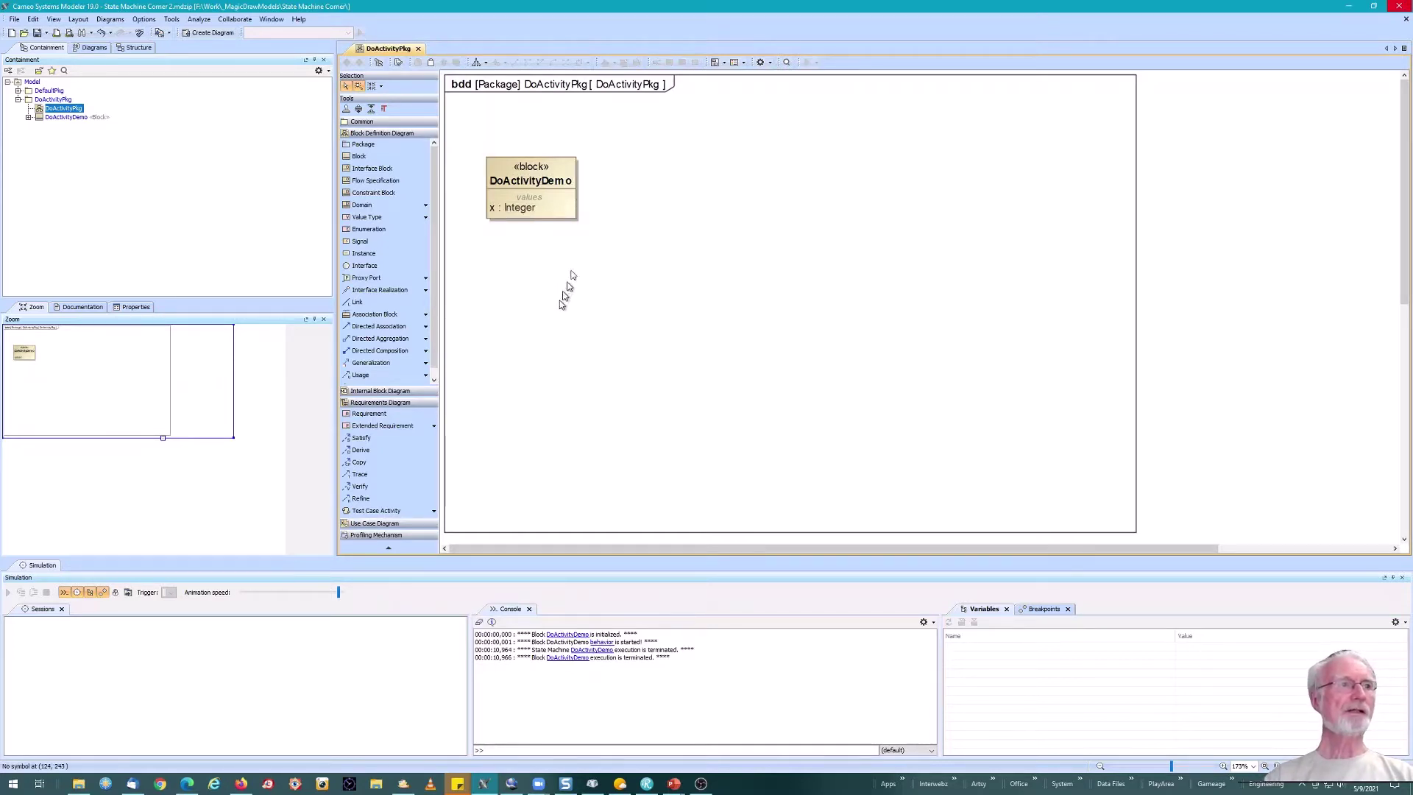
- Create a SysML State Machine Diagram for DoActivityDemo and resize its frame
{"action": "right_click", "coordinate": [567, 171]}
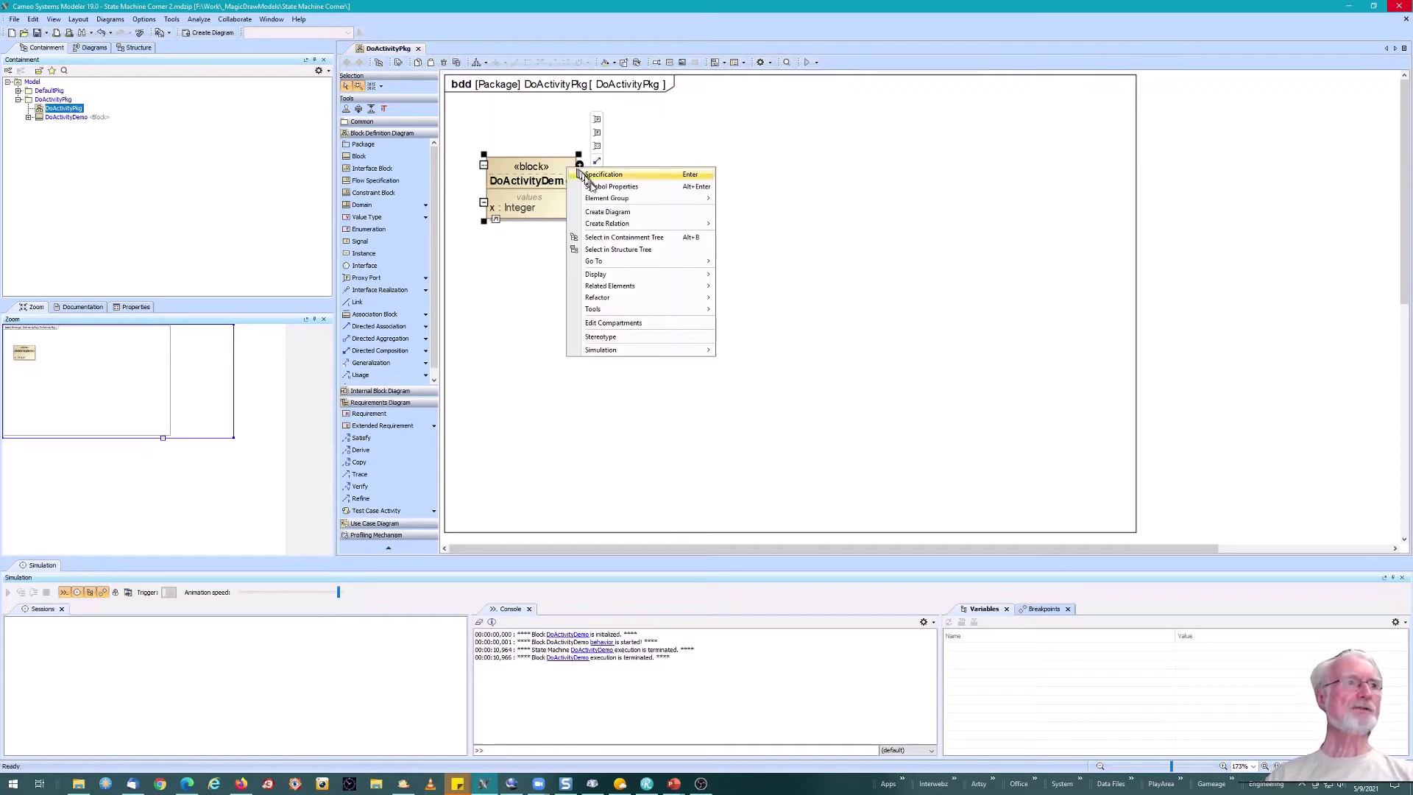
{"action": "left_click", "coordinate": [607, 213]}
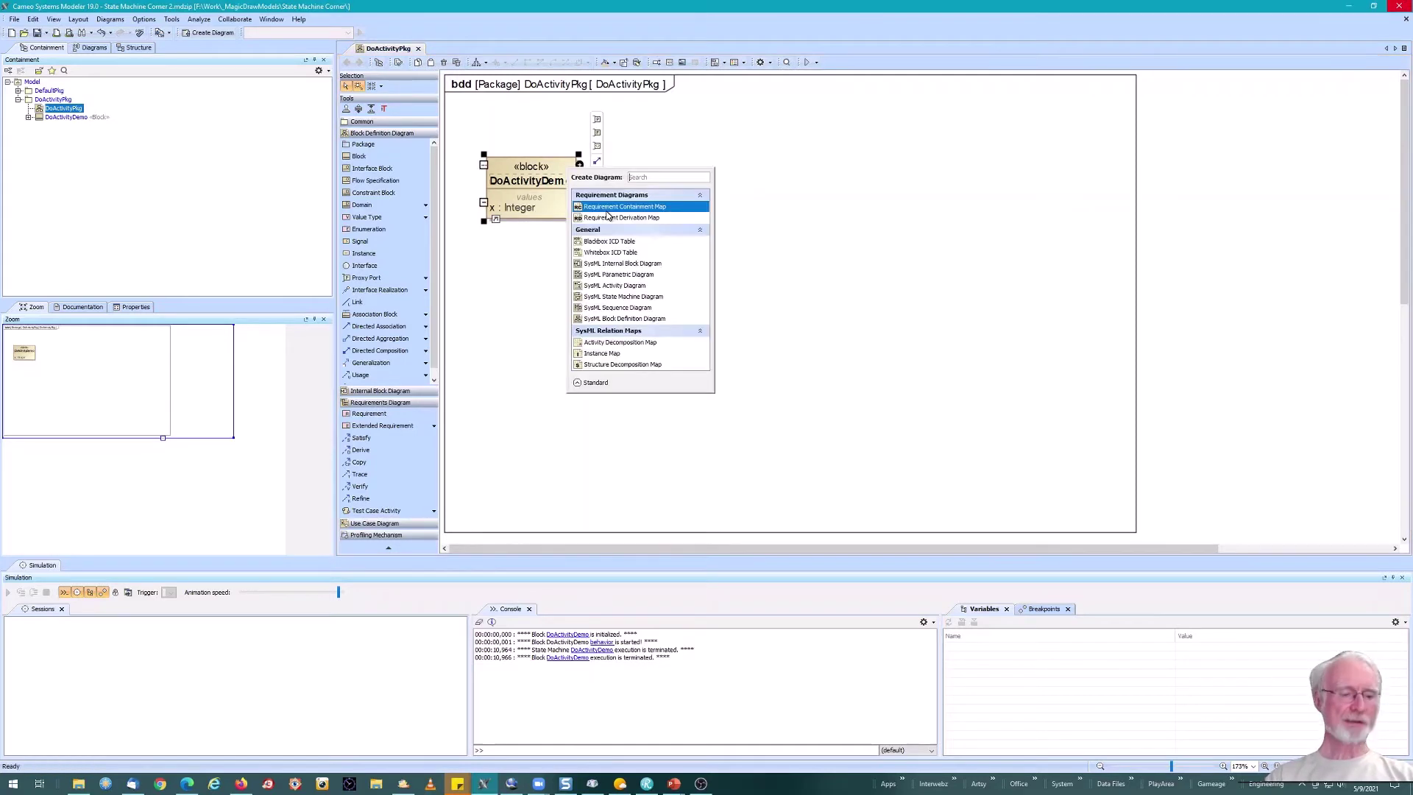
{"action": "type", "text": "state"}
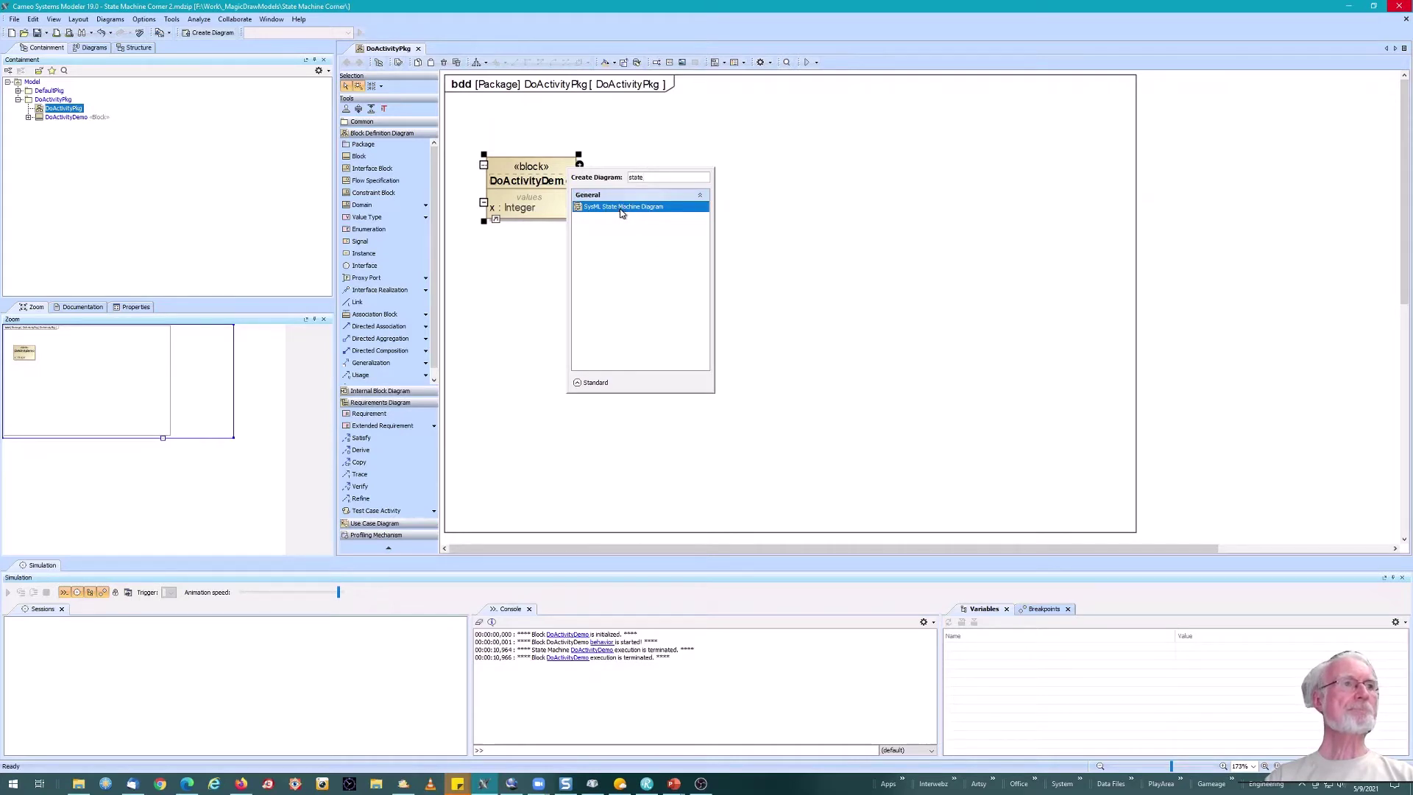
{"action": "left_click", "coordinate": [622, 207]}
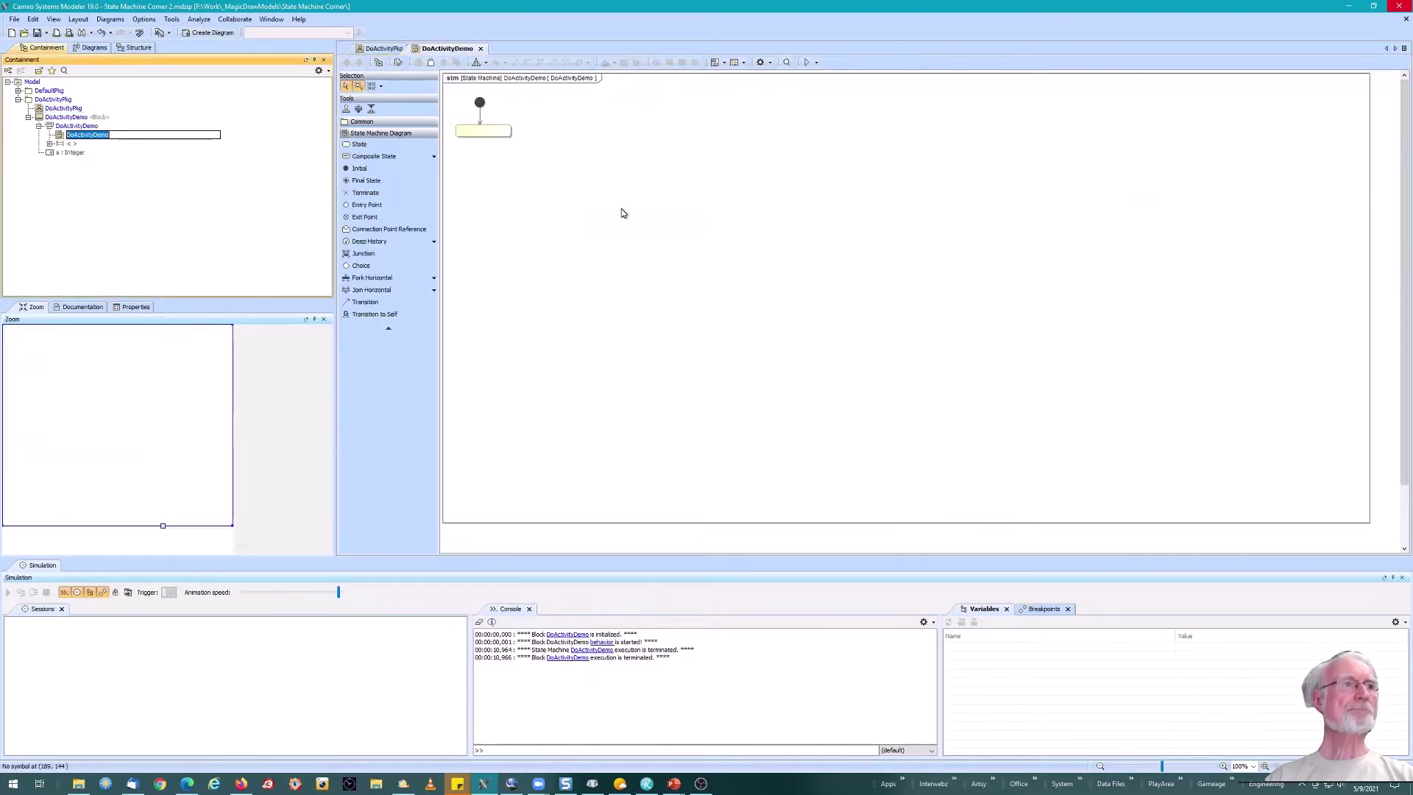
{"action": "left_click", "coordinate": [1328, 523]}
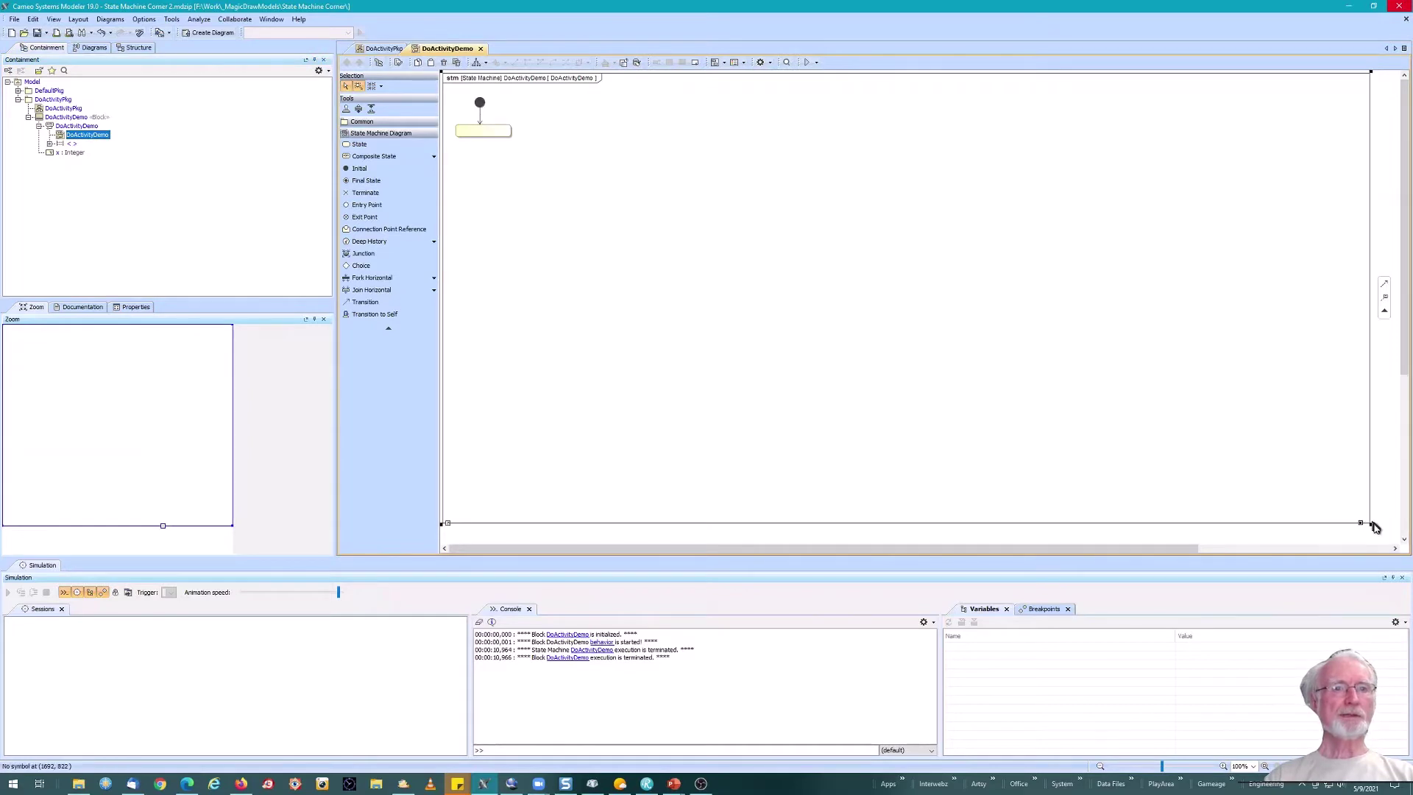
{"action": "left_click_drag", "start_coordinate": [1370, 523], "coordinate": [637, 149]}
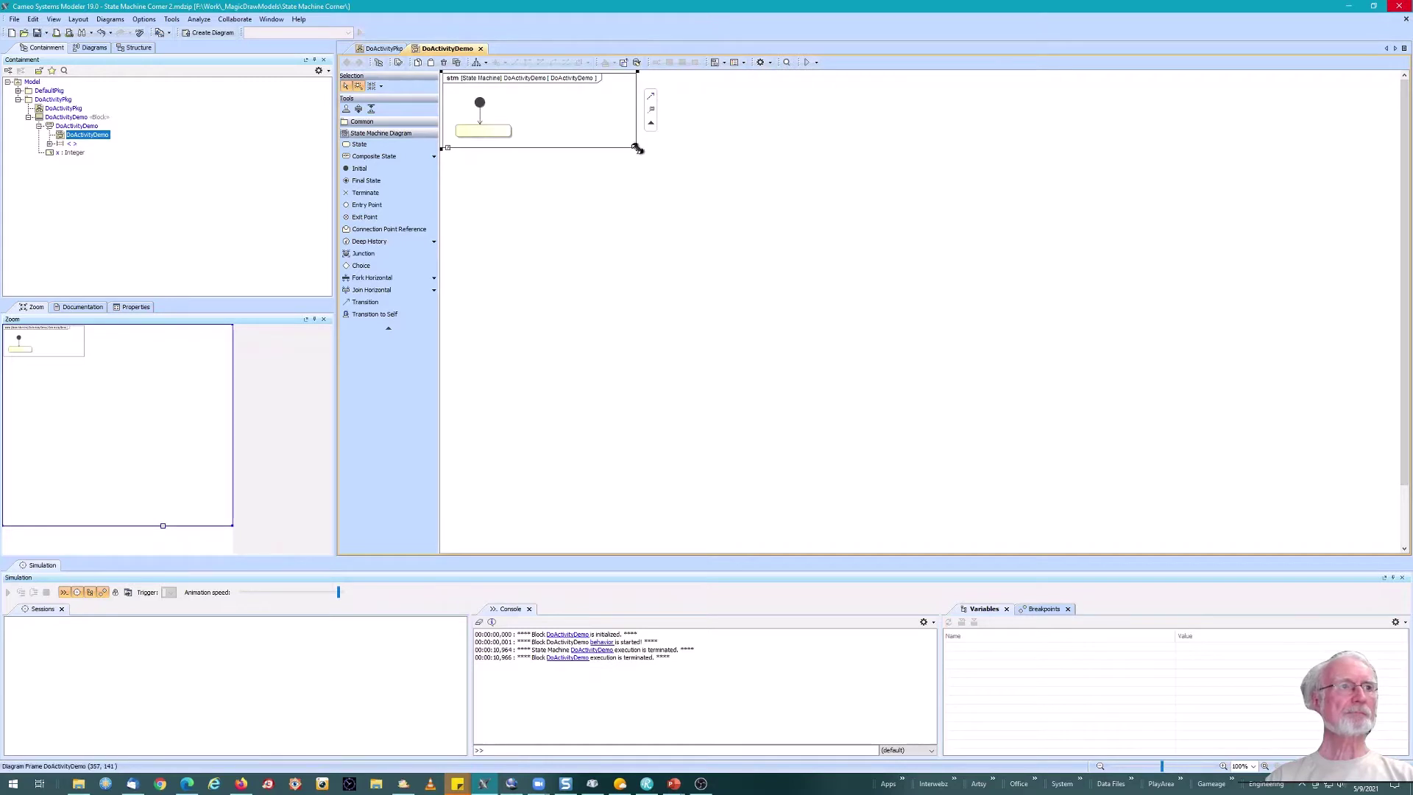
{"action": "left_click_drag", "start_coordinate": [637, 149], "coordinate": [760, 241]}
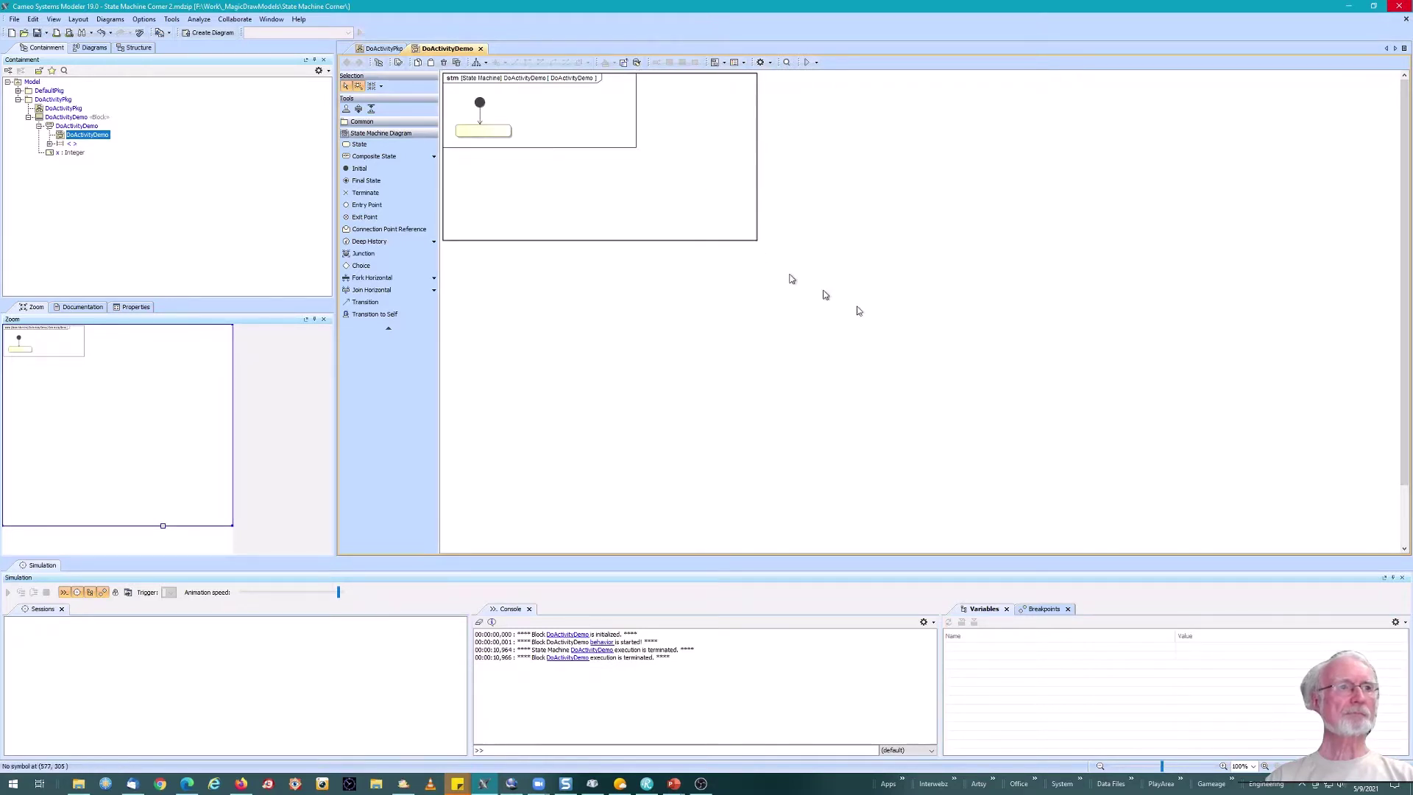
{"action": "left_click", "coordinate": [1265, 765]}
- Name the first state State0, then add State1 via a transition triggered by ev1
{"action": "left_click", "coordinate": [557, 241]}
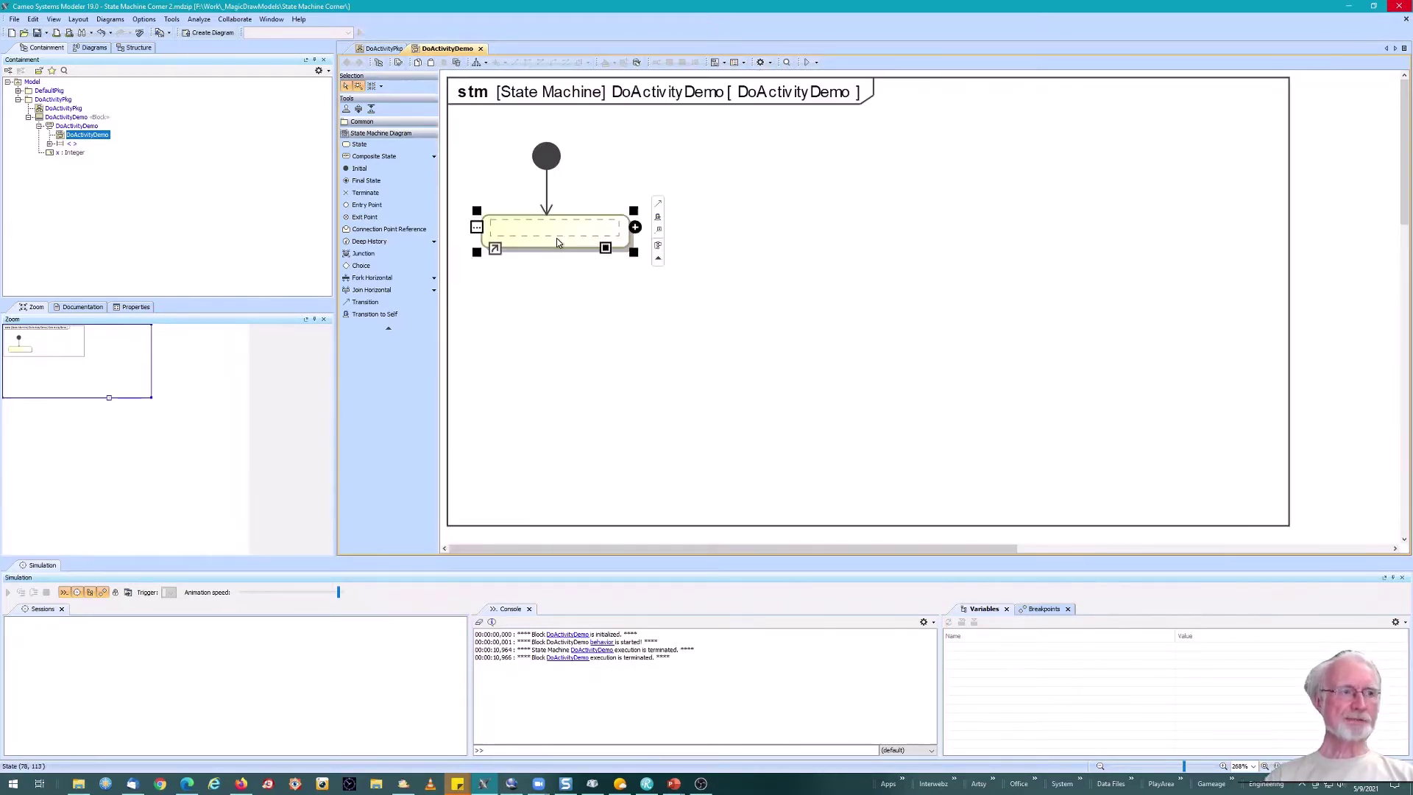
{"action": "type", "text": "State"}
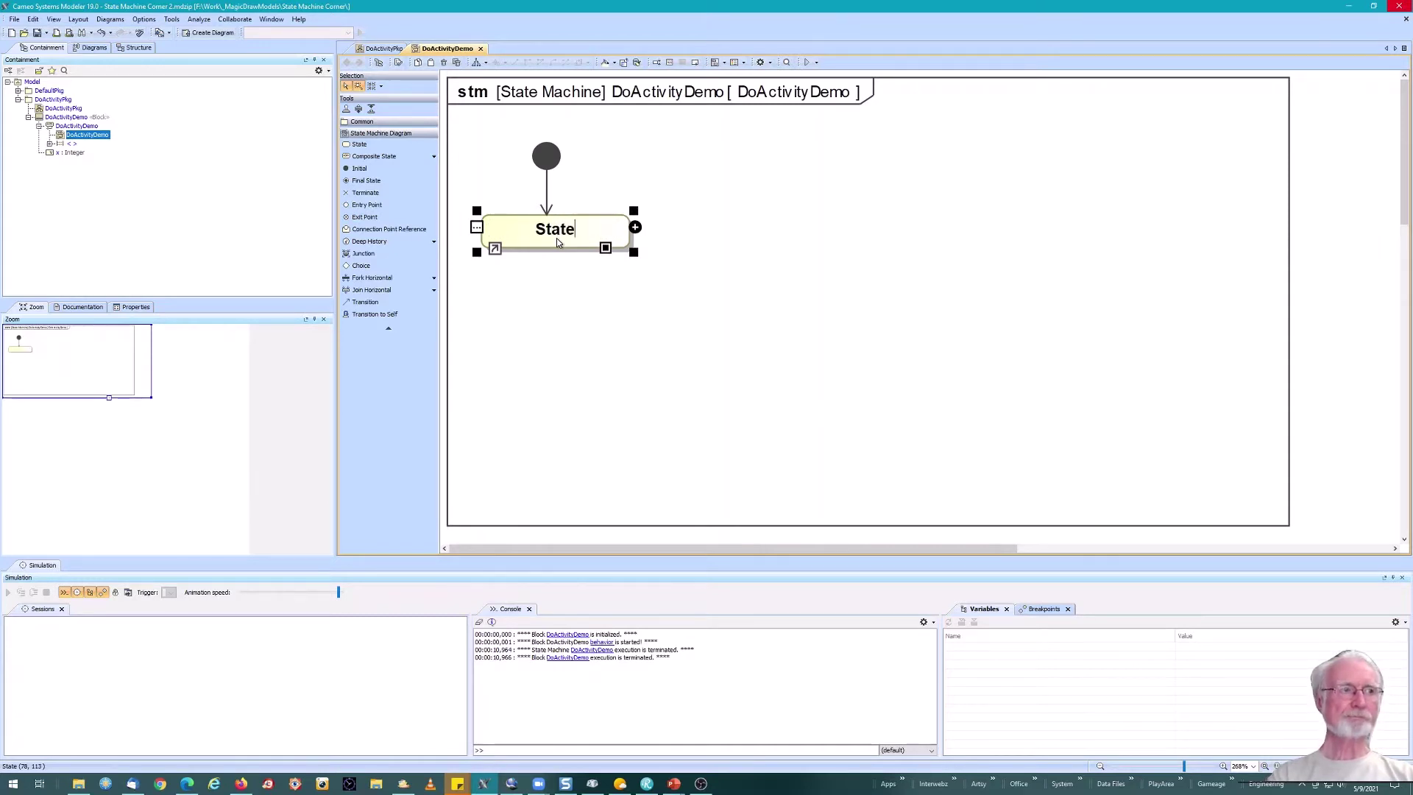
{"action": "type", "text": "0"}
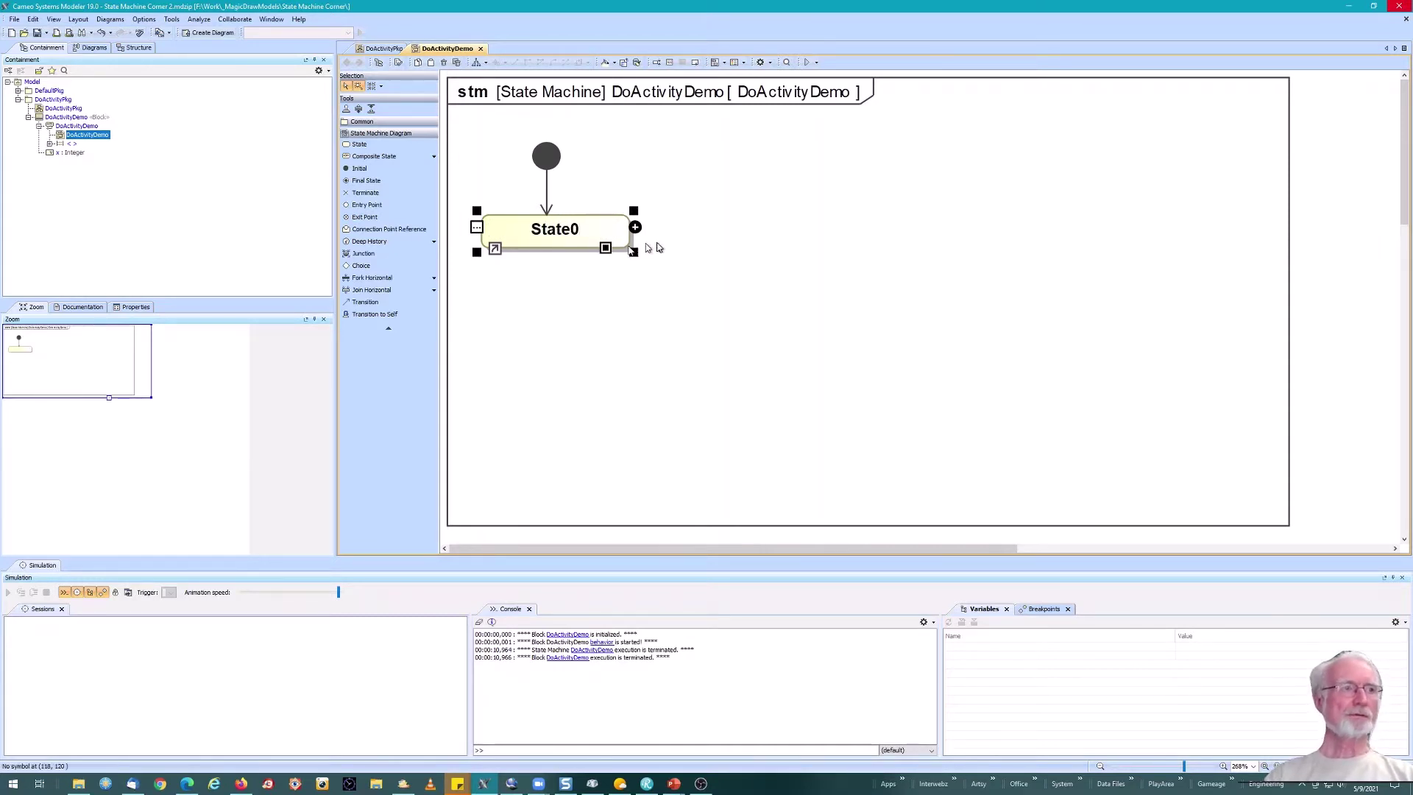
{"action": "key", "text": "Return"}
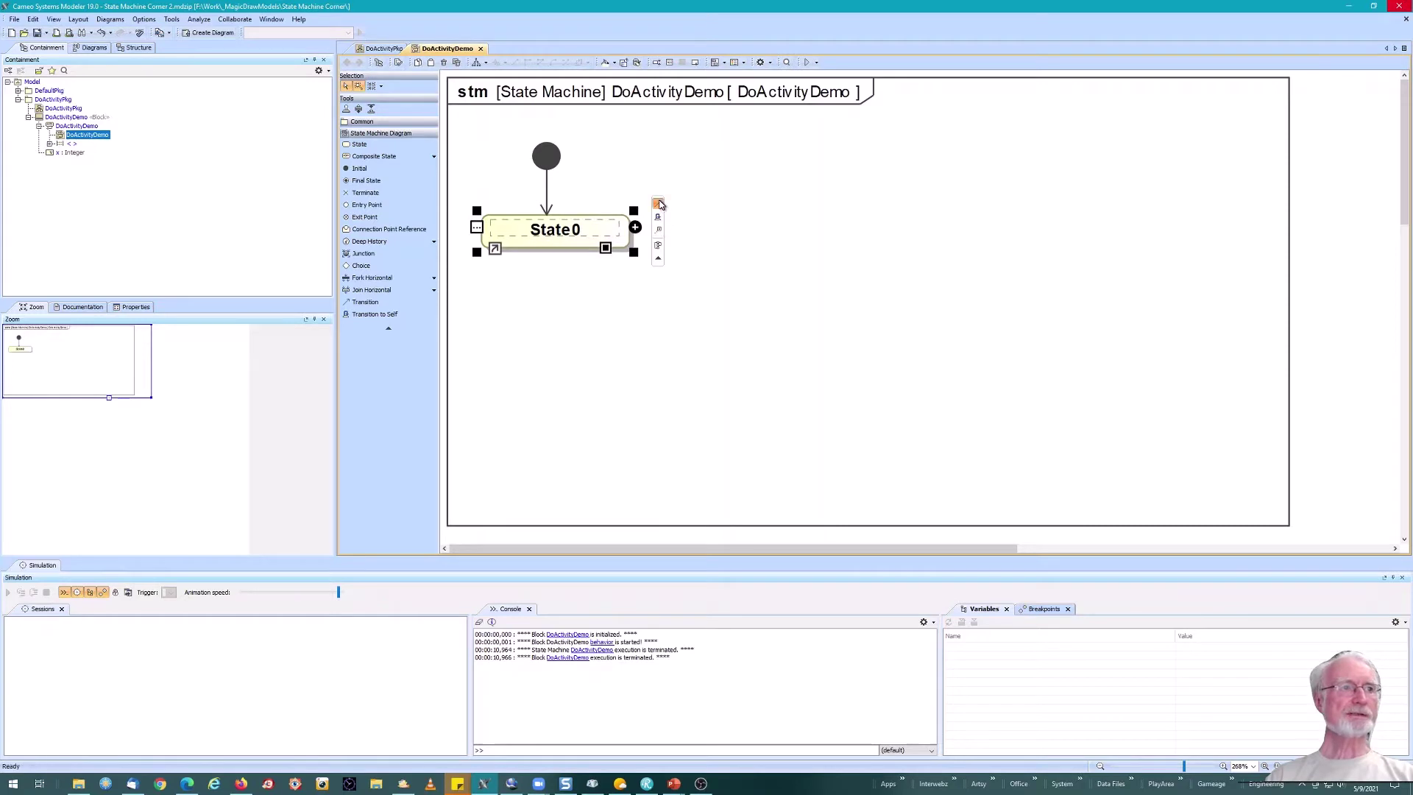
{"action": "left_click_drag", "start_coordinate": [658, 203], "coordinate": [823, 238]}
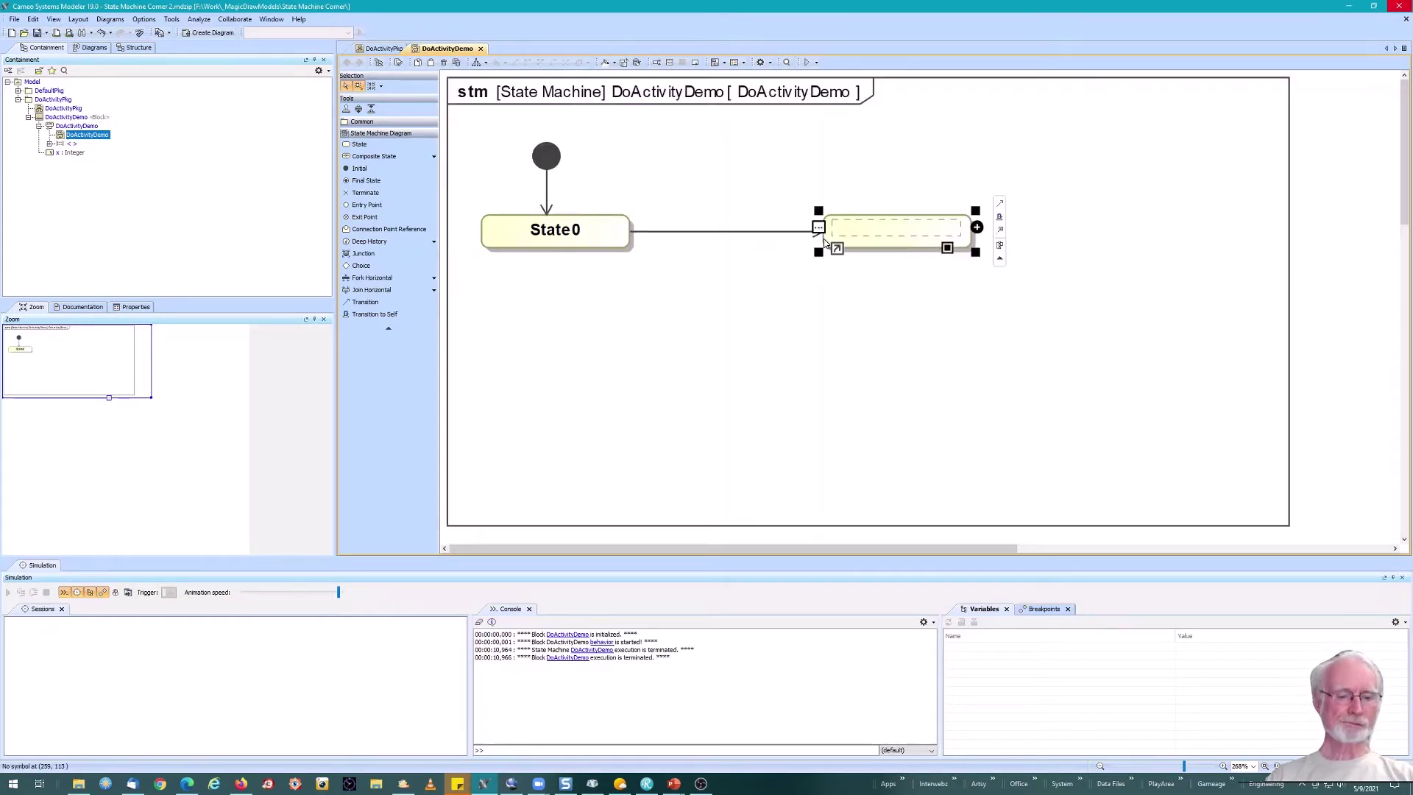
{"action": "type", "text": "State1"}
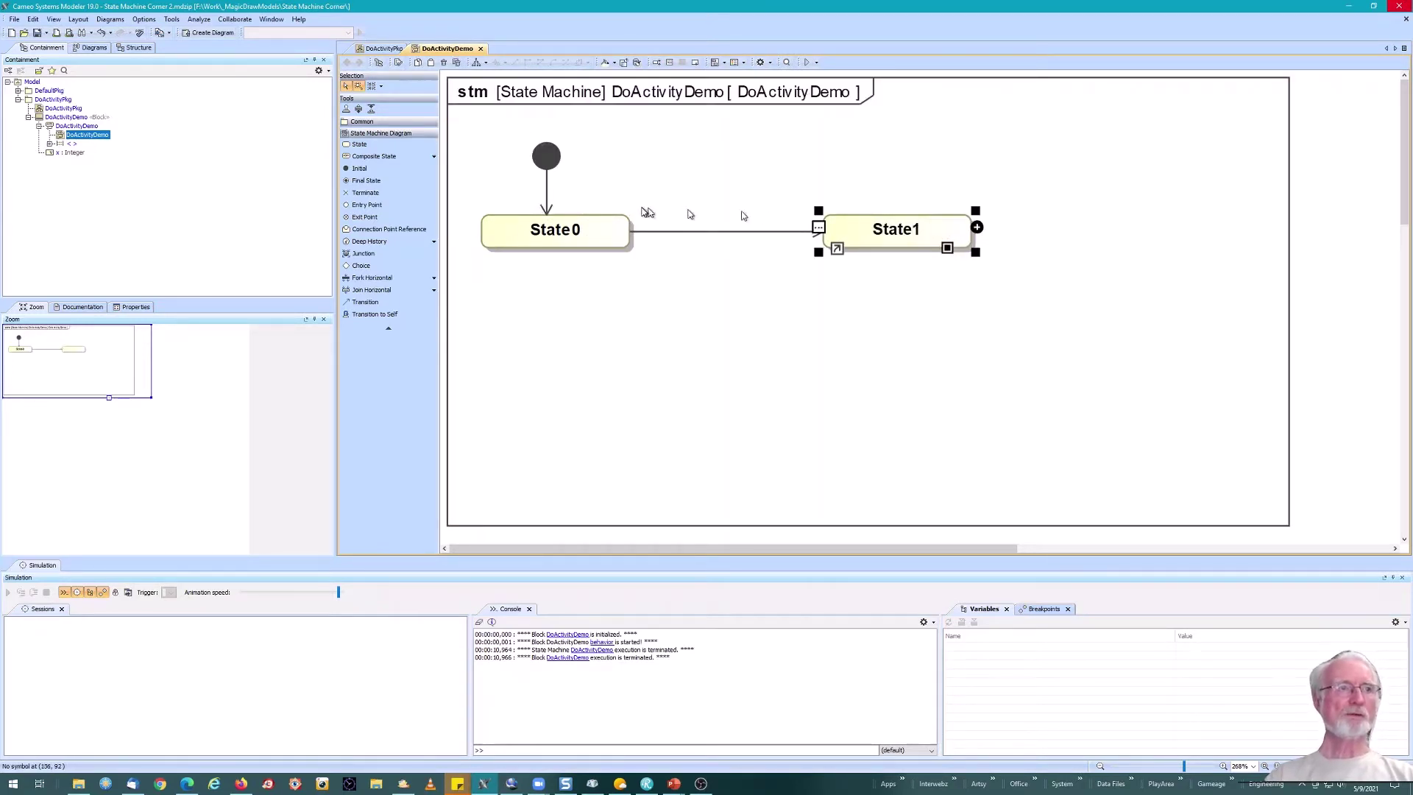
{"action": "left_click", "coordinate": [684, 233]}
{"action": "type", "text": "ev1"}
{"action": "left_click", "coordinate": [698, 310]}
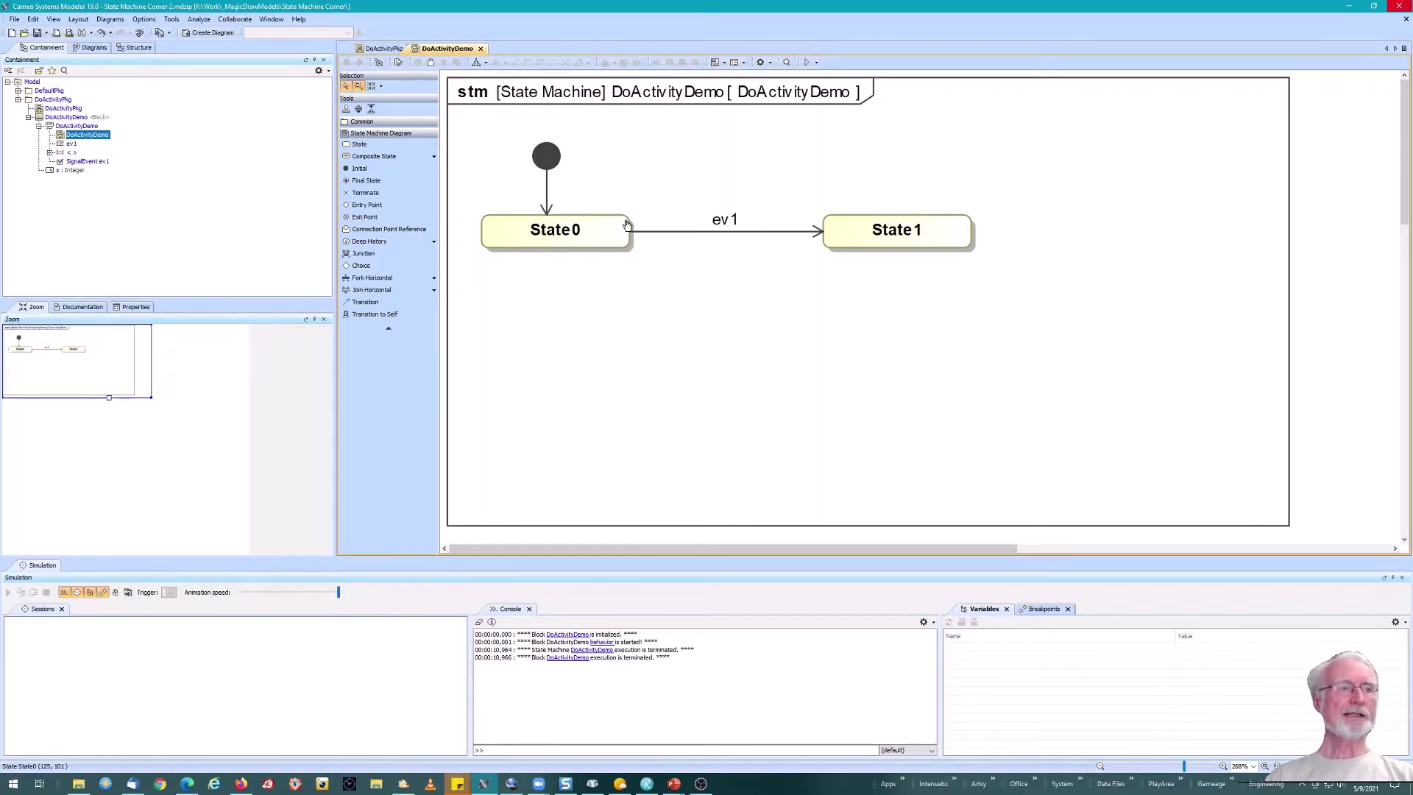
- Give State0 an OpaqueBehavior entry behaviour with body x=0
{"action": "double_click", "coordinate": [626, 224]}
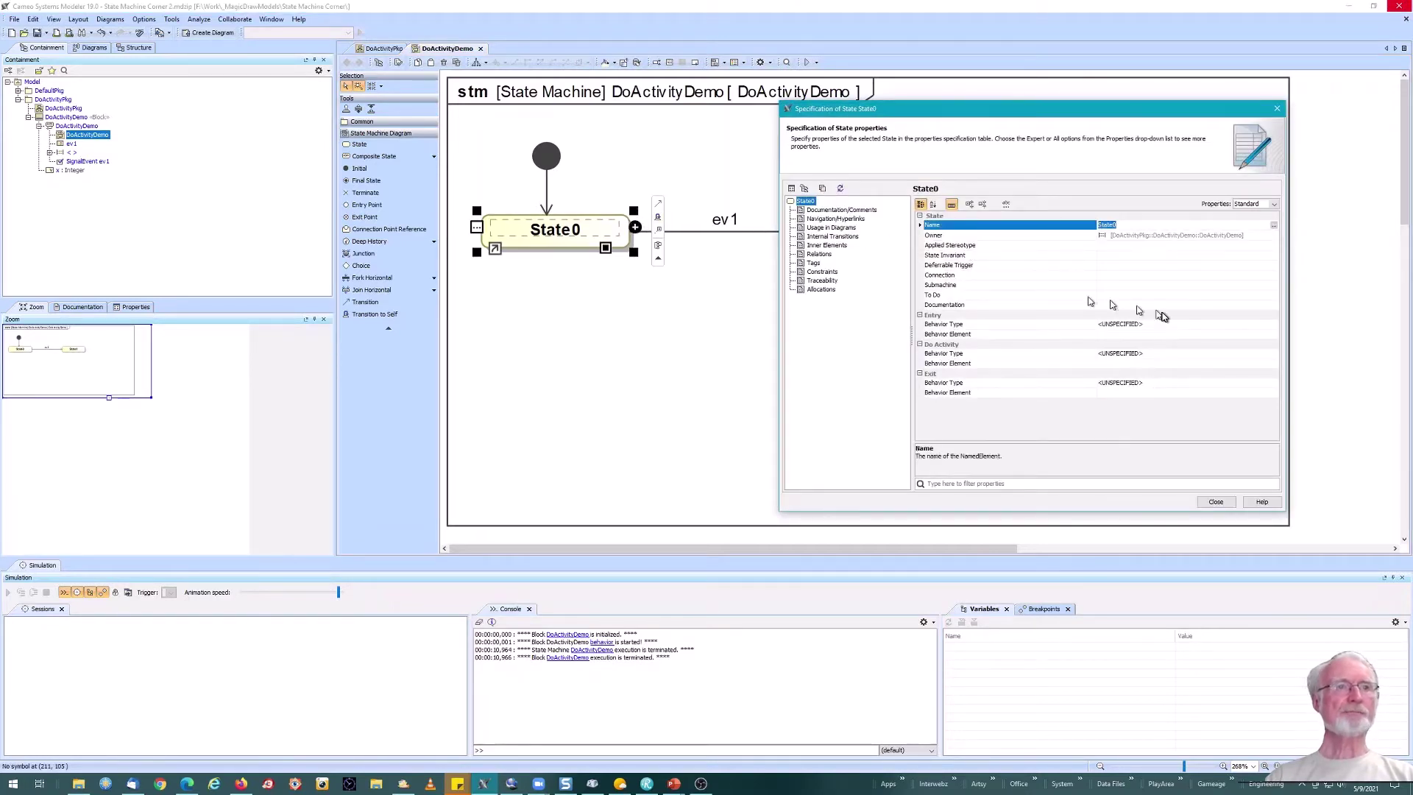
{"action": "left_click", "coordinate": [1151, 324]}
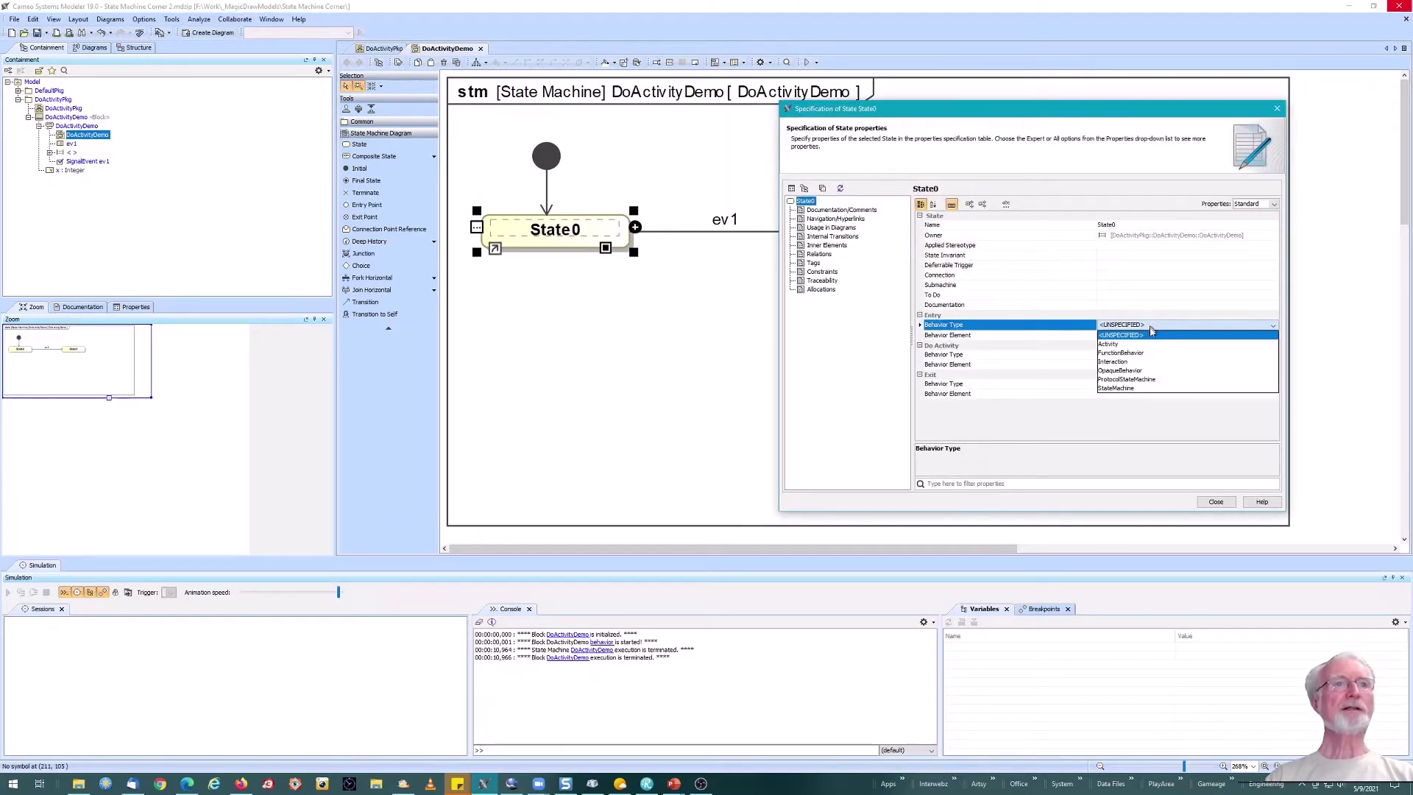
{"action": "left_click", "coordinate": [1148, 370]}
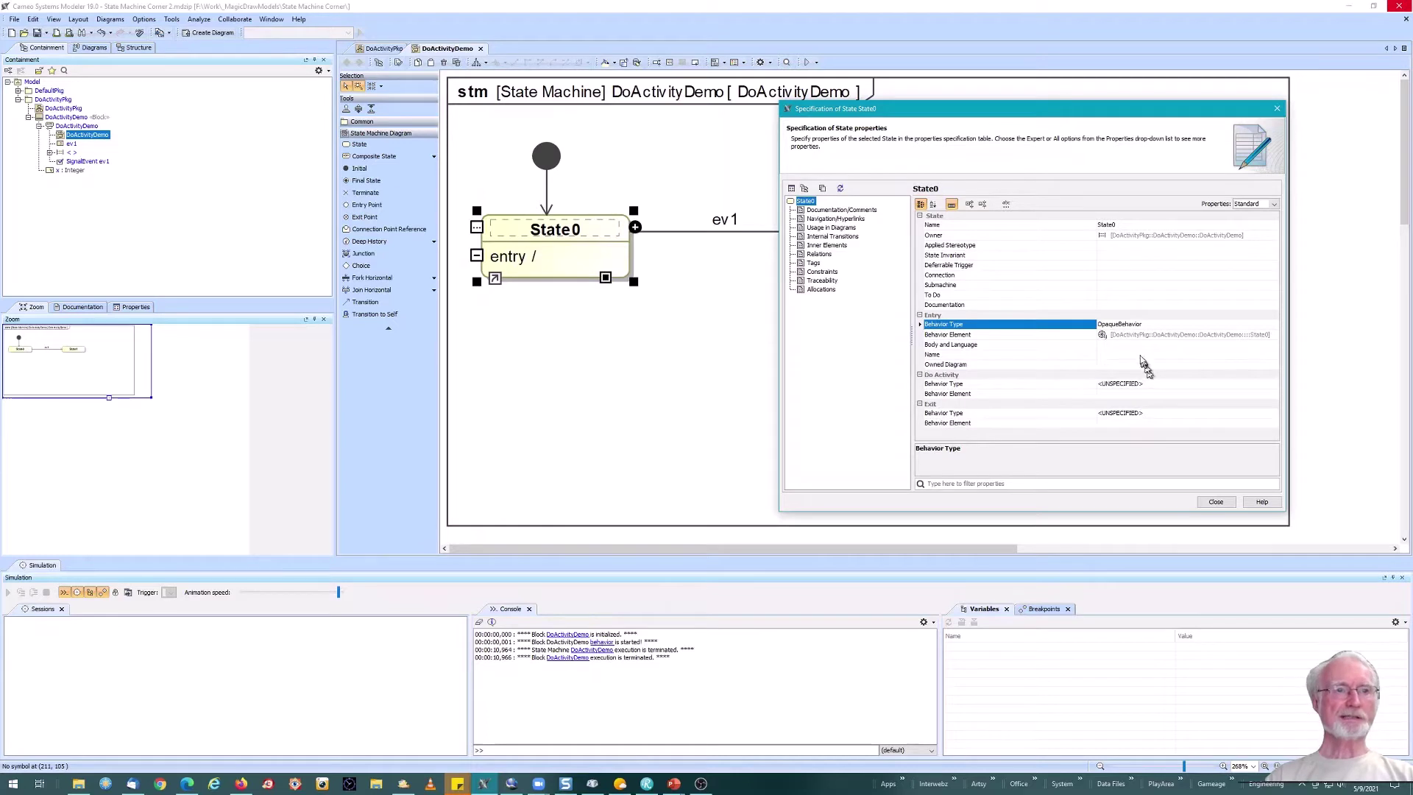
{"action": "left_click", "coordinate": [1127, 346]}
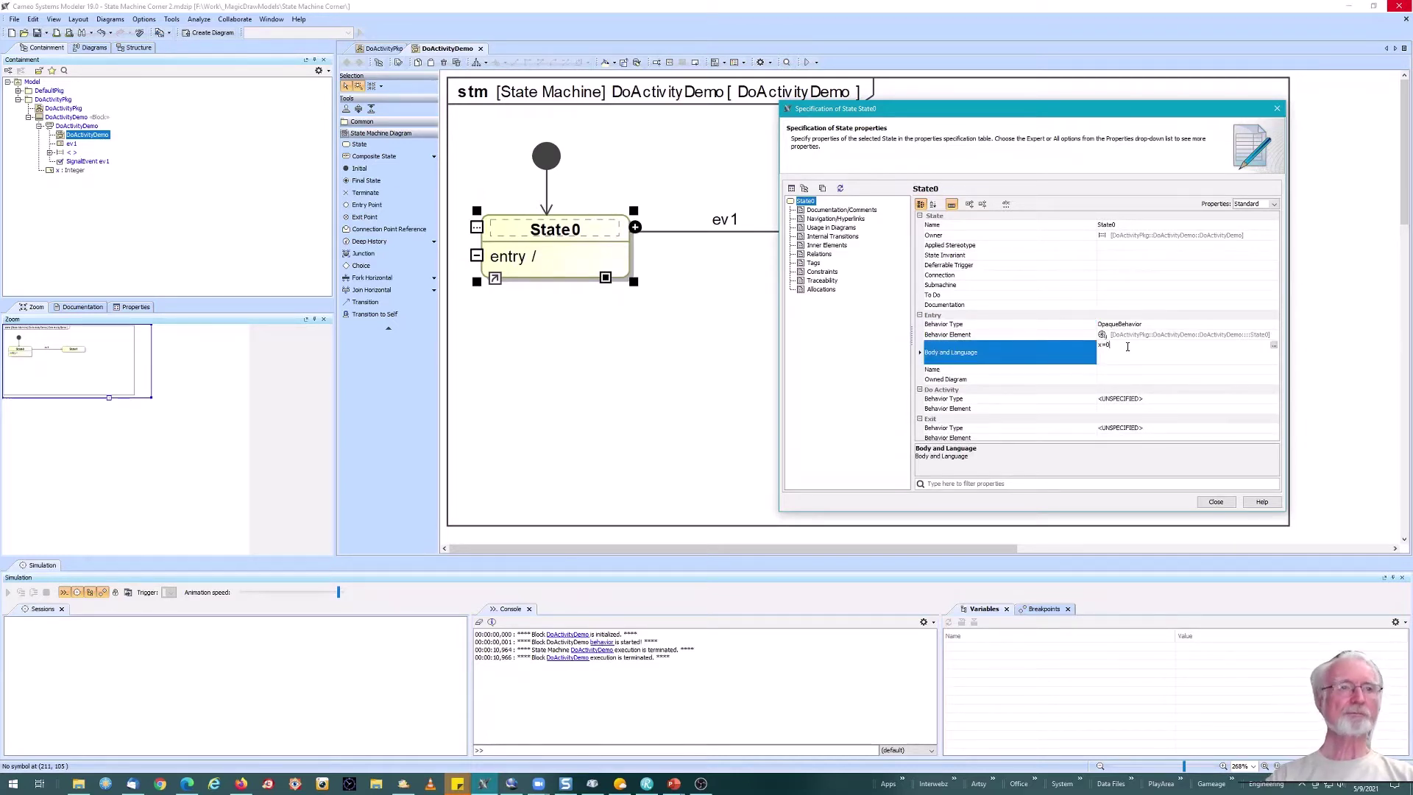
{"action": "left_click", "coordinate": [1211, 502]}
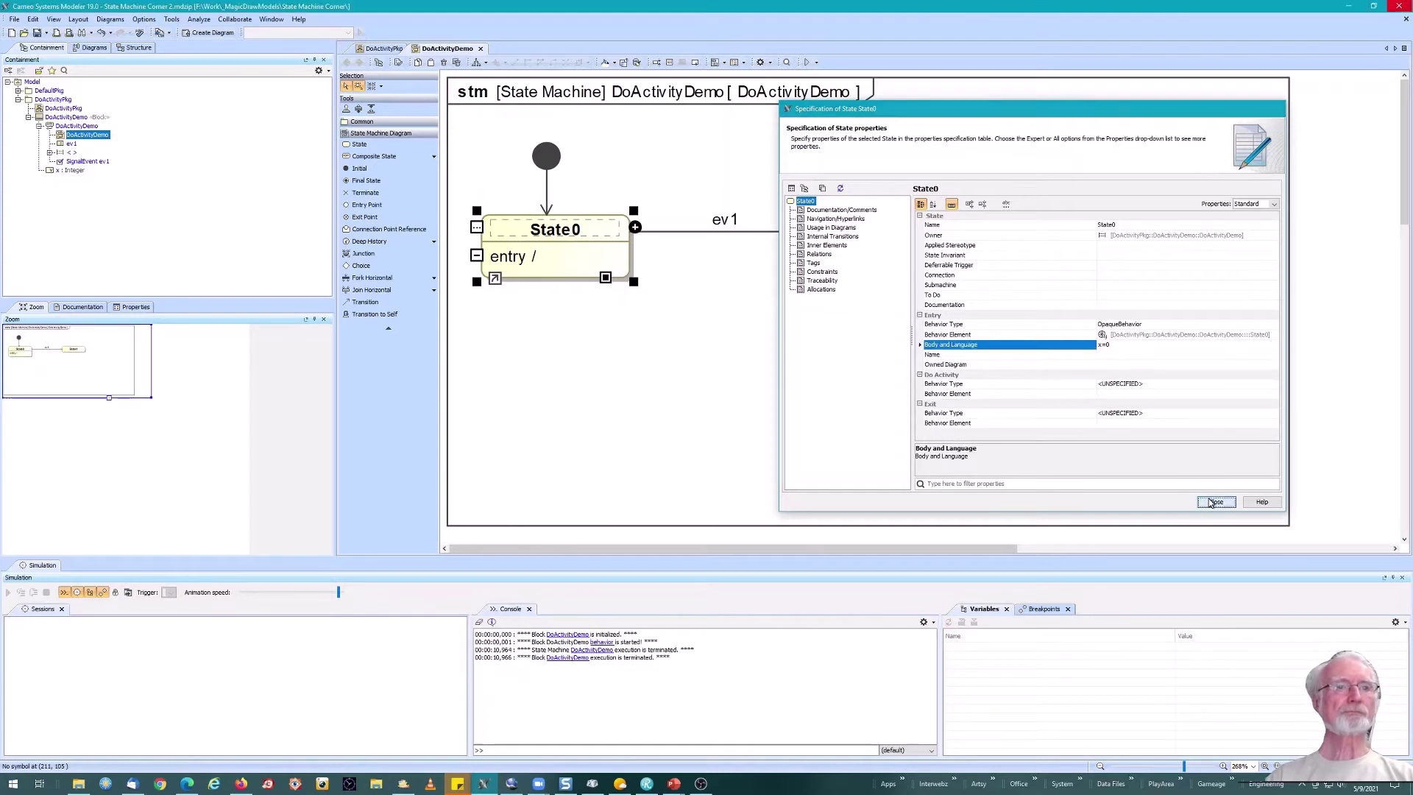
- Back on the DoActivityPkg diagram, search diagram types for 'act' for DoActivityDemo
{"action": "left_click", "coordinate": [373, 50]}
{"action": "left_click", "coordinate": [817, 175]}
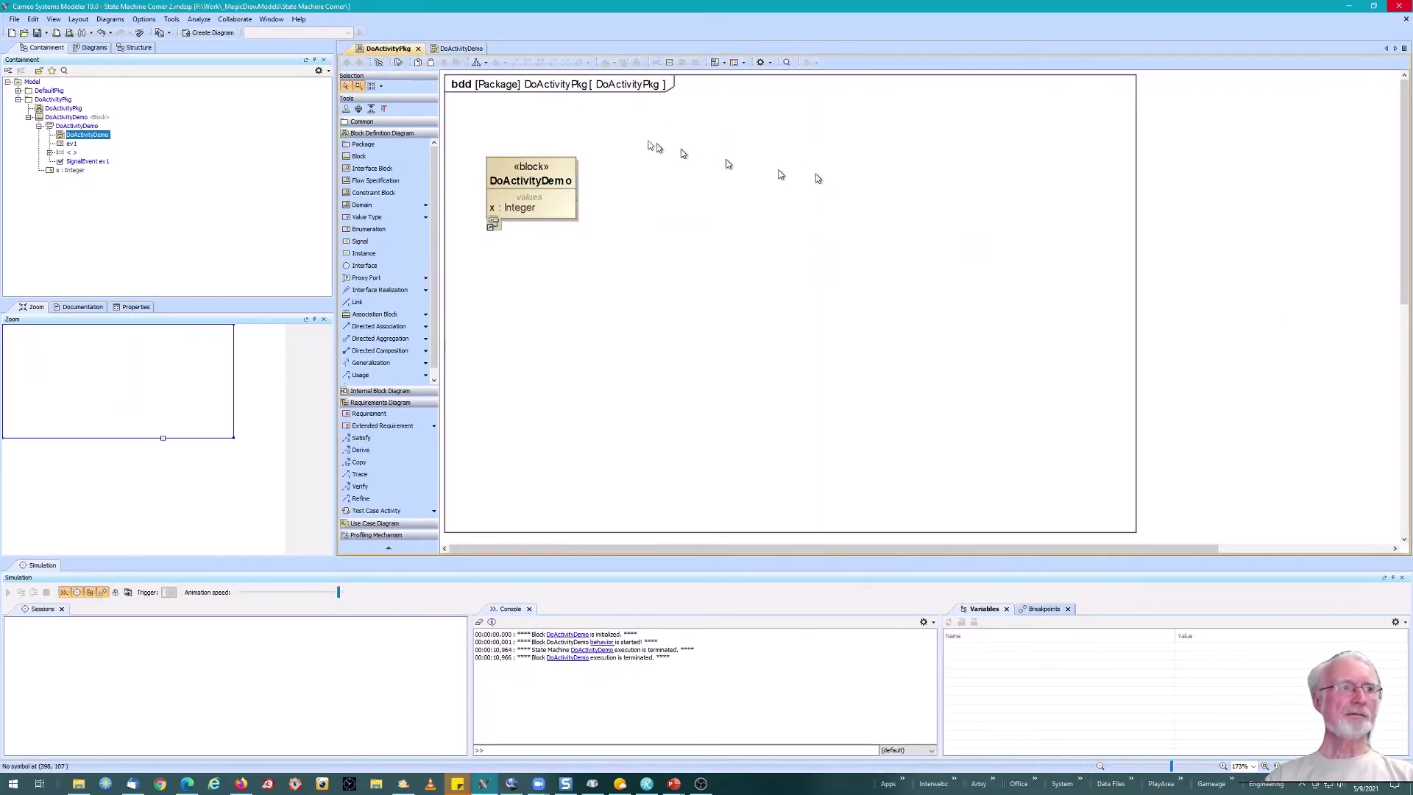
{"action": "right_click", "coordinate": [568, 172]}
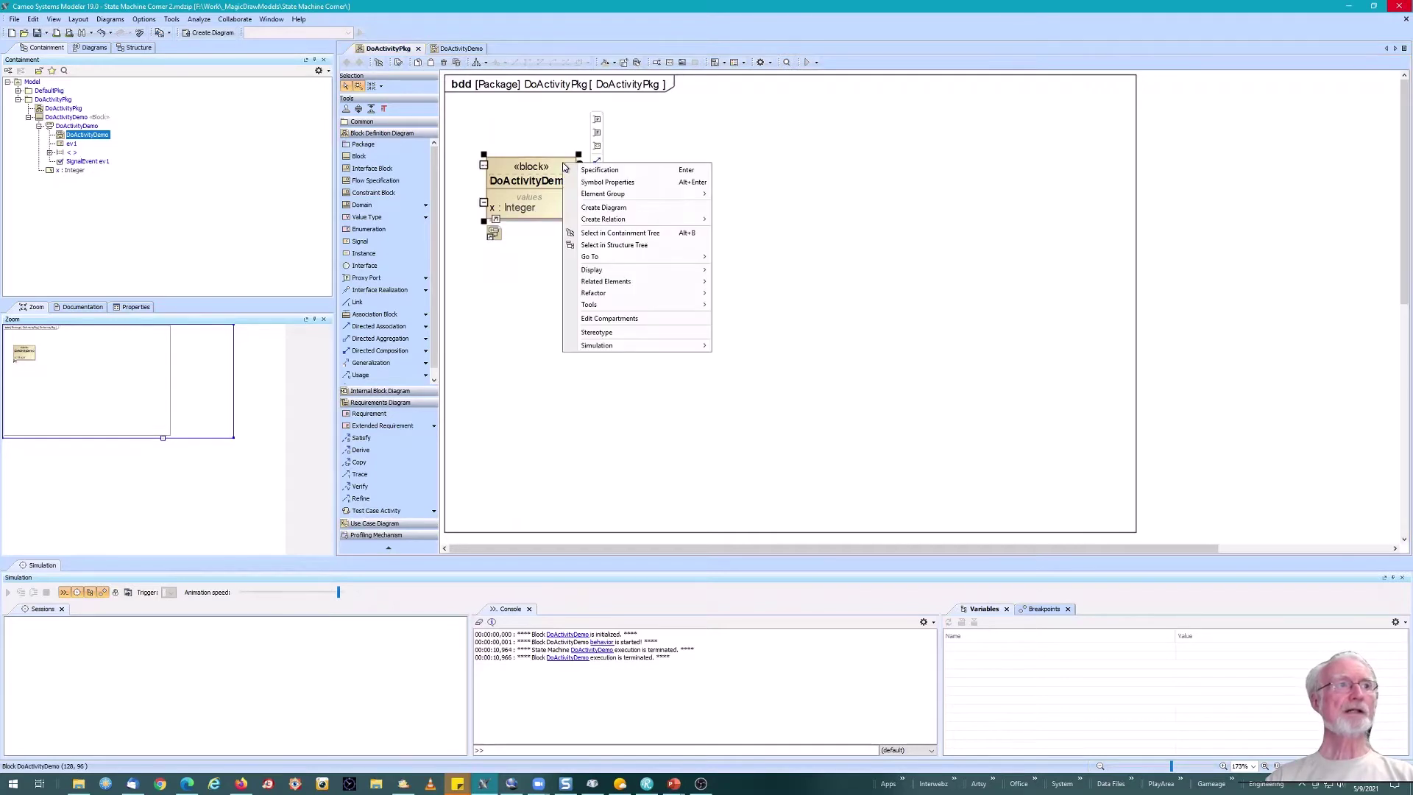
{"action": "left_click", "coordinate": [617, 208]}
{"action": "type", "text": "act"}
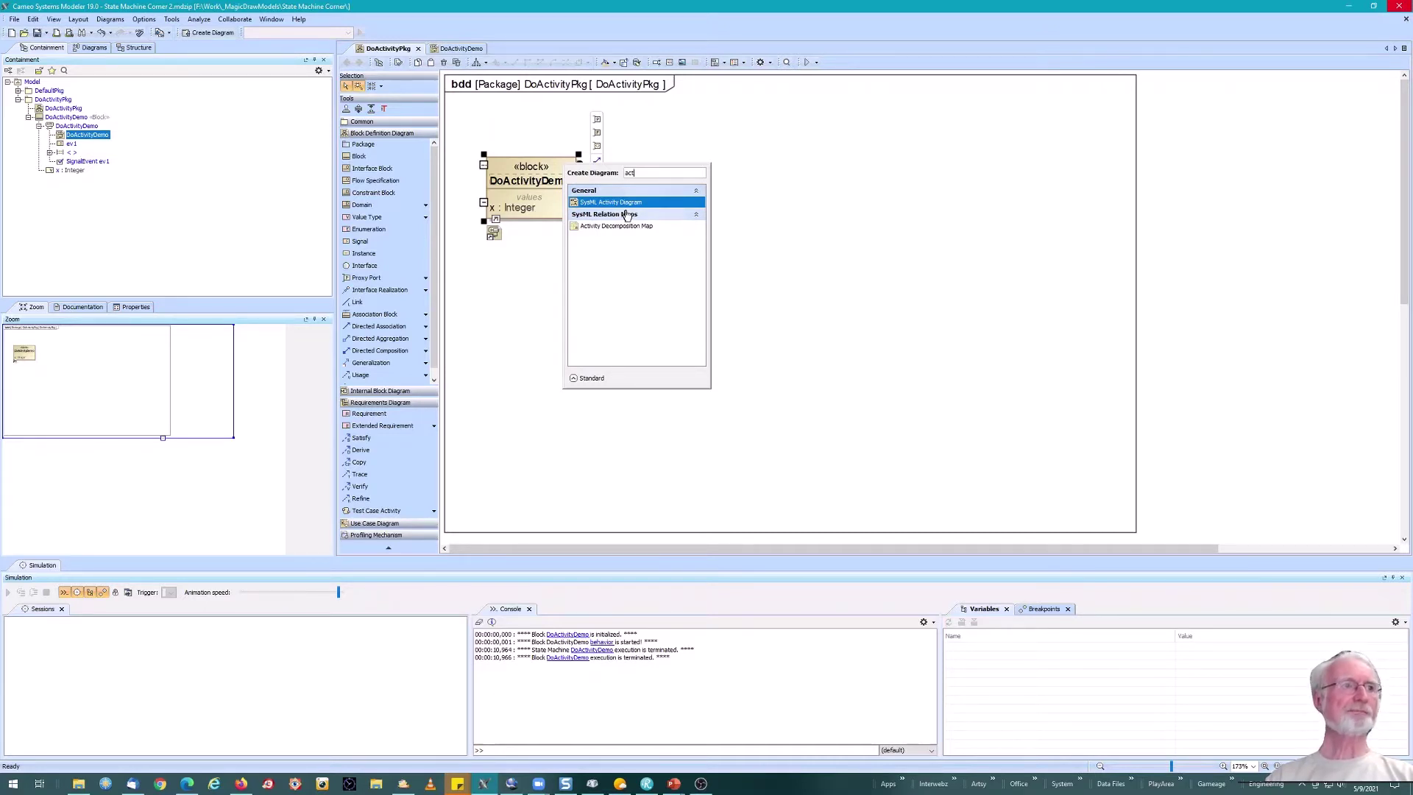
- Create the SysML Activity Diagram DoActivityDemo, shrink its frame and zoom in
{"action": "left_click", "coordinate": [611, 203]}
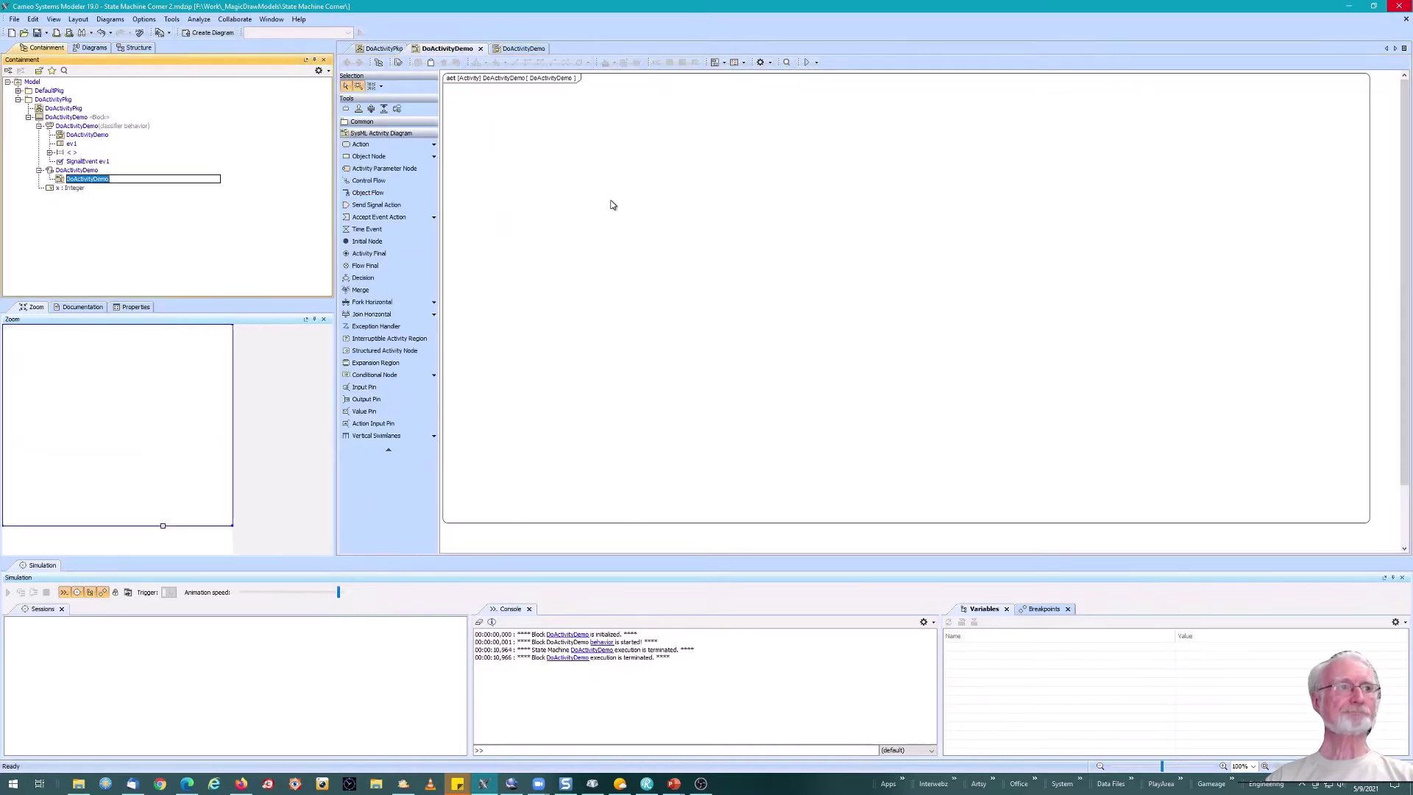
{"action": "left_click", "coordinate": [1367, 521]}
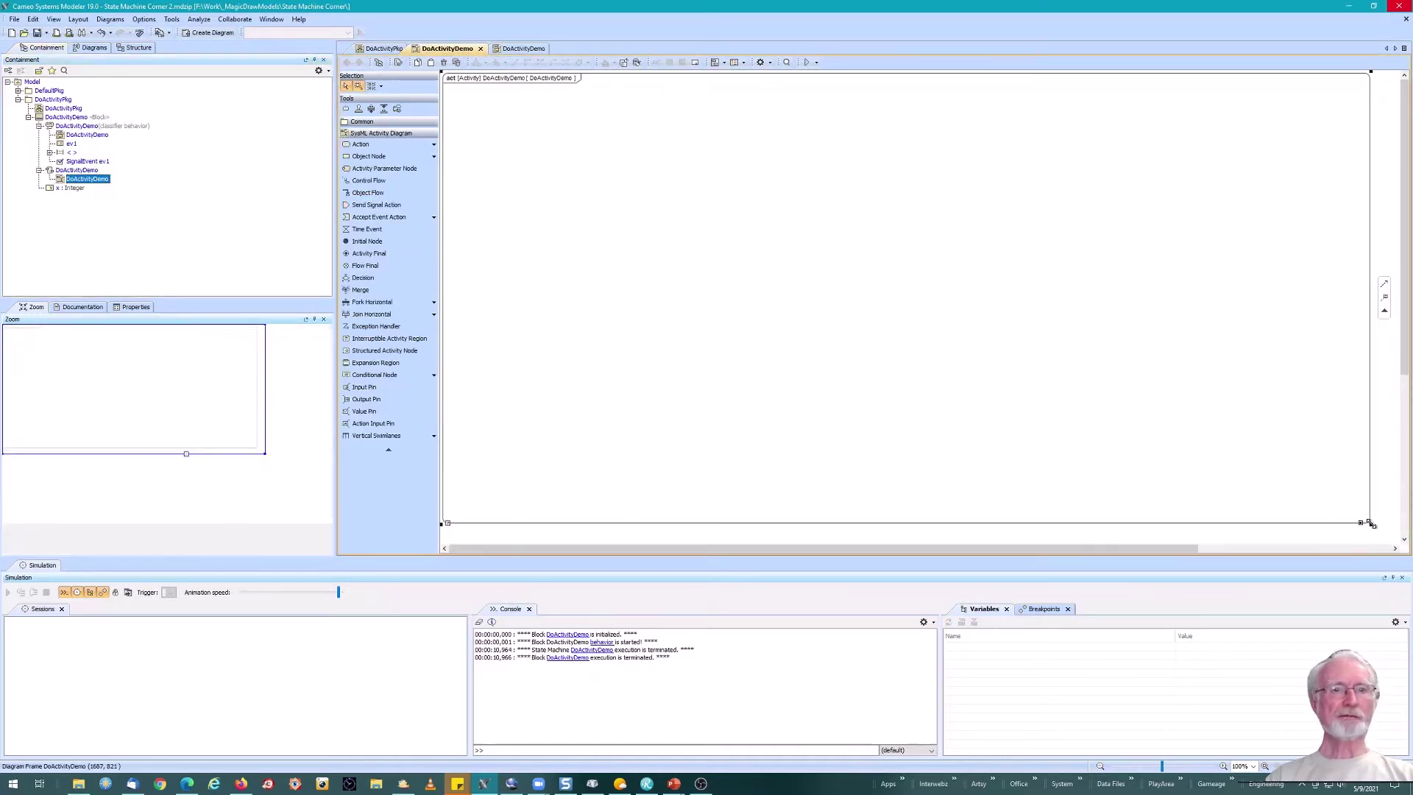
{"action": "left_click_drag", "start_coordinate": [1369, 522], "coordinate": [680, 345]}
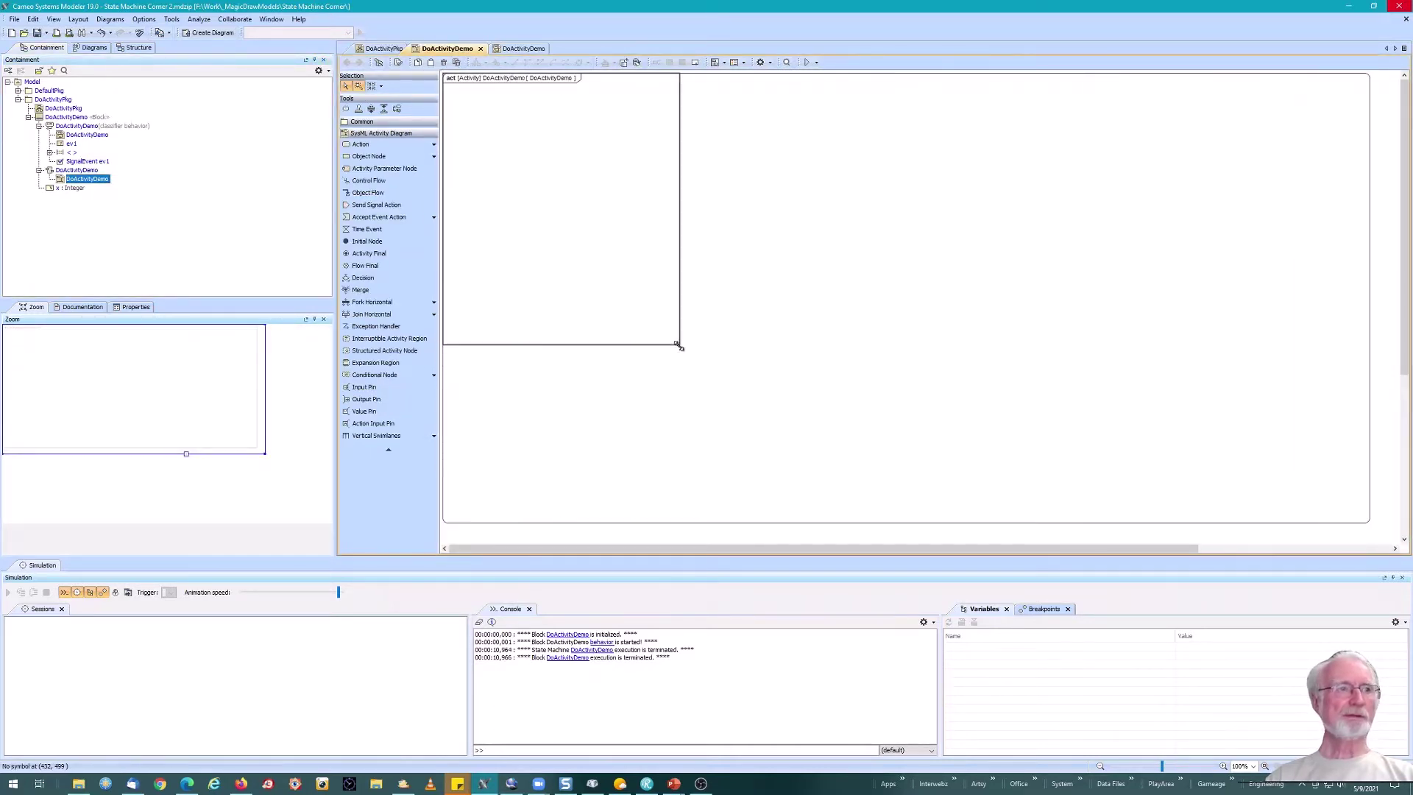
{"action": "left_click", "coordinate": [1242, 765]}
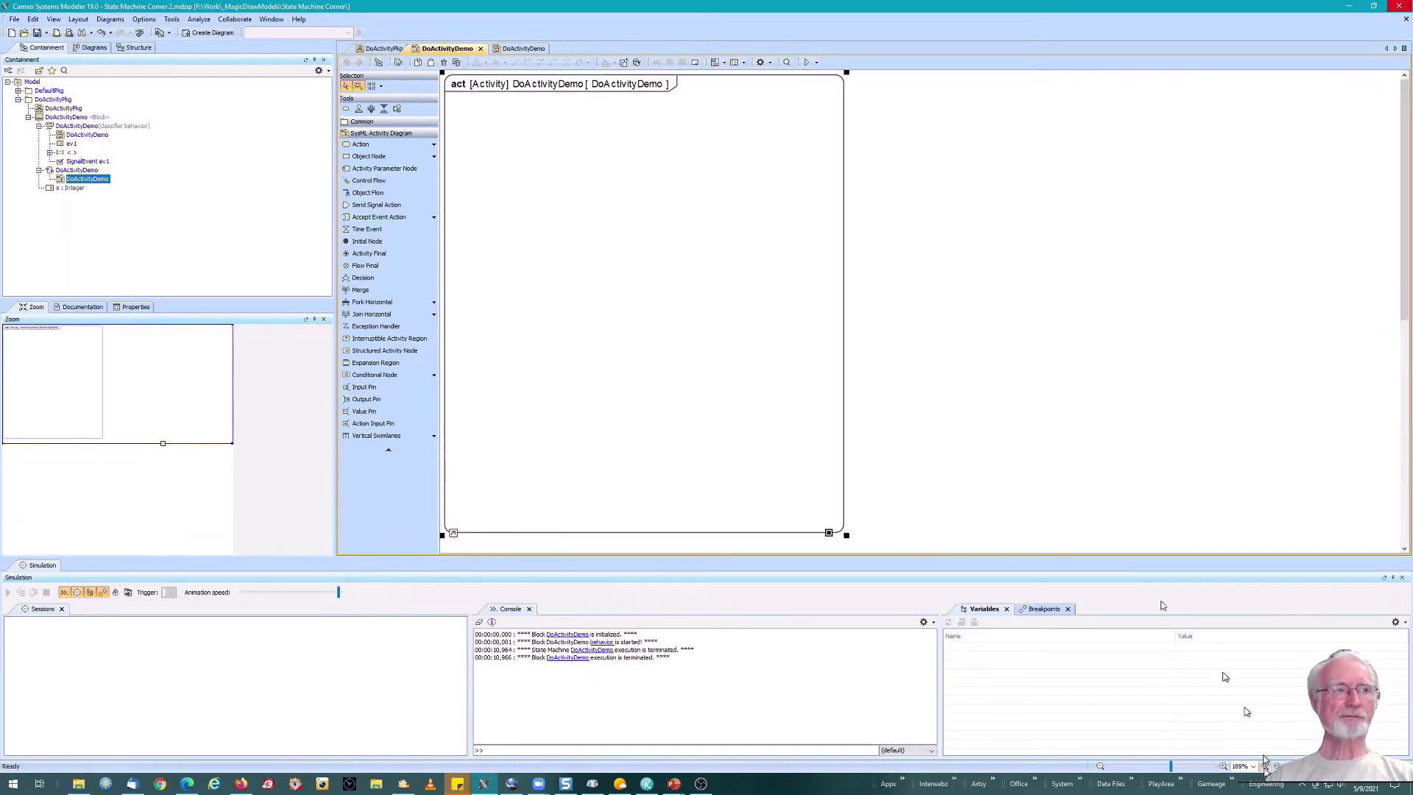
- Place an opaque action named 'x = x +1' near the top of the frame
{"action": "left_click", "coordinate": [434, 147]}
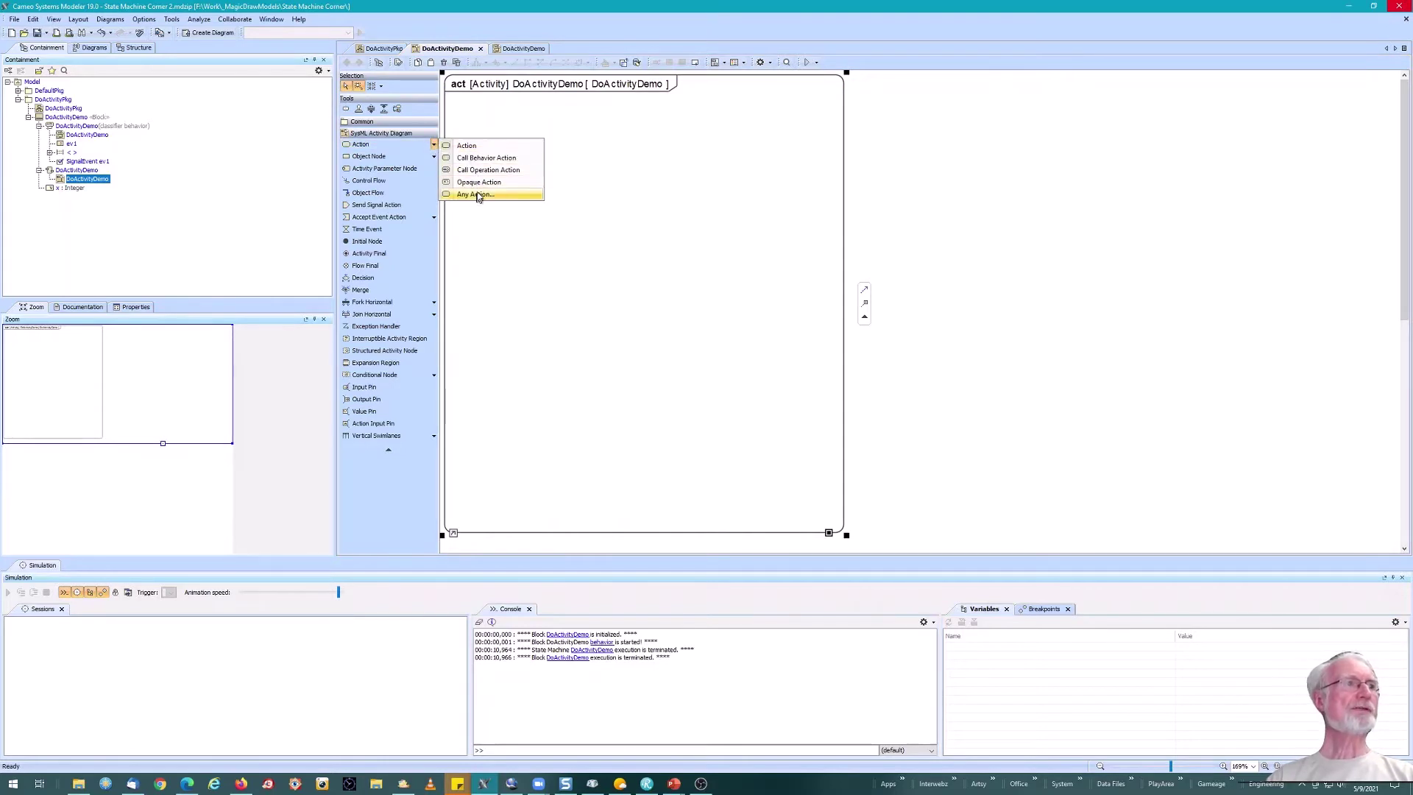
{"action": "left_click", "coordinate": [478, 182]}
{"action": "left_click", "coordinate": [581, 144]}
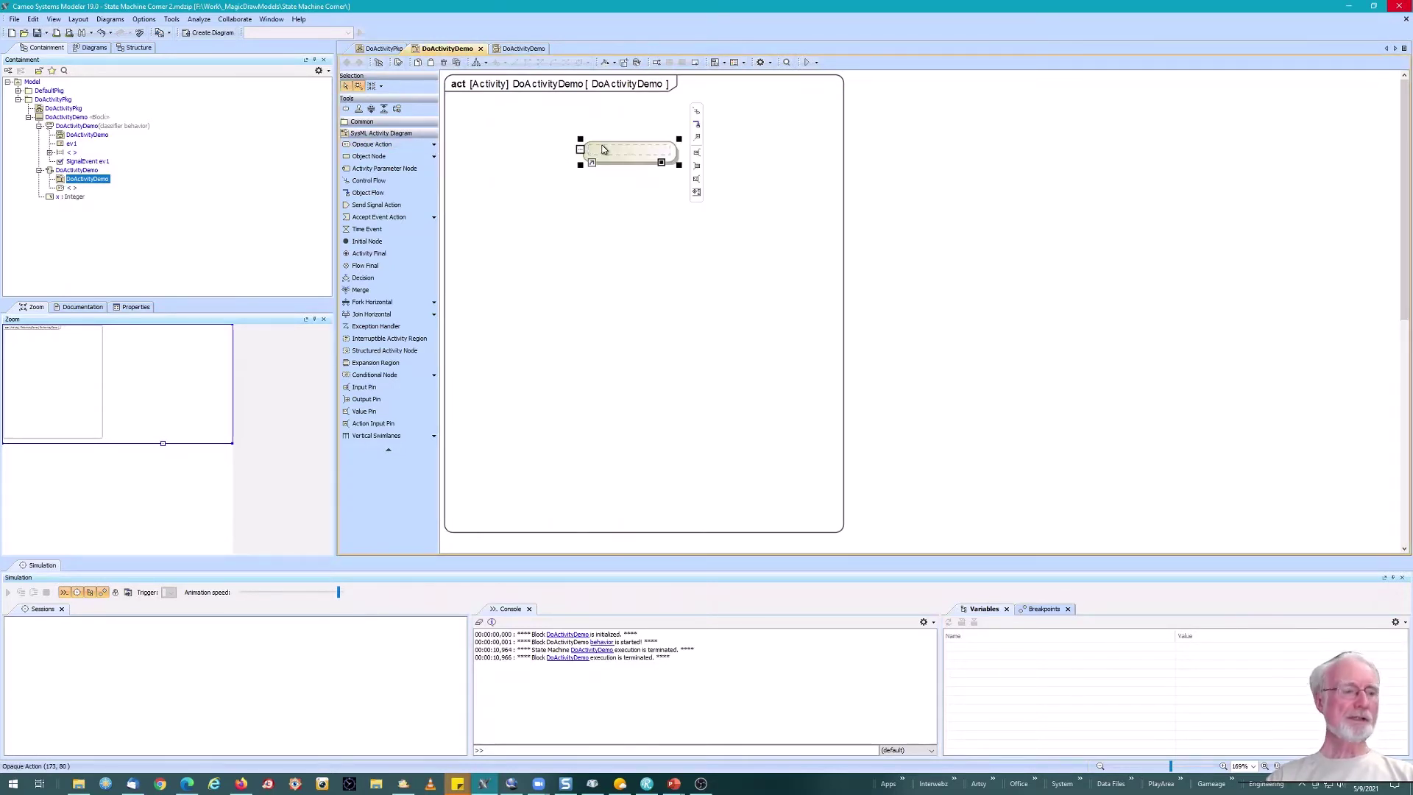
{"action": "type", "text": "x = x +1"}
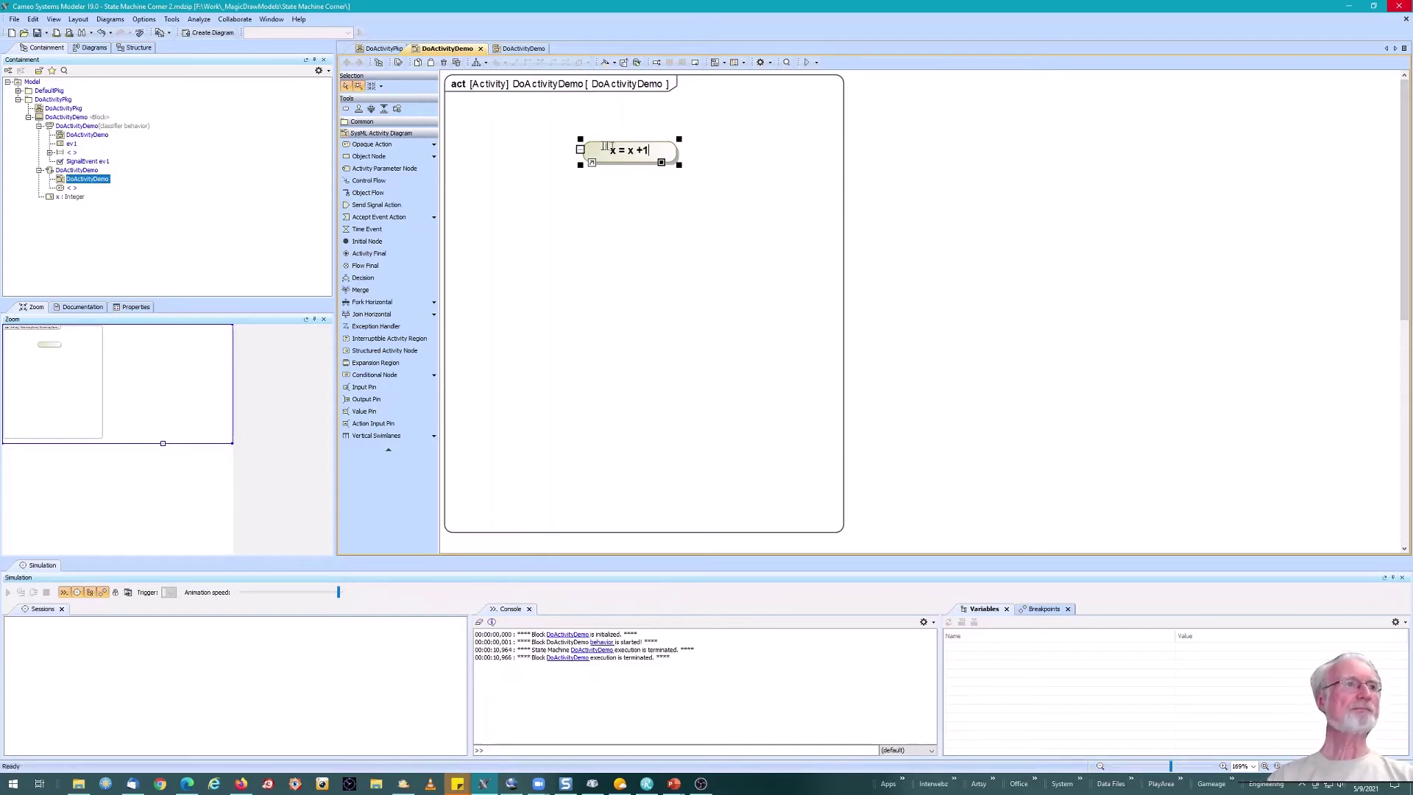
{"action": "left_click", "coordinate": [1059, 210]}
- Place a second opaque action named 'print x' below it
{"action": "left_click", "coordinate": [368, 140]}
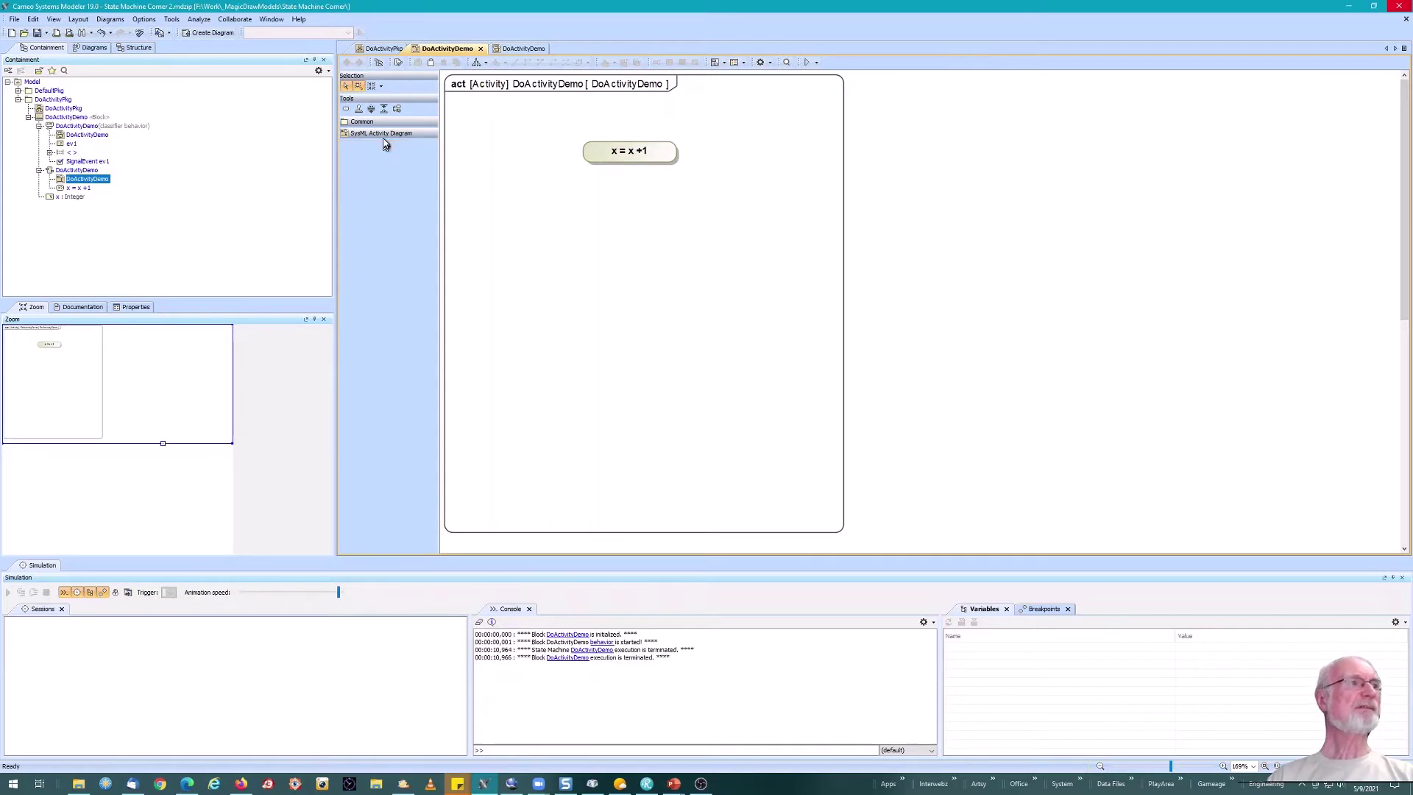
{"action": "left_click", "coordinate": [383, 136]}
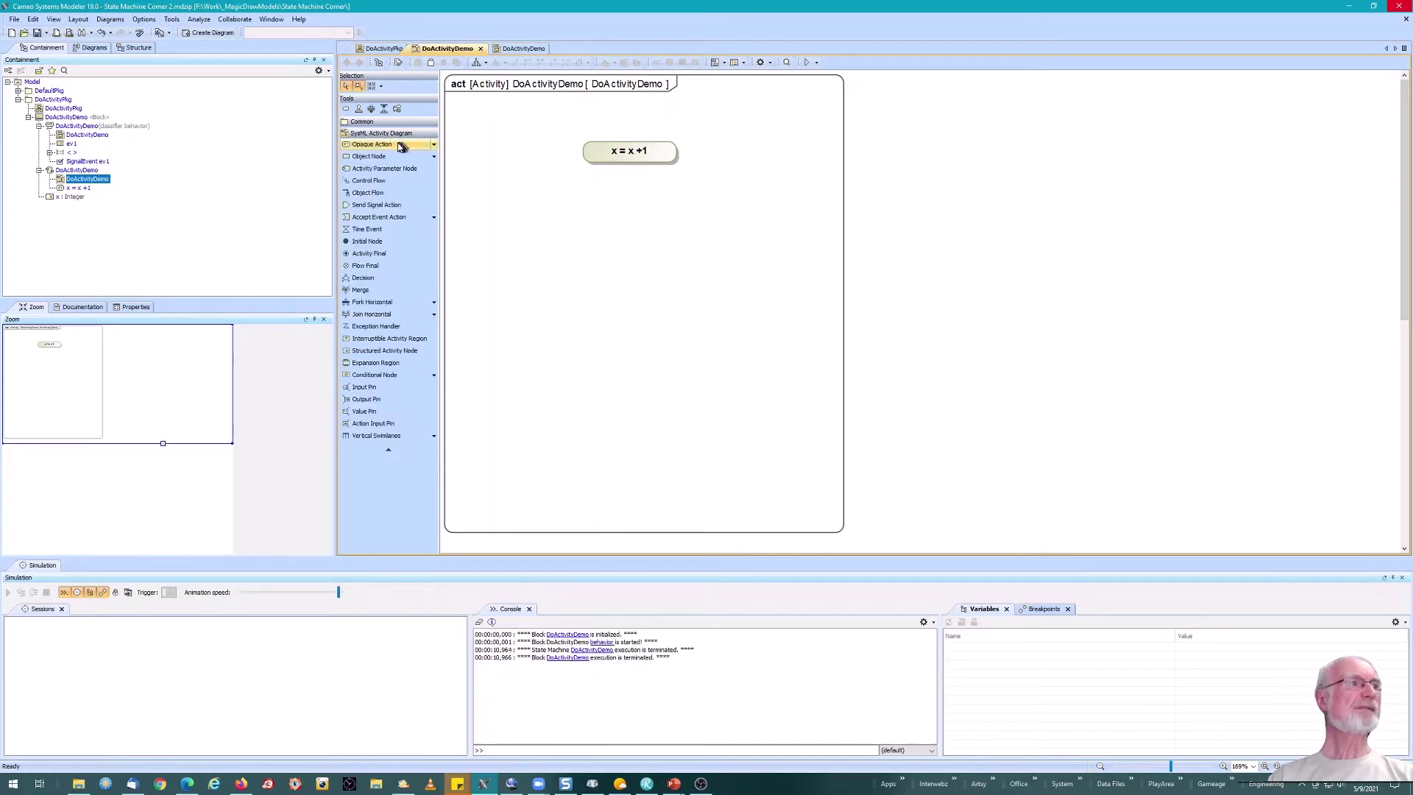
{"action": "left_click", "coordinate": [401, 145]}
{"action": "left_click", "coordinate": [597, 216]}
{"action": "type", "text": "print x"}
{"action": "left_click", "coordinate": [610, 272]}
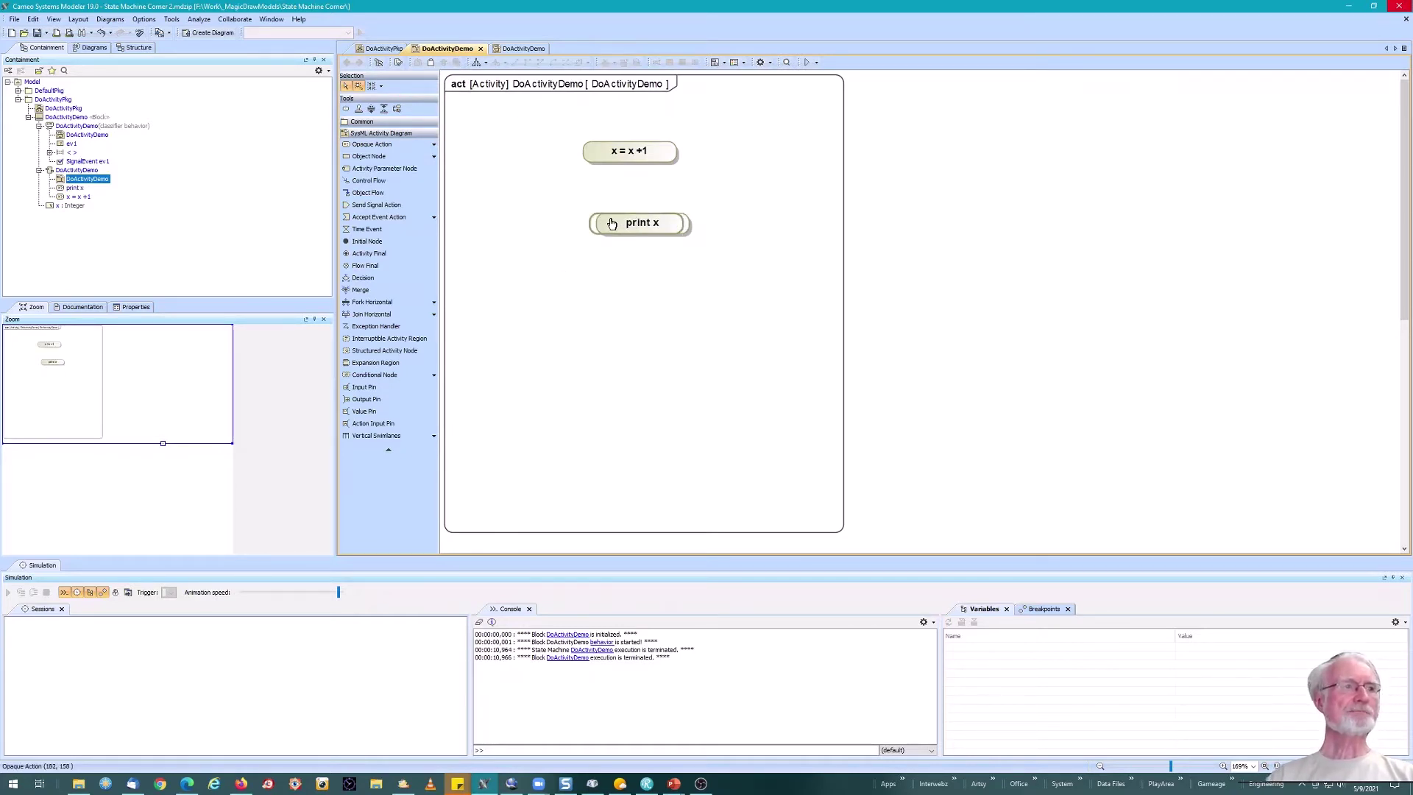
{"action": "left_click", "coordinate": [599, 224]}
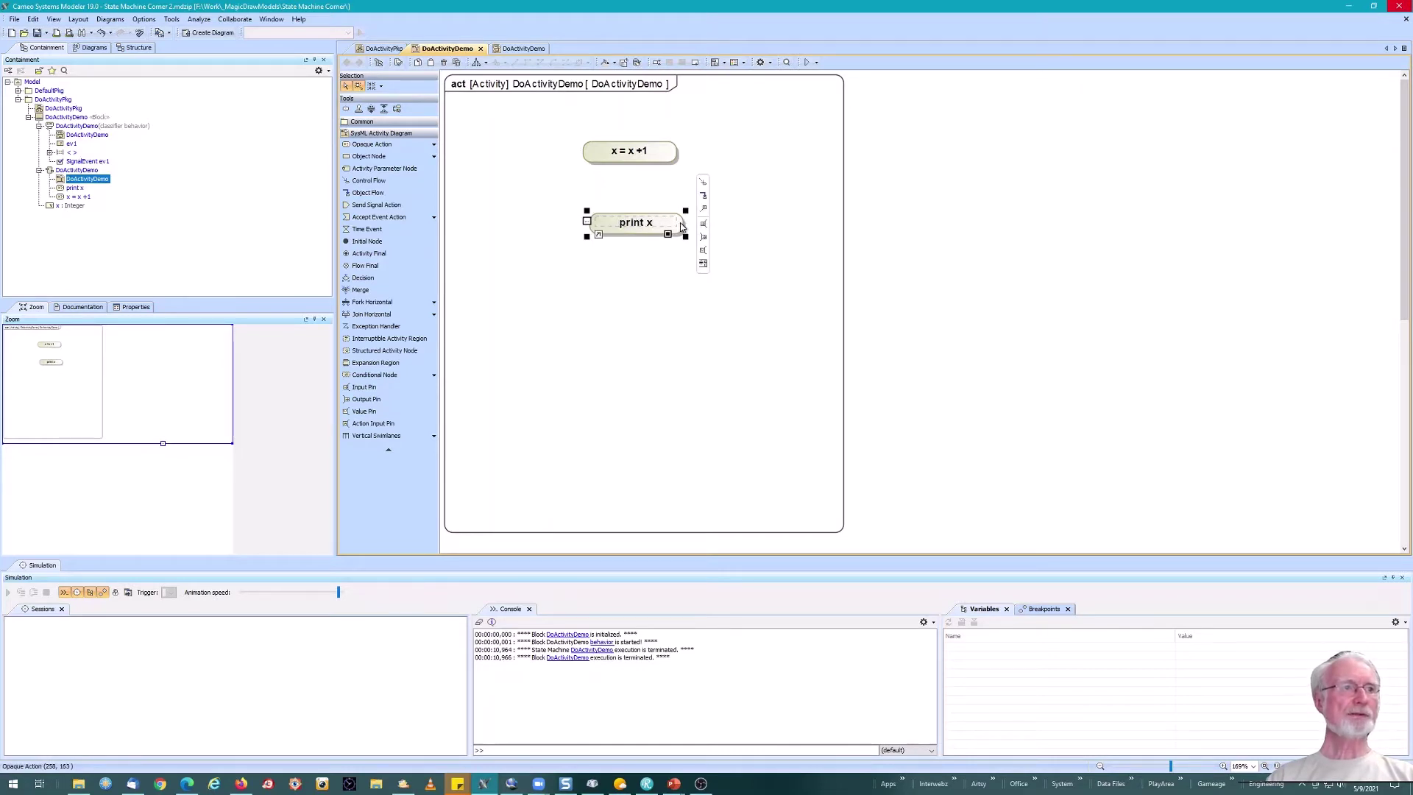
{"action": "double_click", "coordinate": [681, 226]}
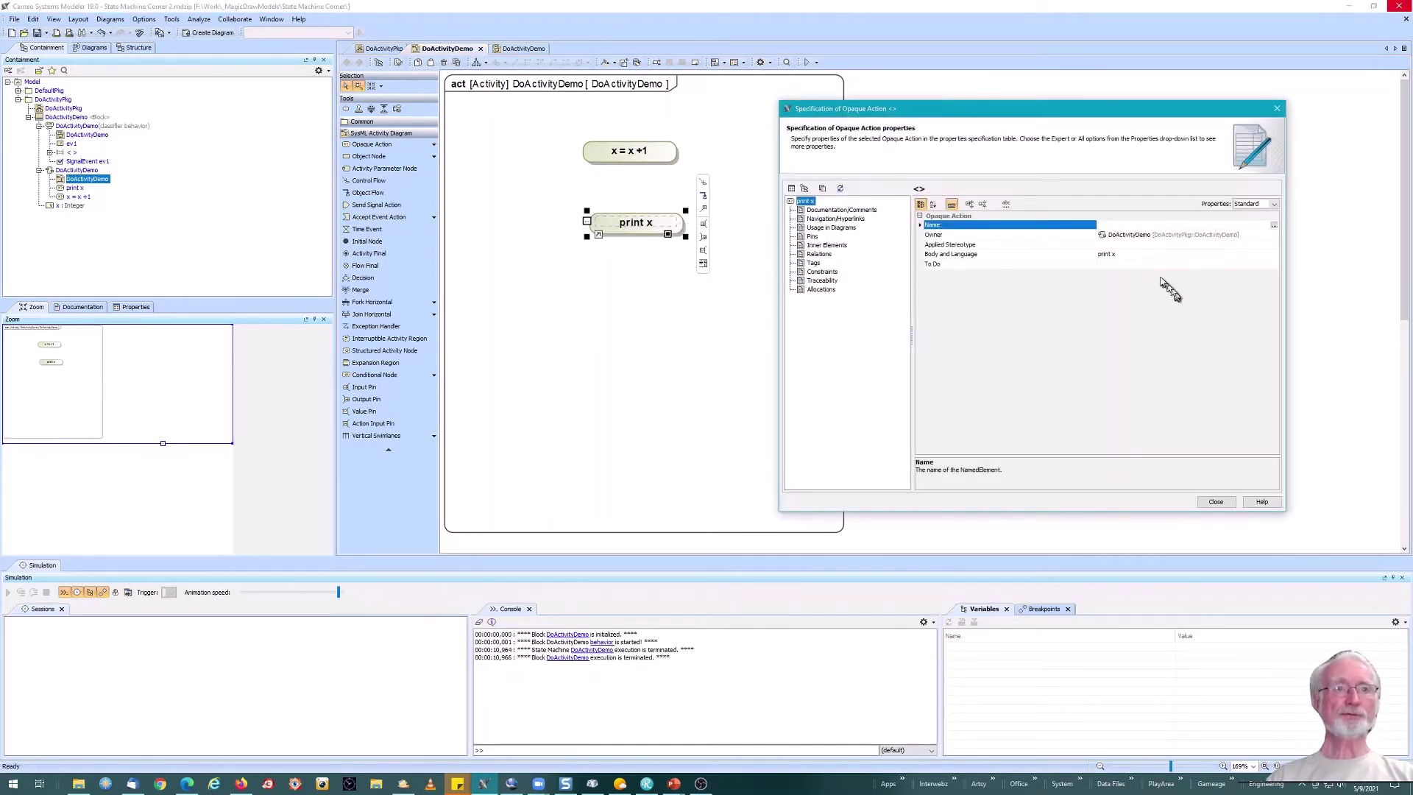
{"action": "left_click", "coordinate": [1174, 259]}
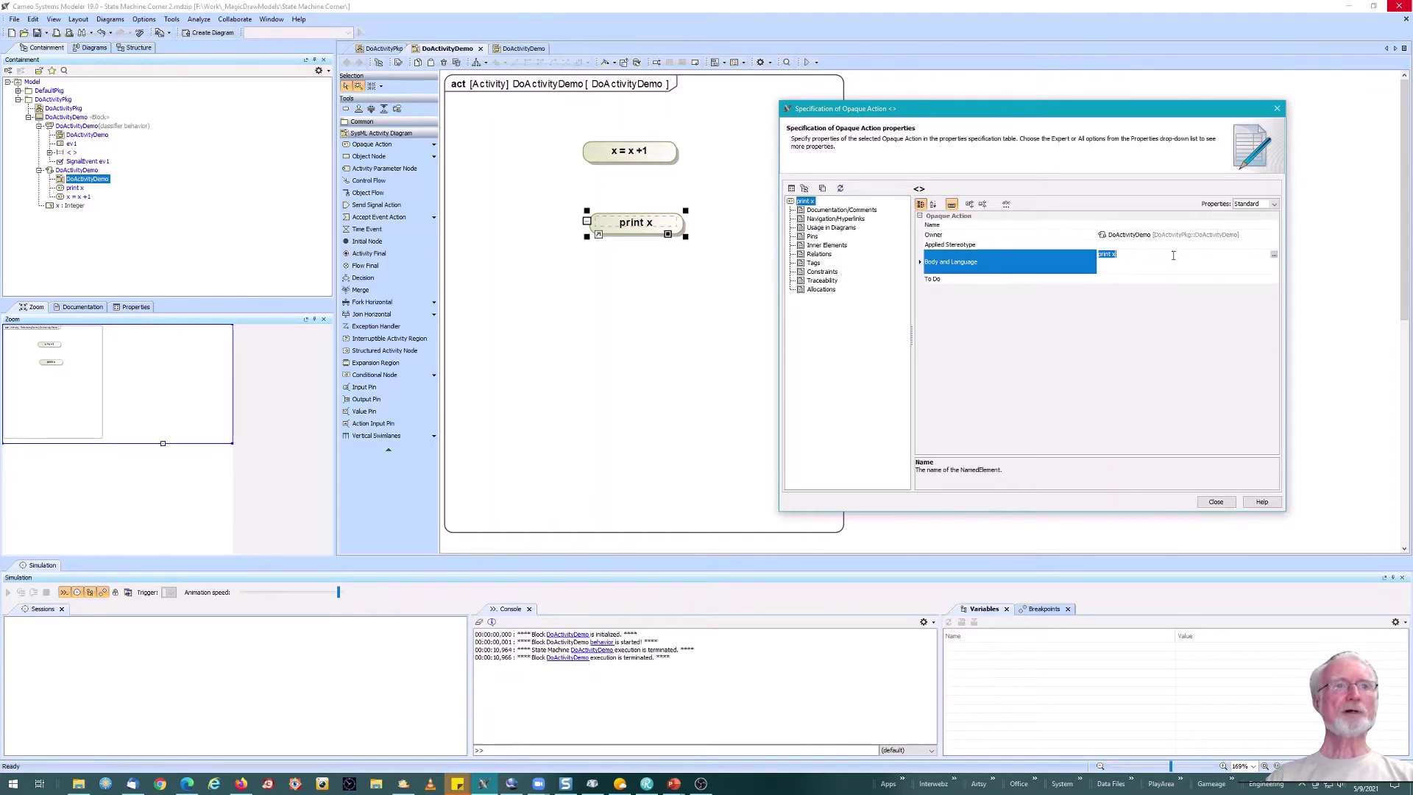
{"action": "left_click", "coordinate": [1274, 254]}
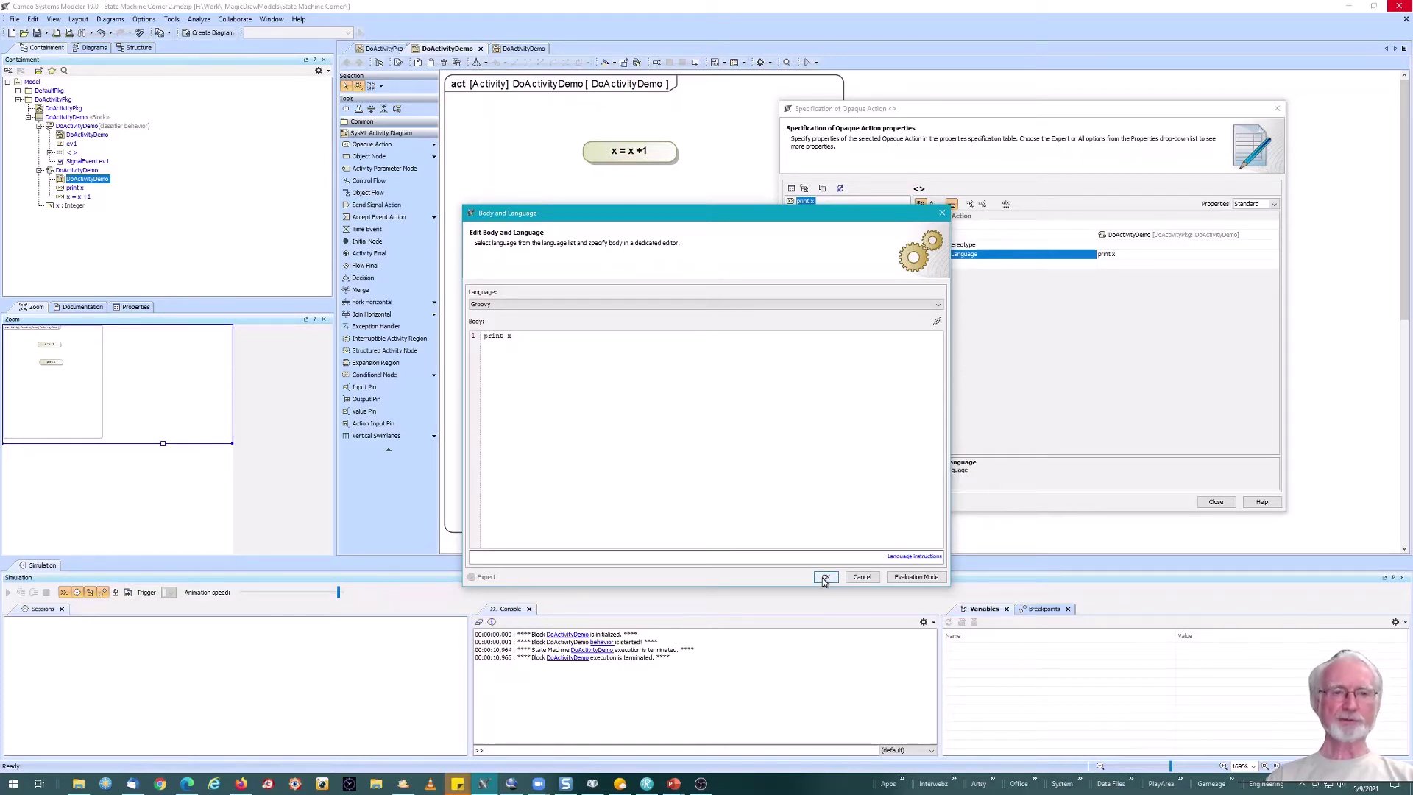
{"action": "left_click", "coordinate": [825, 578]}
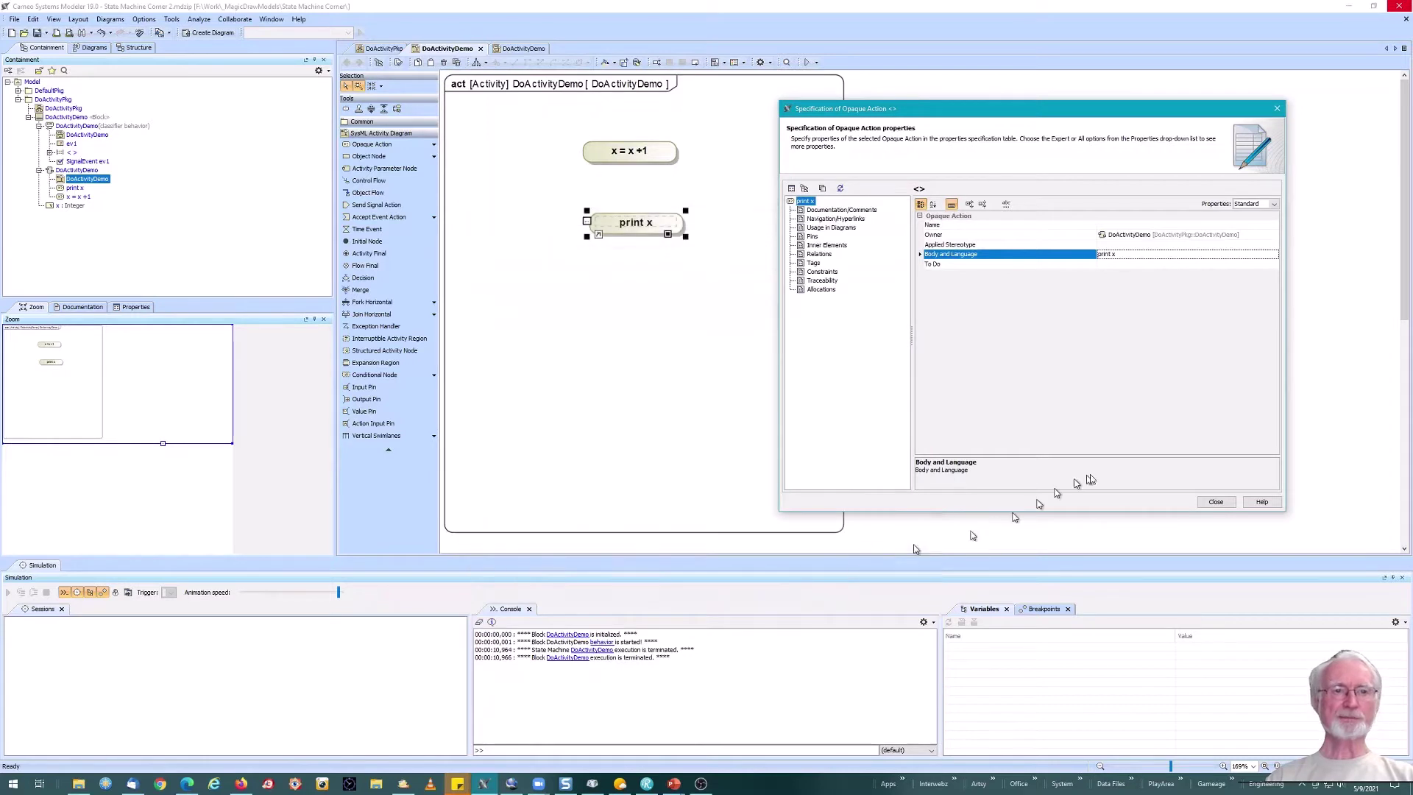
{"action": "left_click", "coordinate": [1220, 506]}
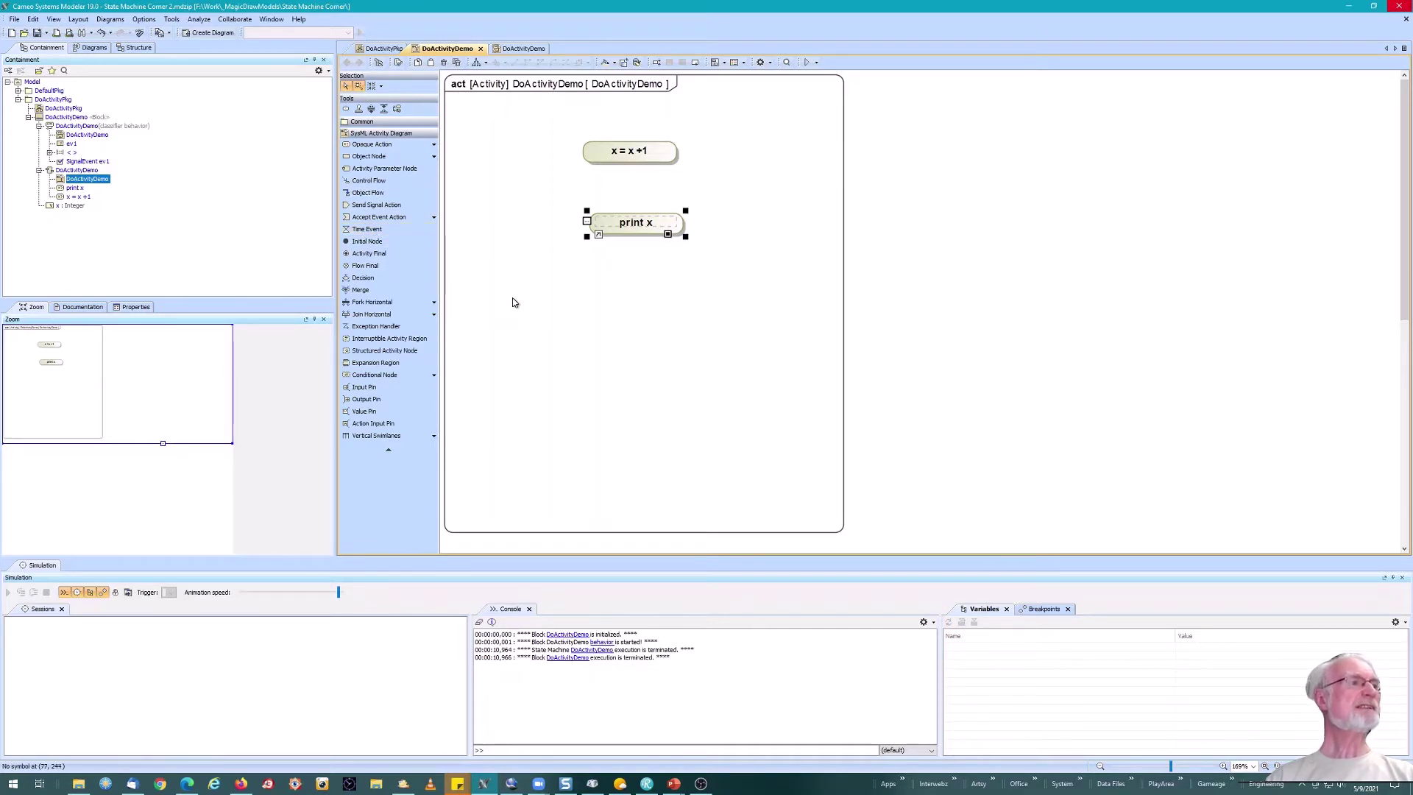
- Add a time event beside the actions, level with print x
{"action": "left_click", "coordinate": [366, 229]}
{"action": "left_click", "coordinate": [749, 255]}
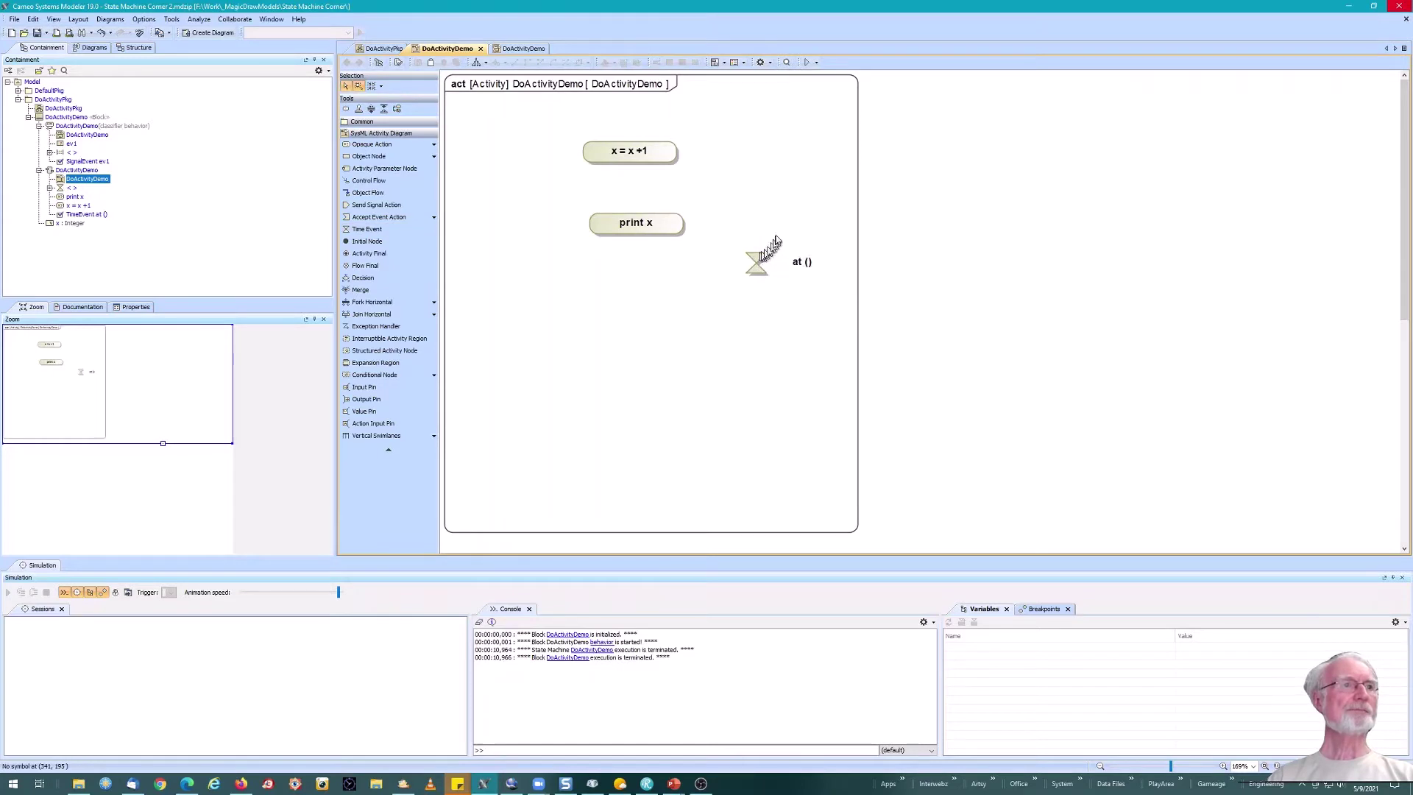
{"action": "left_click_drag", "start_coordinate": [758, 253], "coordinate": [792, 215]}
{"action": "left_click_drag", "start_coordinate": [756, 263], "coordinate": [783, 216]}
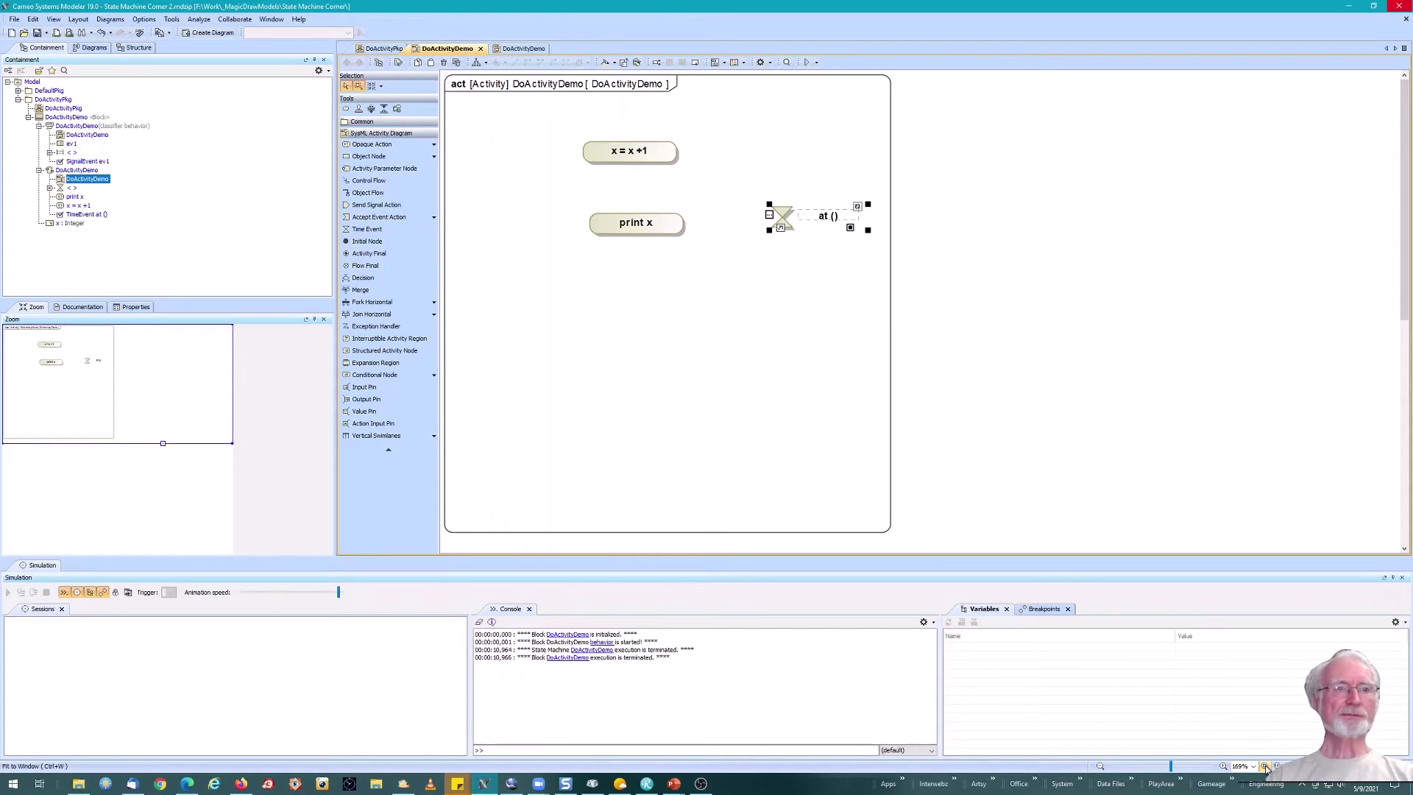
- Shrink the activity frame to fit its contents and fit the diagram to the window
{"action": "left_click", "coordinate": [868, 533]}
{"action": "double_click", "coordinate": [875, 534]}
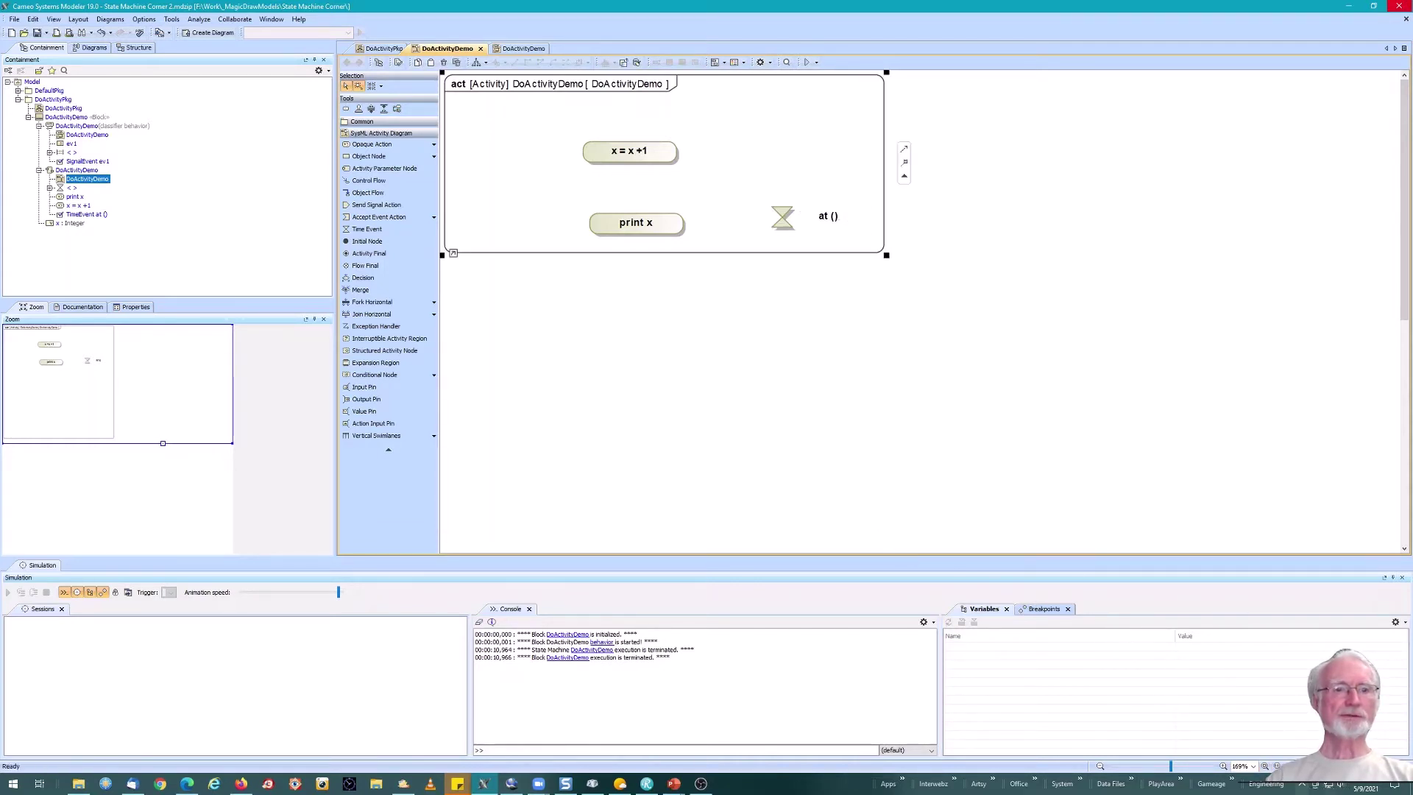
{"action": "left_click", "coordinate": [1266, 767]}
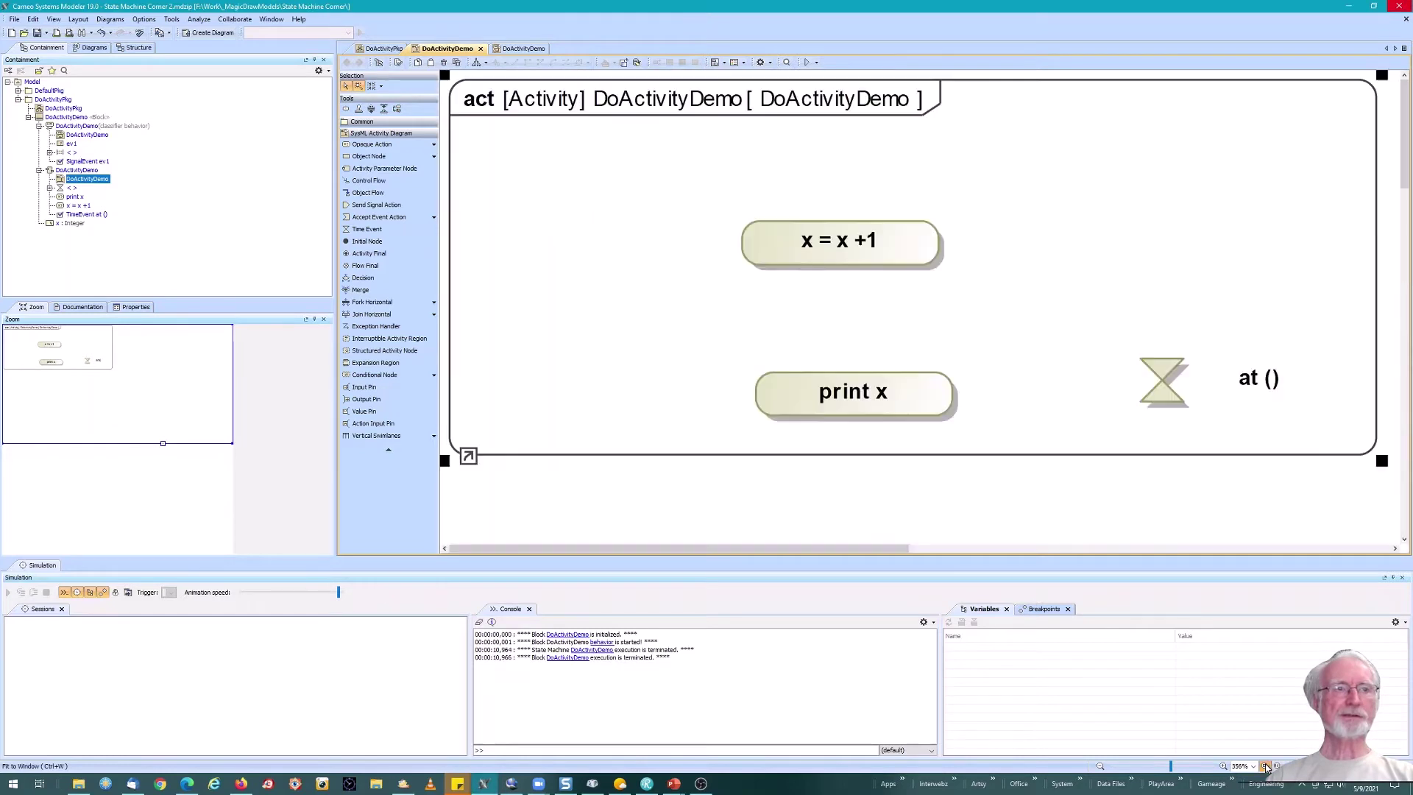
{"action": "left_click", "coordinate": [1167, 403]}
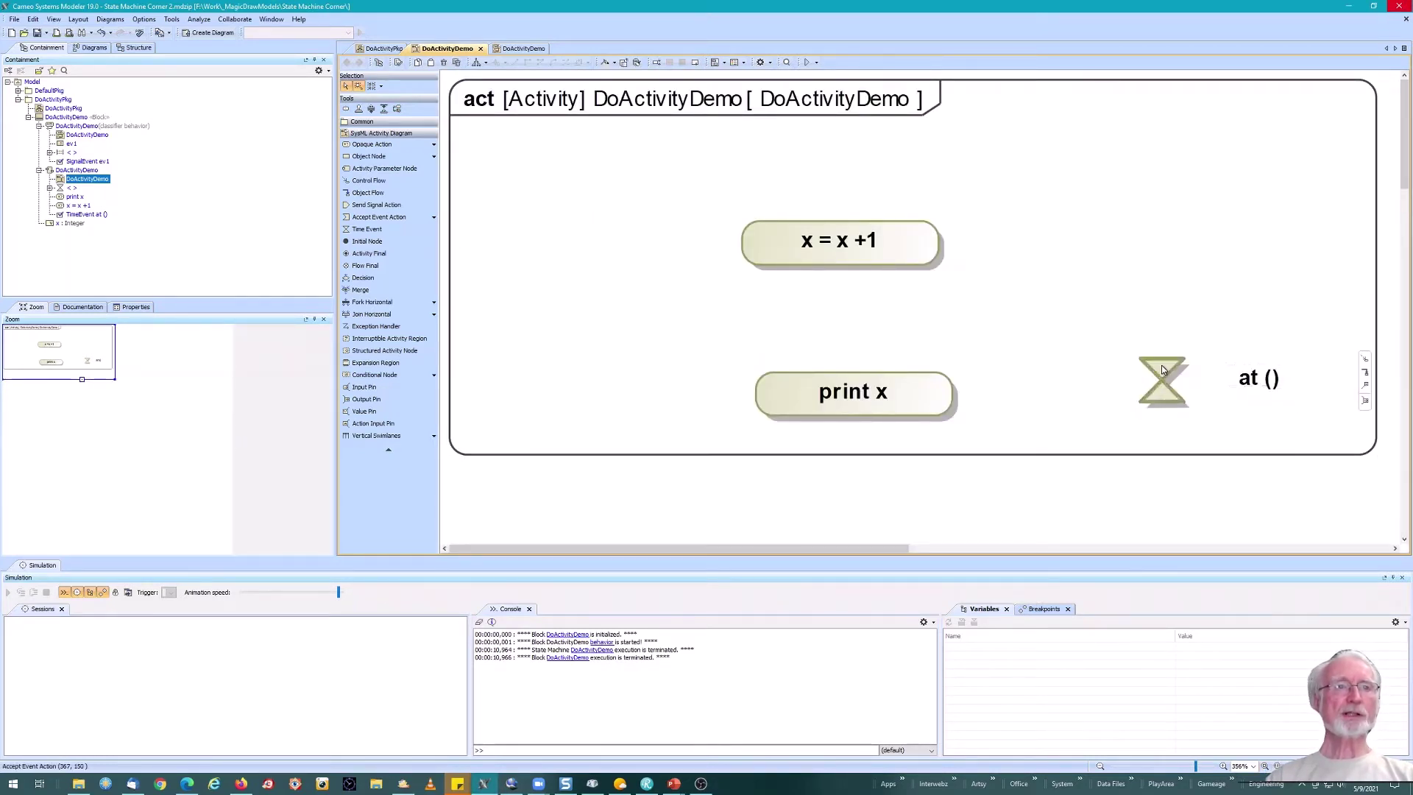
- Make the time event relative with When set to 2s, so it reads after (2s)
{"action": "double_click", "coordinate": [1163, 370]}
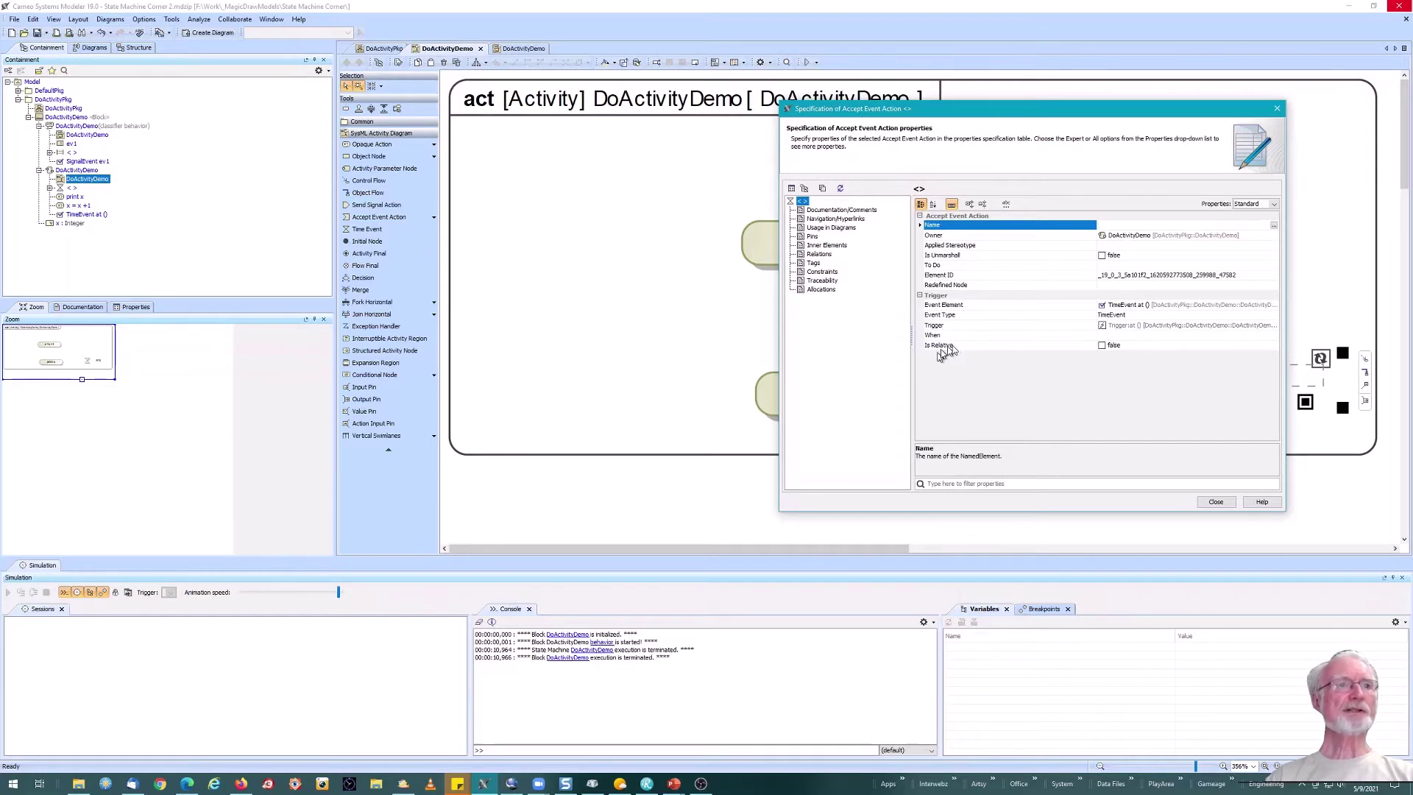
{"action": "left_click", "coordinate": [1102, 346]}
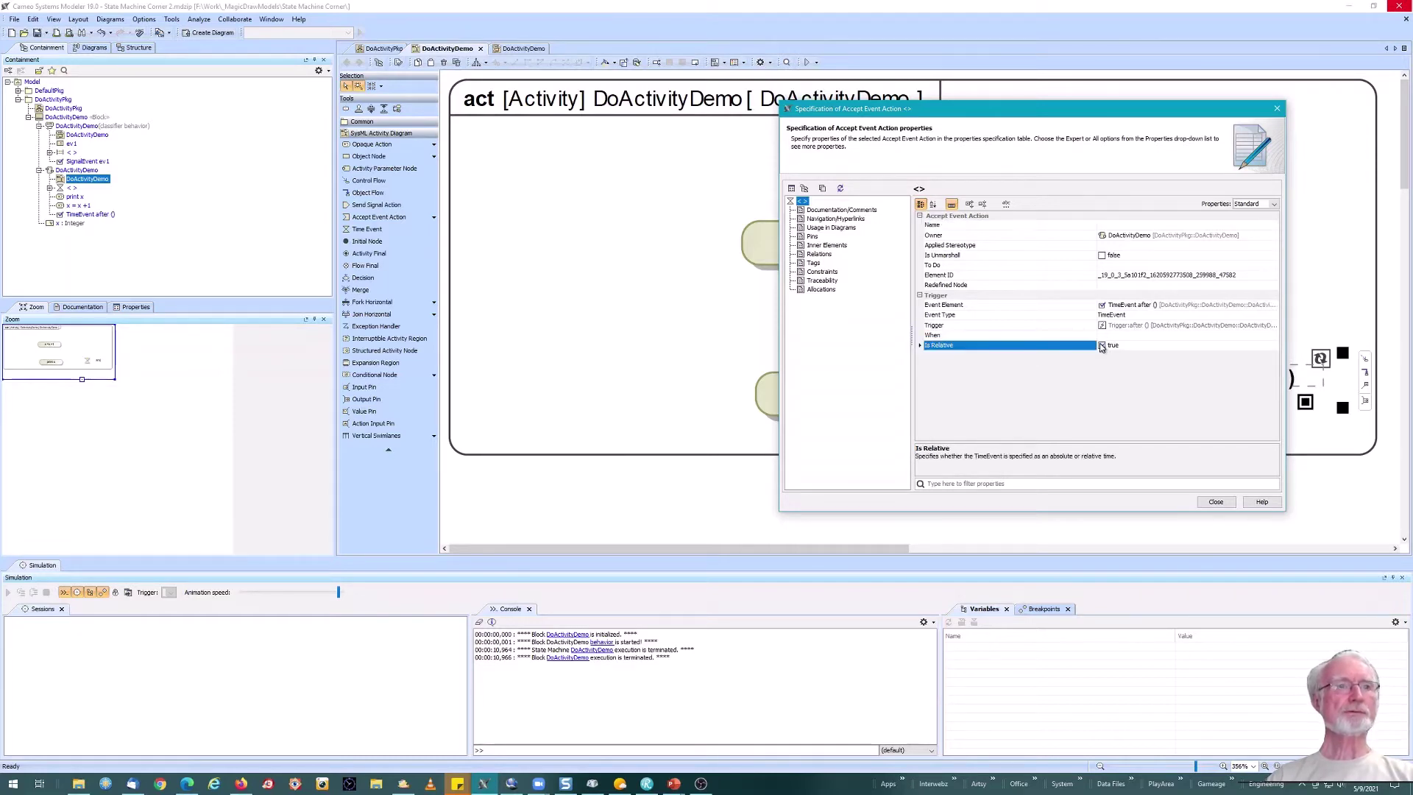
{"action": "left_click_drag", "start_coordinate": [1192, 110], "coordinate": [1050, 128]}
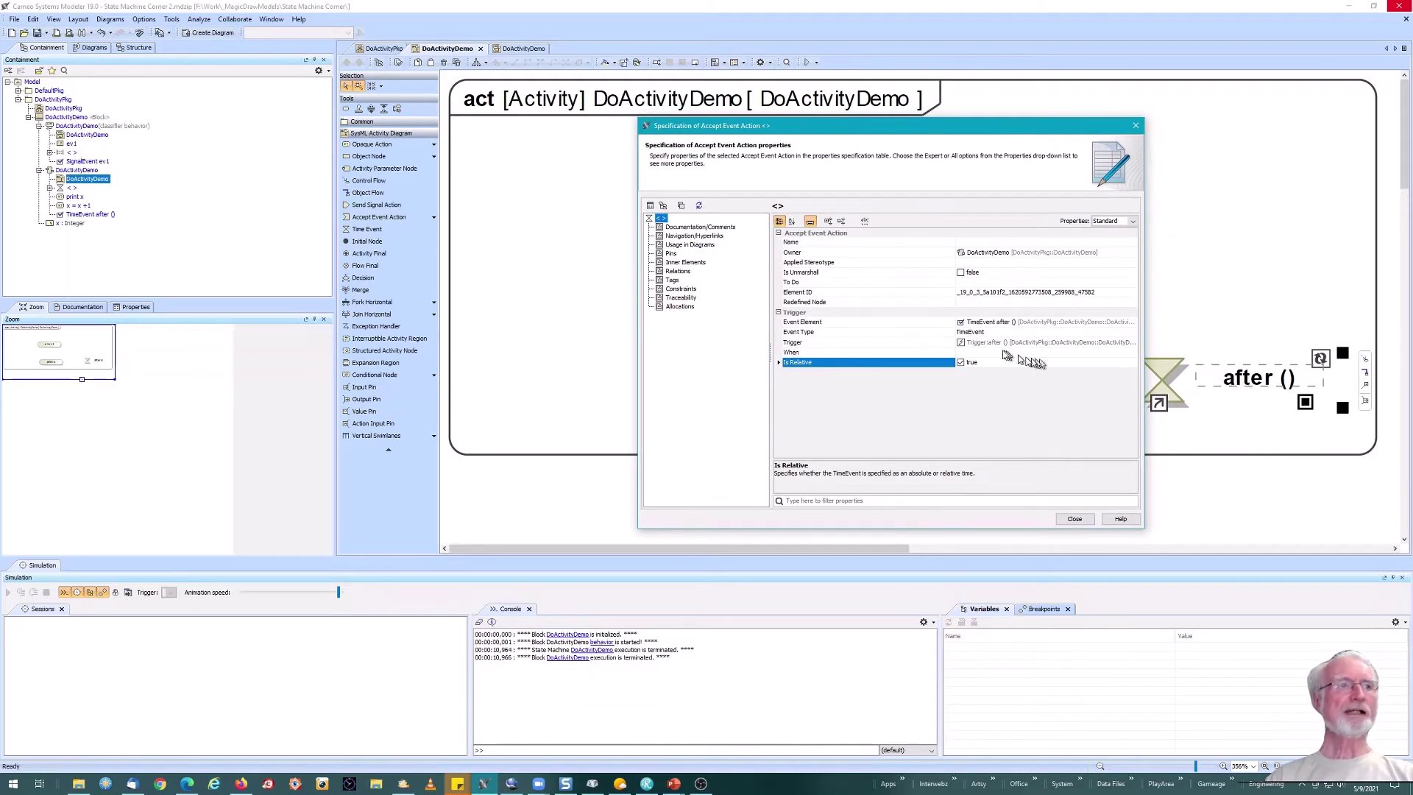
{"action": "left_click", "coordinate": [977, 353]}
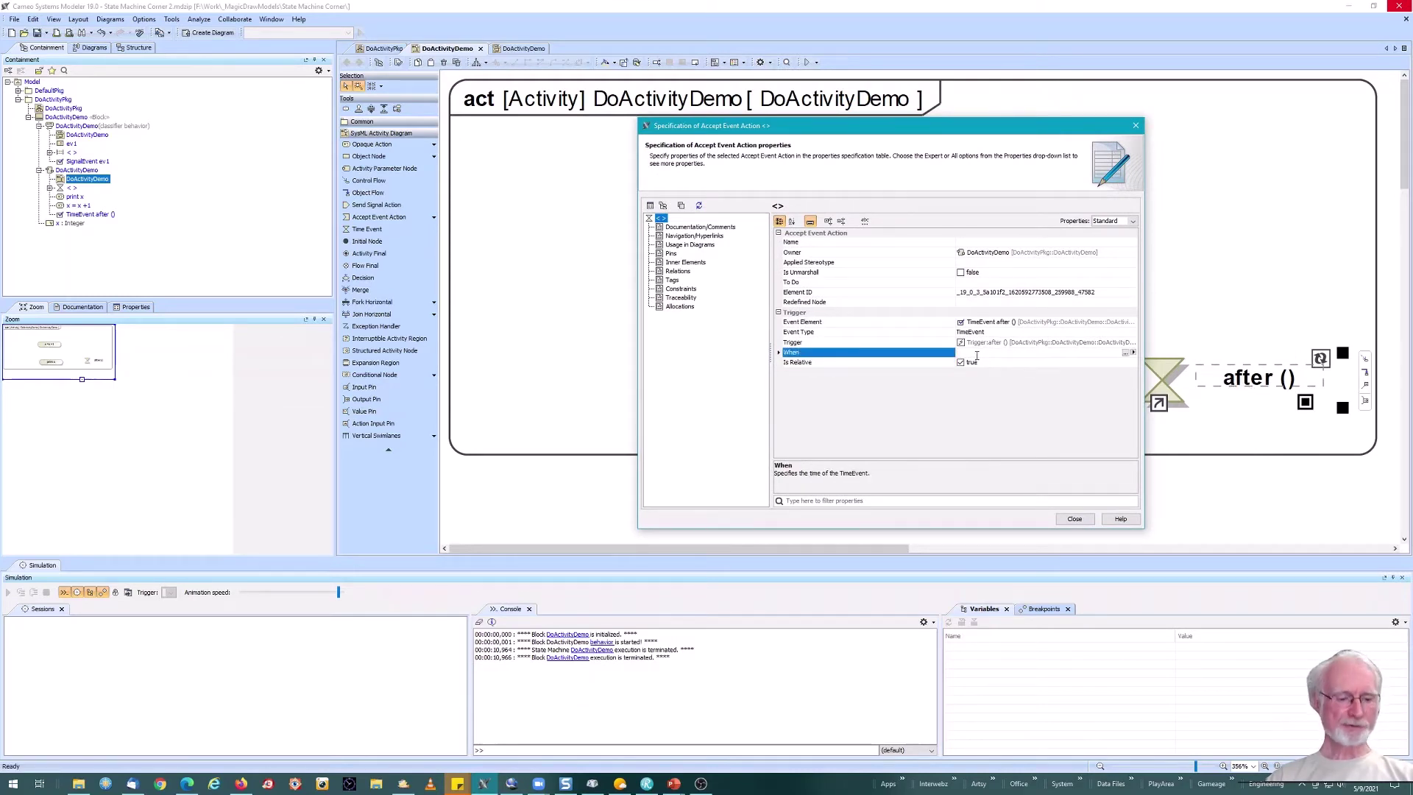
{"action": "type", "text": "2s"}
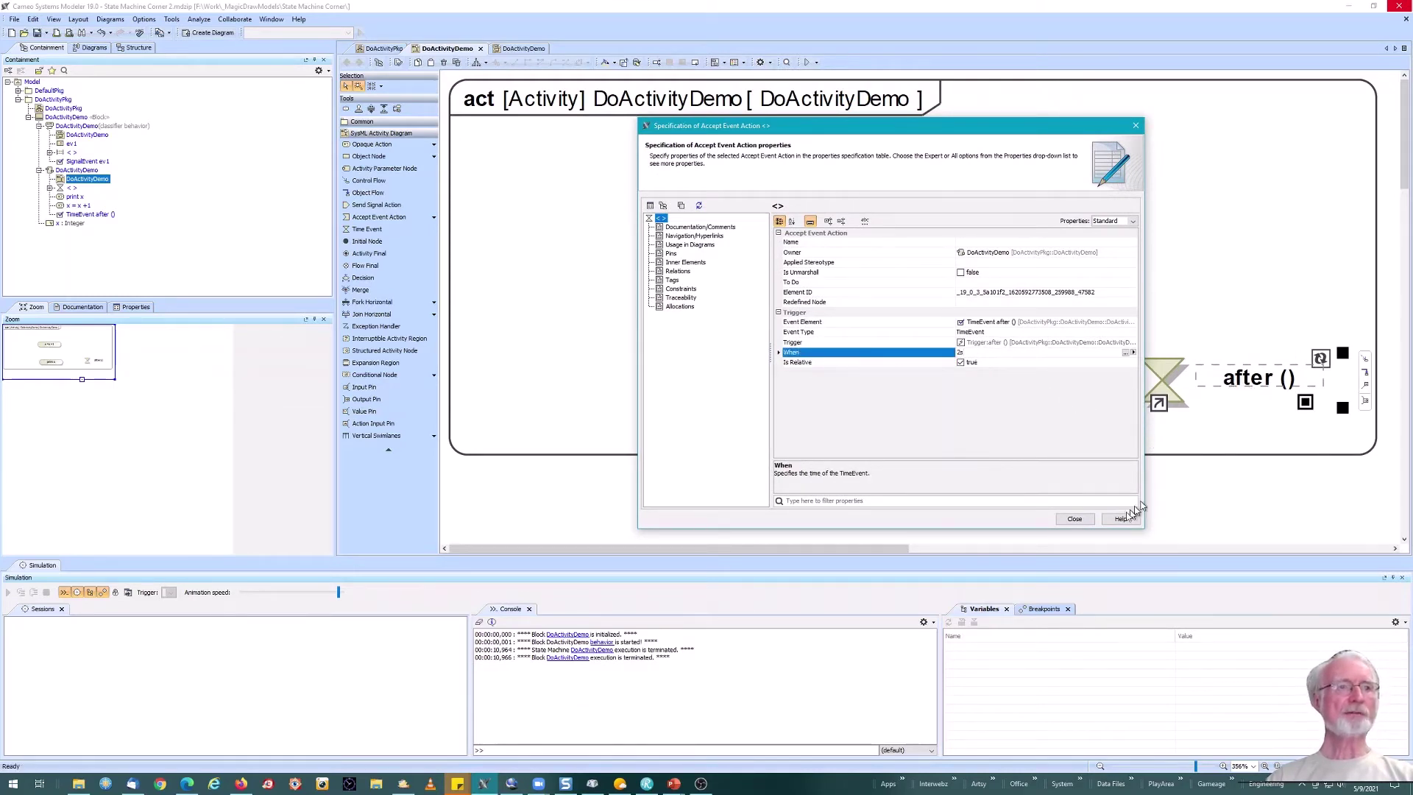
{"action": "left_click", "coordinate": [1074, 520]}
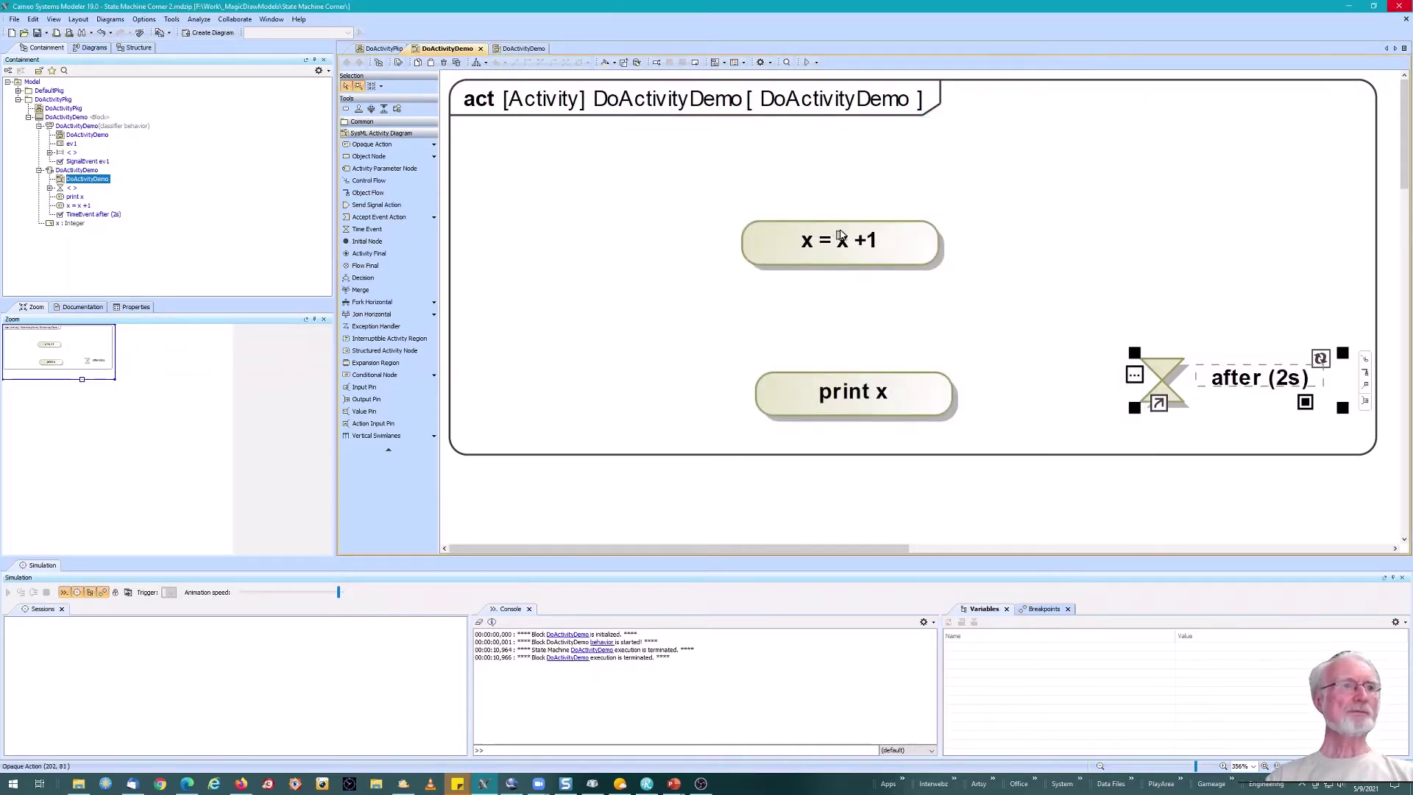
{"action": "left_click_drag", "start_coordinate": [837, 237], "coordinate": [851, 239]}
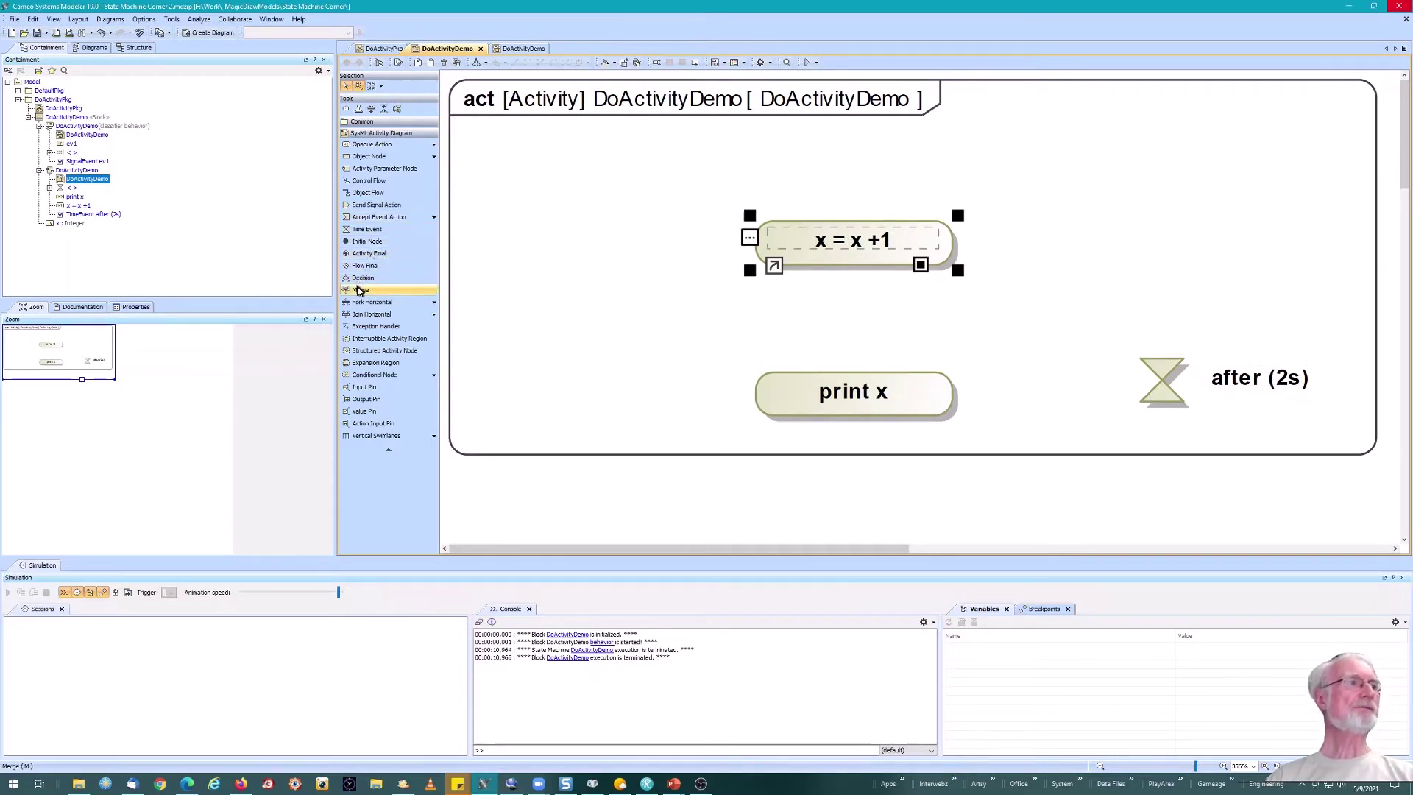
- Place a merge node above x = x +1 and an initial node to its left
{"action": "left_click", "coordinate": [360, 290]}
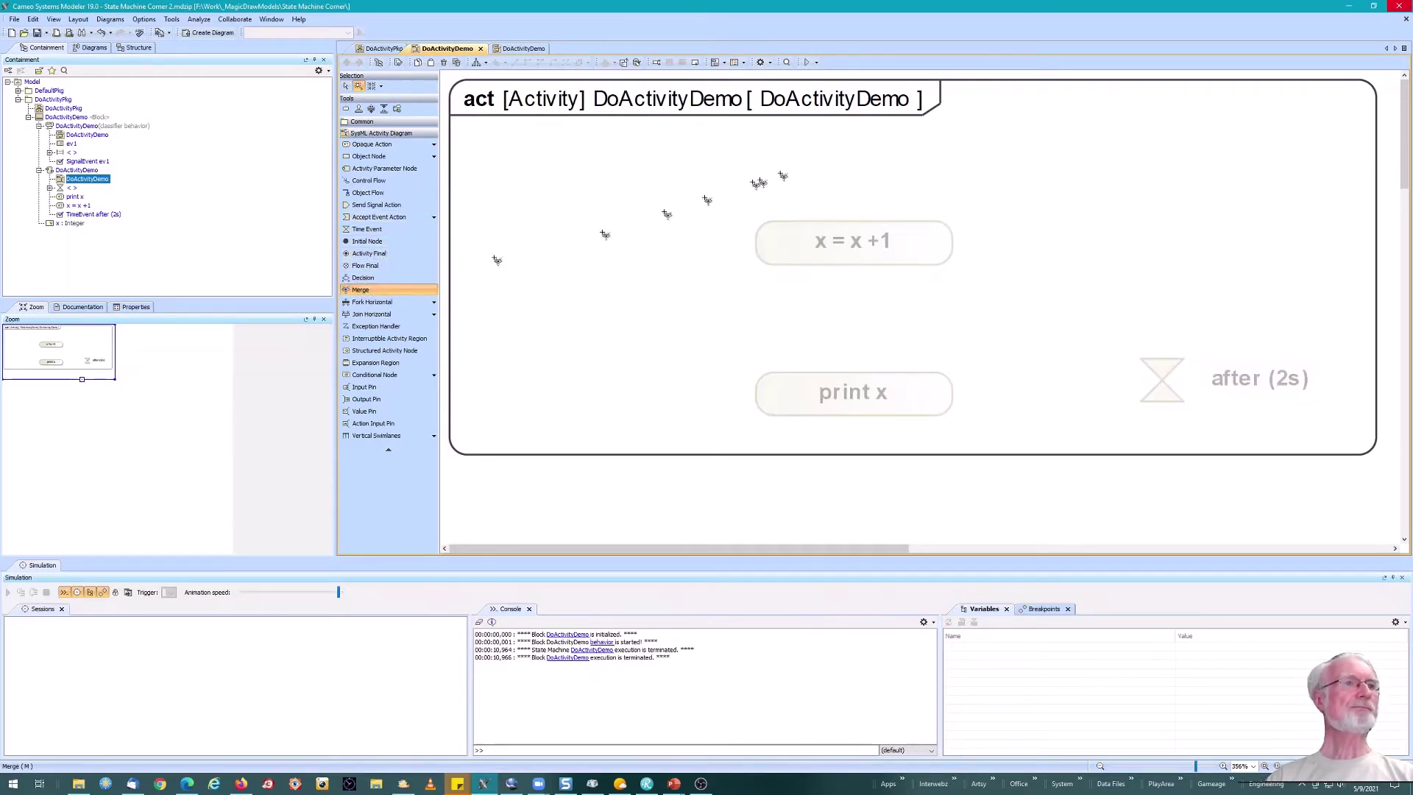
{"action": "left_click", "coordinate": [847, 152]}
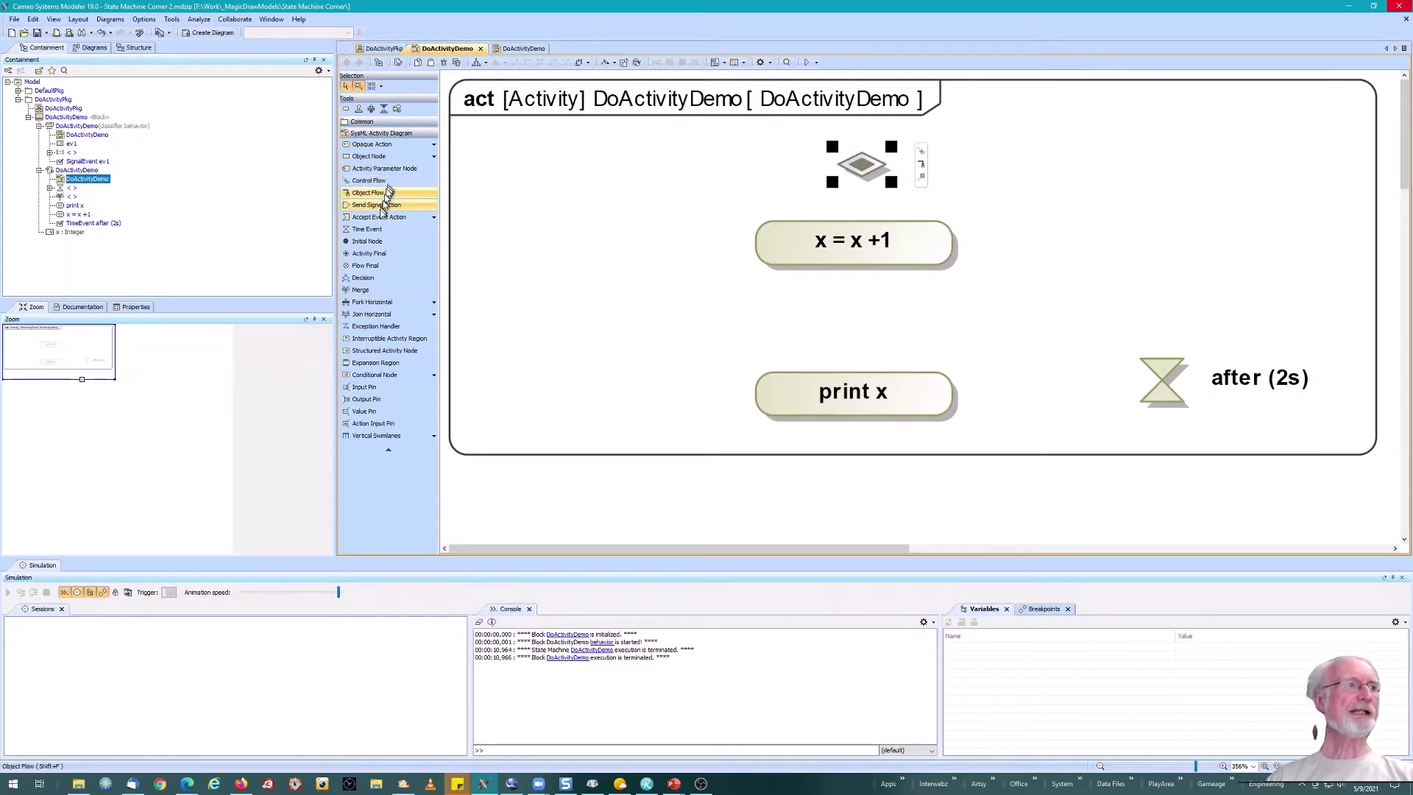
{"action": "left_click", "coordinate": [362, 241]}
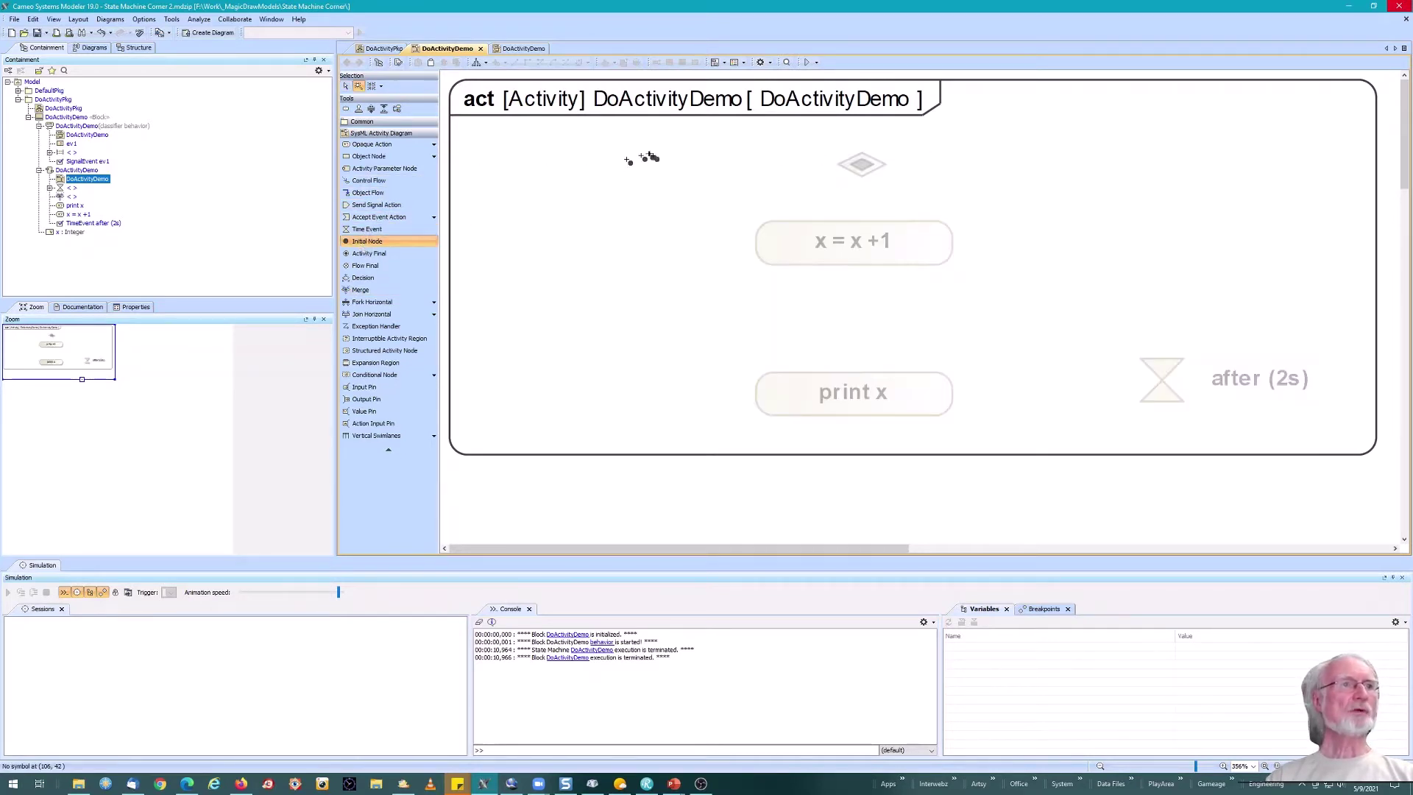
{"action": "left_click", "coordinate": [694, 162]}
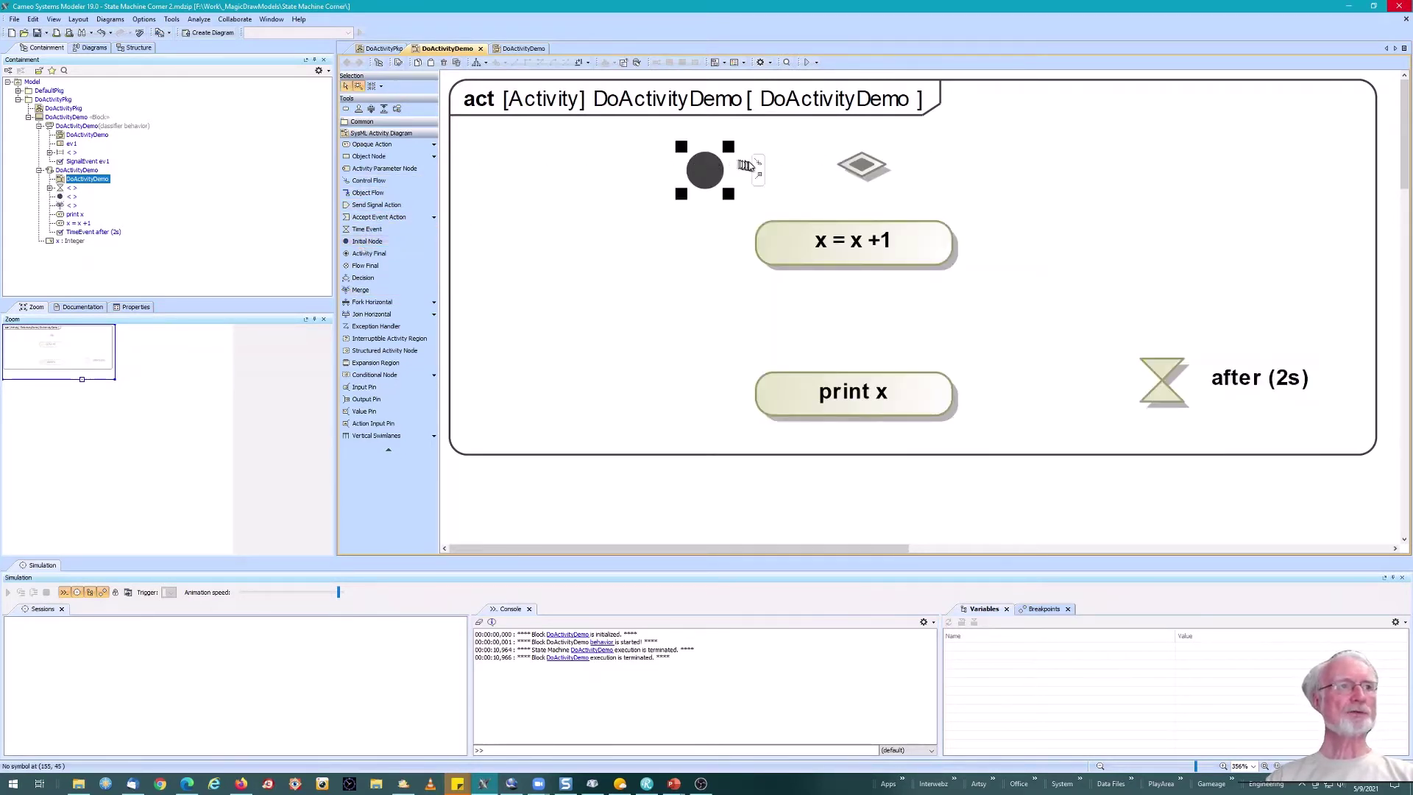
- Draw control flows initial → merge → x = x +1 → print x → time event → merge
{"action": "left_click", "coordinate": [859, 165]}
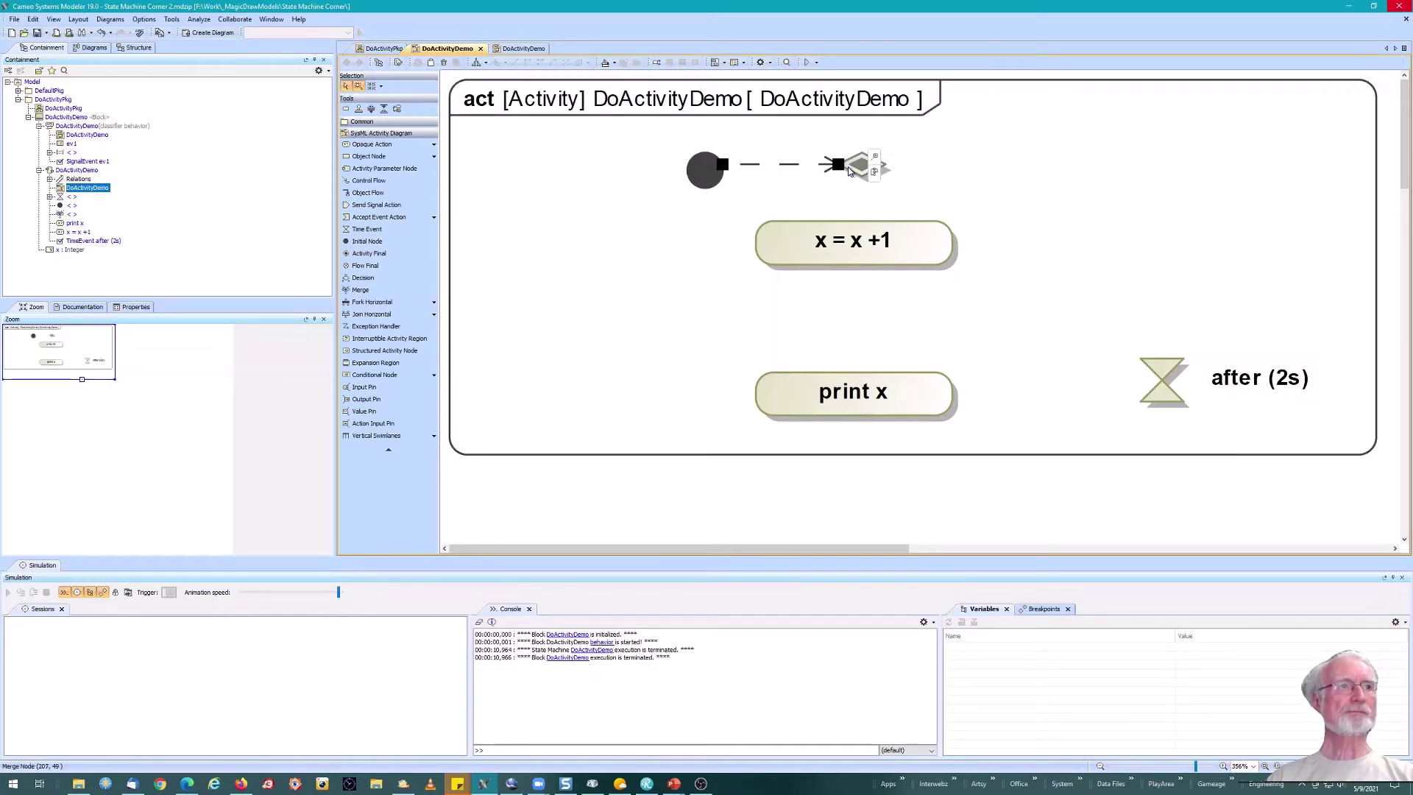
{"action": "left_click", "coordinate": [868, 169]}
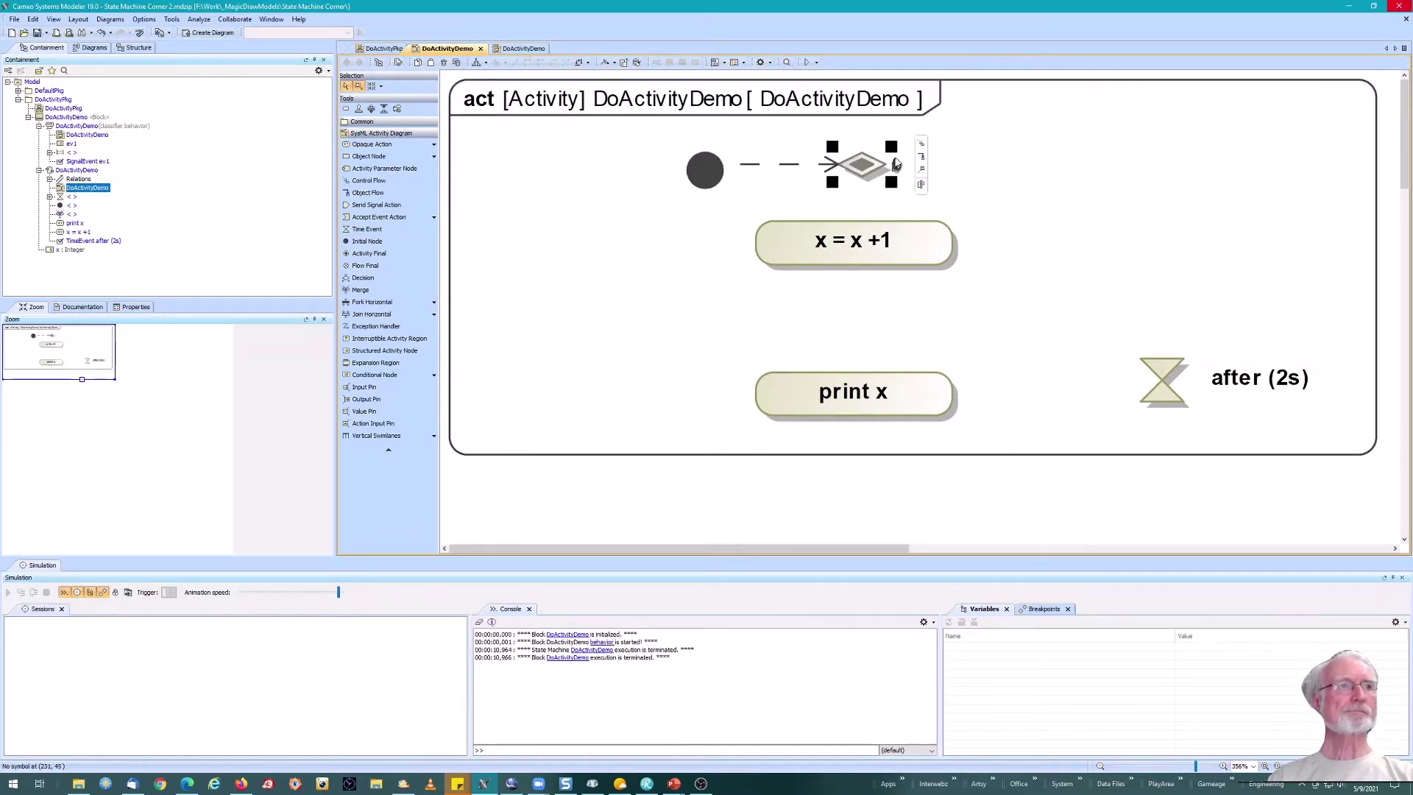
{"action": "left_click", "coordinate": [858, 228]}
{"action": "left_click", "coordinate": [860, 263]}
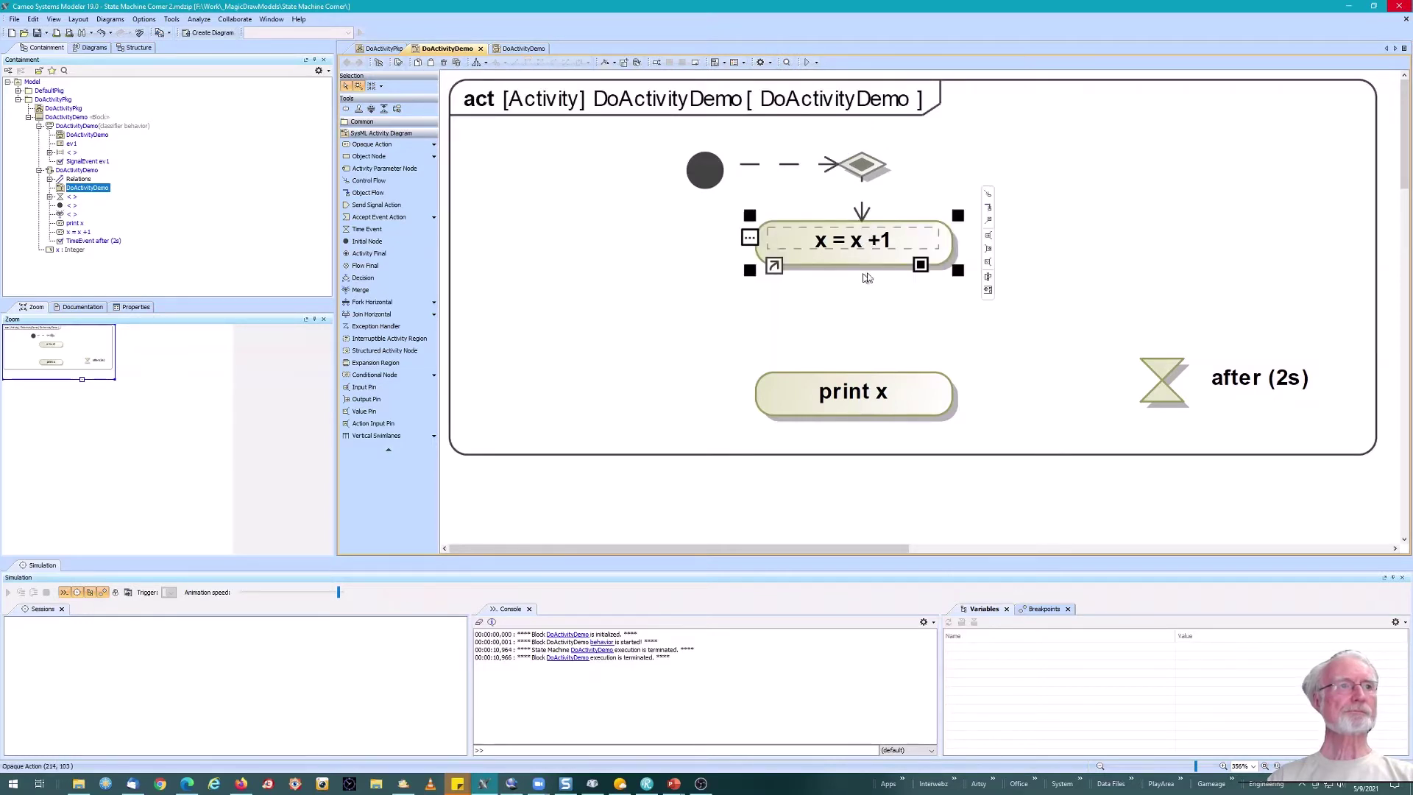
{"action": "left_click", "coordinate": [987, 197]}
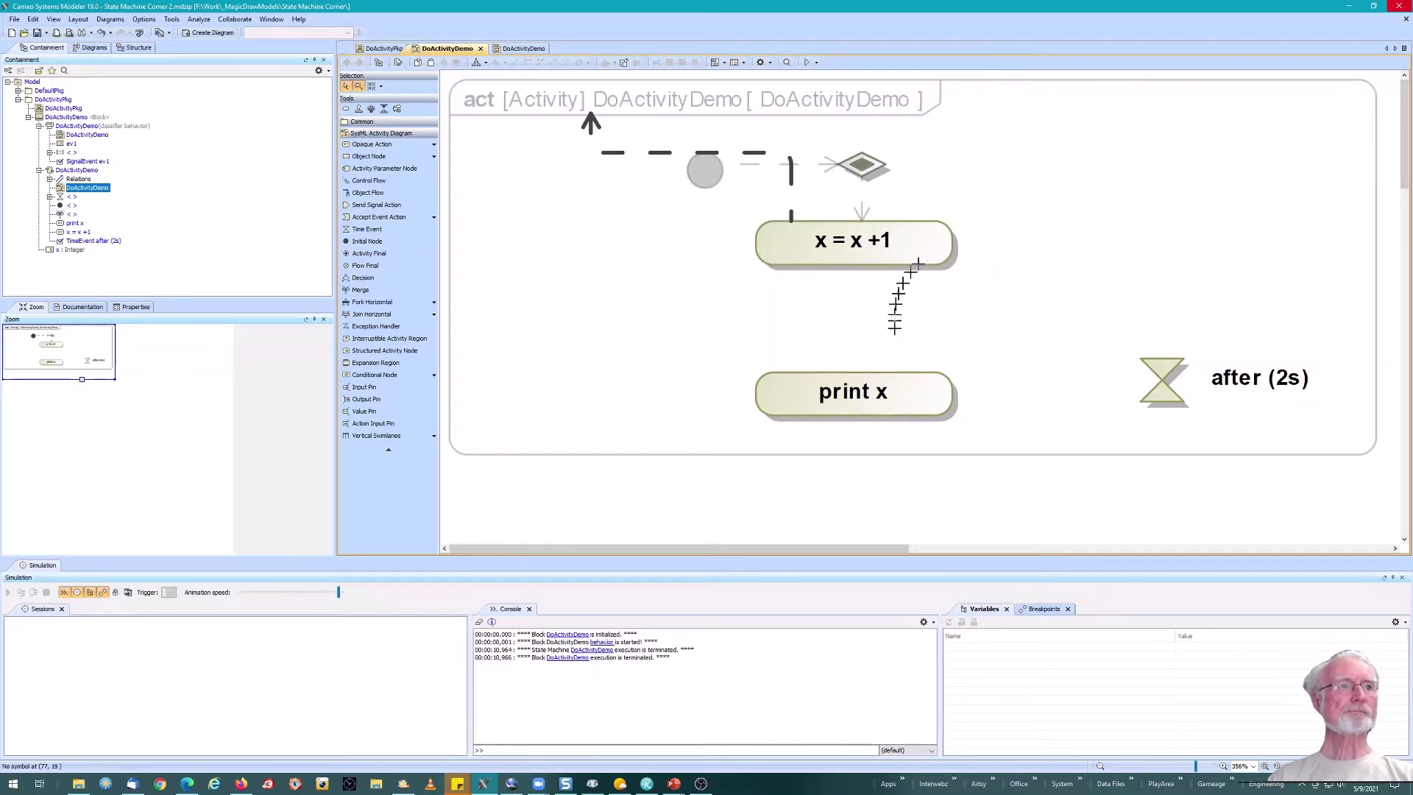
{"action": "left_click", "coordinate": [853, 370]}
{"action": "left_click", "coordinate": [938, 385]}
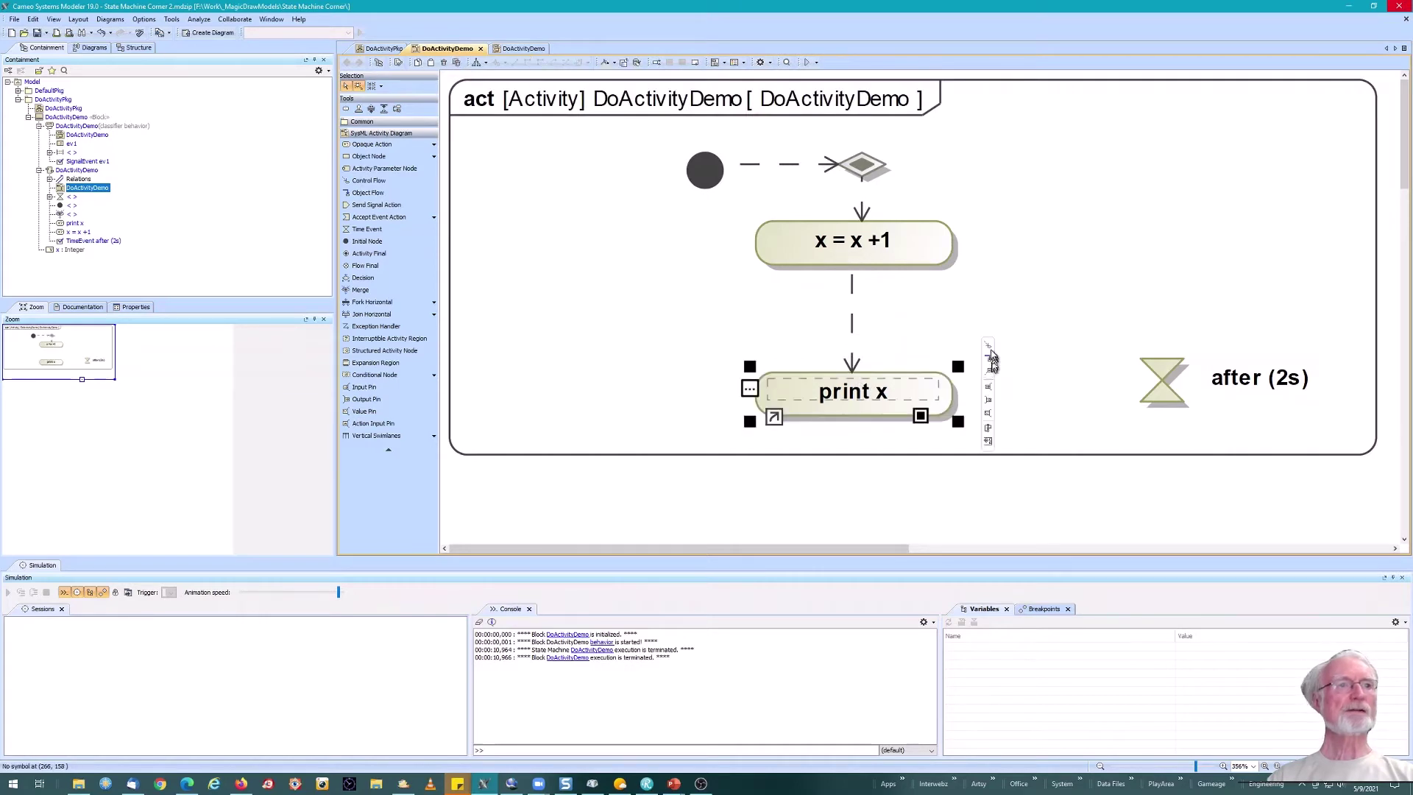
{"action": "left_click", "coordinate": [991, 346]}
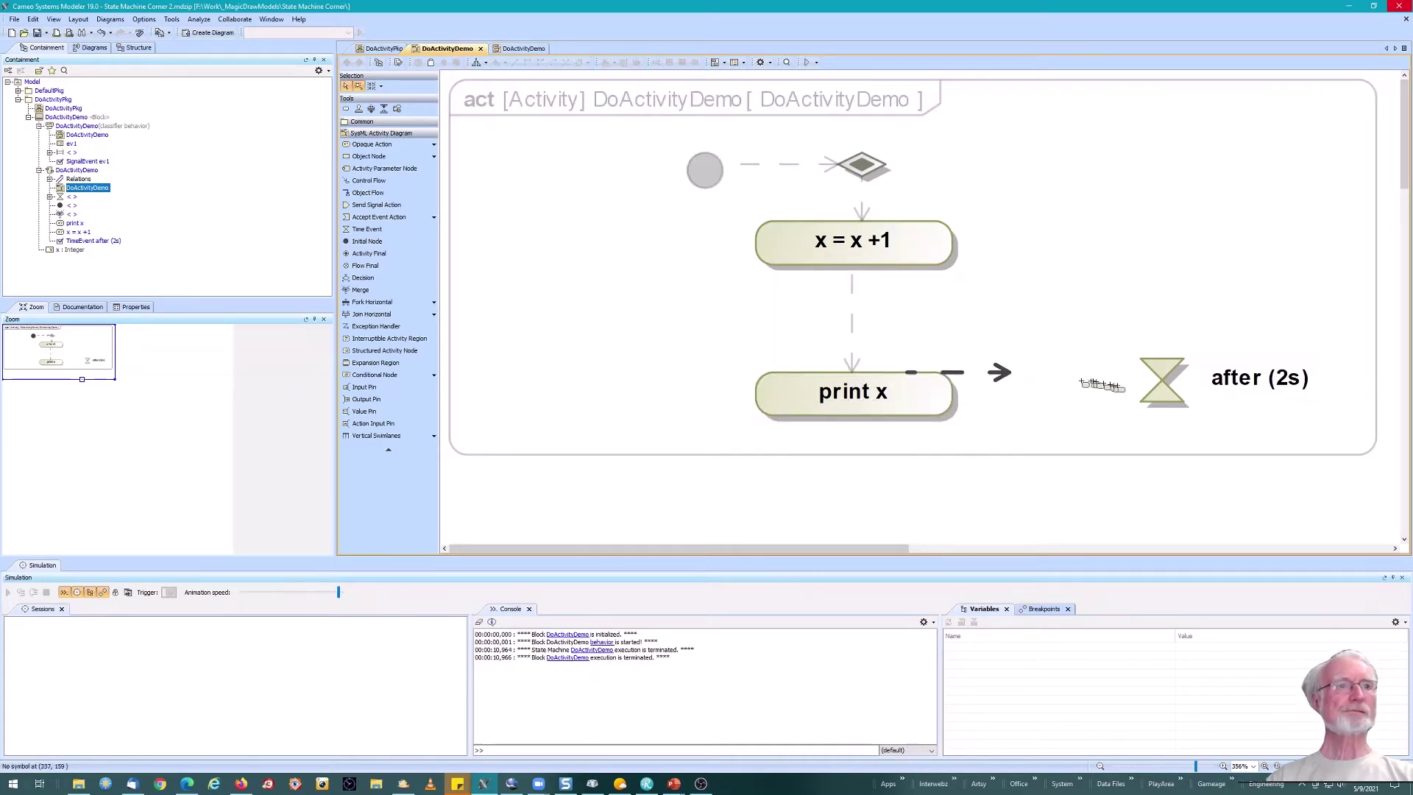
{"action": "left_click", "coordinate": [1153, 394]}
{"action": "left_click", "coordinate": [1165, 368]}
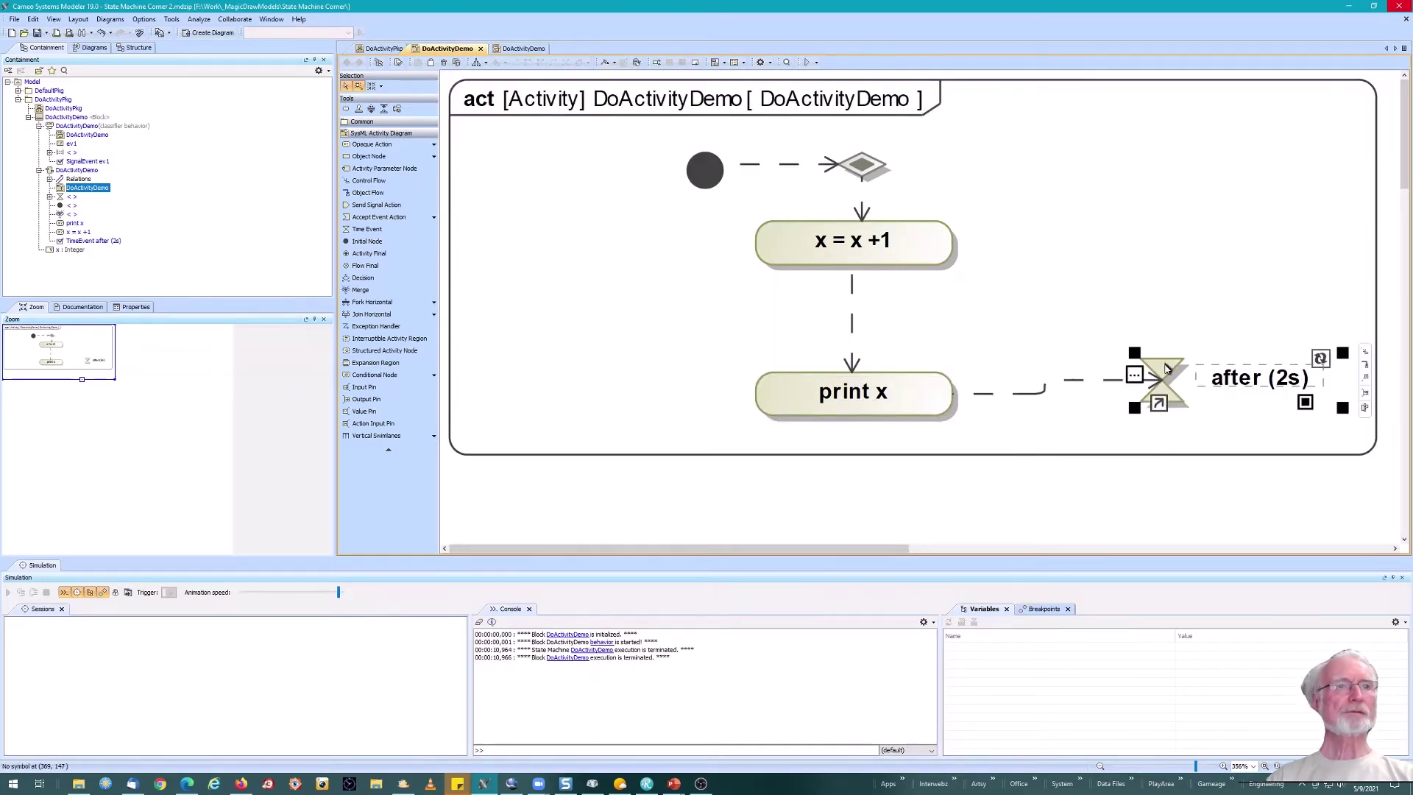
{"action": "left_click", "coordinate": [1365, 351]}
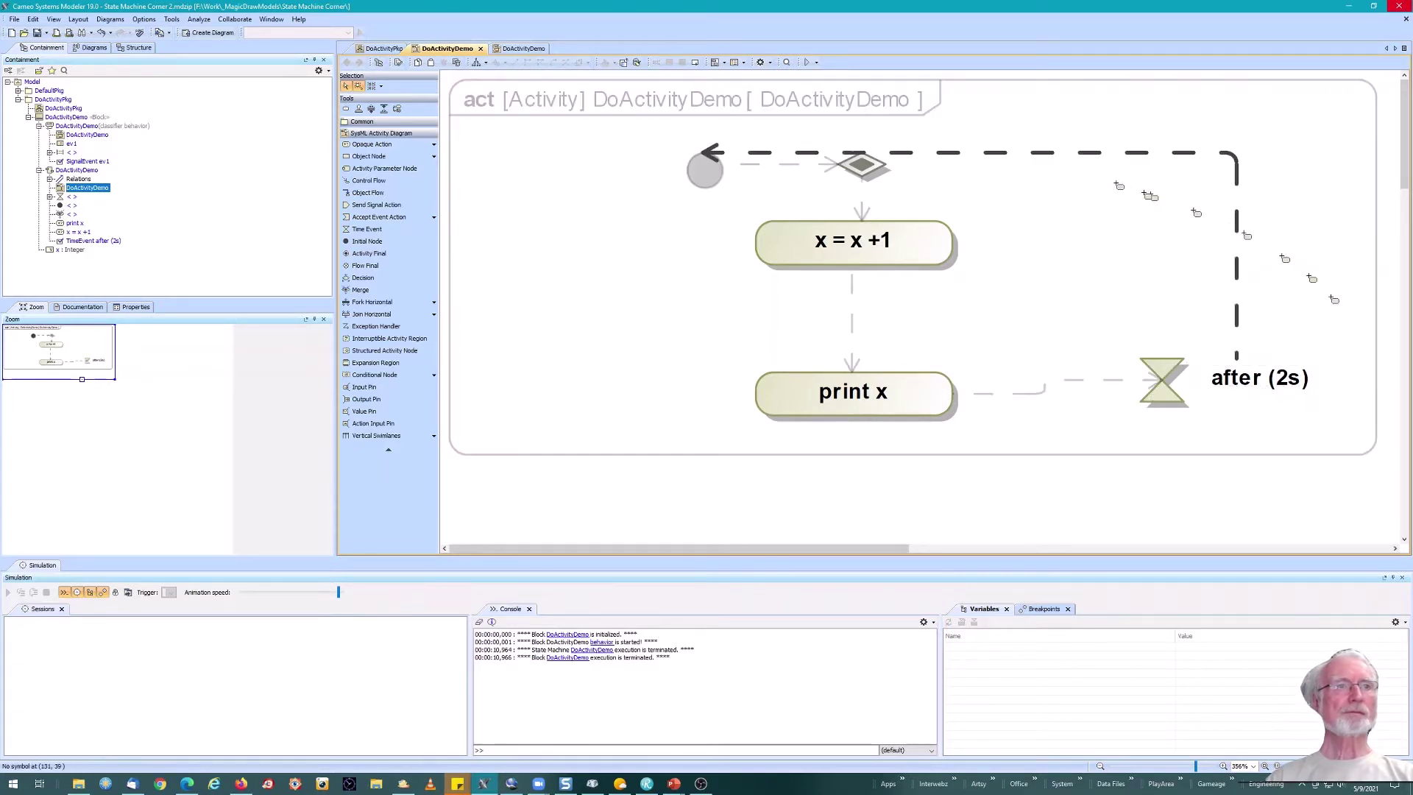
{"action": "left_click", "coordinate": [883, 160]}
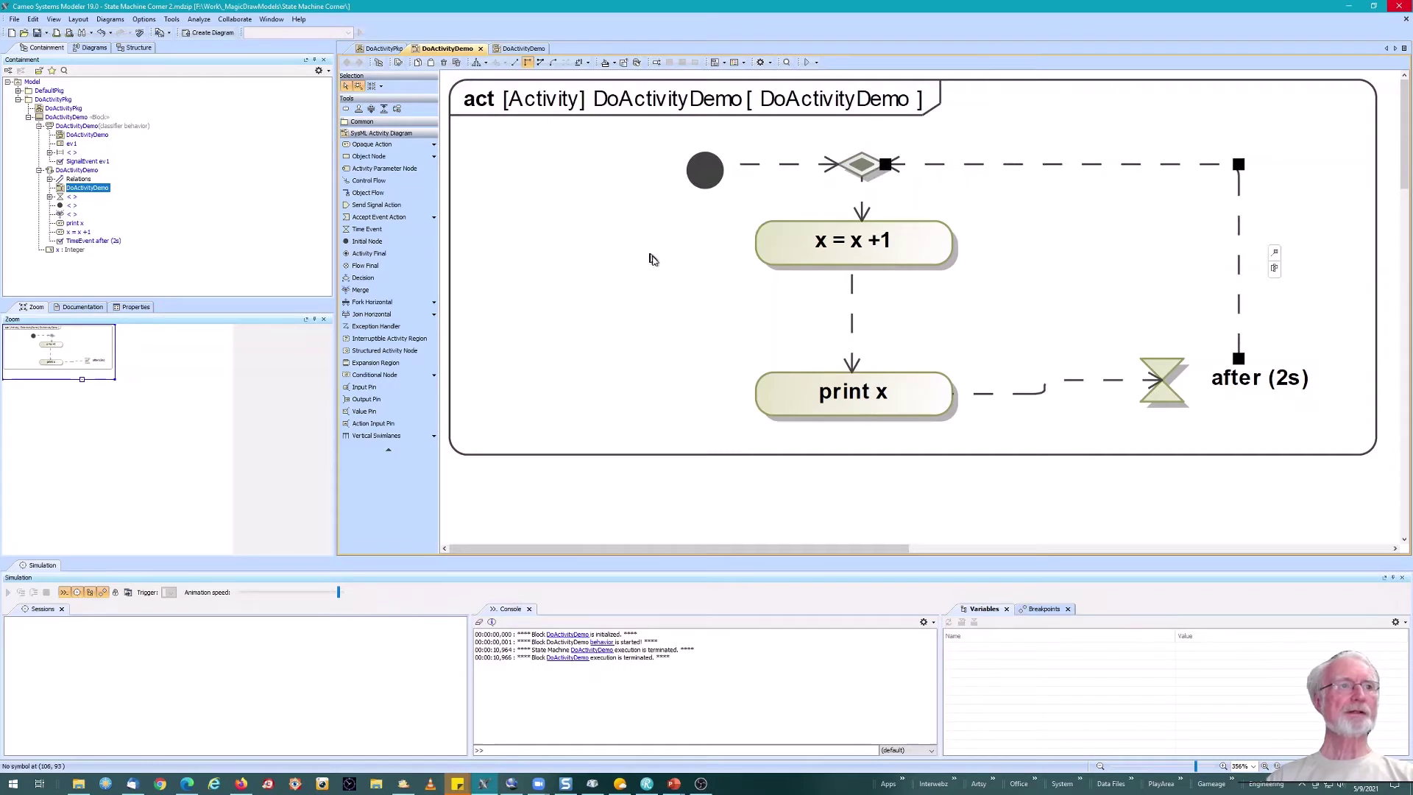
- Move all elements left and shrink the frame around the diagram
{"action": "key", "text": "ctrl+a"}
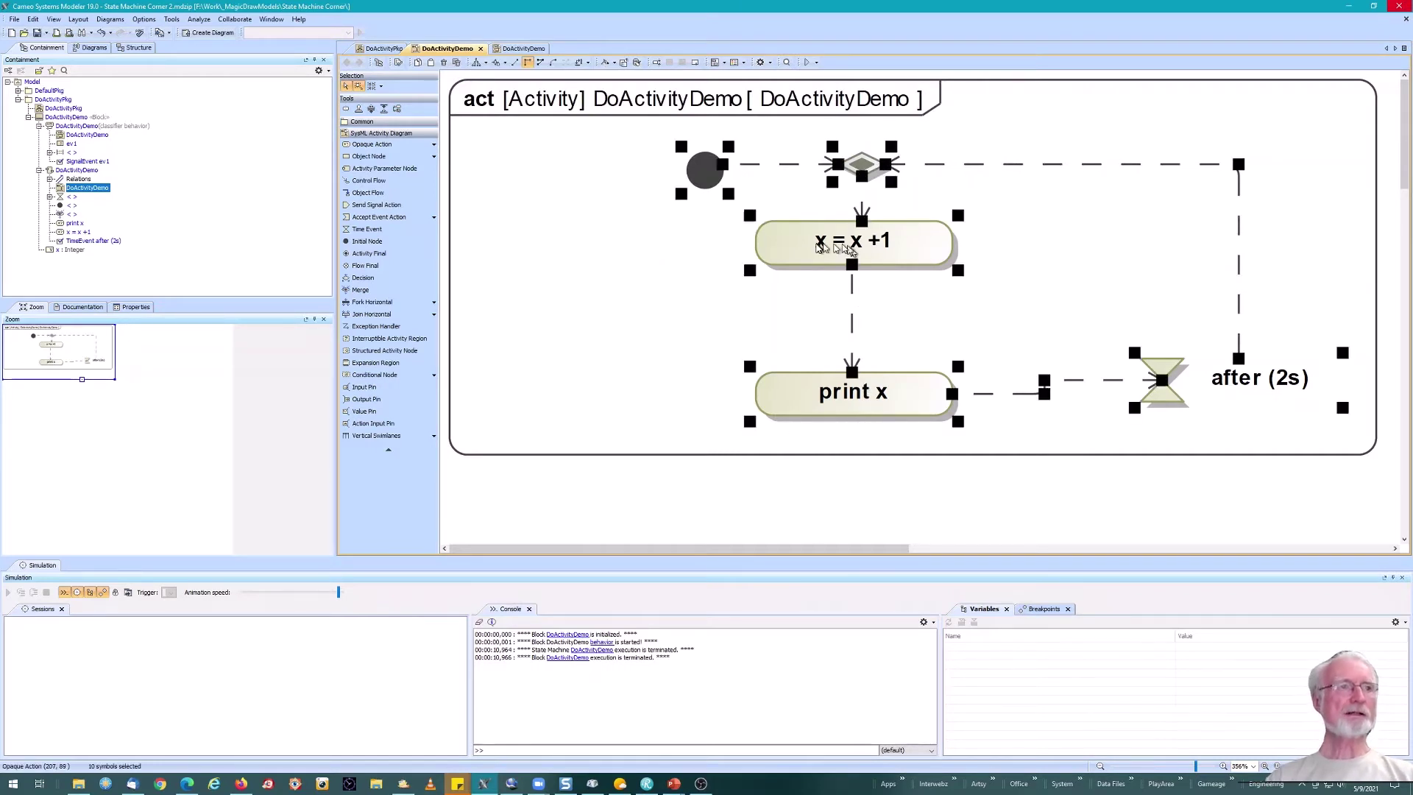
{"action": "left_click_drag", "start_coordinate": [819, 246], "coordinate": [654, 232]}
{"action": "left_click", "coordinate": [1350, 456]}
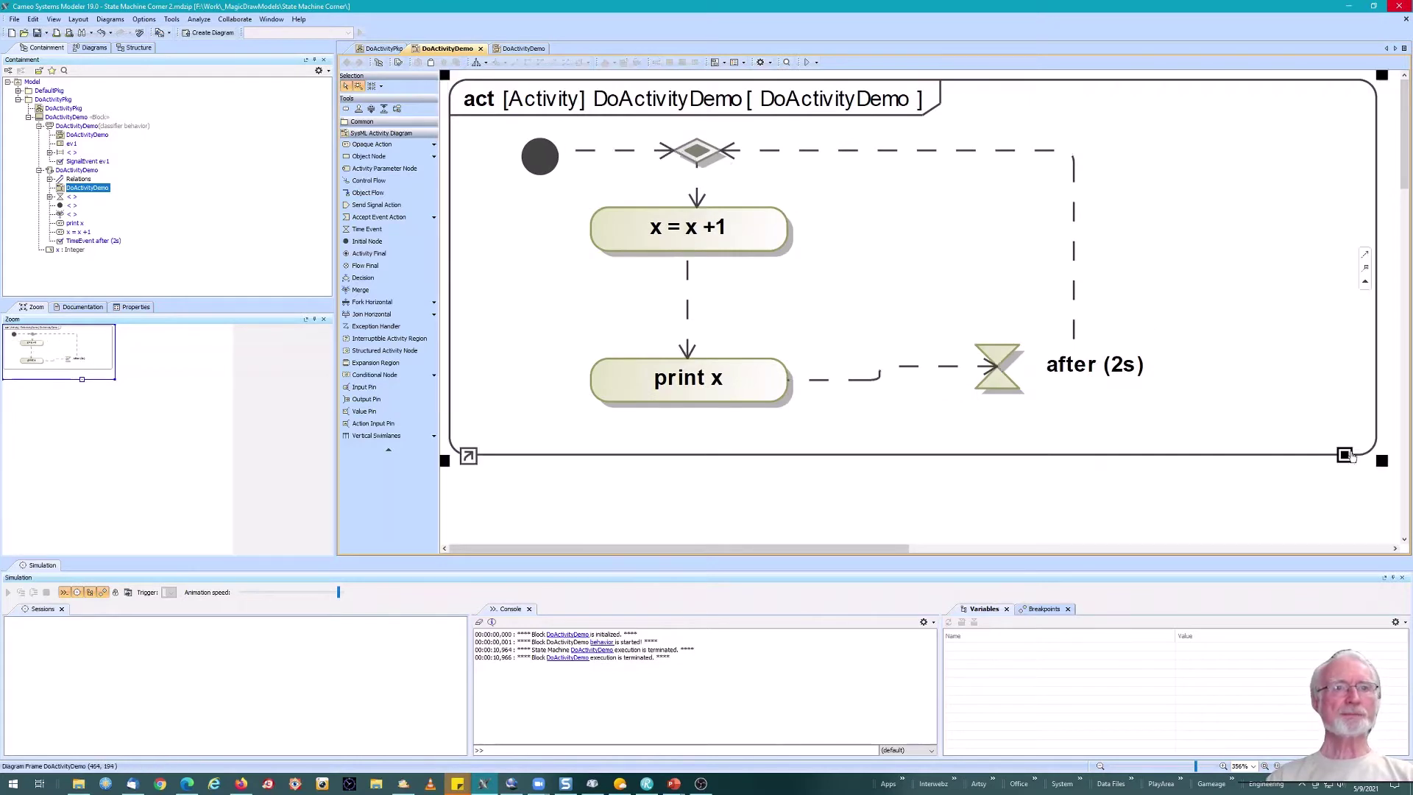
{"action": "left_click_drag", "start_coordinate": [1351, 460], "coordinate": [1212, 444]}
{"action": "left_click", "coordinate": [1225, 491]}
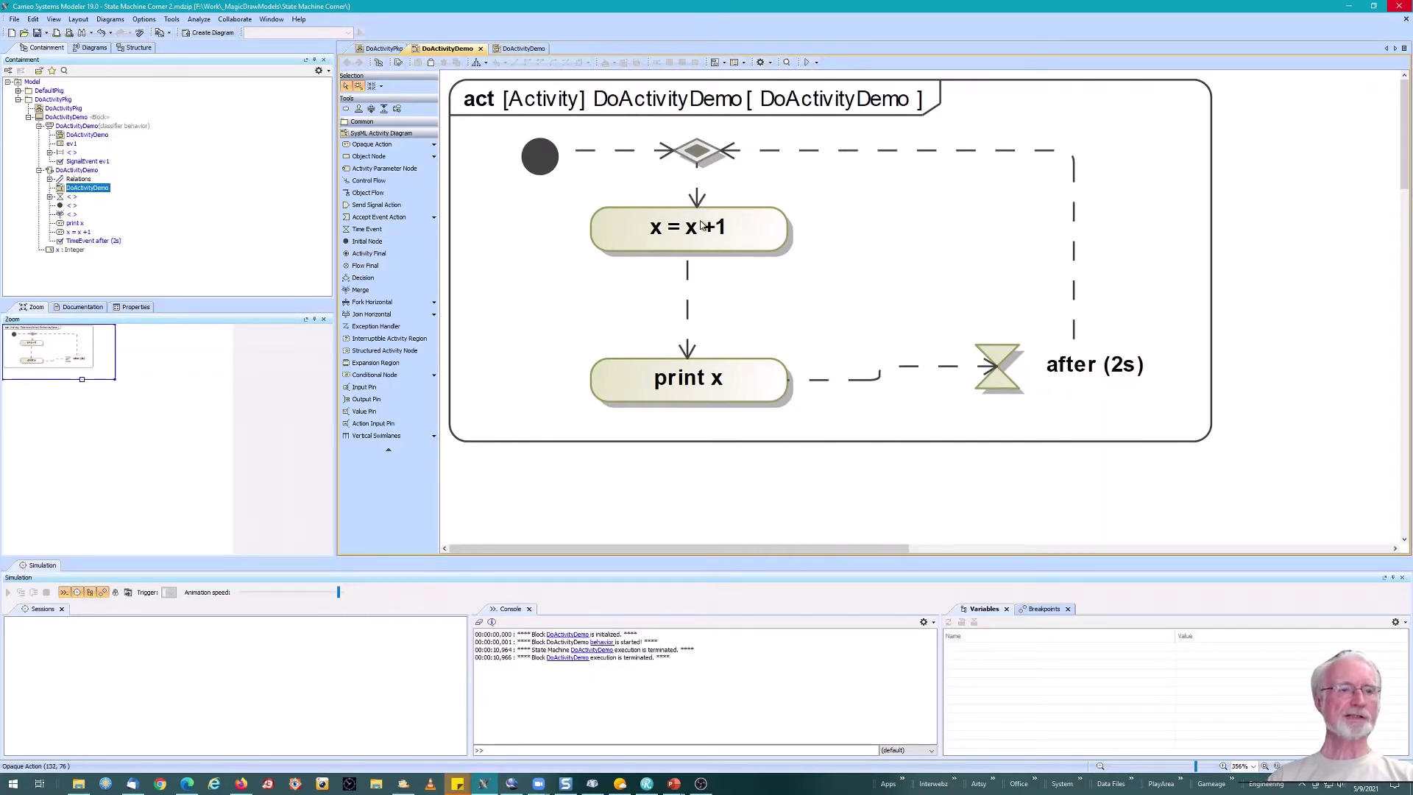
- Open the DoActivityDemo state machine, then view the block's specification at Expert level
{"action": "left_click", "coordinate": [382, 48]}
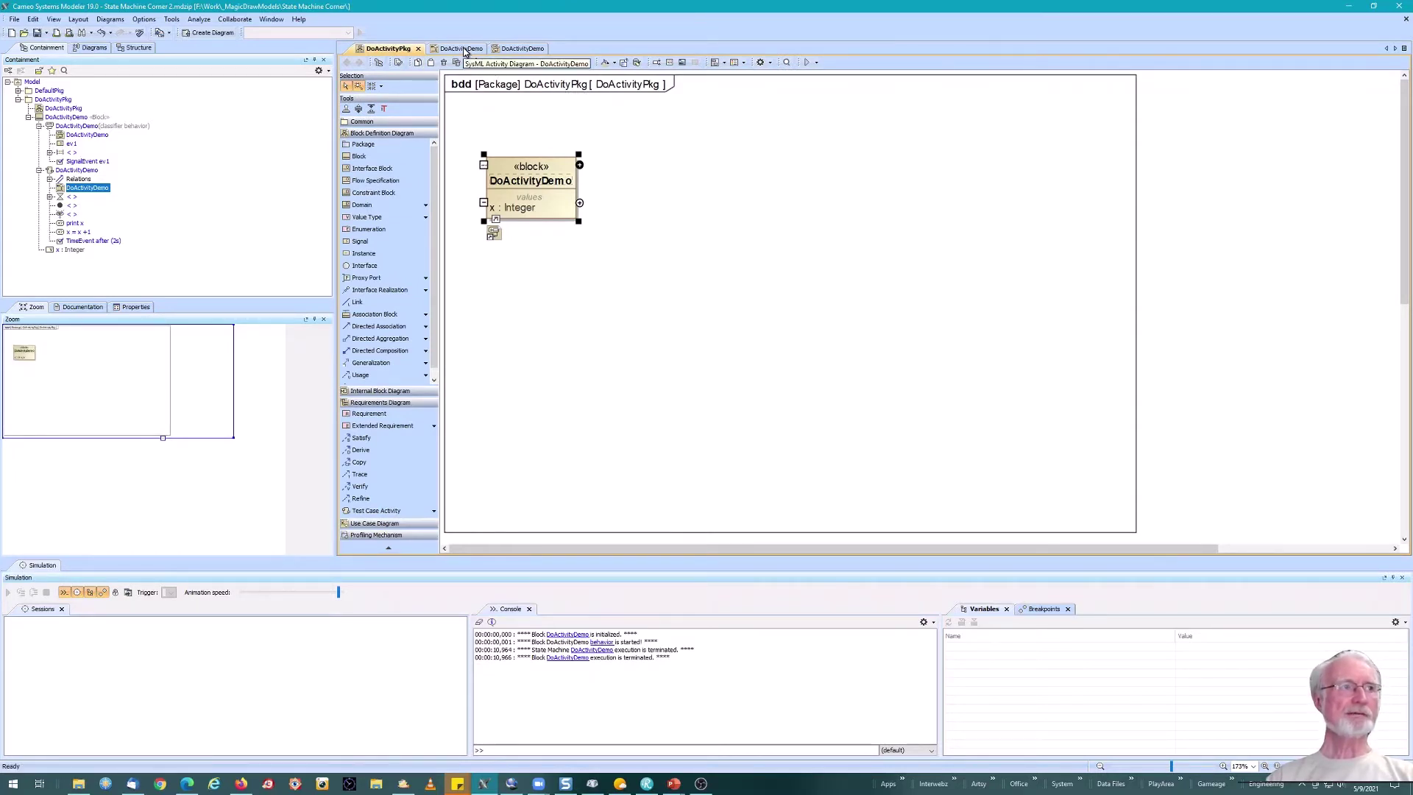
{"action": "double_click", "coordinate": [497, 161]}
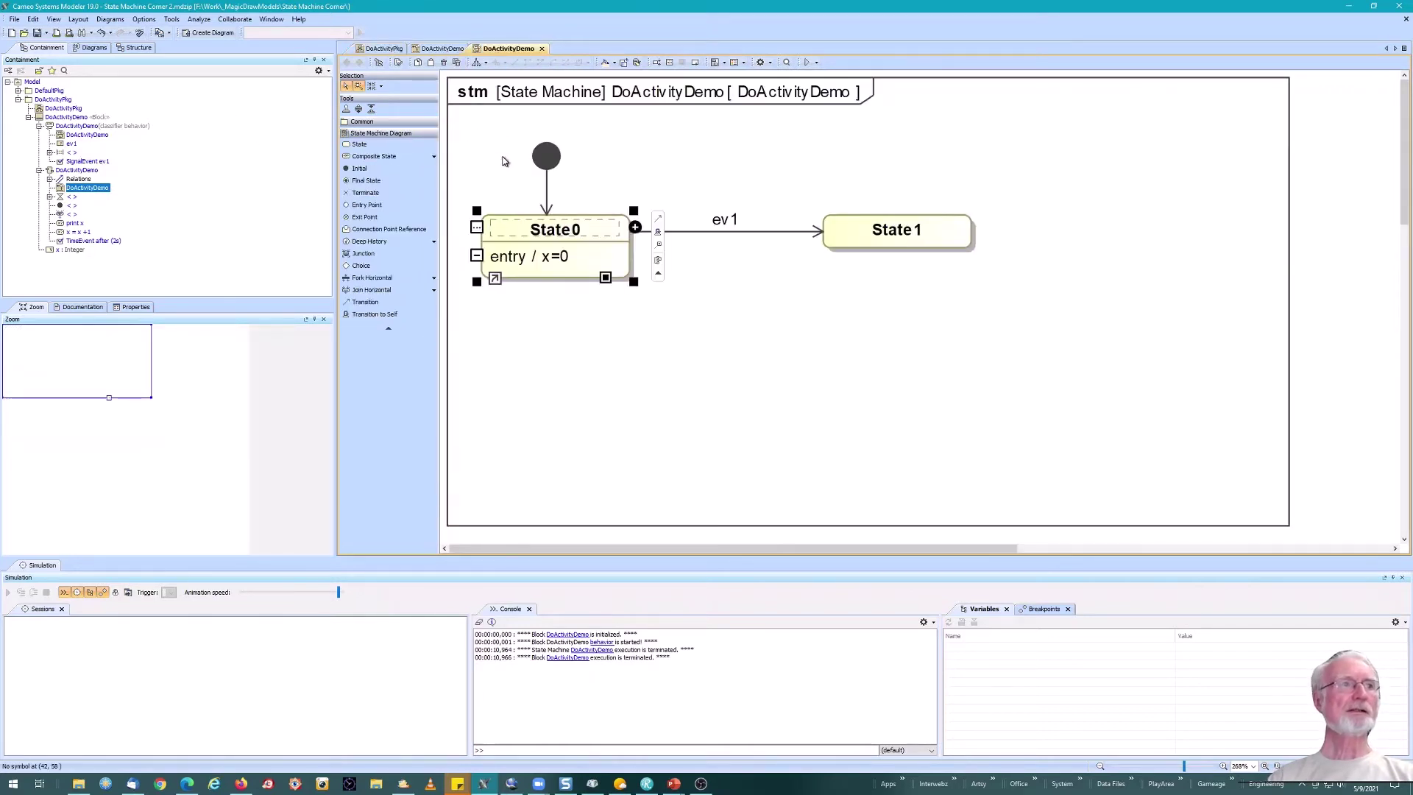
{"action": "left_click", "coordinate": [53, 121]}
{"action": "right_click", "coordinate": [53, 120]}
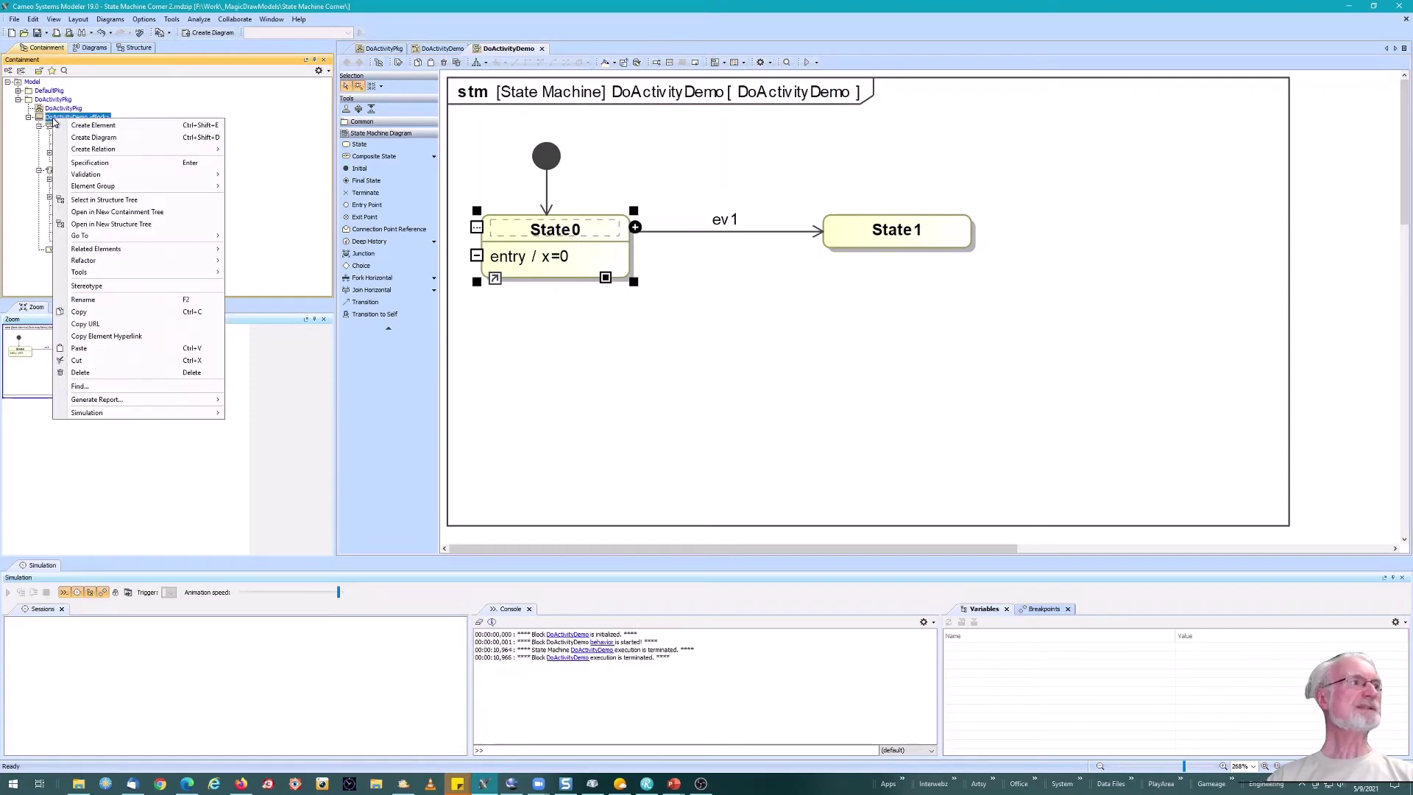
{"action": "left_click", "coordinate": [74, 163]}
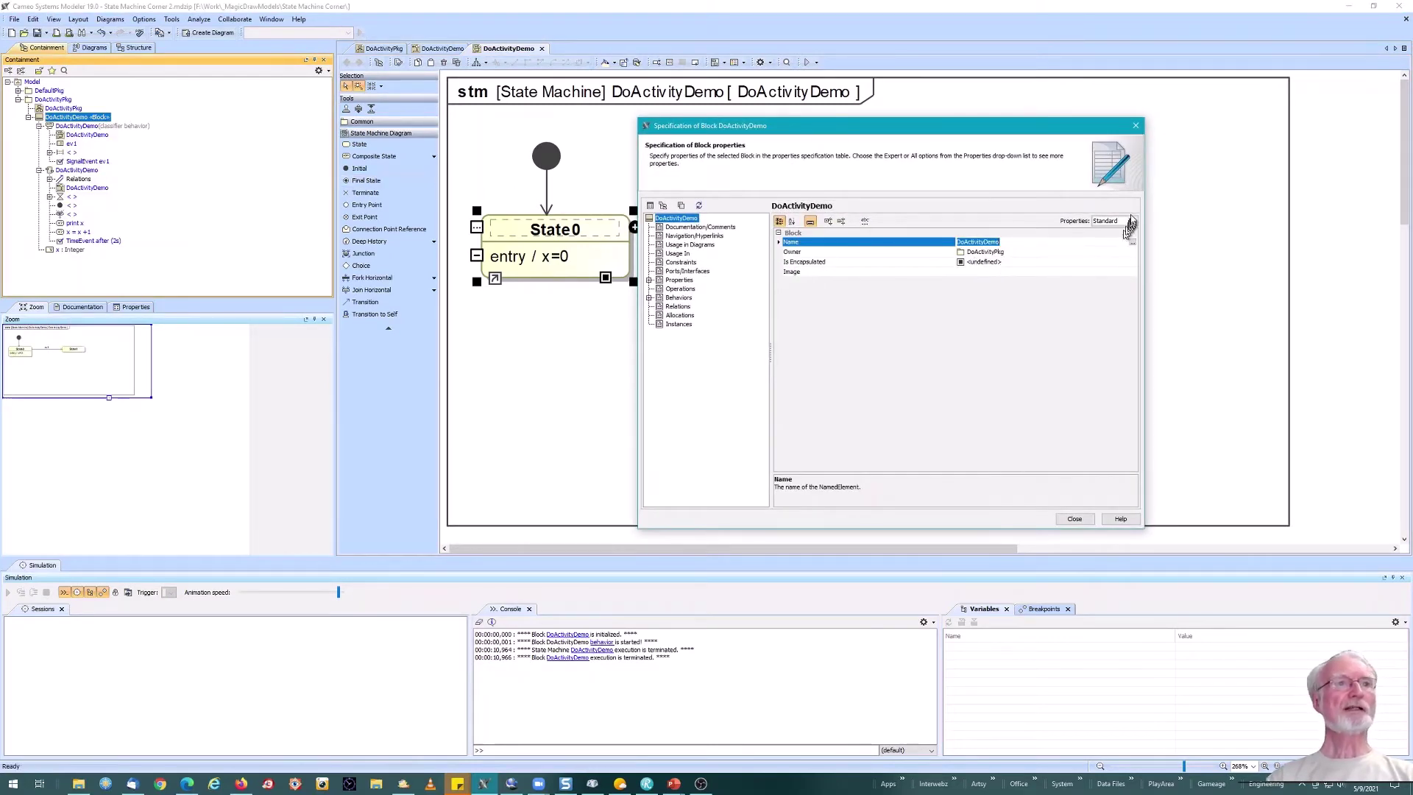
{"action": "left_click", "coordinate": [1134, 222]}
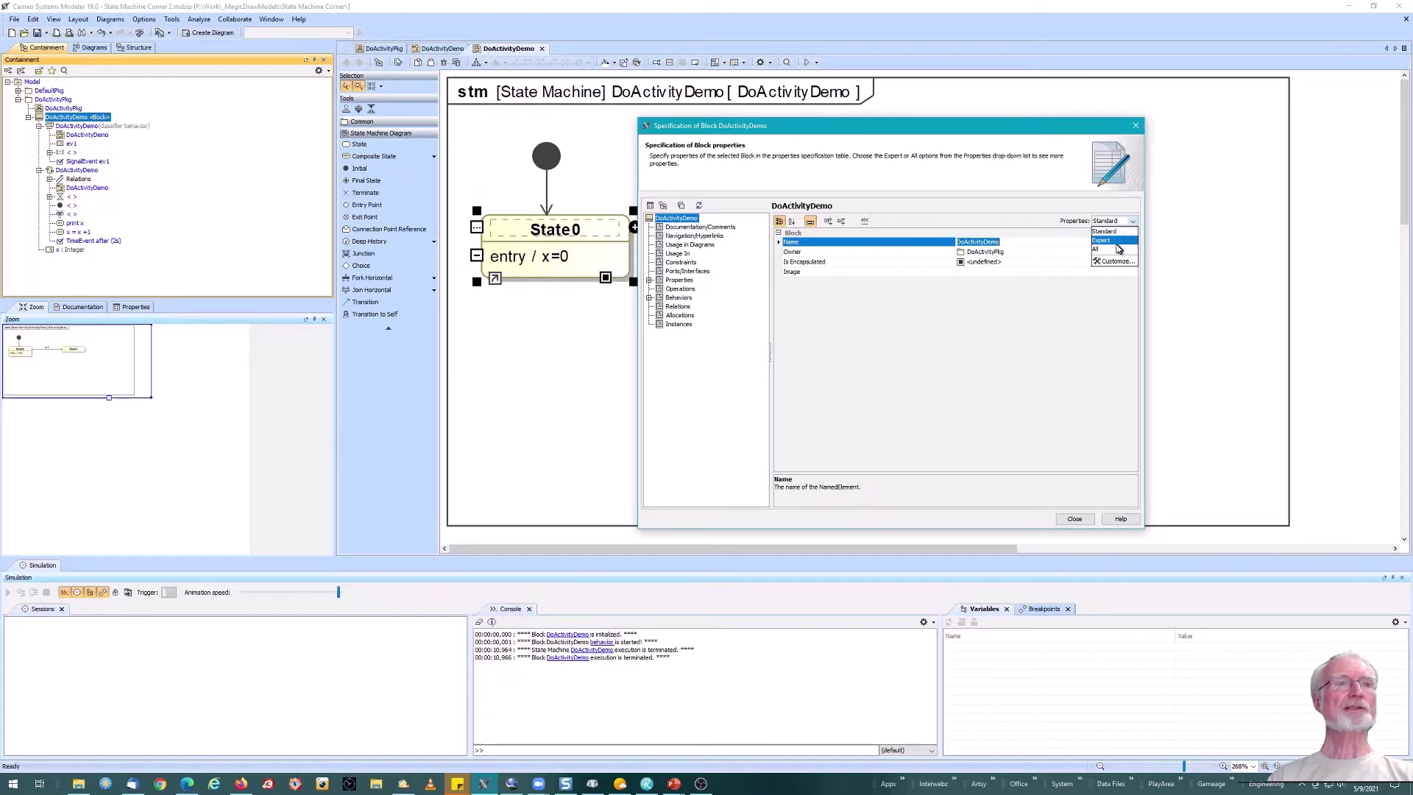
{"action": "left_click", "coordinate": [1108, 241]}
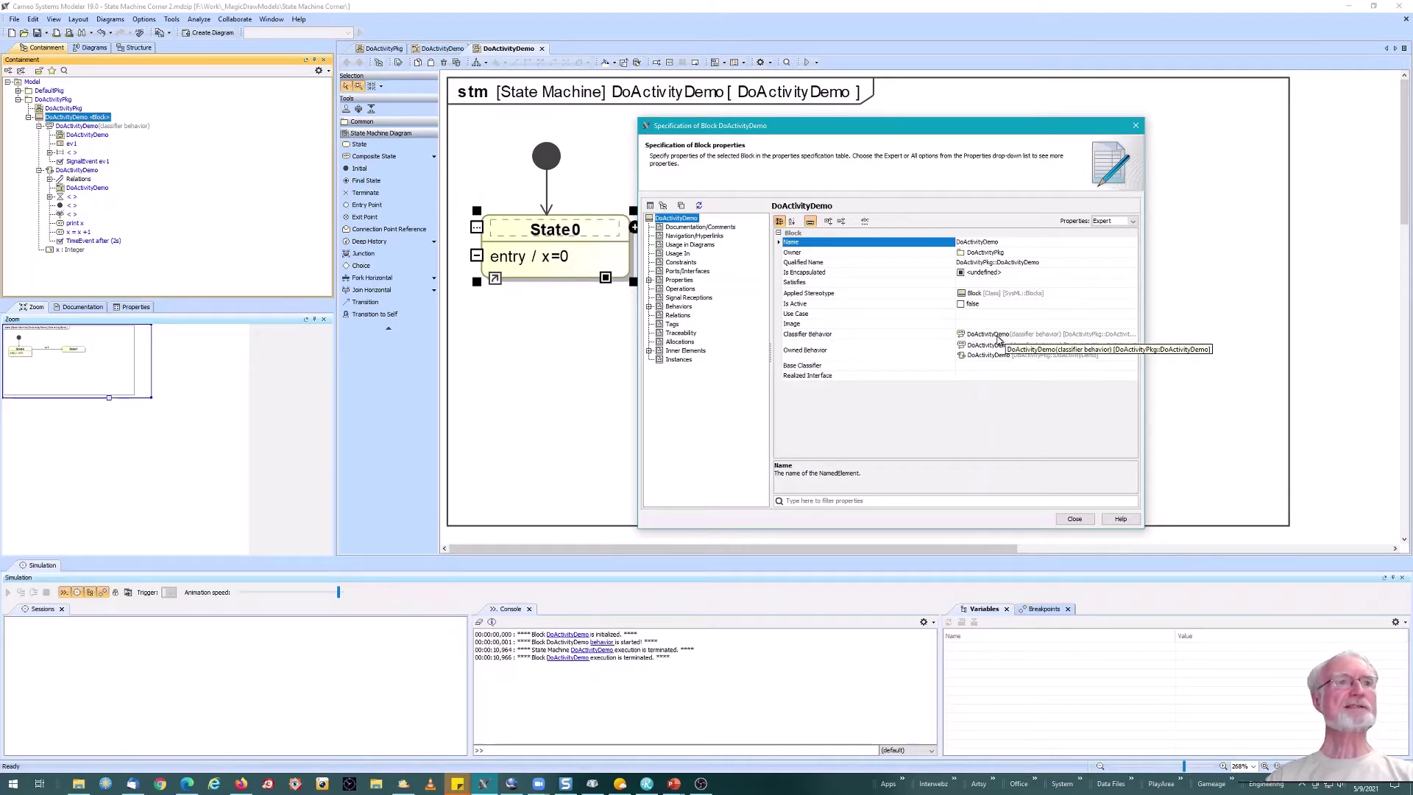
{"action": "left_click", "coordinate": [1076, 518]}
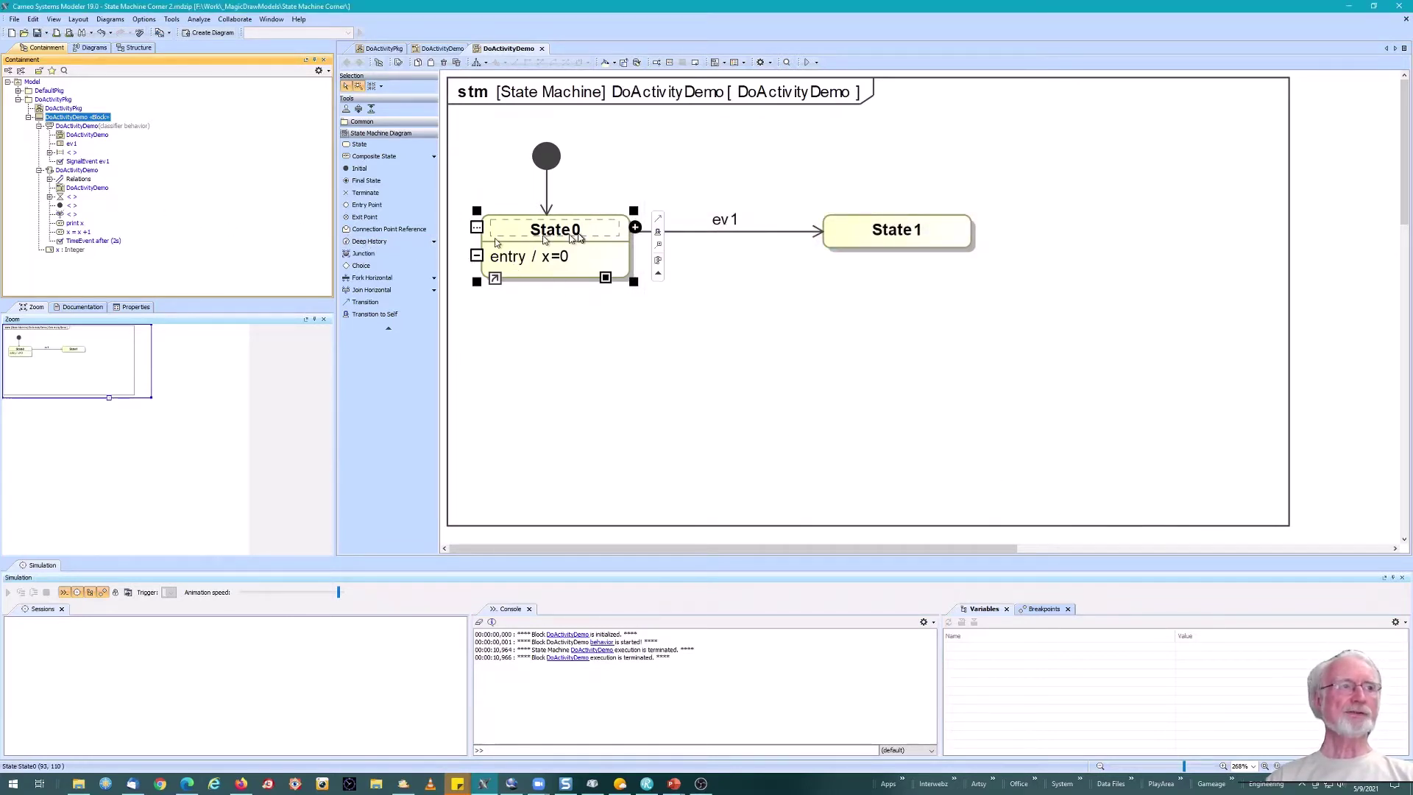
- Rename the DoActivityDemo activity to 'DoActivityDemo act' in the Containment tree
{"action": "left_click", "coordinate": [69, 172]}
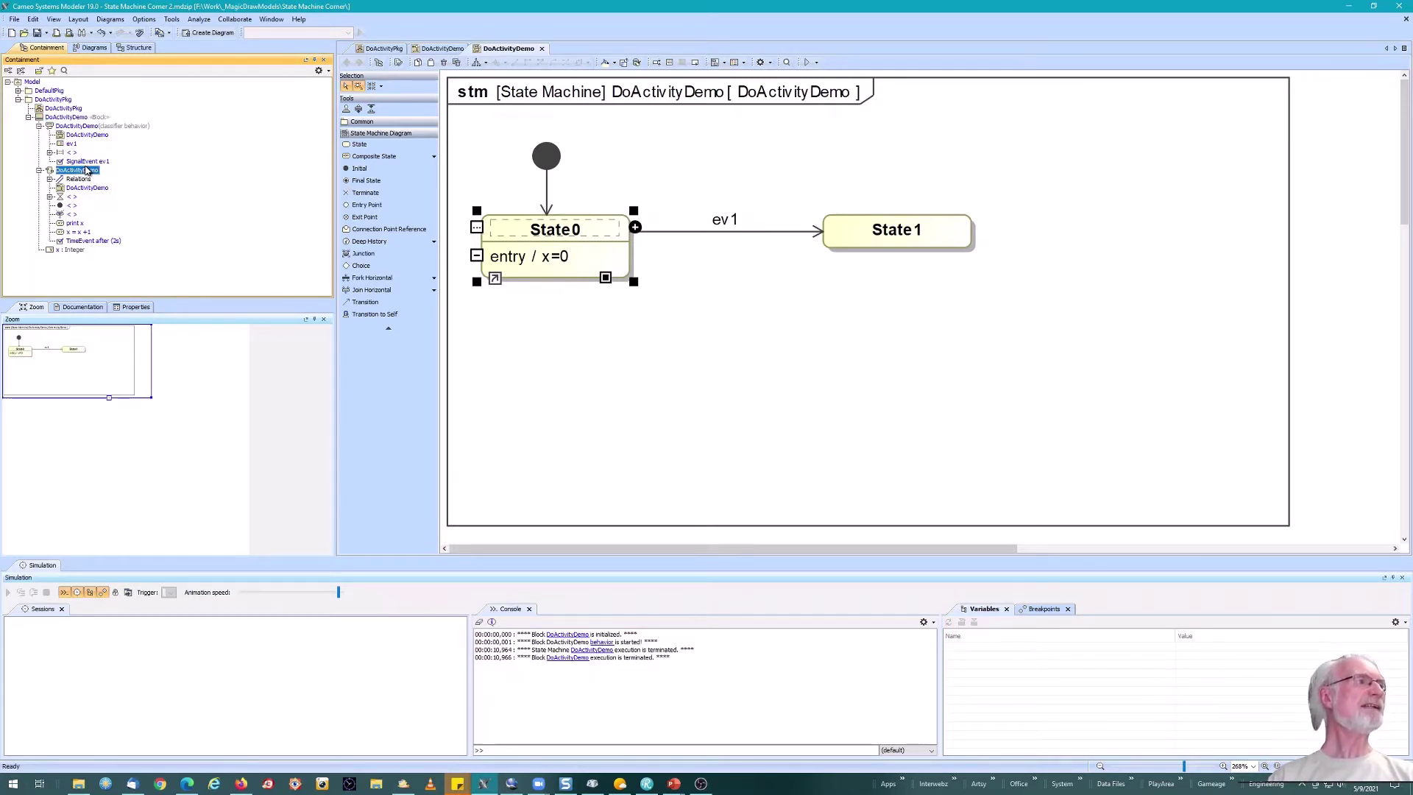
{"action": "left_click", "coordinate": [87, 170]}
{"action": "left_click", "coordinate": [108, 170]}
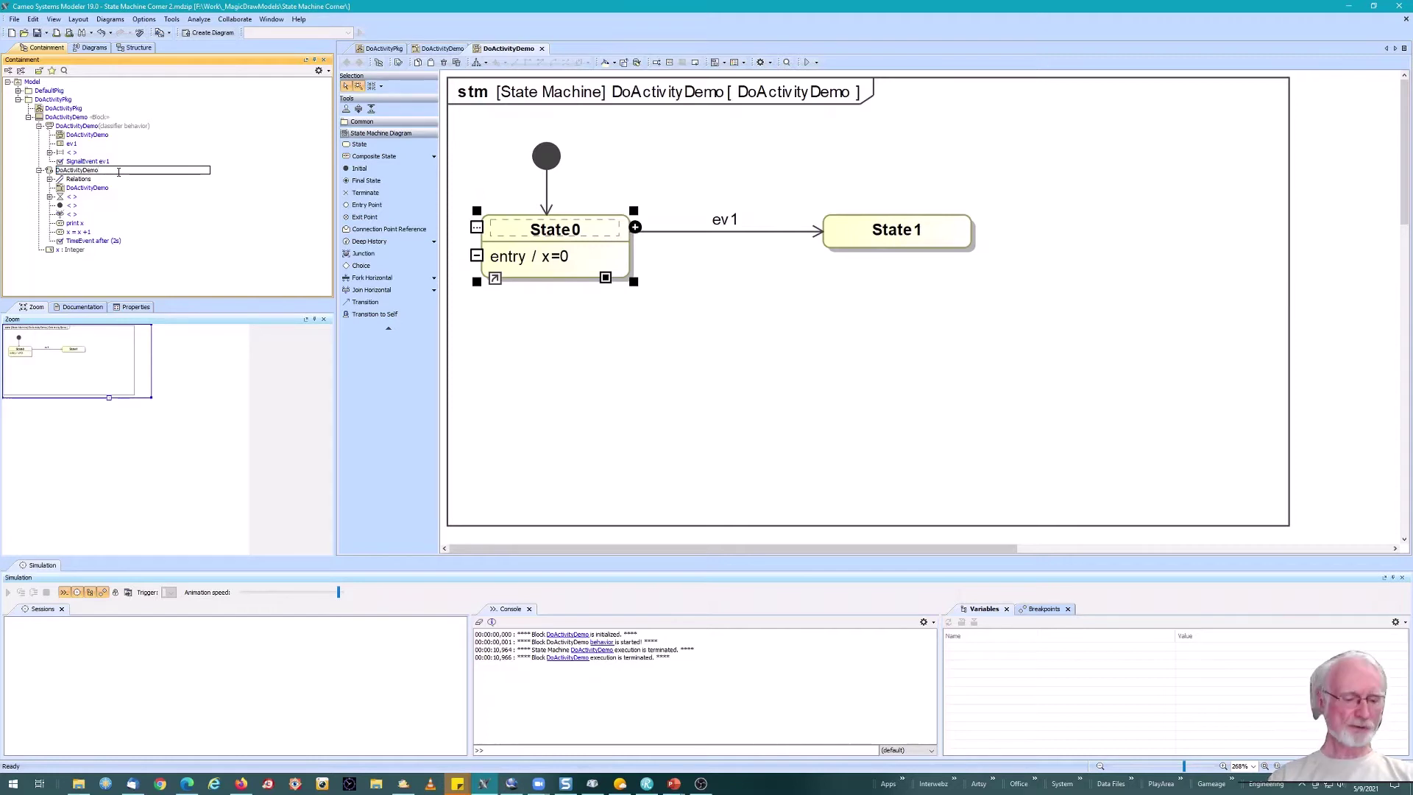
{"action": "type", "text": "a"}
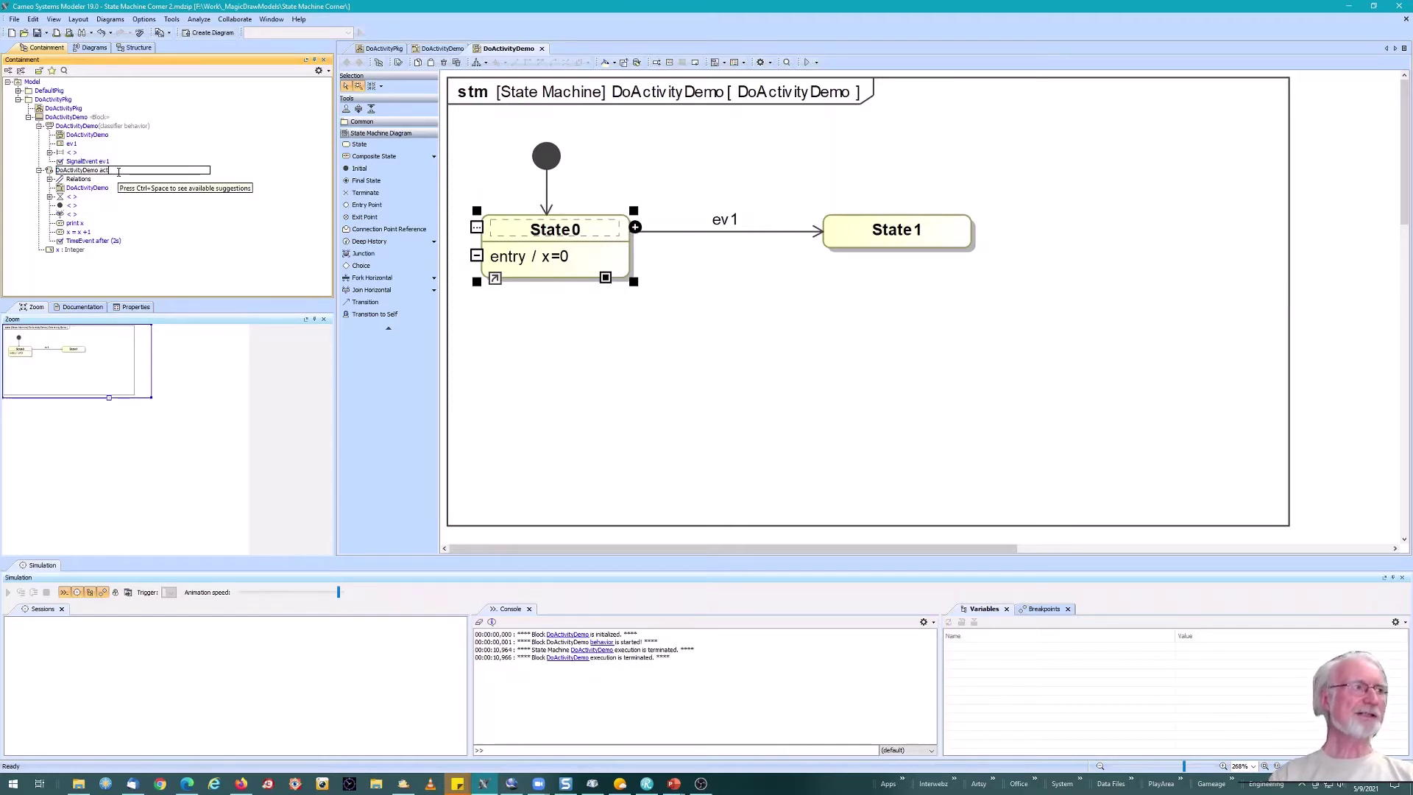
{"action": "type", "text": "ct"}
{"action": "key", "text": "Return"}
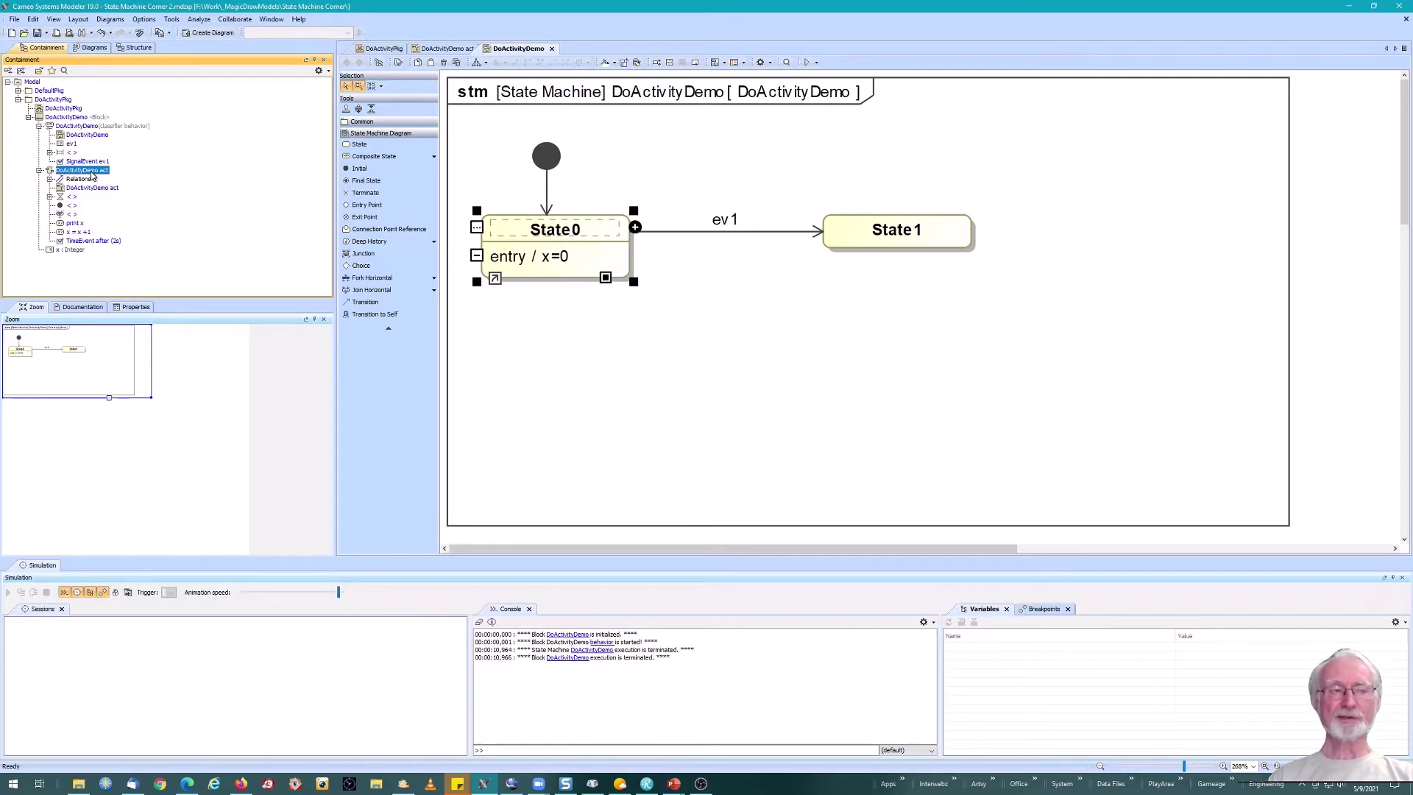
- Make DoActivityDemo act State0's do activity and shrink the state machine frame to fit
{"action": "left_click", "coordinate": [593, 259]}
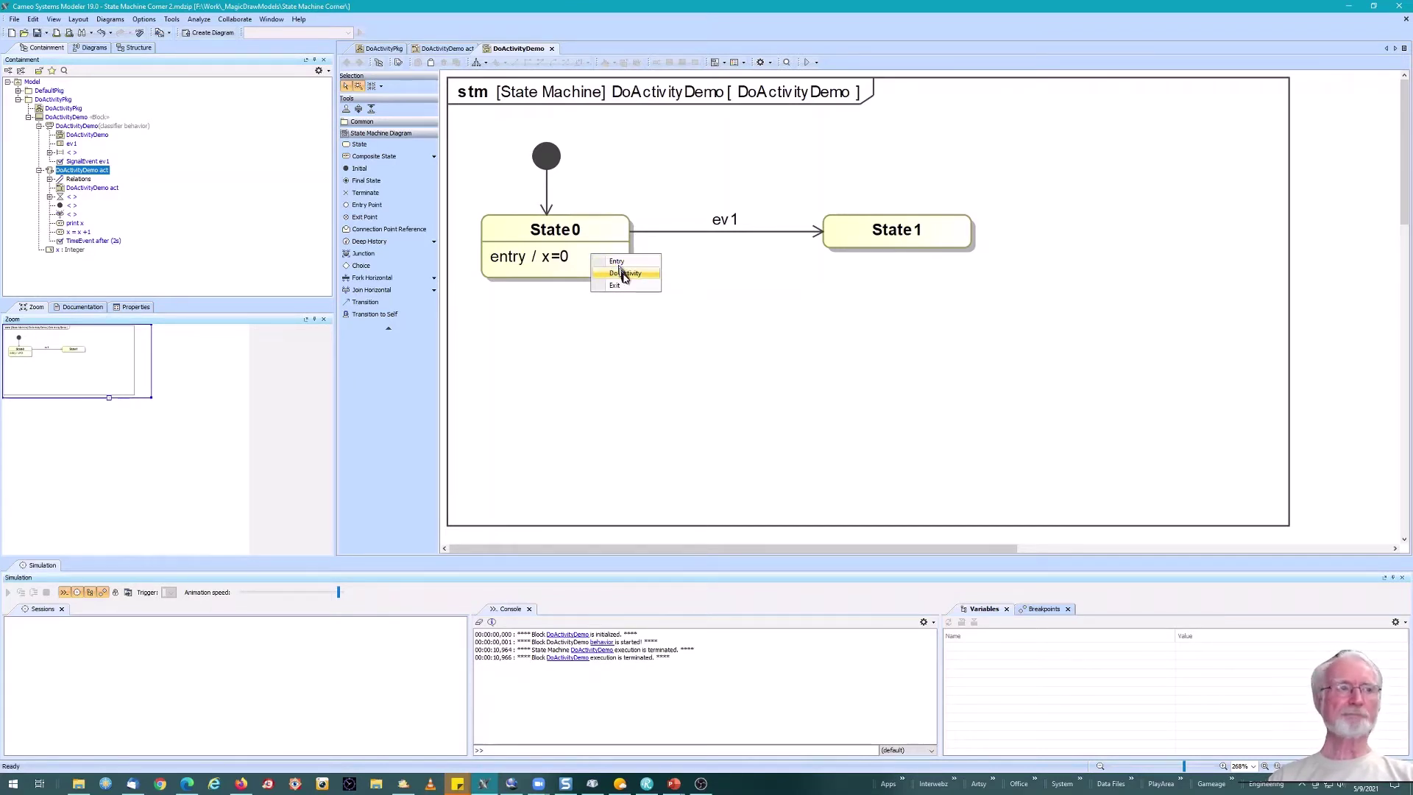
{"action": "left_click", "coordinate": [625, 273]}
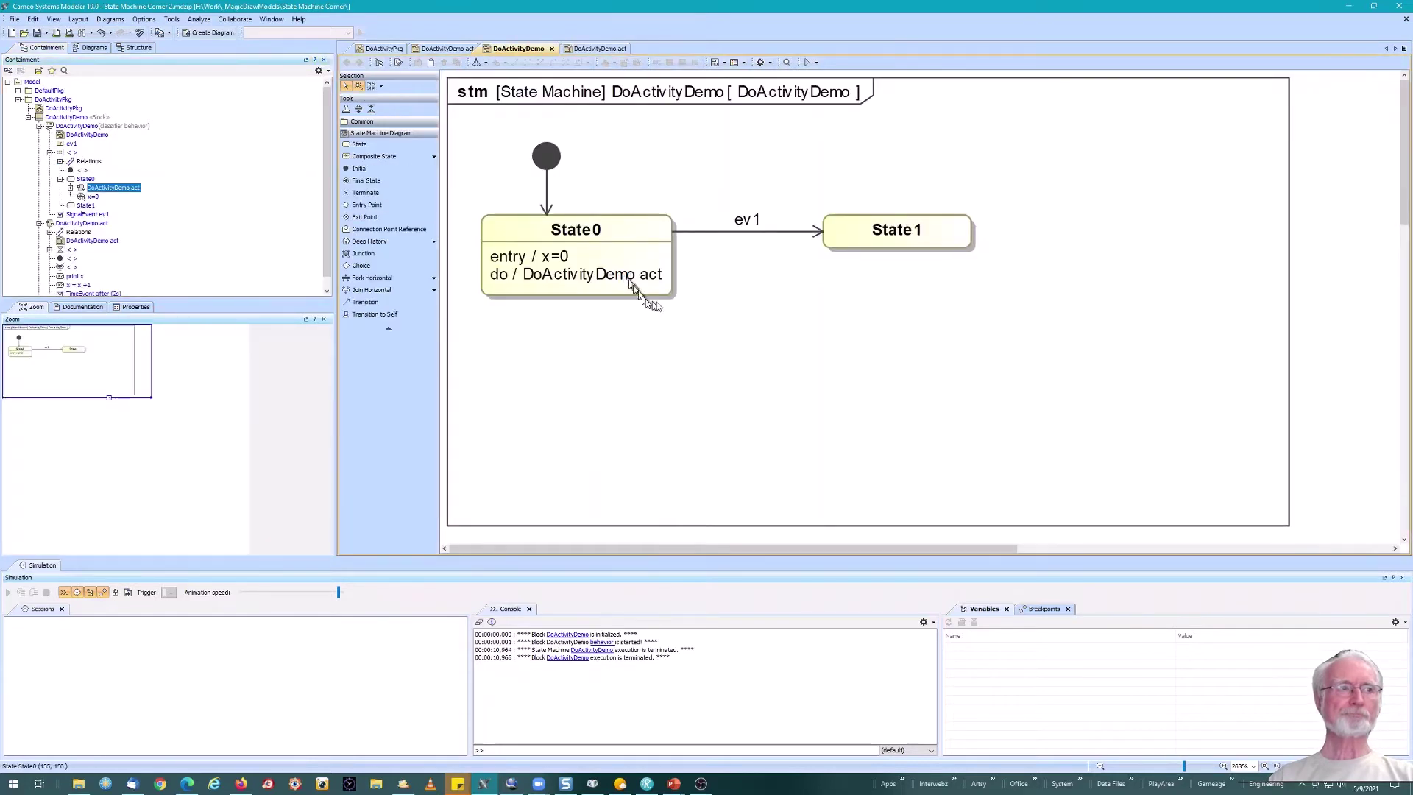
{"action": "left_click", "coordinate": [1276, 527]}
{"action": "double_click", "coordinate": [1265, 526]}
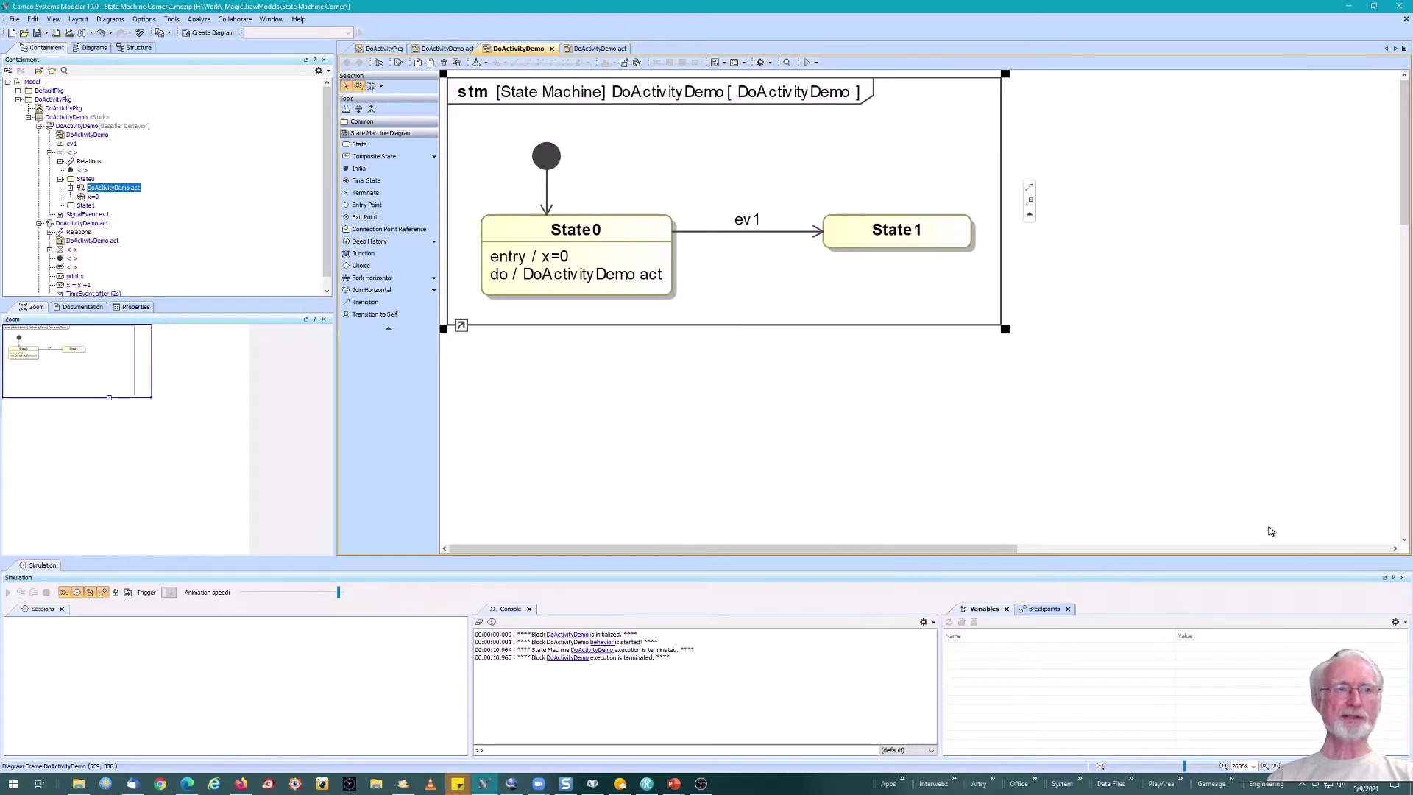
{"action": "left_click", "coordinate": [916, 498]}
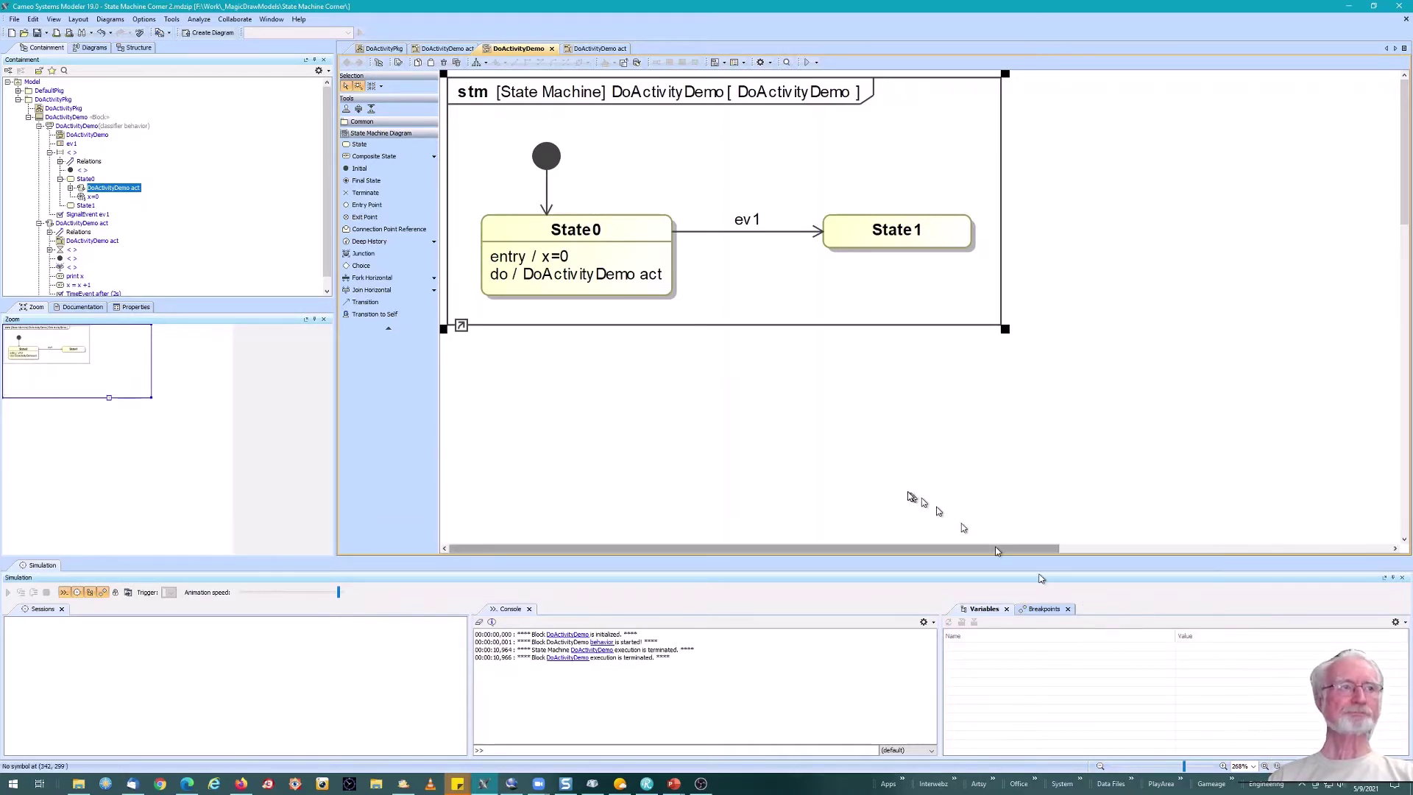
- On the DoActivityPkg diagram, show the DoActivityDemo state machine as a diagram view at top right
{"action": "left_click", "coordinate": [386, 50]}
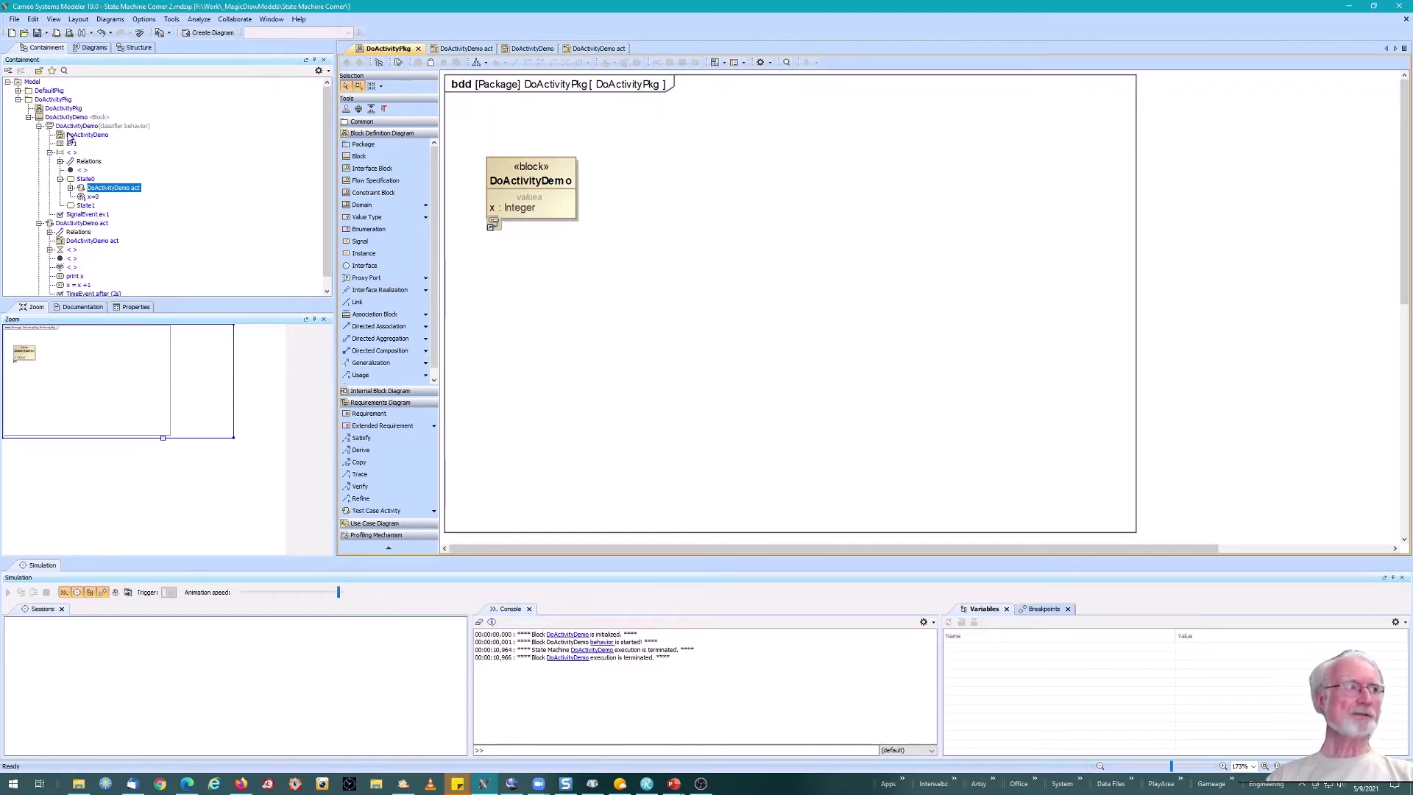
{"action": "left_click", "coordinate": [69, 137]}
{"action": "left_click_drag", "start_coordinate": [69, 137], "coordinate": [708, 174]}
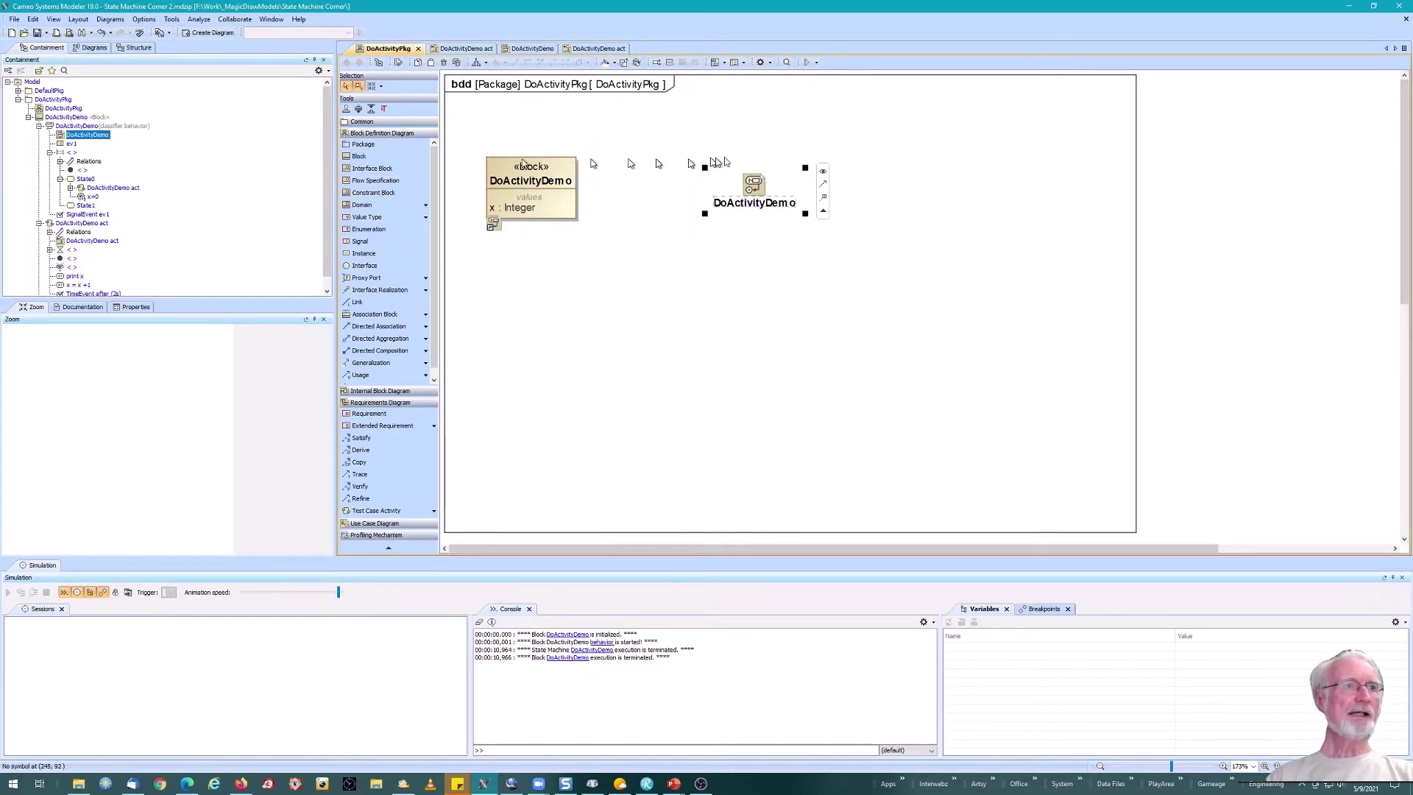
{"action": "left_click", "coordinate": [824, 172]}
{"action": "left_click_drag", "start_coordinate": [803, 207], "coordinate": [782, 131]}
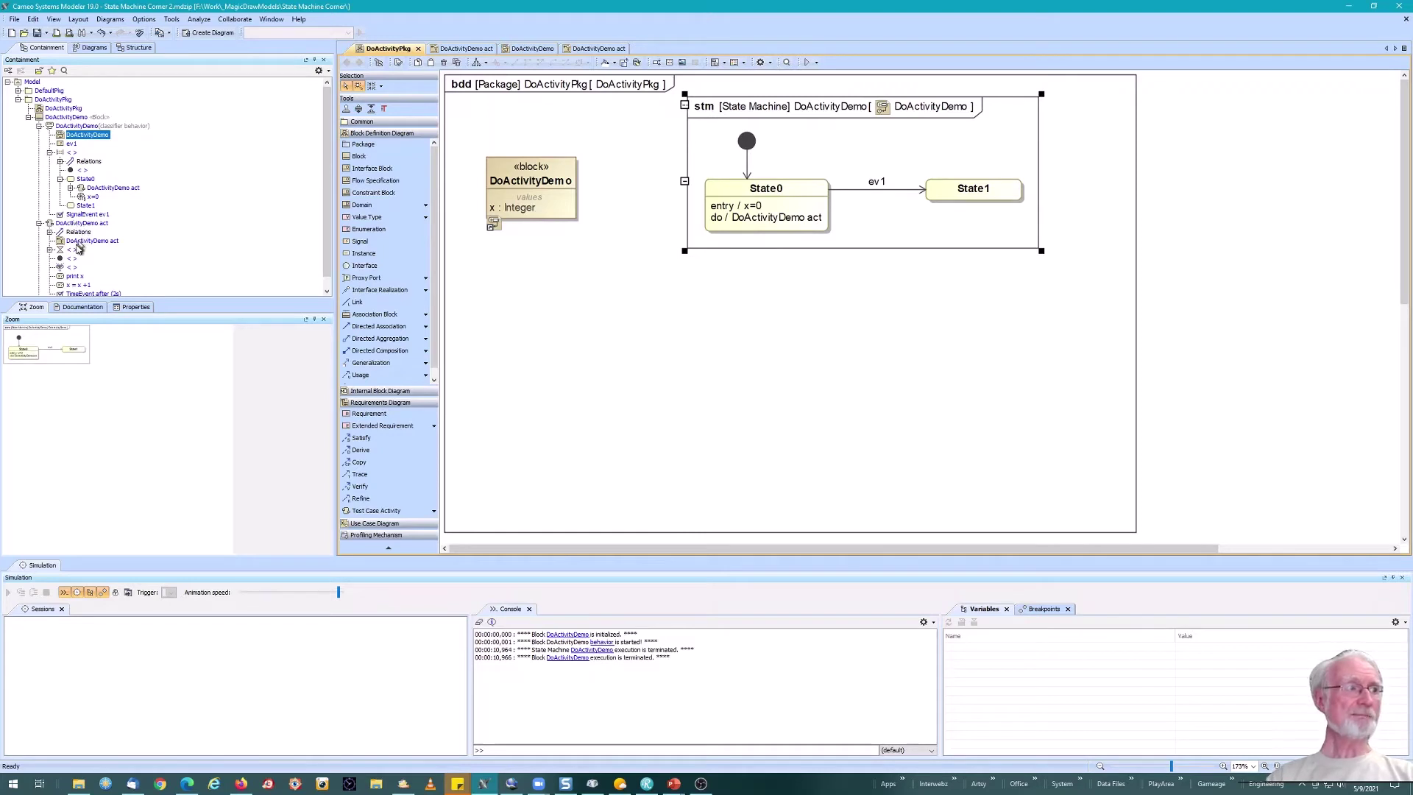
- Add the DoActivityDemo act activity as a diagram view beneath the block
{"action": "left_click_drag", "start_coordinate": [78, 245], "coordinate": [611, 398]}
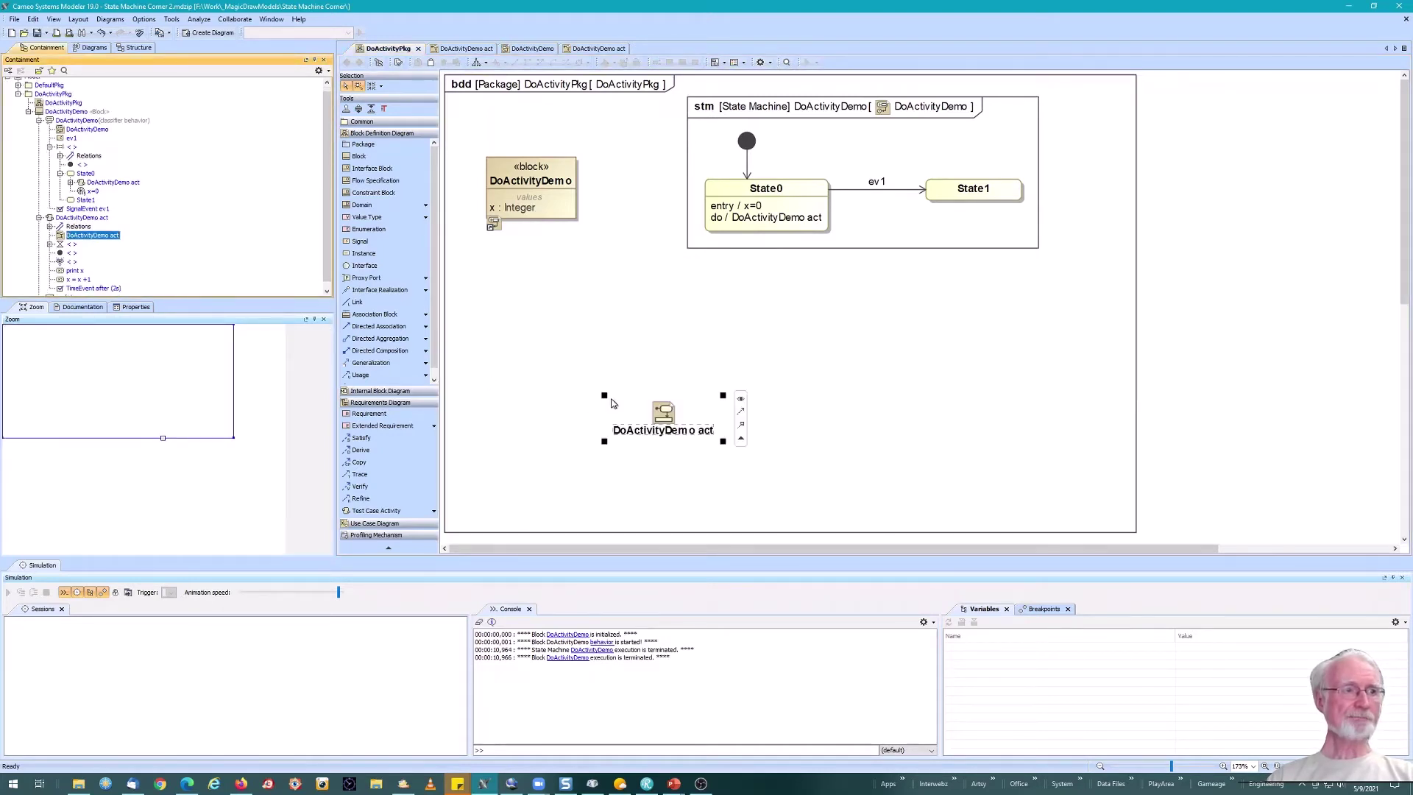
{"action": "left_click", "coordinate": [740, 398]}
{"action": "left_click_drag", "start_coordinate": [907, 444], "coordinate": [796, 313]}
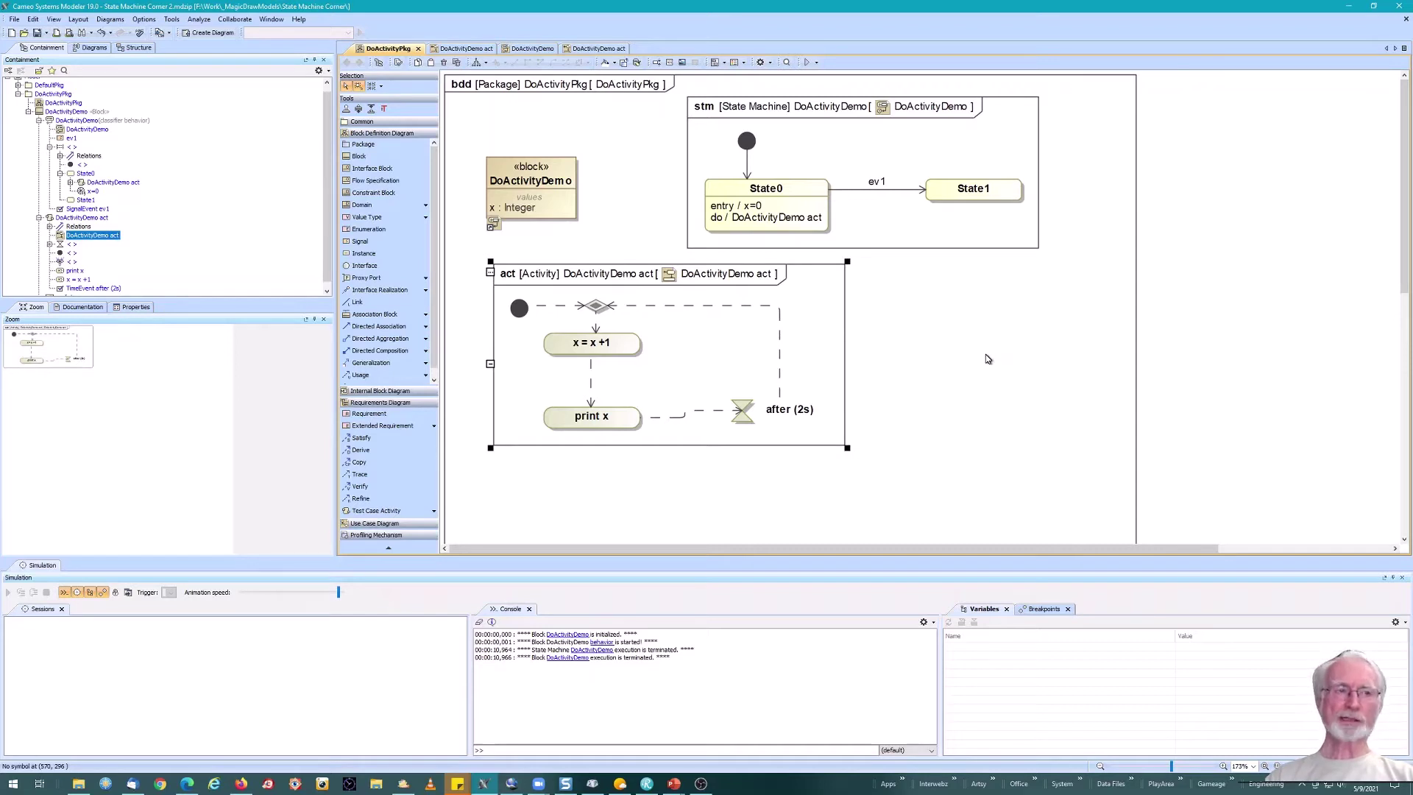
- Clear the console, run the DoActivityDemo block simulation, then fire ev1 from the Trigger list
{"action": "left_click", "coordinate": [478, 622]}
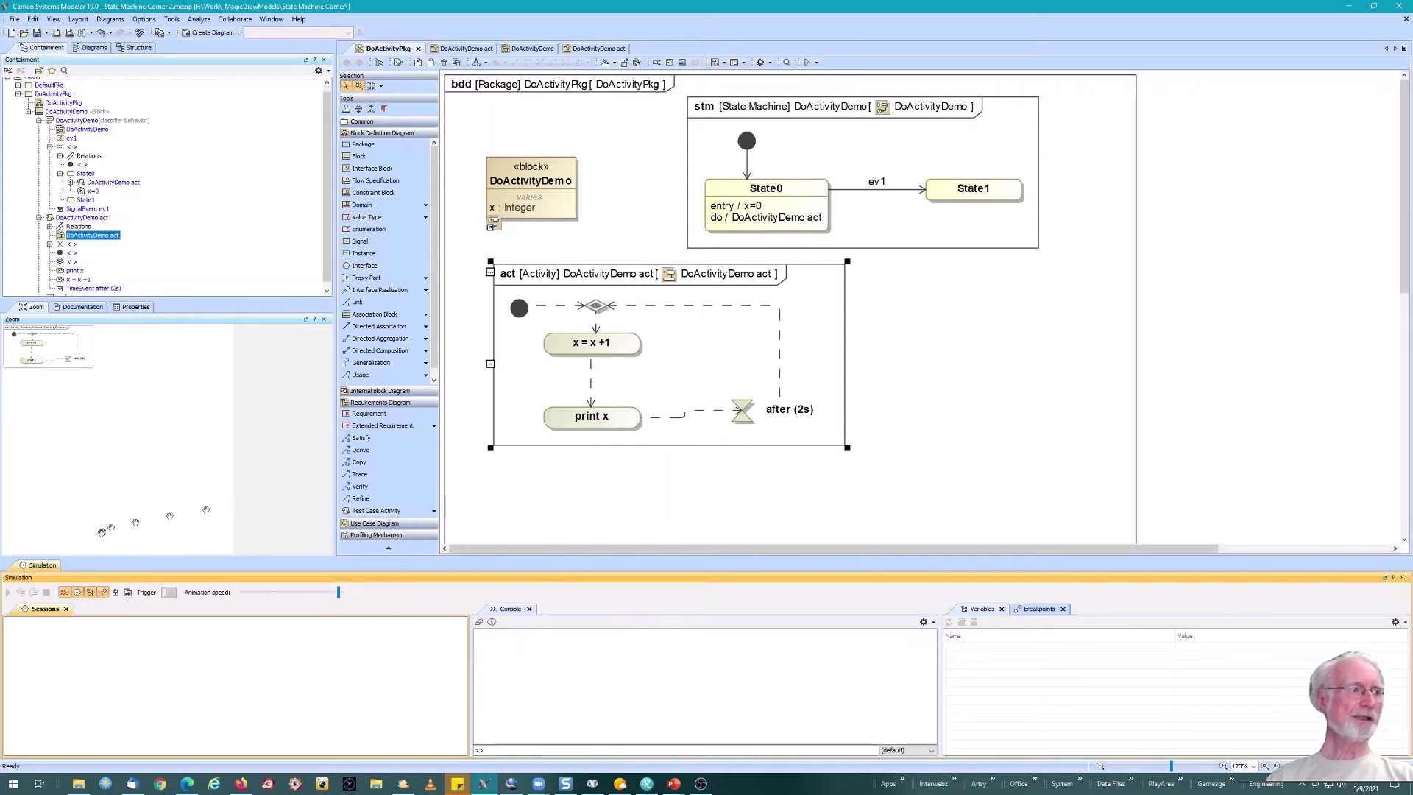
{"action": "left_click", "coordinate": [508, 503]}
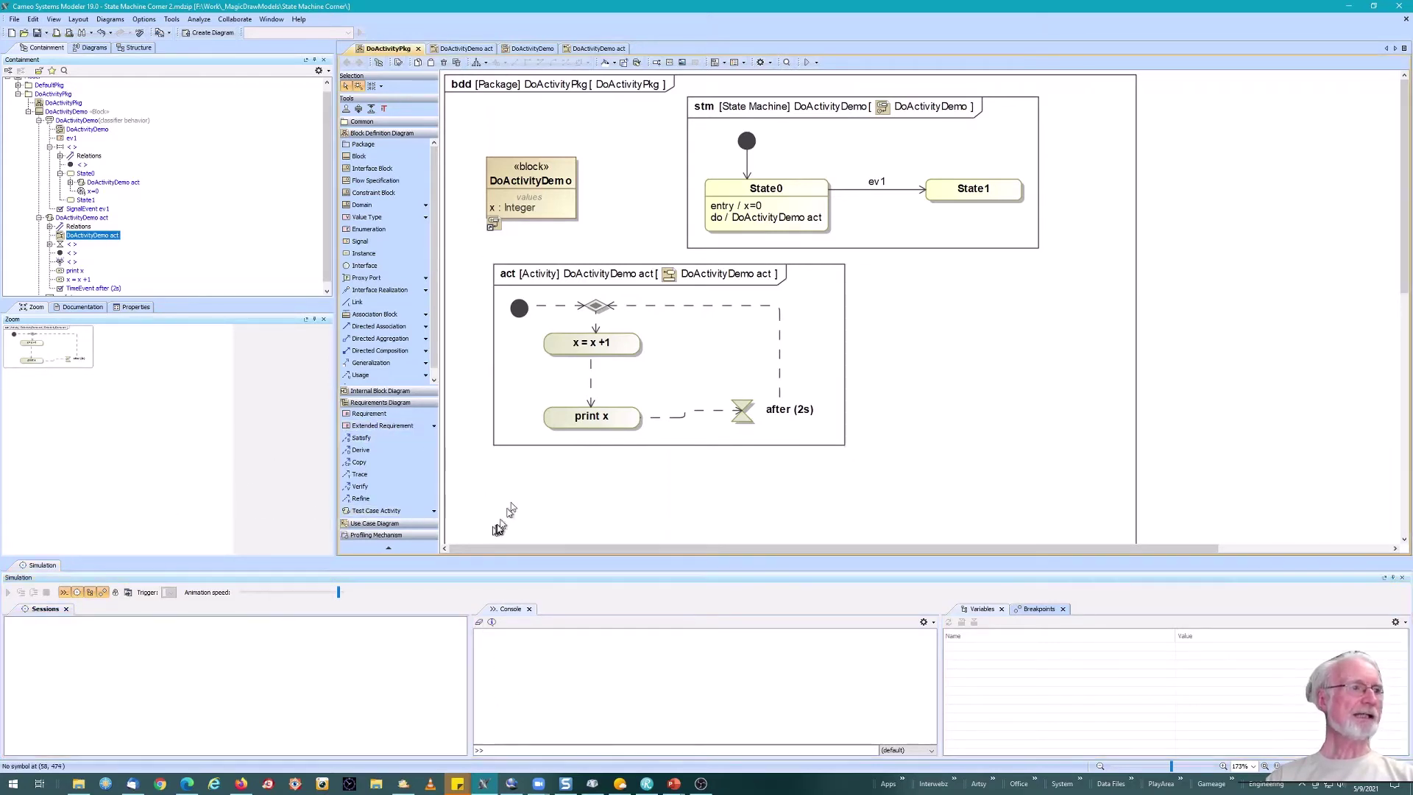
{"action": "right_click", "coordinate": [563, 170]}
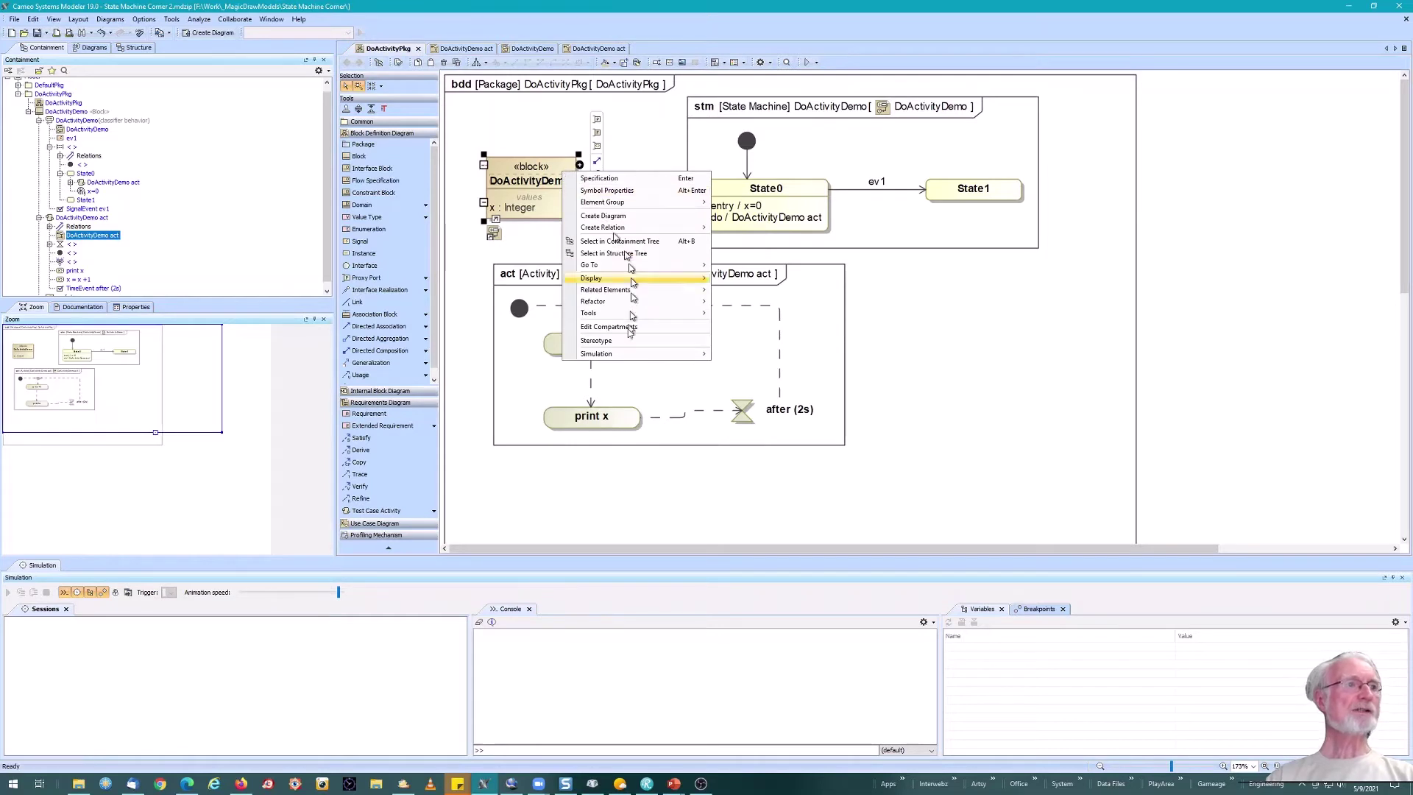
{"action": "mouse_move", "coordinate": [630, 356]}
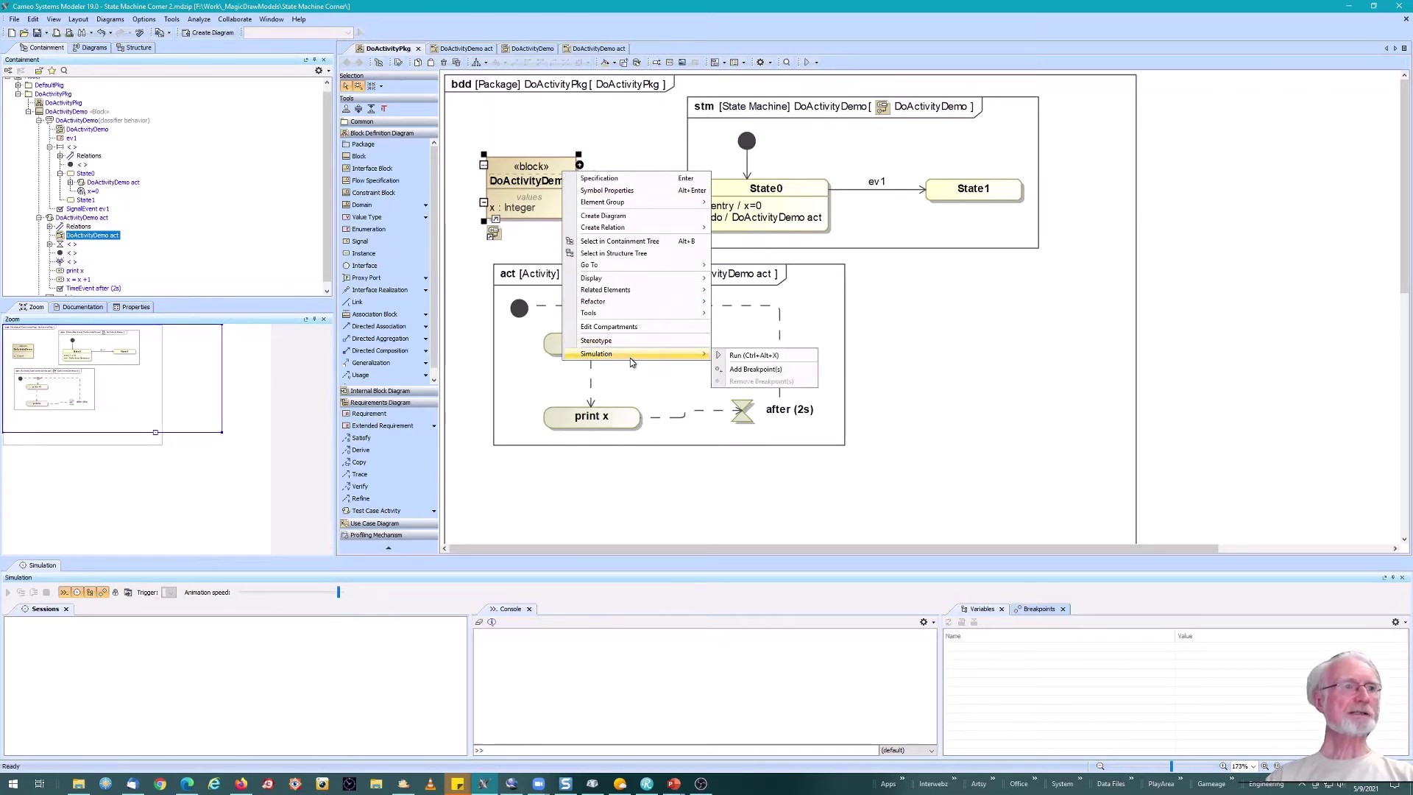
{"action": "left_click", "coordinate": [740, 357]}
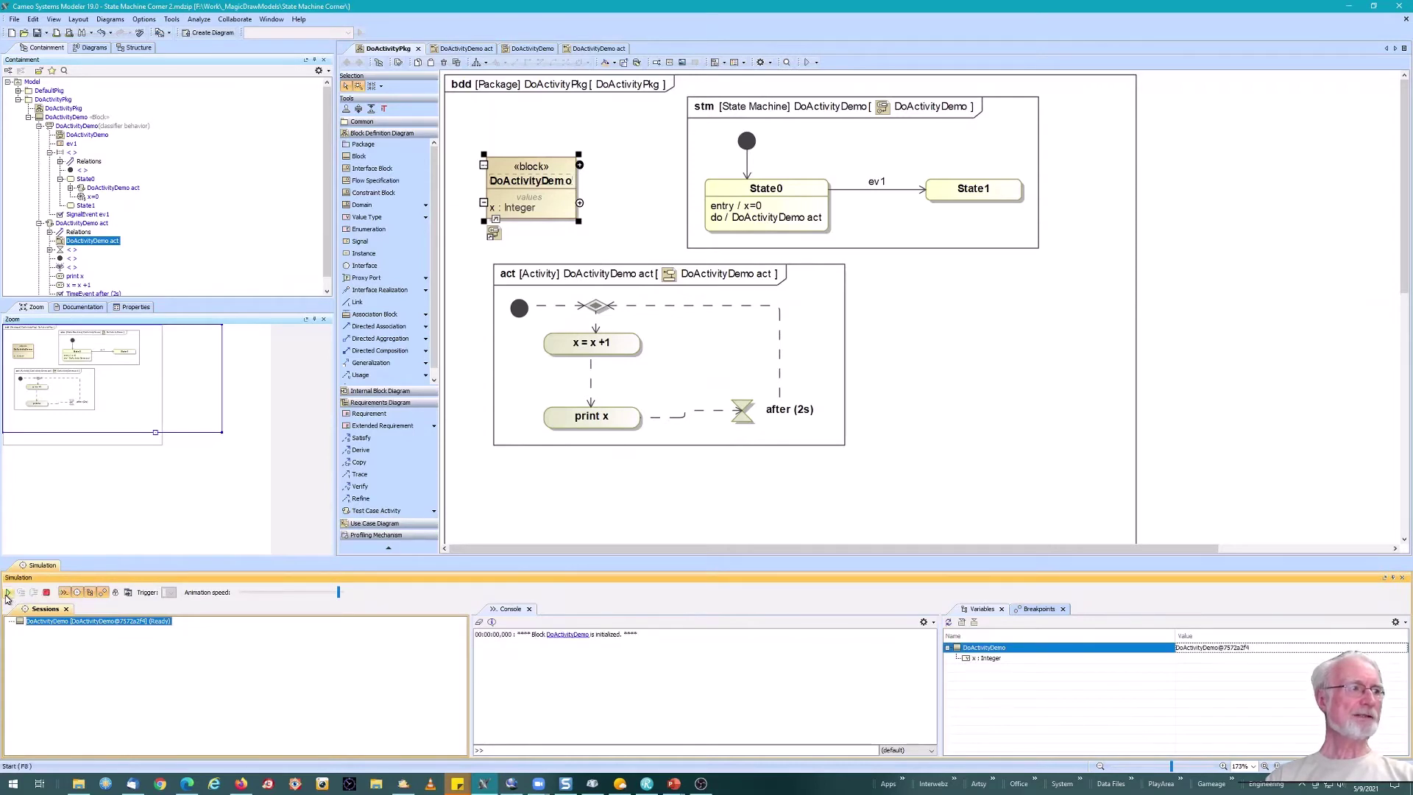
{"action": "left_click", "coordinate": [8, 593]}
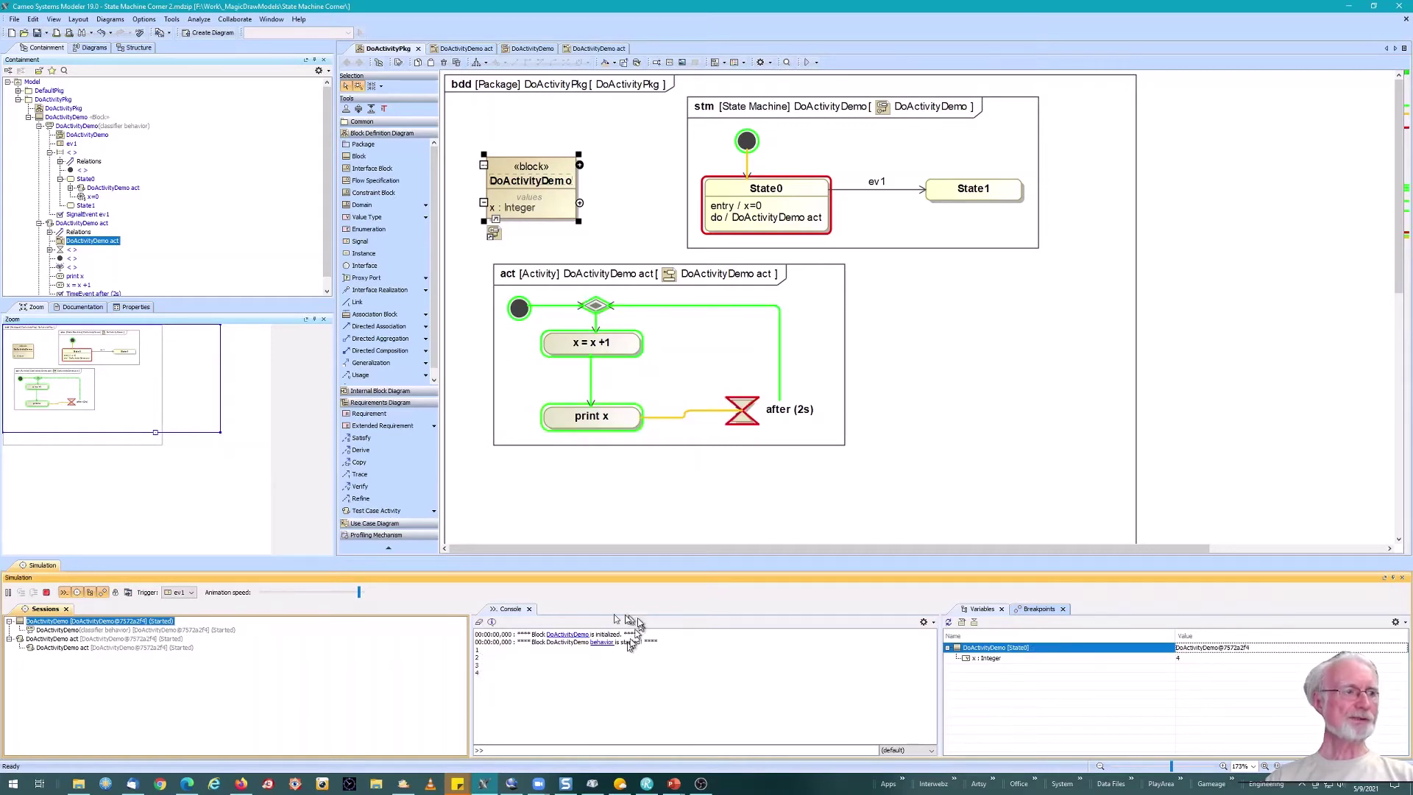
{"action": "left_click", "coordinate": [184, 594]}
{"action": "left_click", "coordinate": [179, 606]}
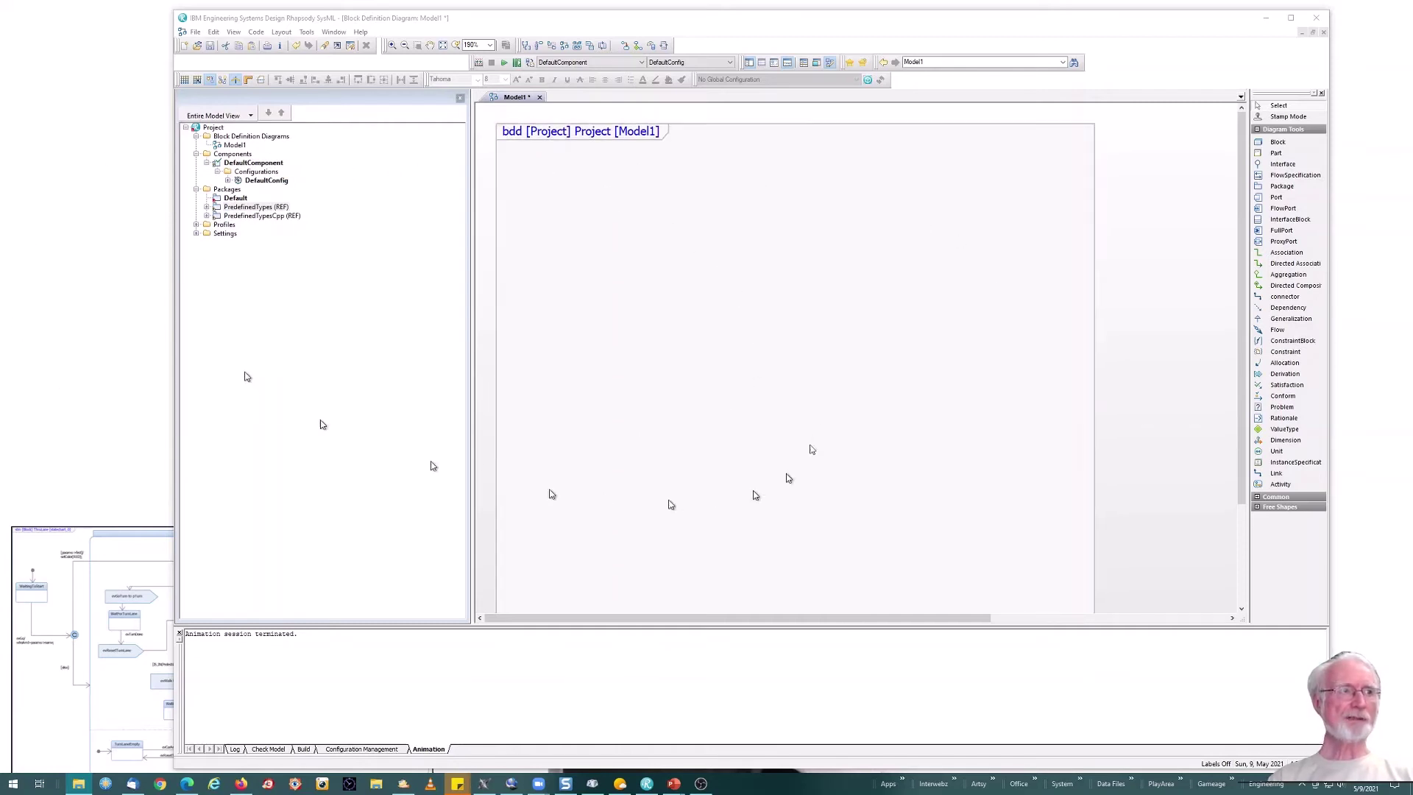
- Draw a new block on the Model1 diagram named DoActivityDemo
{"action": "left_click", "coordinate": [1267, 145]}
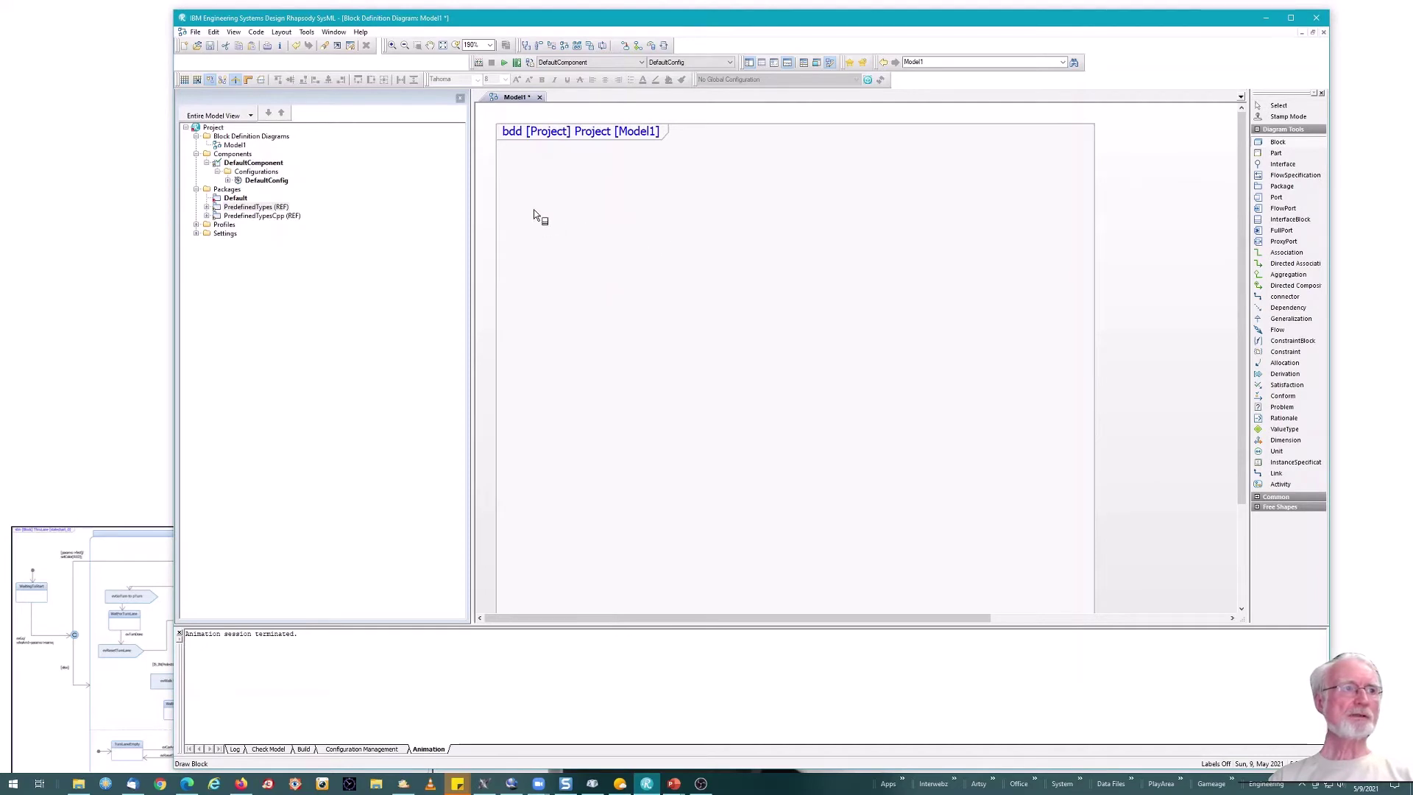
{"action": "left_click_drag", "start_coordinate": [534, 211], "coordinate": [669, 364]}
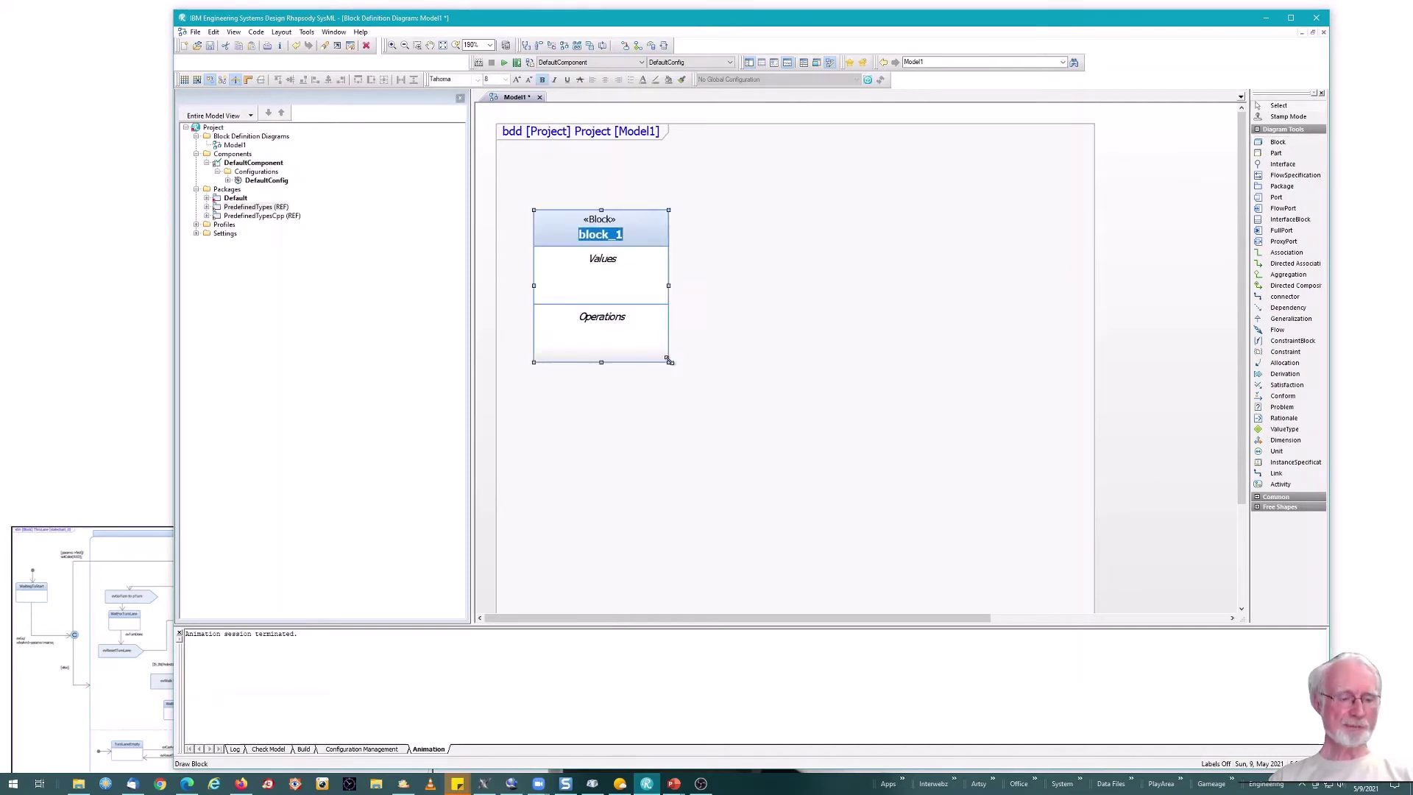
{"action": "type", "text": "DoActivity"}
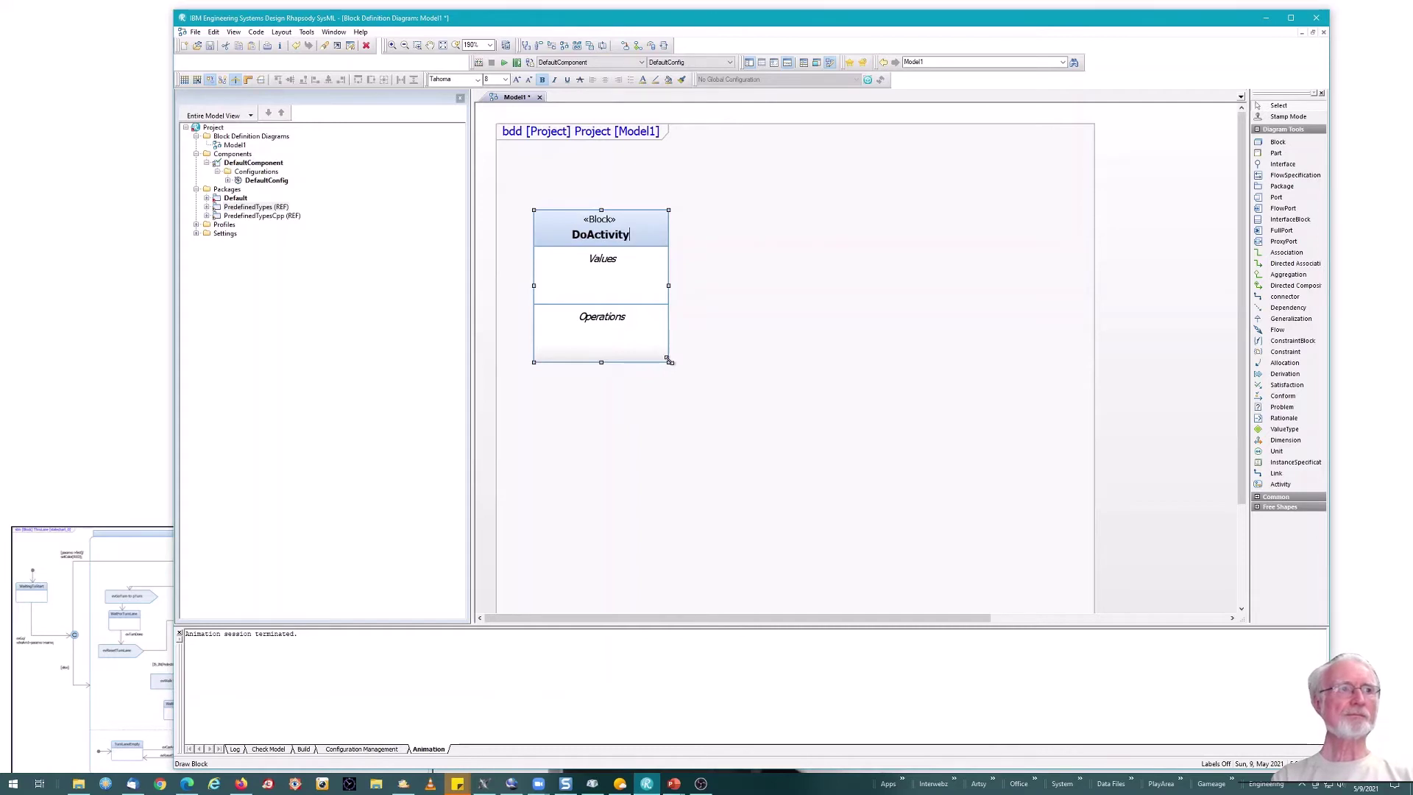
{"action": "type", "text": "Dem"}
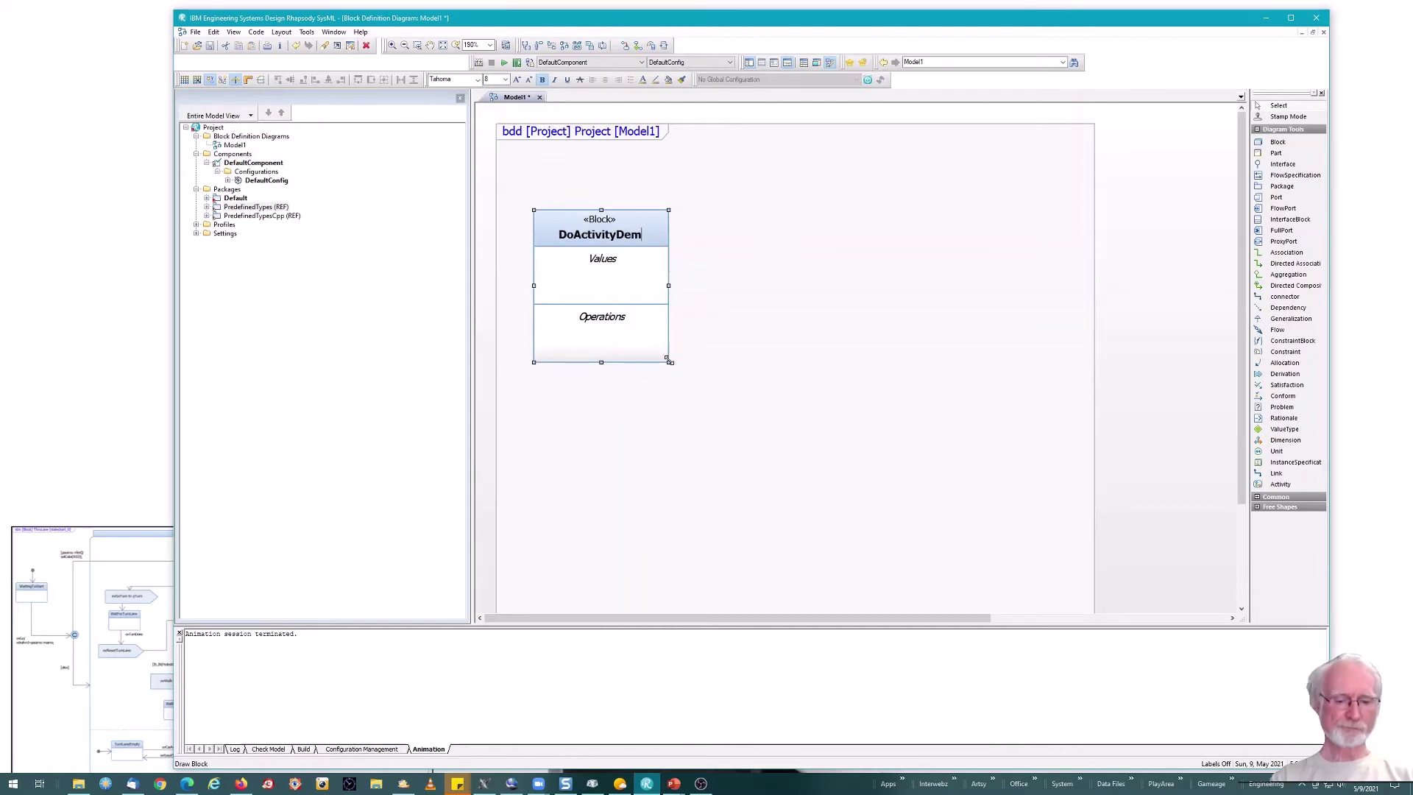
{"action": "type", "text": "o"}
{"action": "key", "text": "Return"}
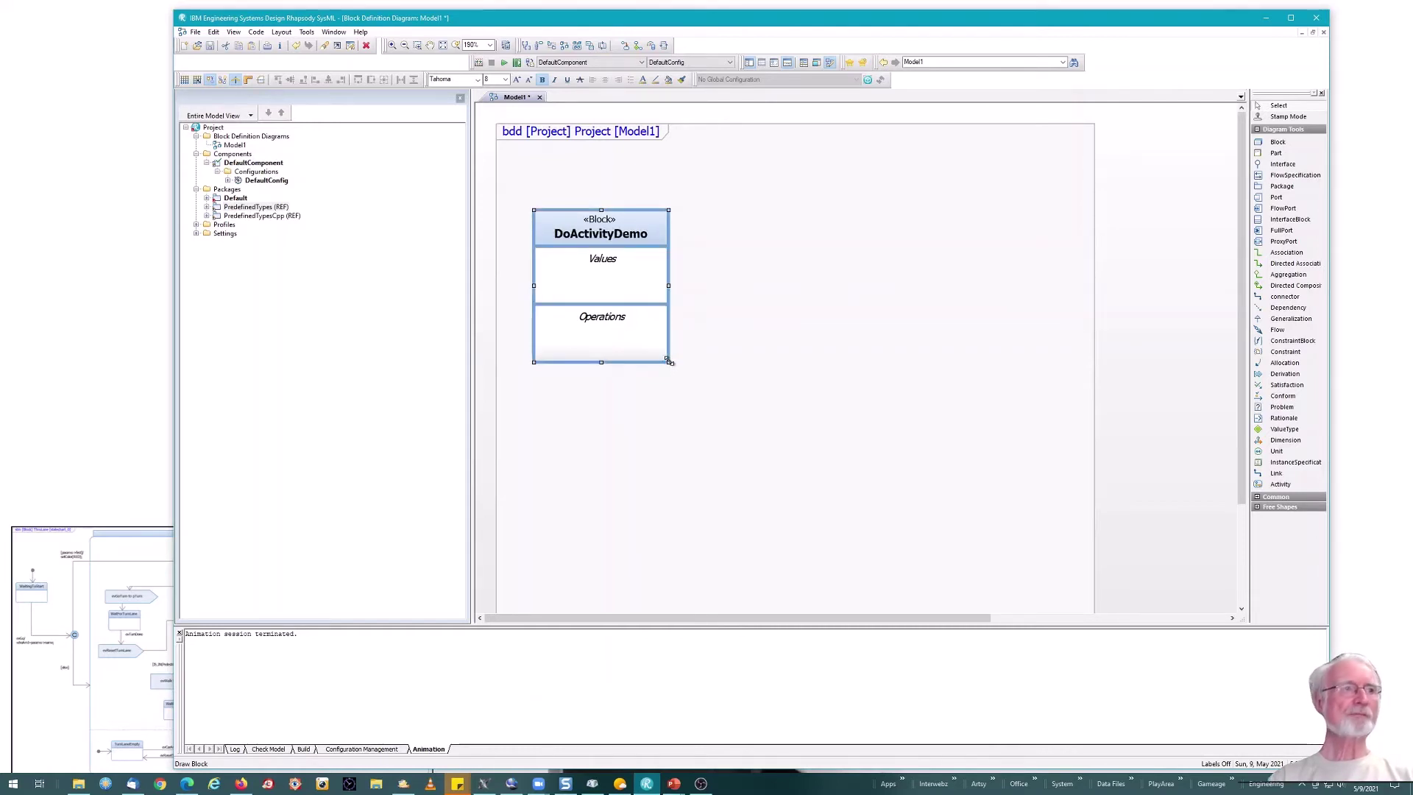
- Add an int value property x to the DoActivityDemo block
{"action": "double_click", "coordinate": [651, 217]}
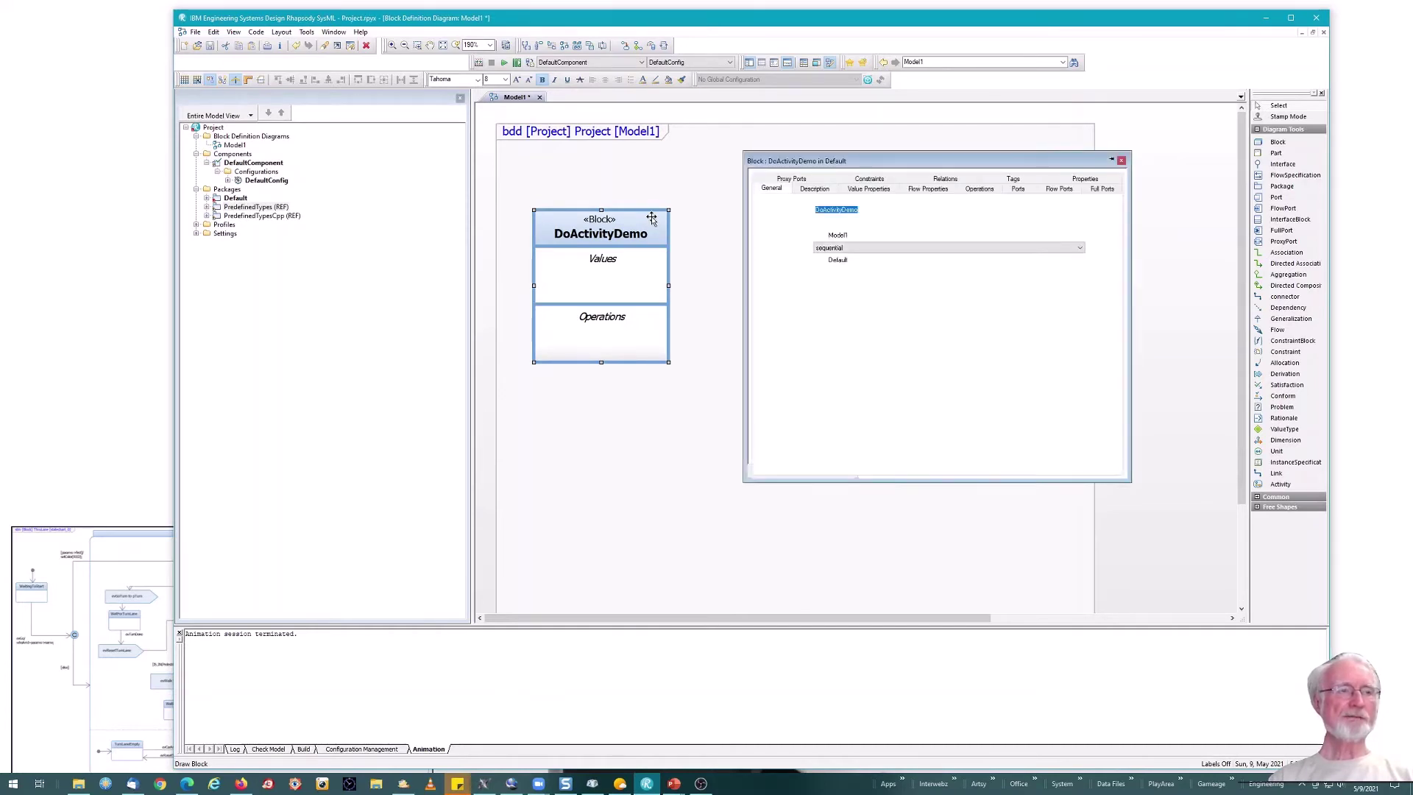
{"action": "left_click", "coordinate": [885, 190]}
{"action": "left_click", "coordinate": [801, 234]}
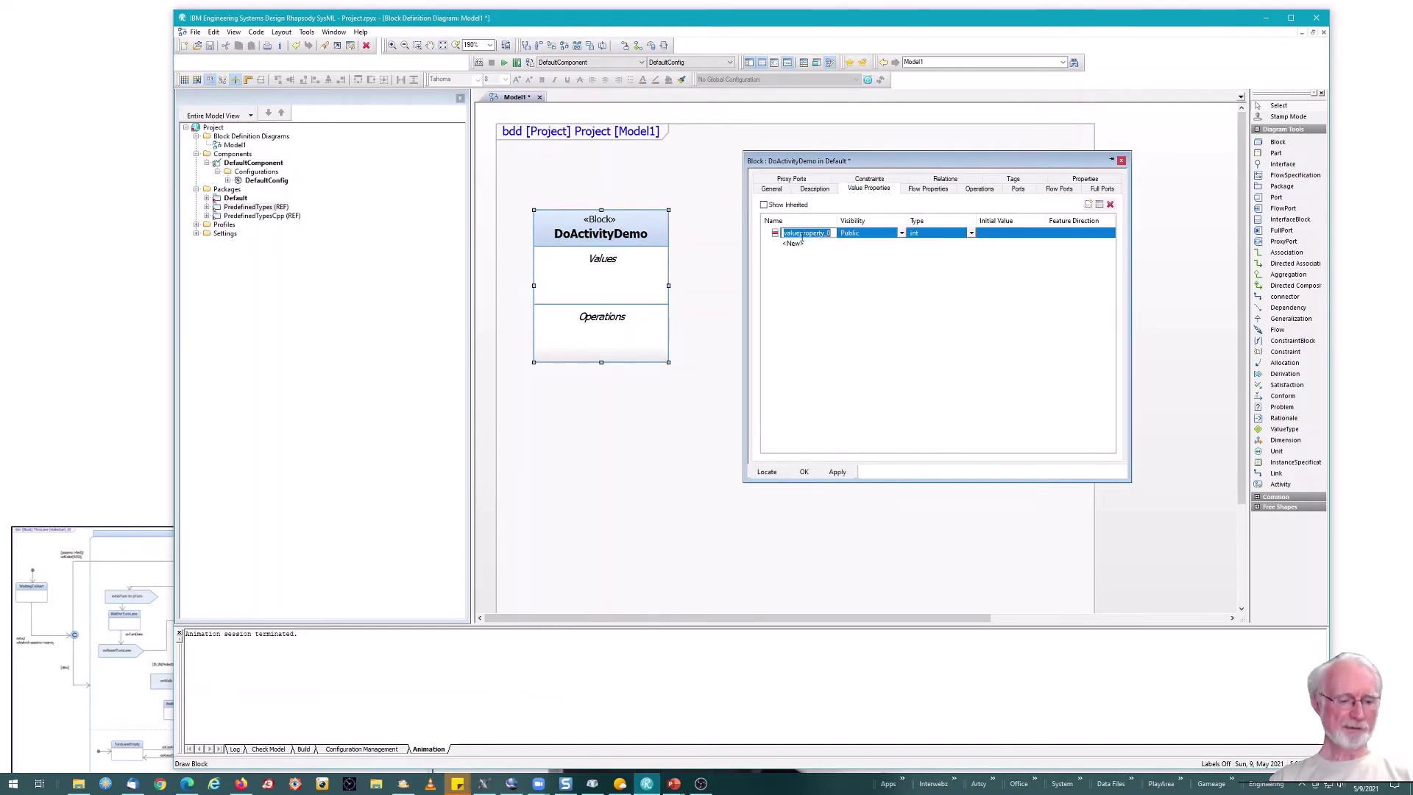
{"action": "type", "text": "x"}
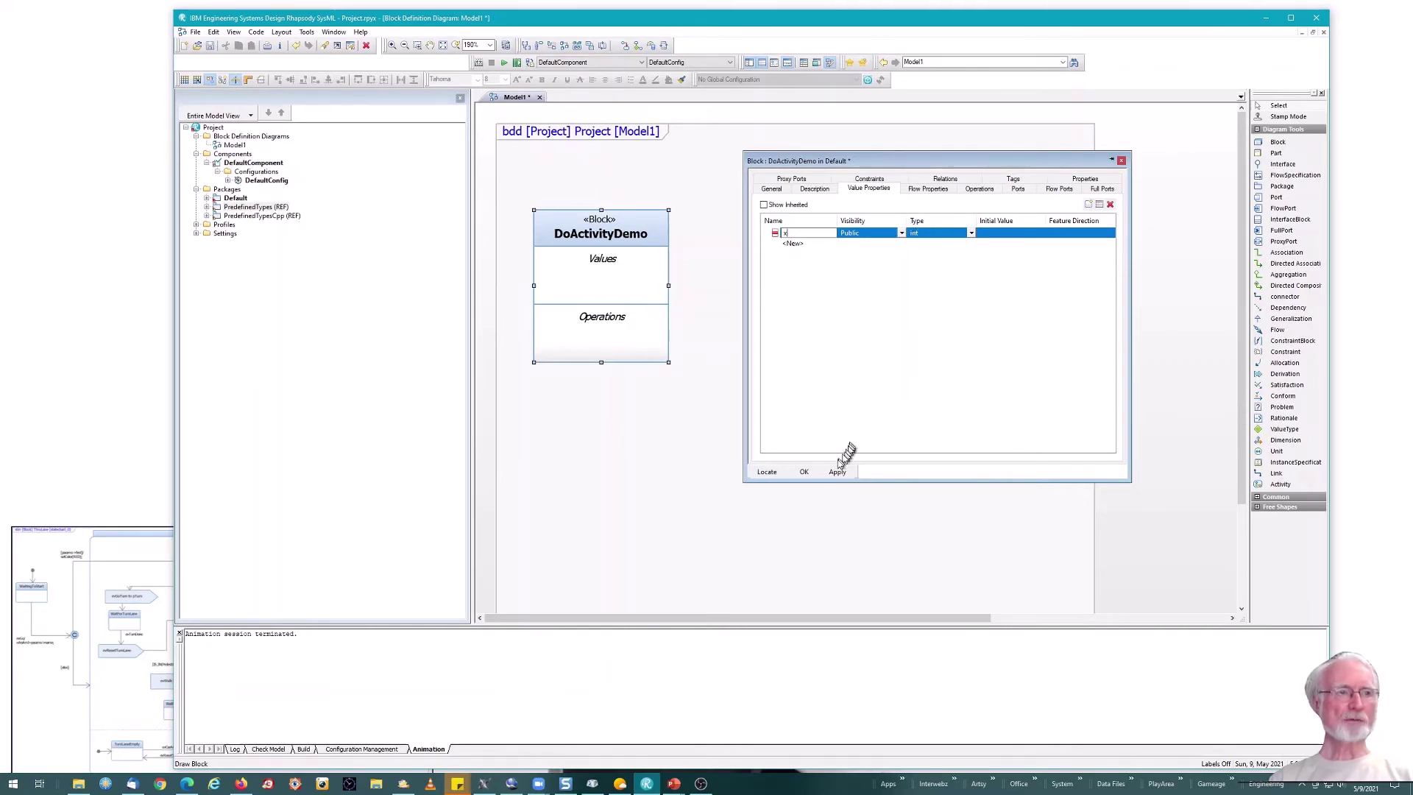
{"action": "left_click", "coordinate": [804, 471]}
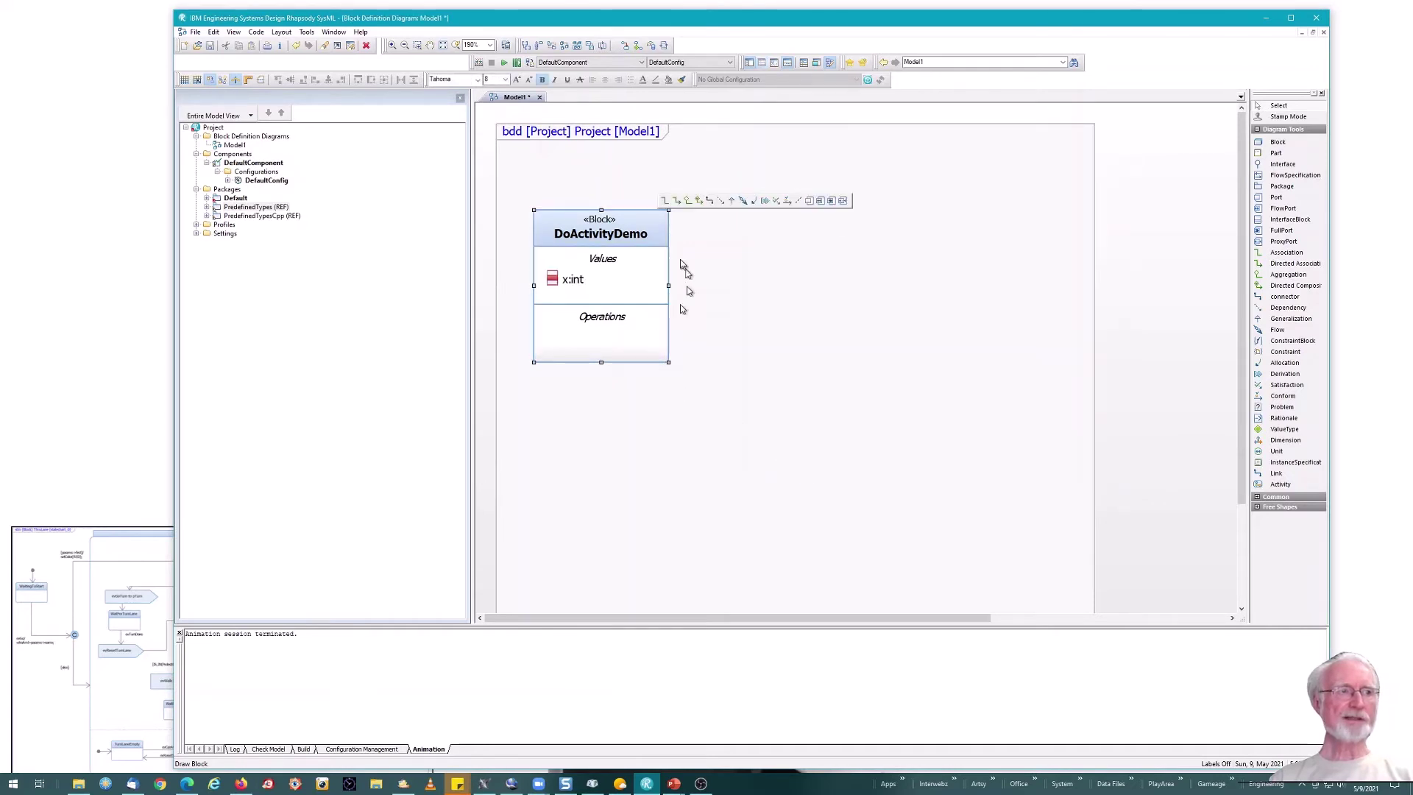
{"action": "left_click", "coordinate": [735, 442]}
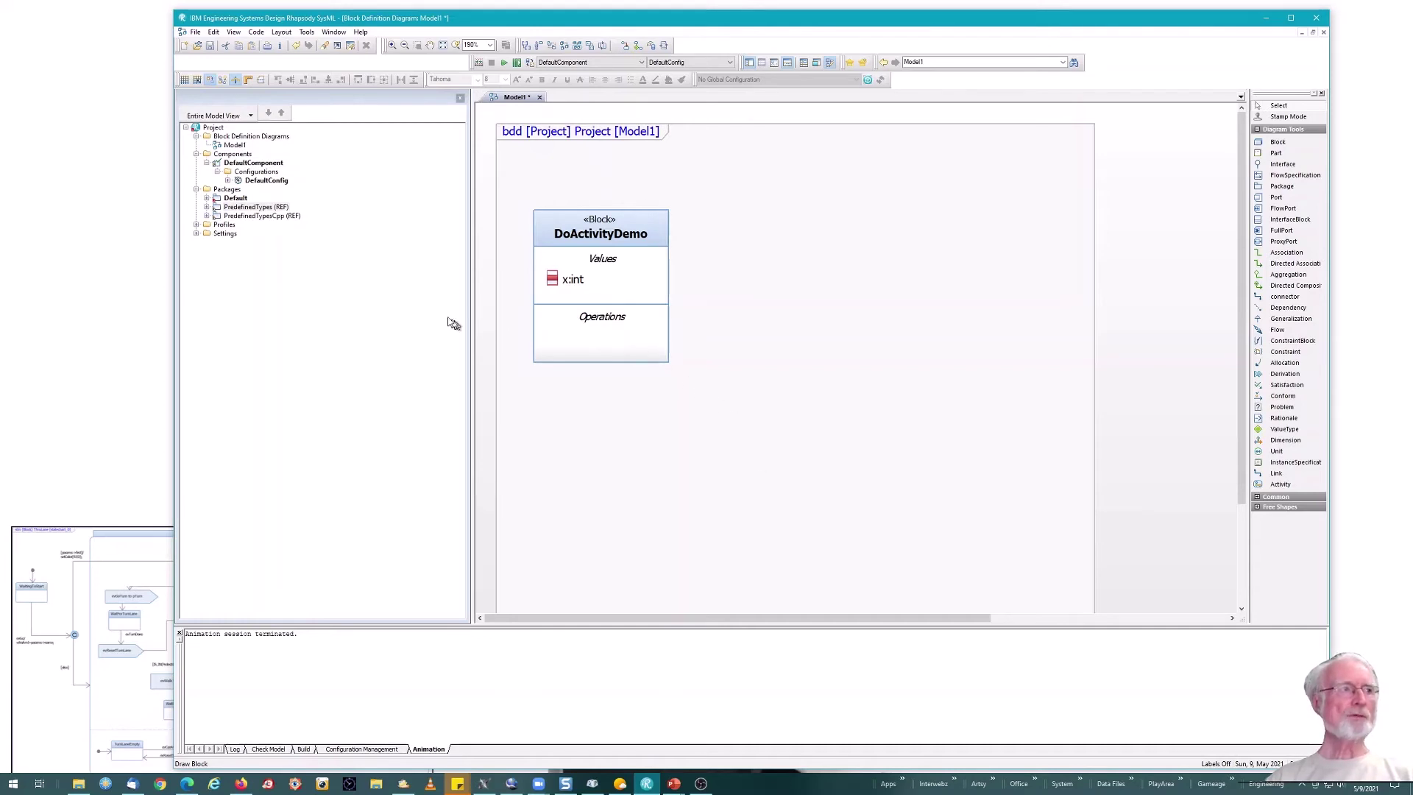
- Include DoActivityDemo in DefaultConfig's initial instances on the Initialization tab
{"action": "double_click", "coordinate": [266, 180]}
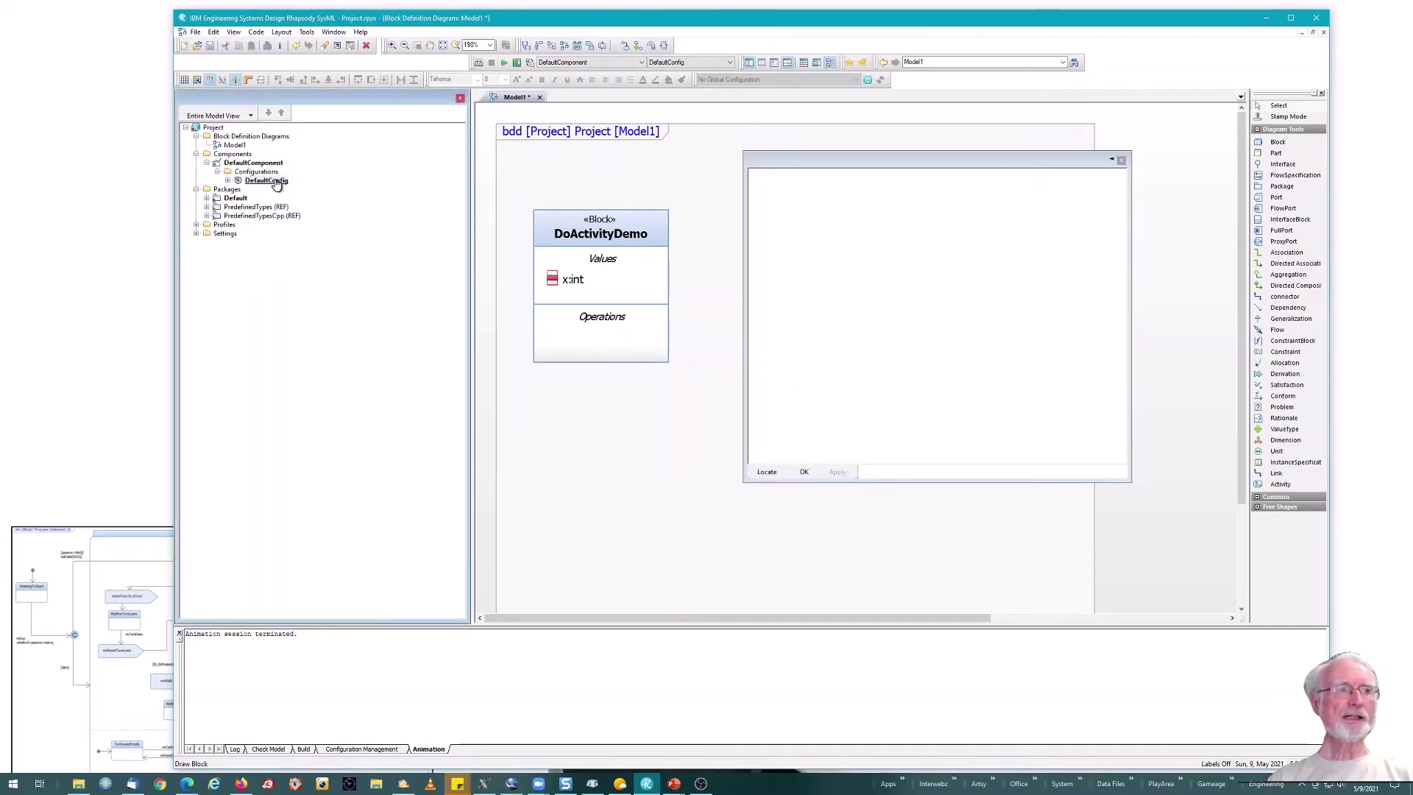
{"action": "left_click", "coordinate": [833, 181]}
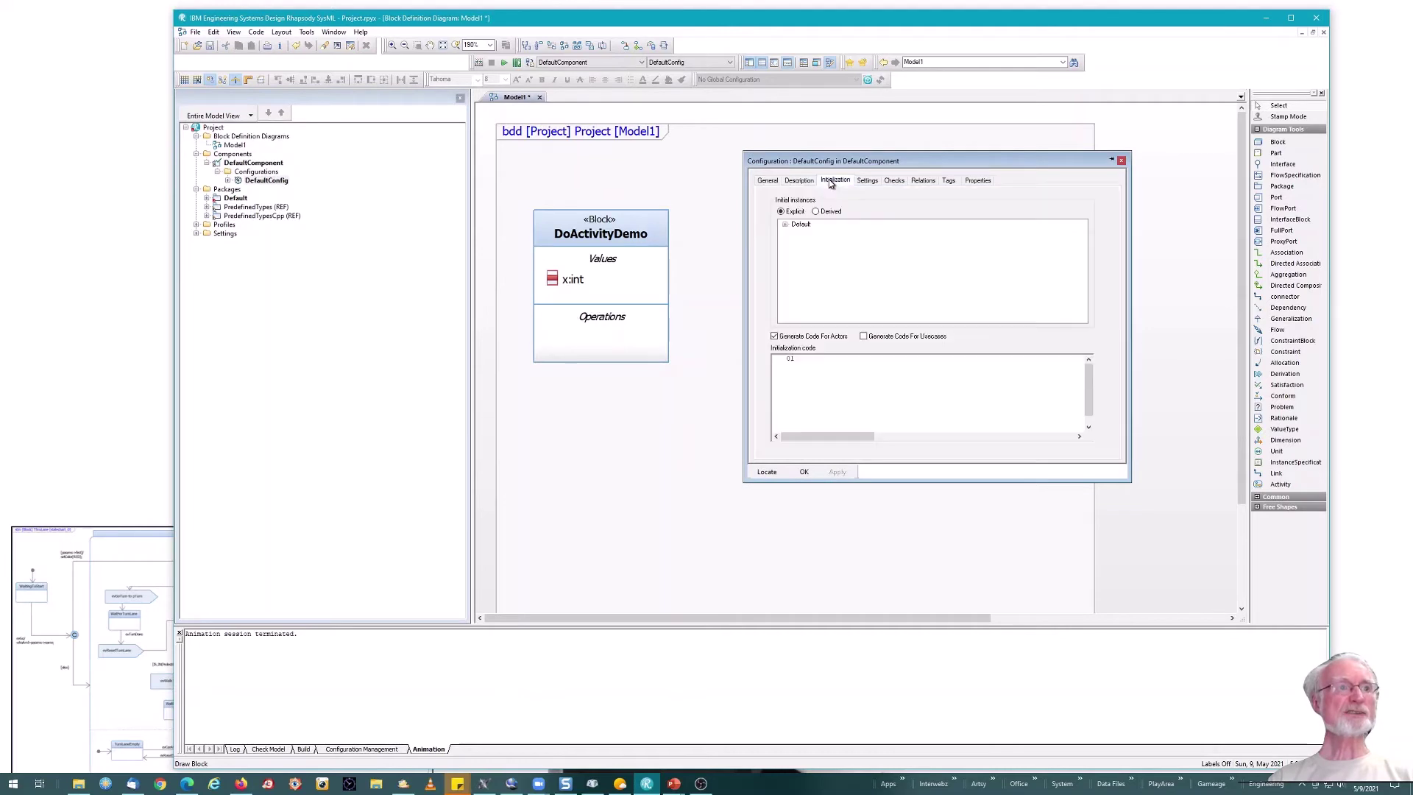
{"action": "left_click", "coordinate": [785, 227]}
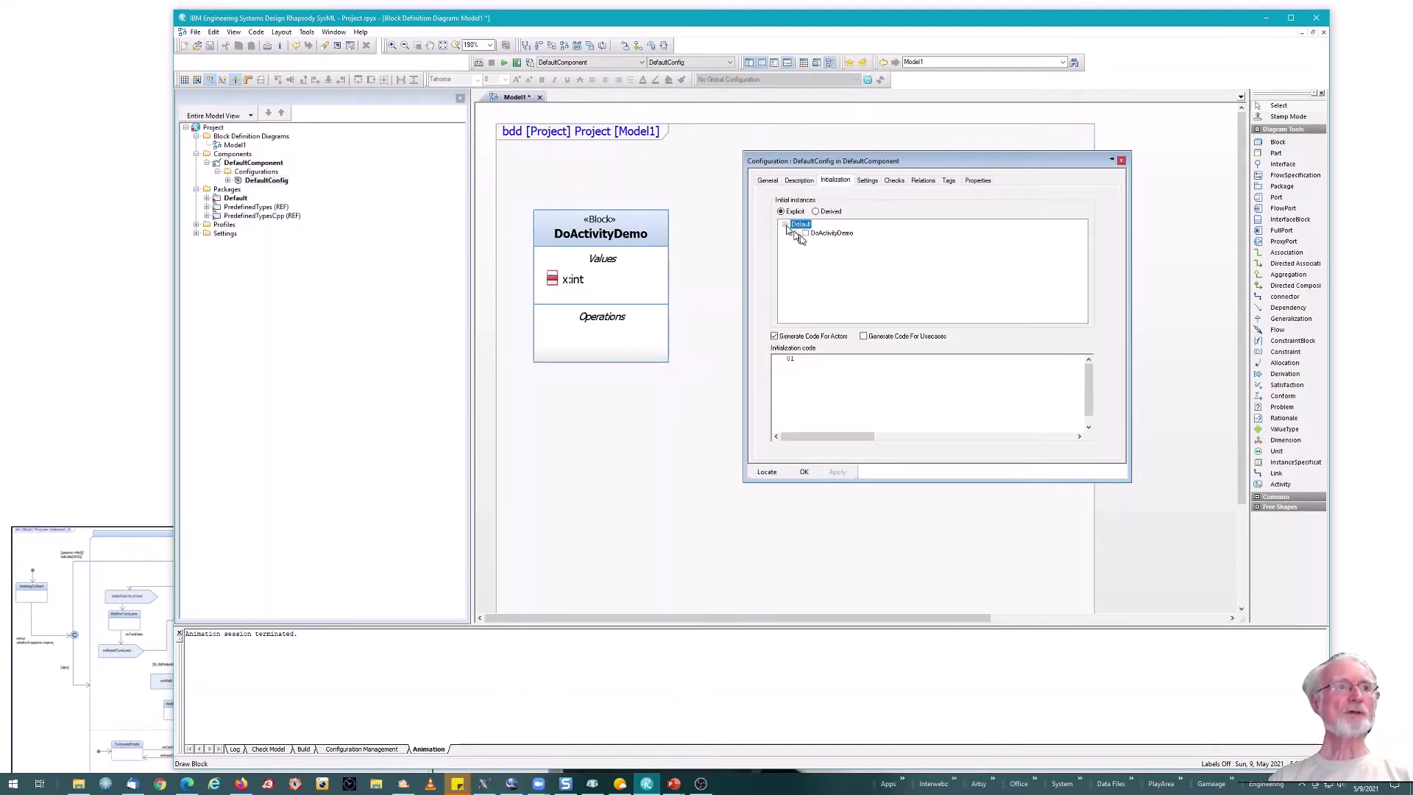
{"action": "left_click", "coordinate": [804, 472]}
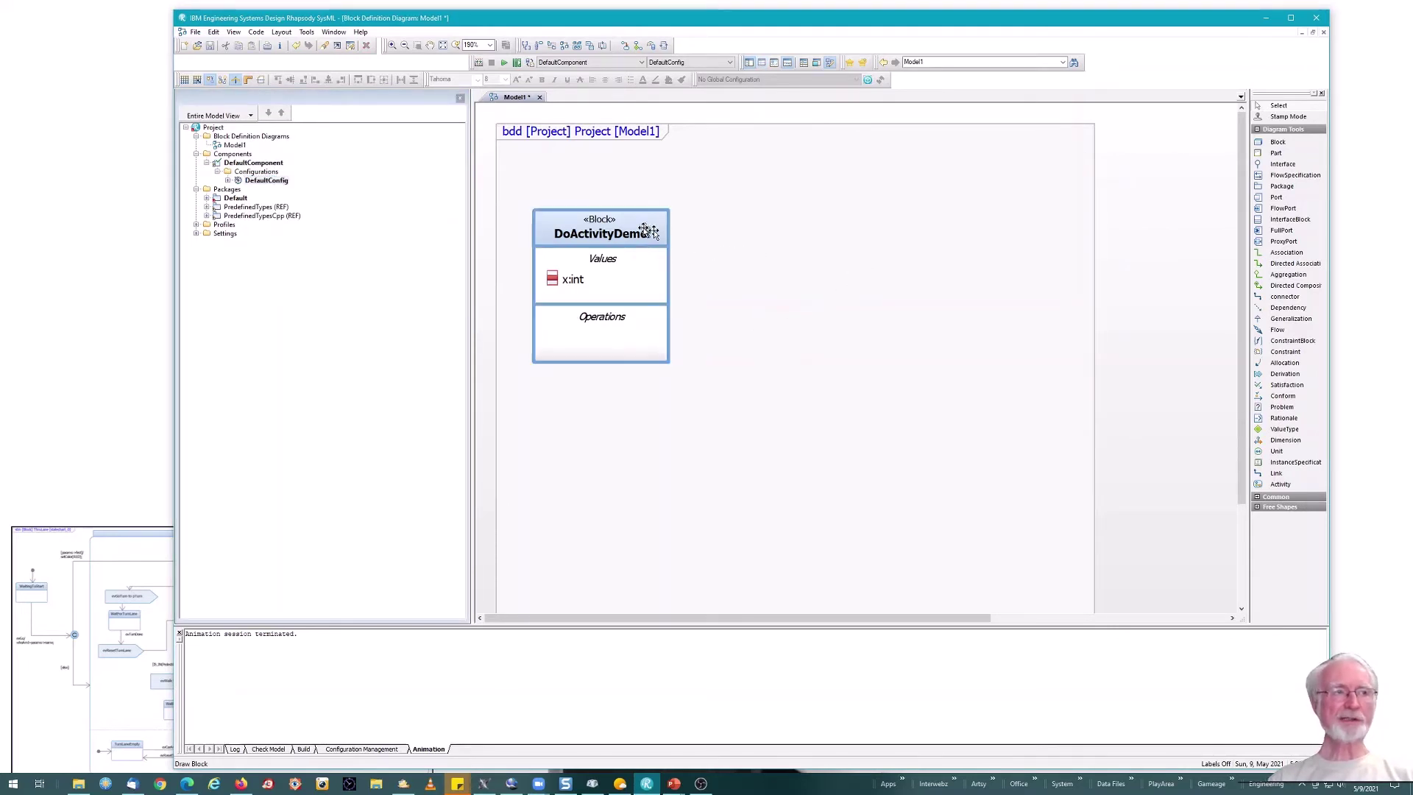
- Place a copy of DoActivityDemo and make it an object, itsDoActivityDemo, under Default's Parts
{"action": "left_click_drag", "start_coordinate": [631, 221], "coordinate": [857, 221]}
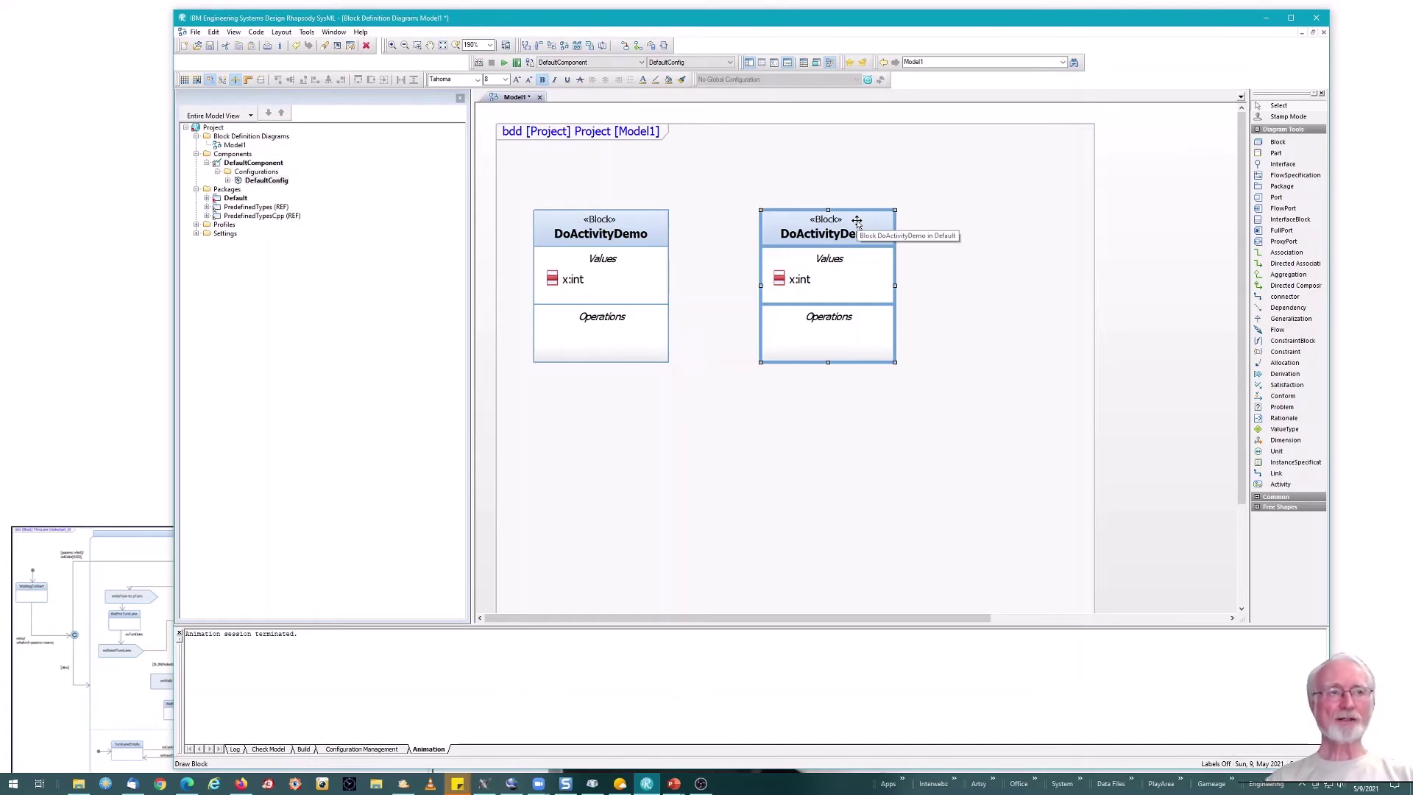
{"action": "right_click", "coordinate": [857, 223]}
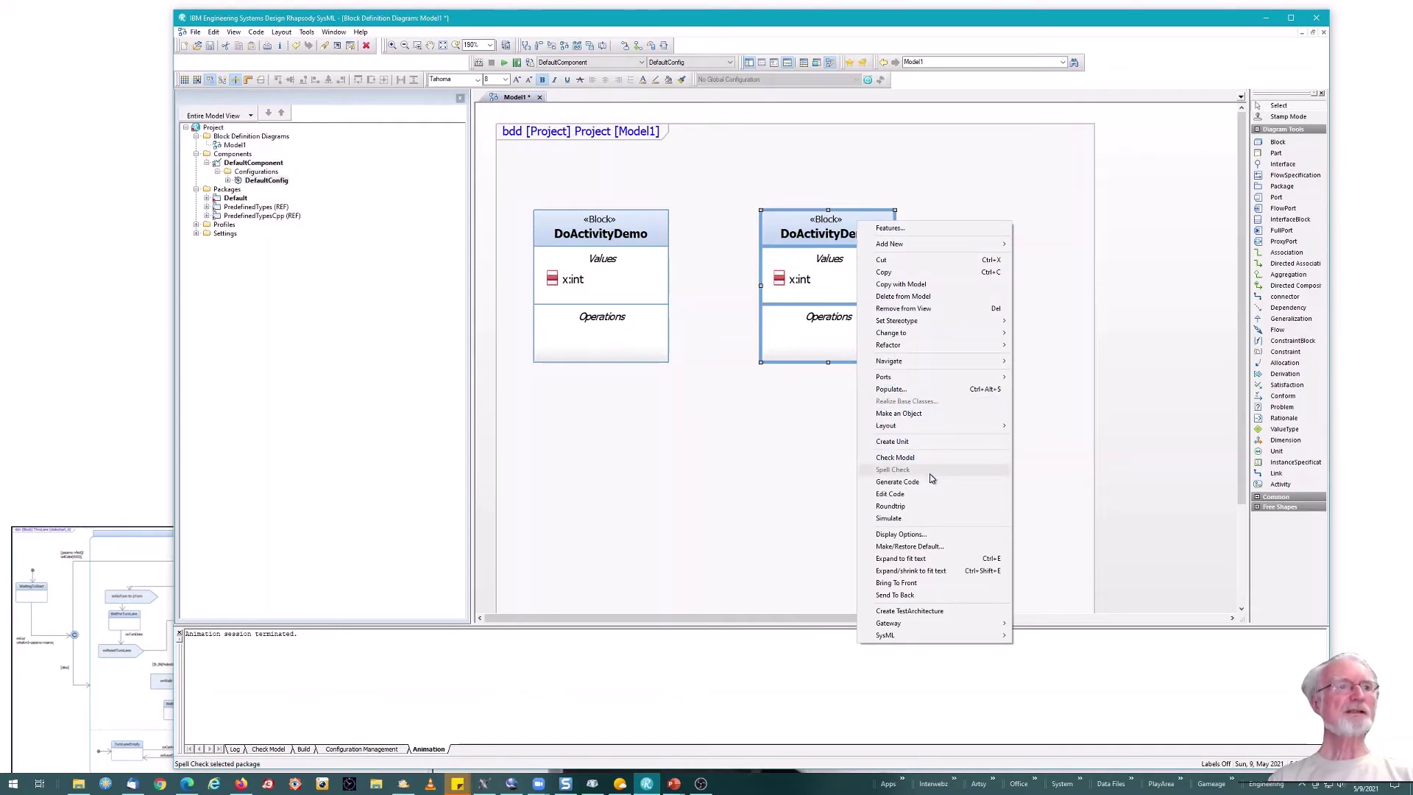
{"action": "left_click", "coordinate": [899, 414]}
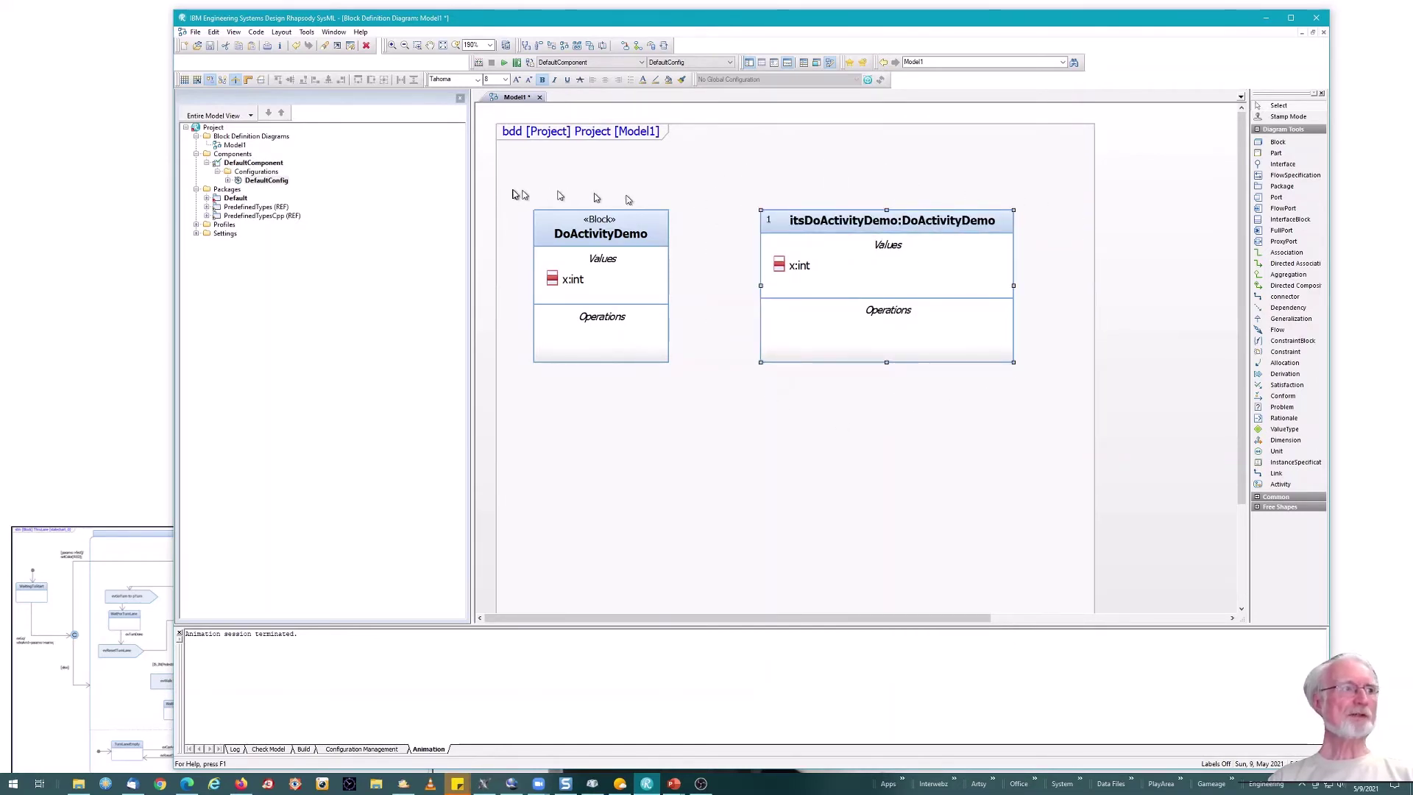
{"action": "left_click", "coordinate": [207, 198]}
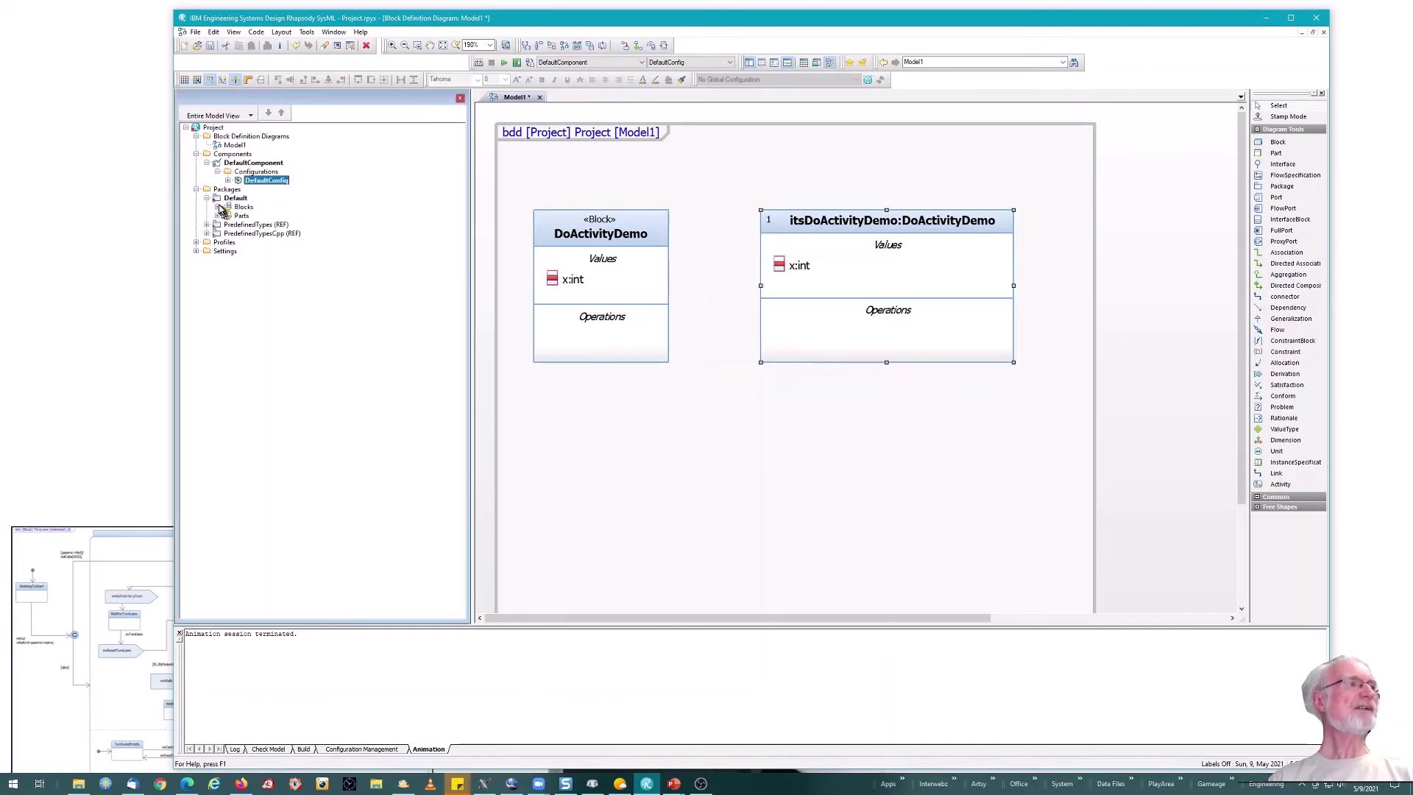
{"action": "left_click", "coordinate": [218, 216]}
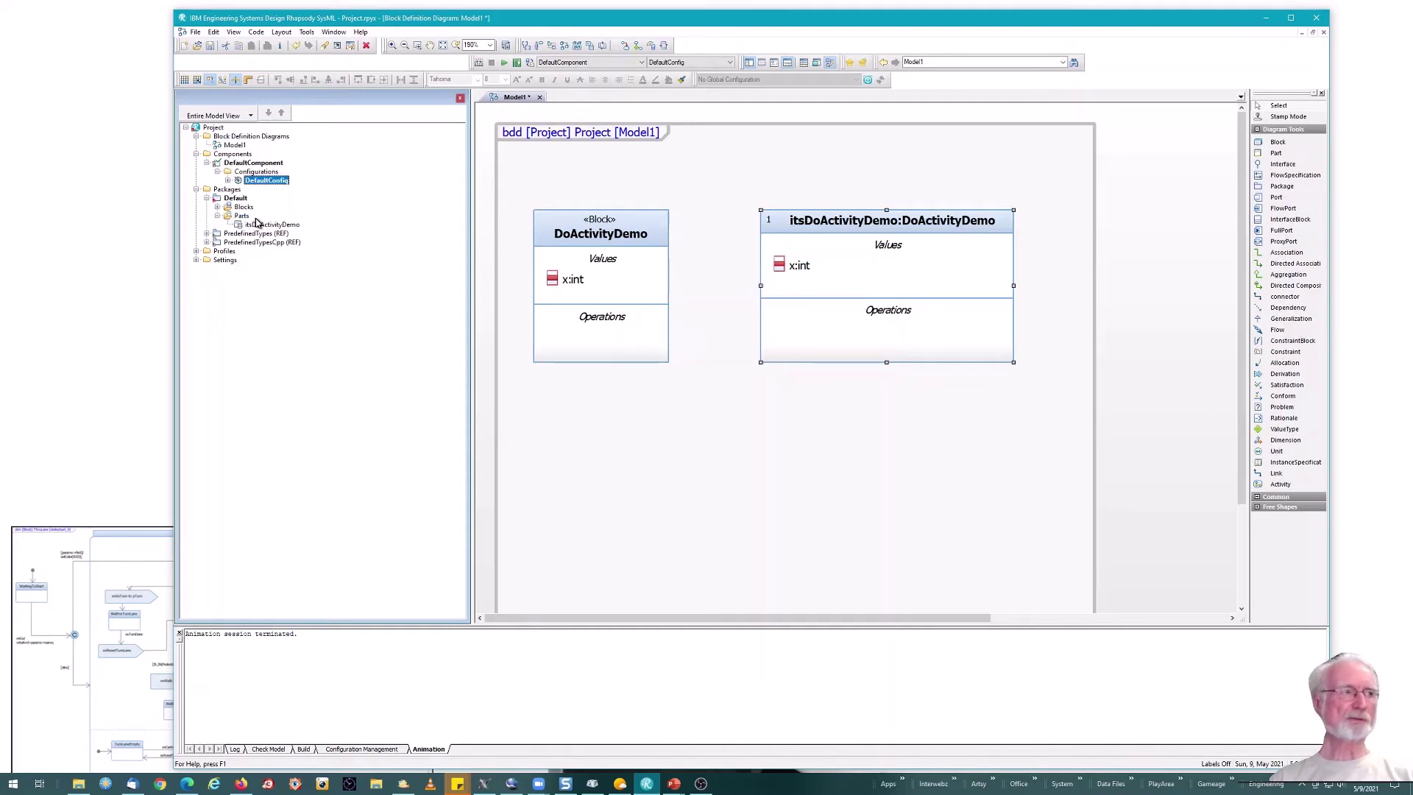
{"action": "left_click", "coordinate": [802, 472]}
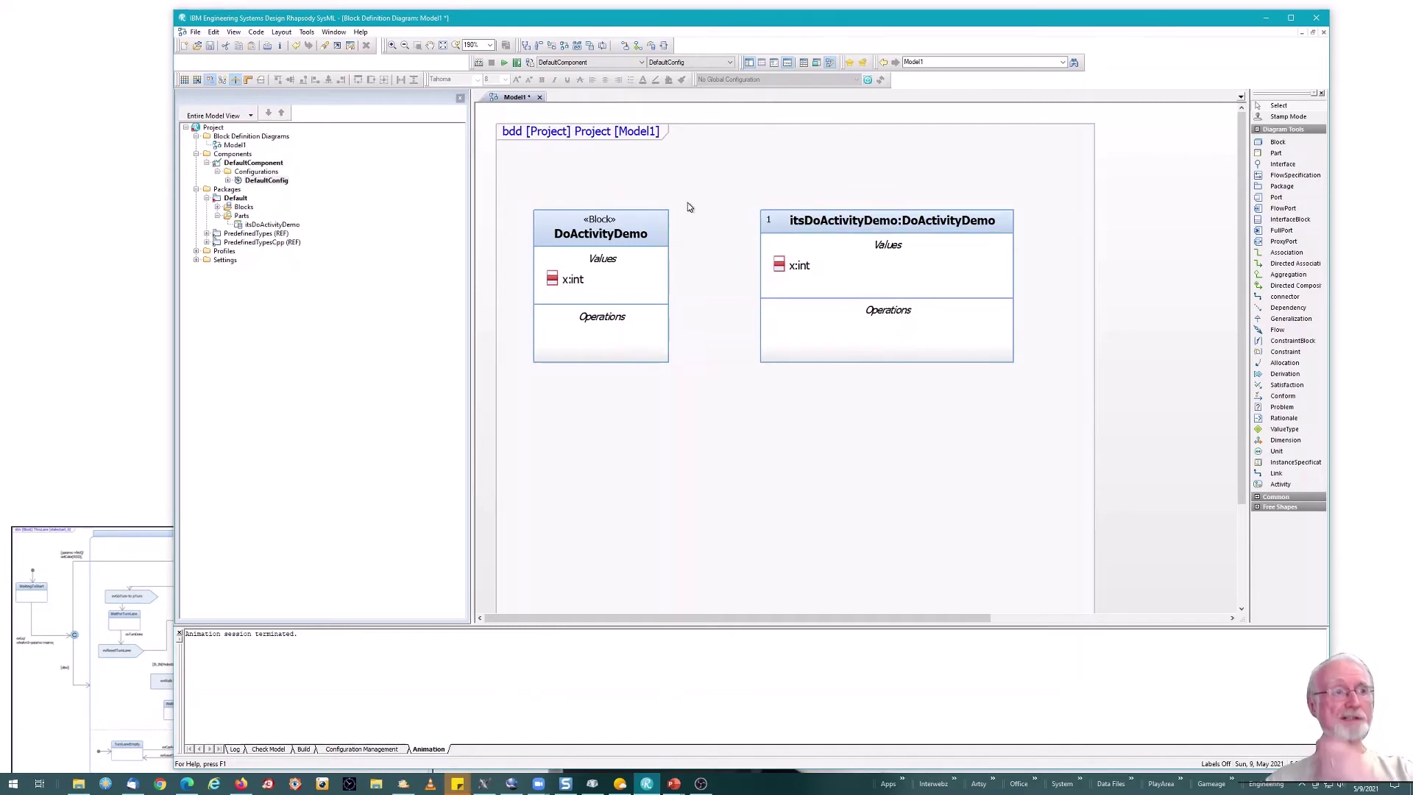
- Add a statechart to the DoActivityDemo block and fit its frame to the window
{"action": "left_click", "coordinate": [651, 221]}
{"action": "right_click", "coordinate": [651, 220]}
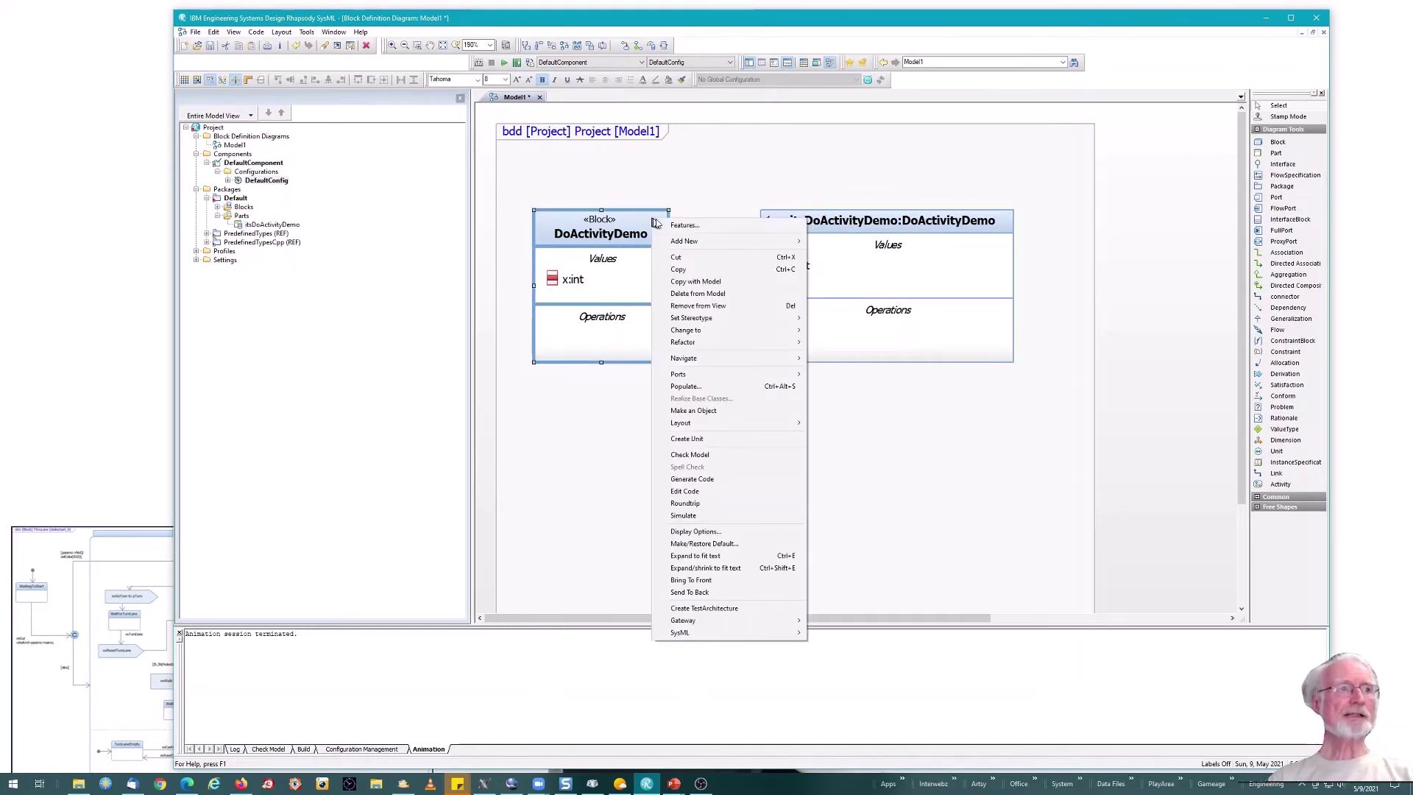
{"action": "mouse_move", "coordinate": [699, 242]}
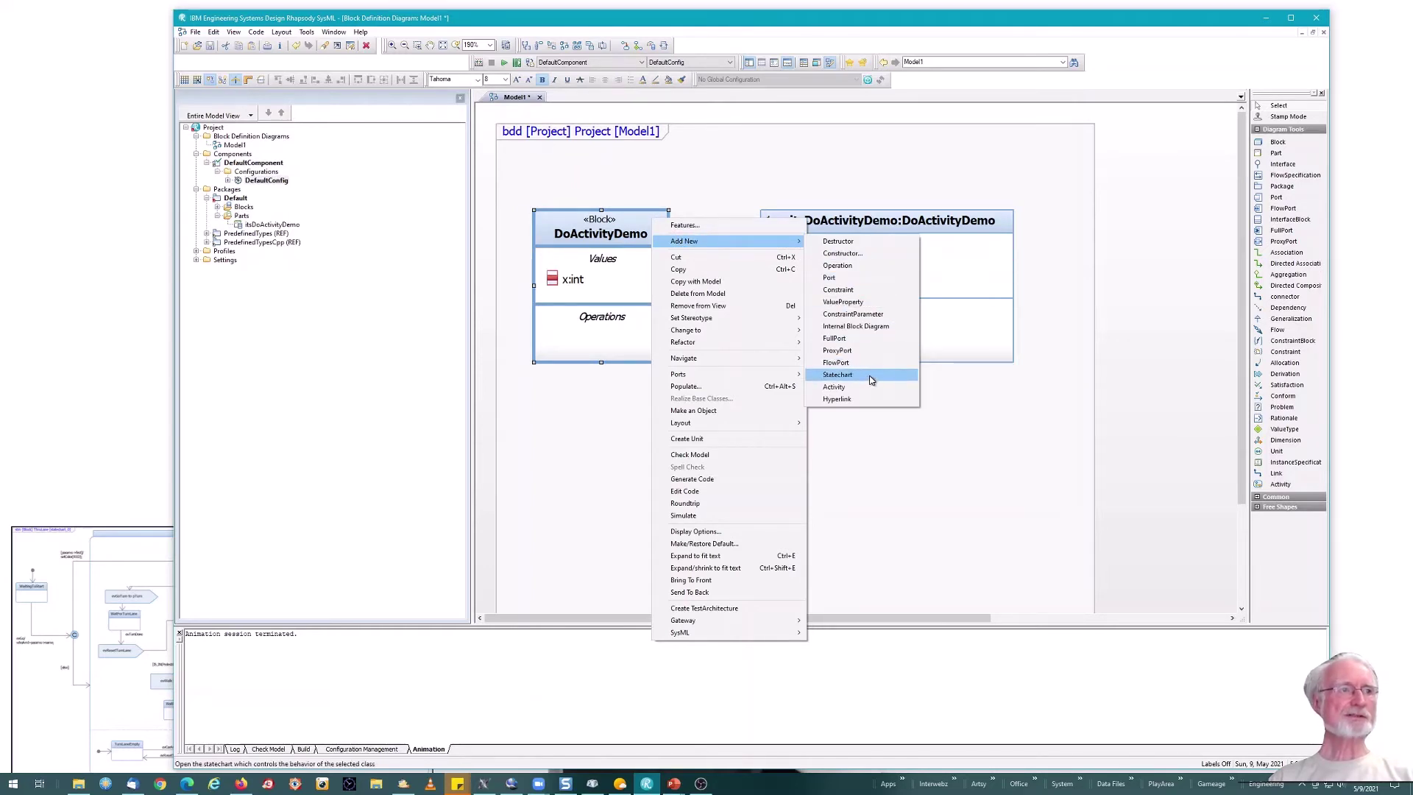
{"action": "left_click", "coordinate": [869, 376]}
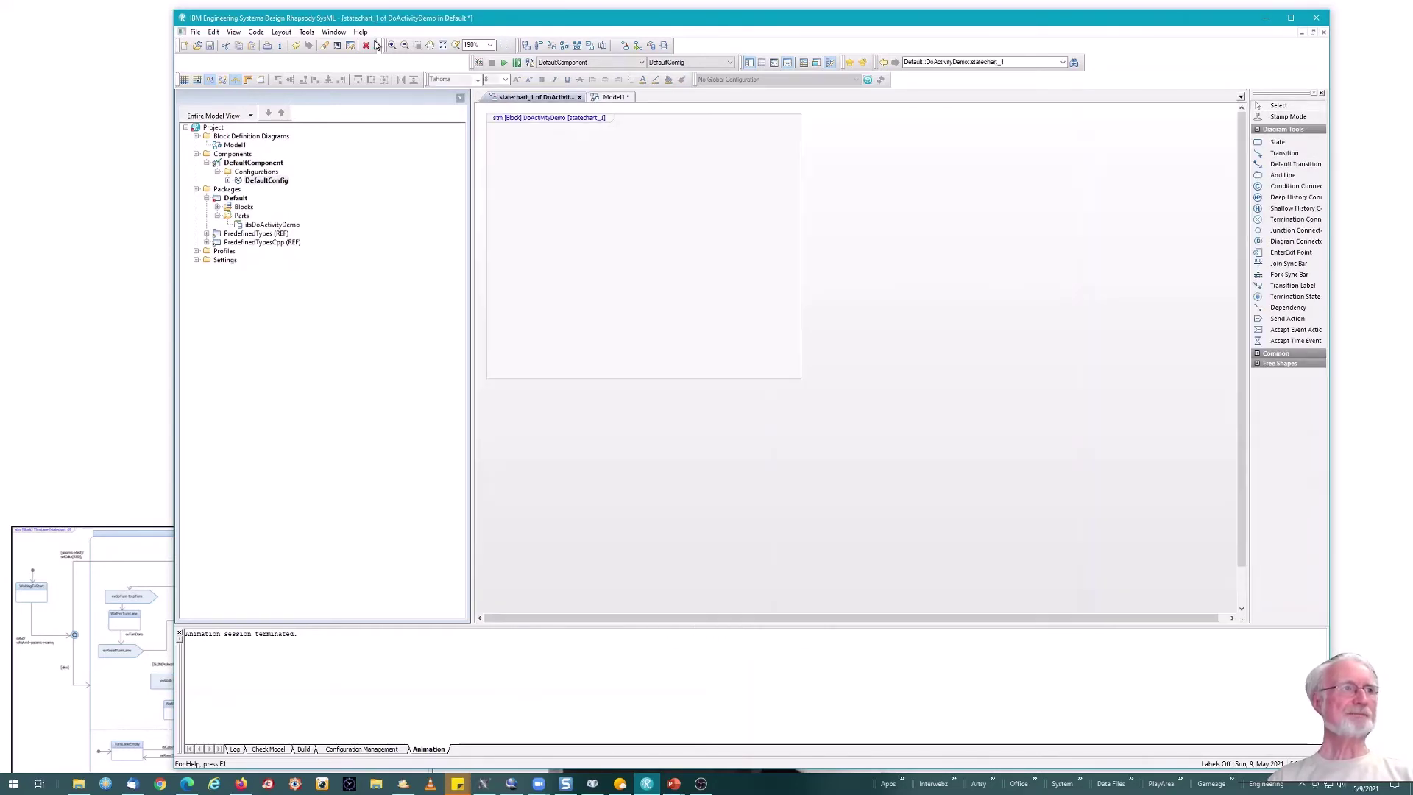
{"action": "left_click", "coordinate": [442, 45]}
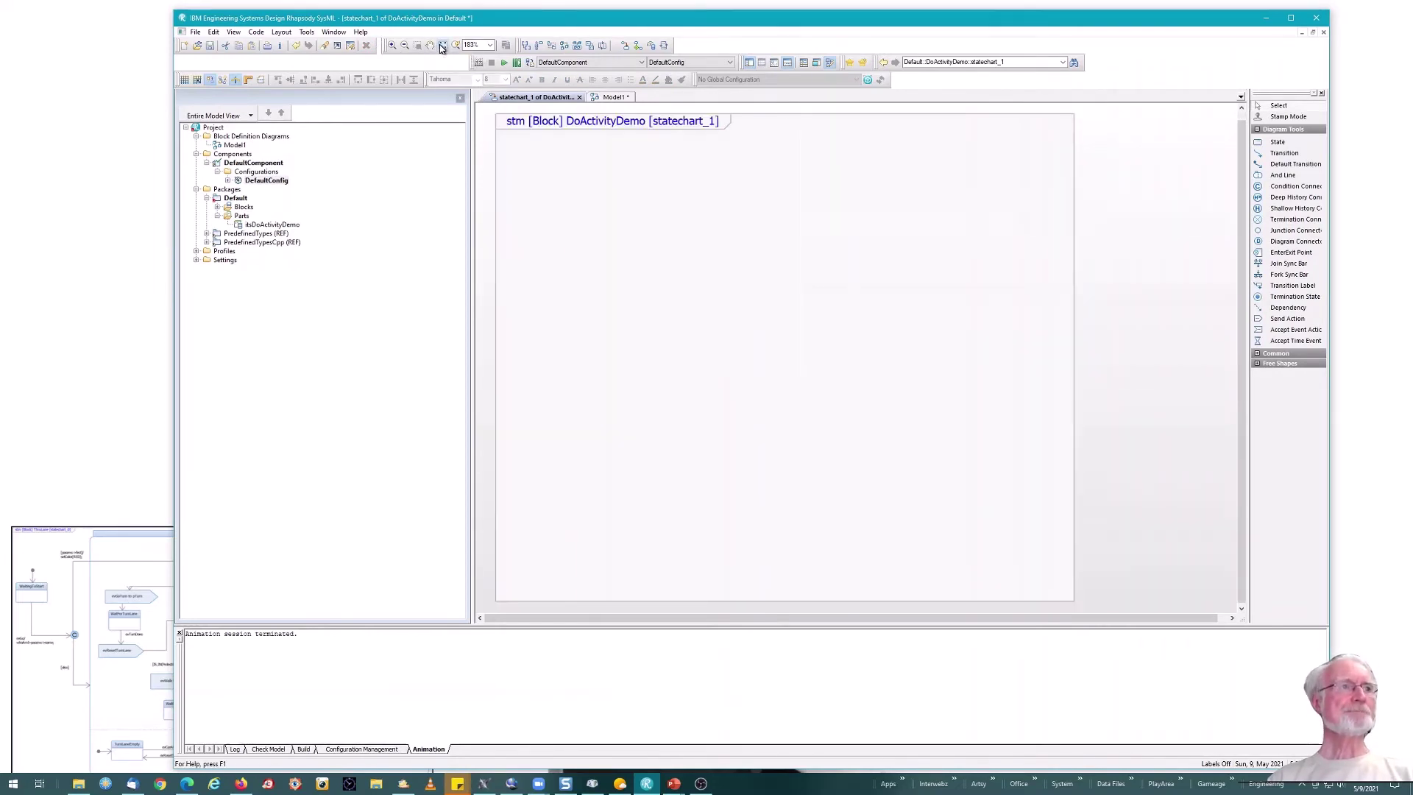
- Draw state_0 on the statechart and enlarge it
{"action": "left_click", "coordinate": [1278, 142]}
{"action": "left_click", "coordinate": [558, 262]}
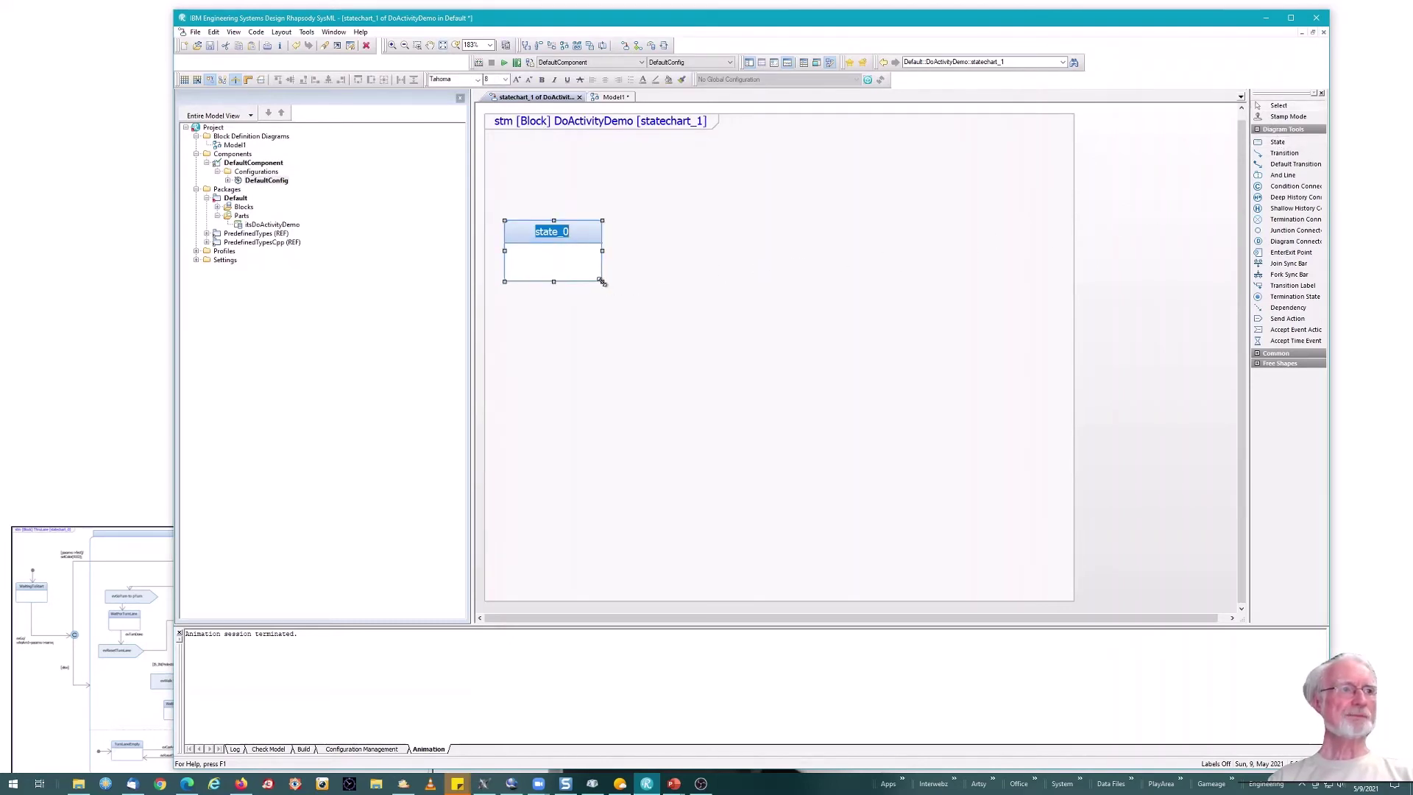
{"action": "left_click_drag", "start_coordinate": [602, 281], "coordinate": [693, 310]}
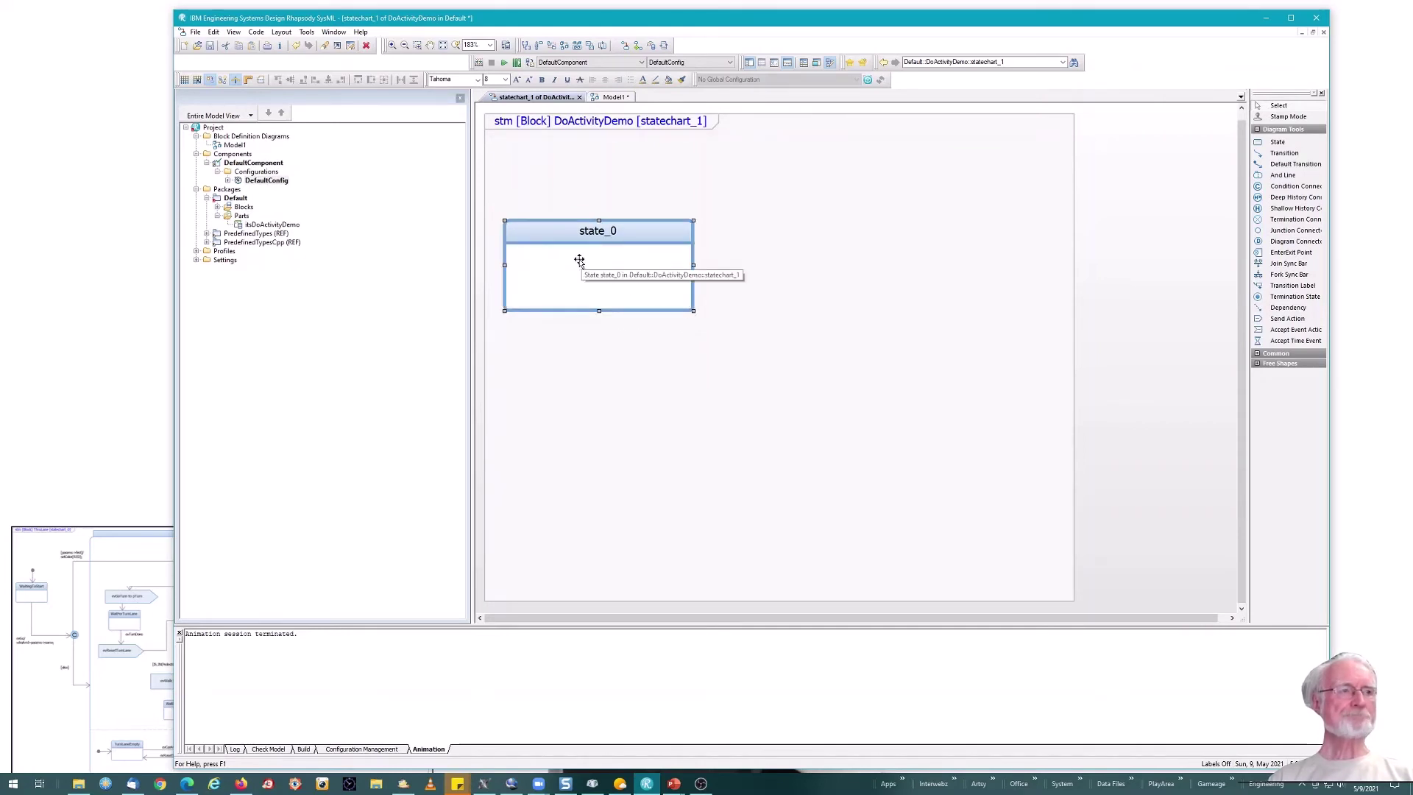
- Set state_0's Action on entry to x=0;
{"action": "double_click", "coordinate": [649, 231]}
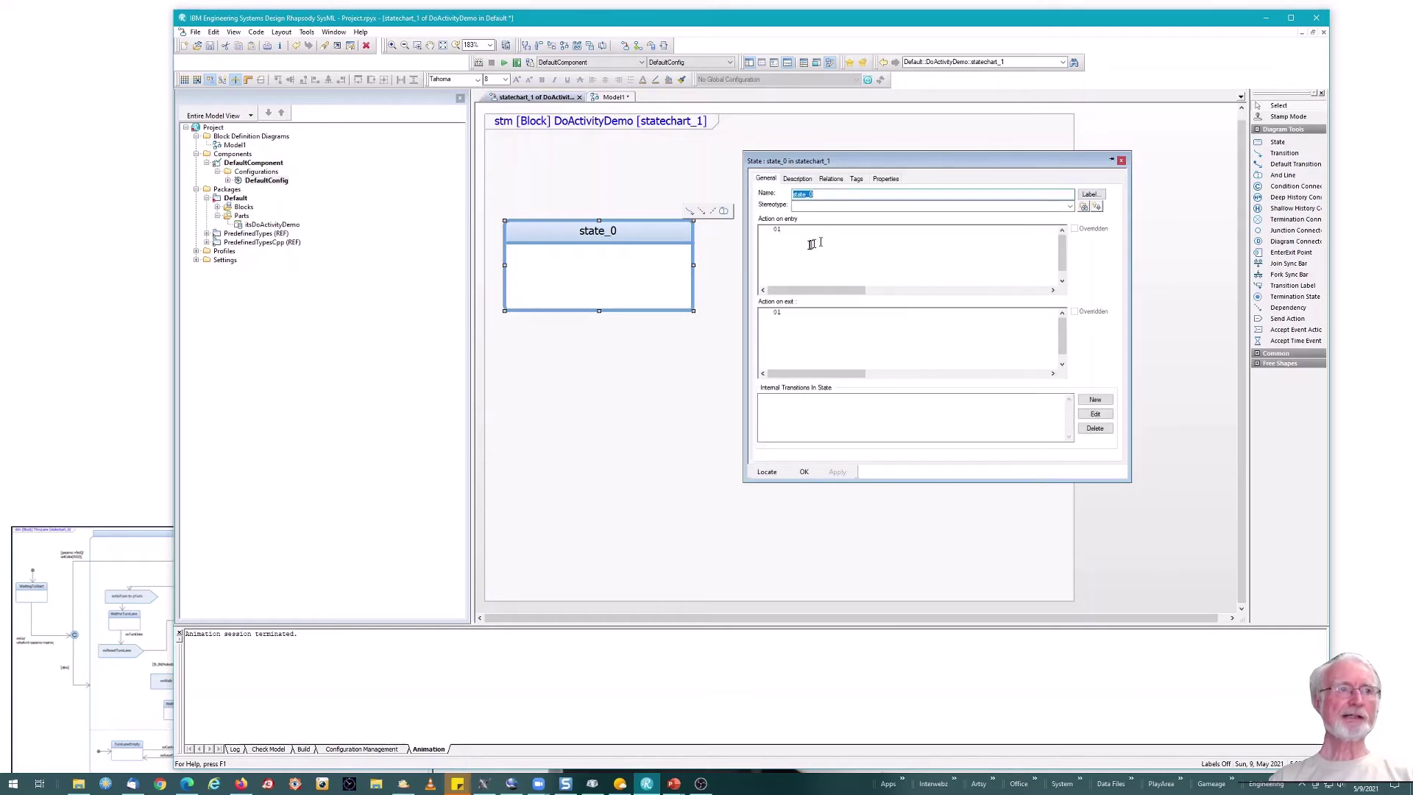
{"action": "left_click", "coordinate": [790, 239]}
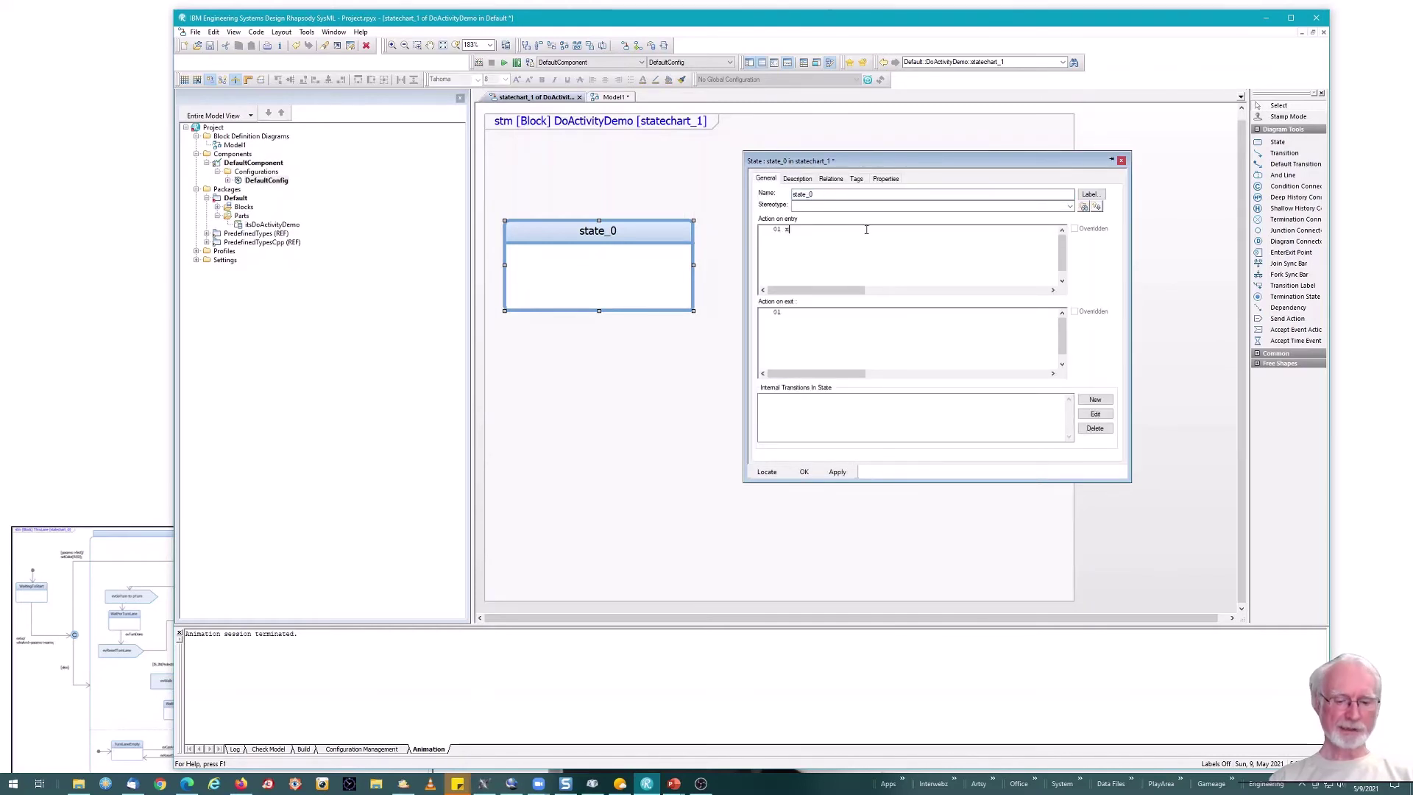
{"action": "type", "text": "x=0"}
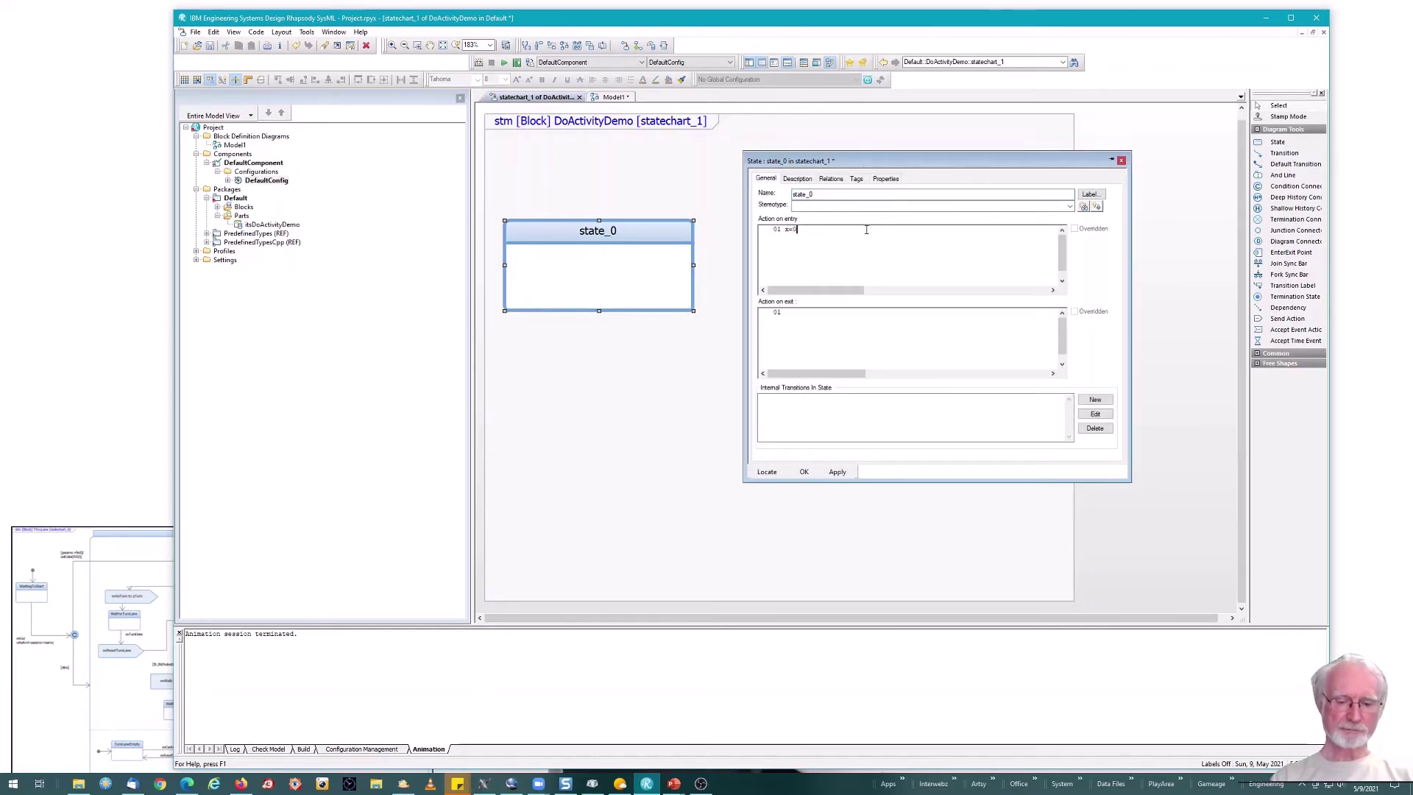
{"action": "type", "text": ";"}
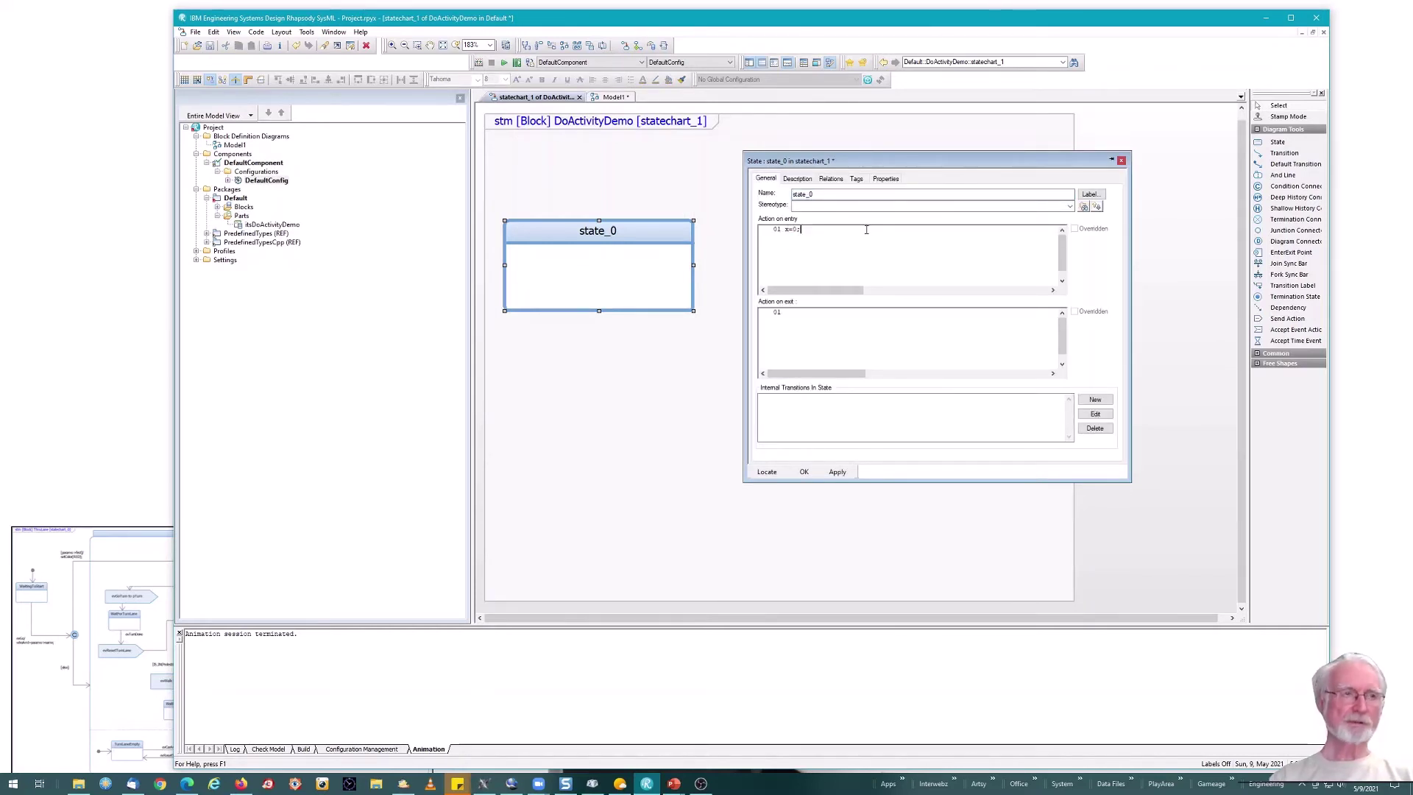
{"action": "left_click", "coordinate": [805, 475]}
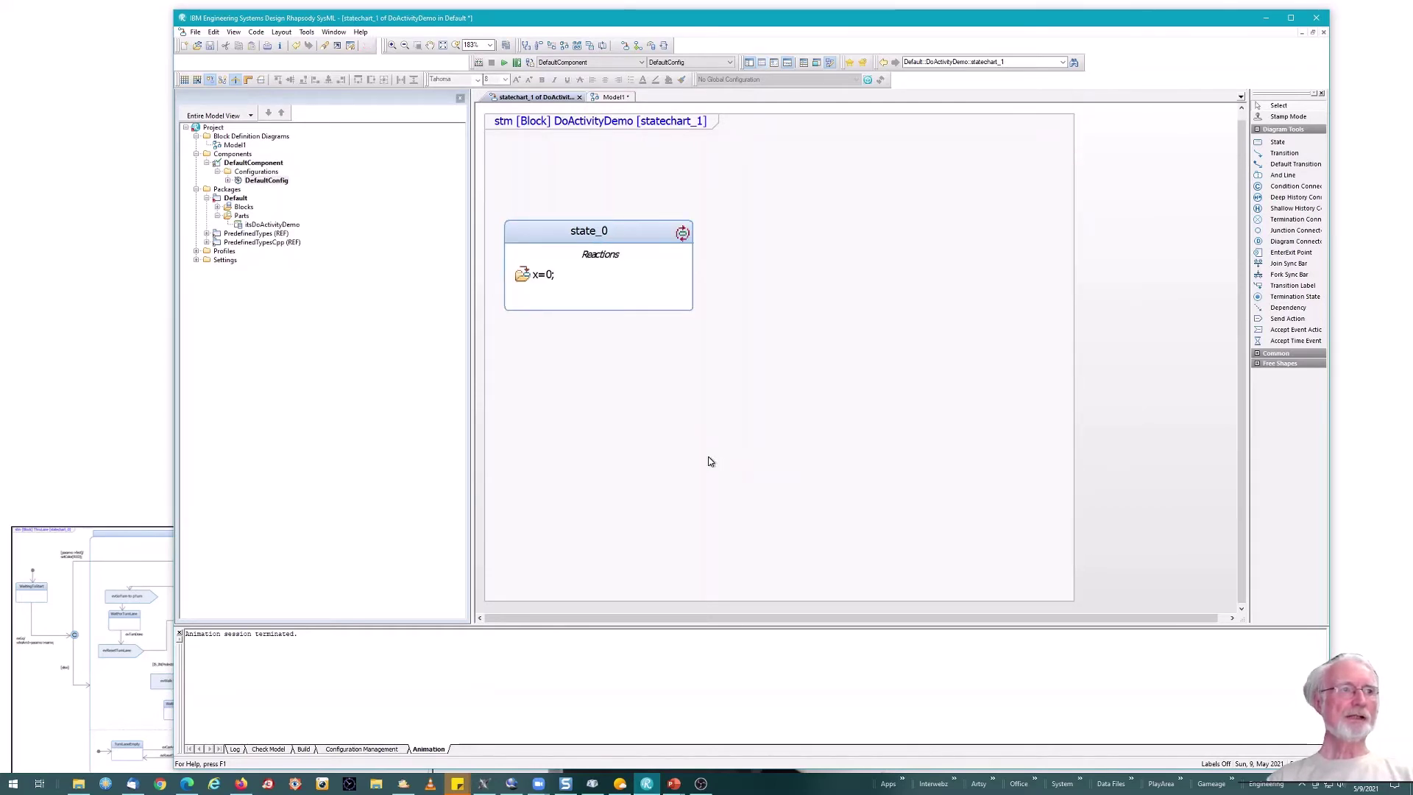
- Draw state_1 right of state_0 and connect them with an ev1 transition
{"action": "left_click", "coordinate": [1278, 142]}
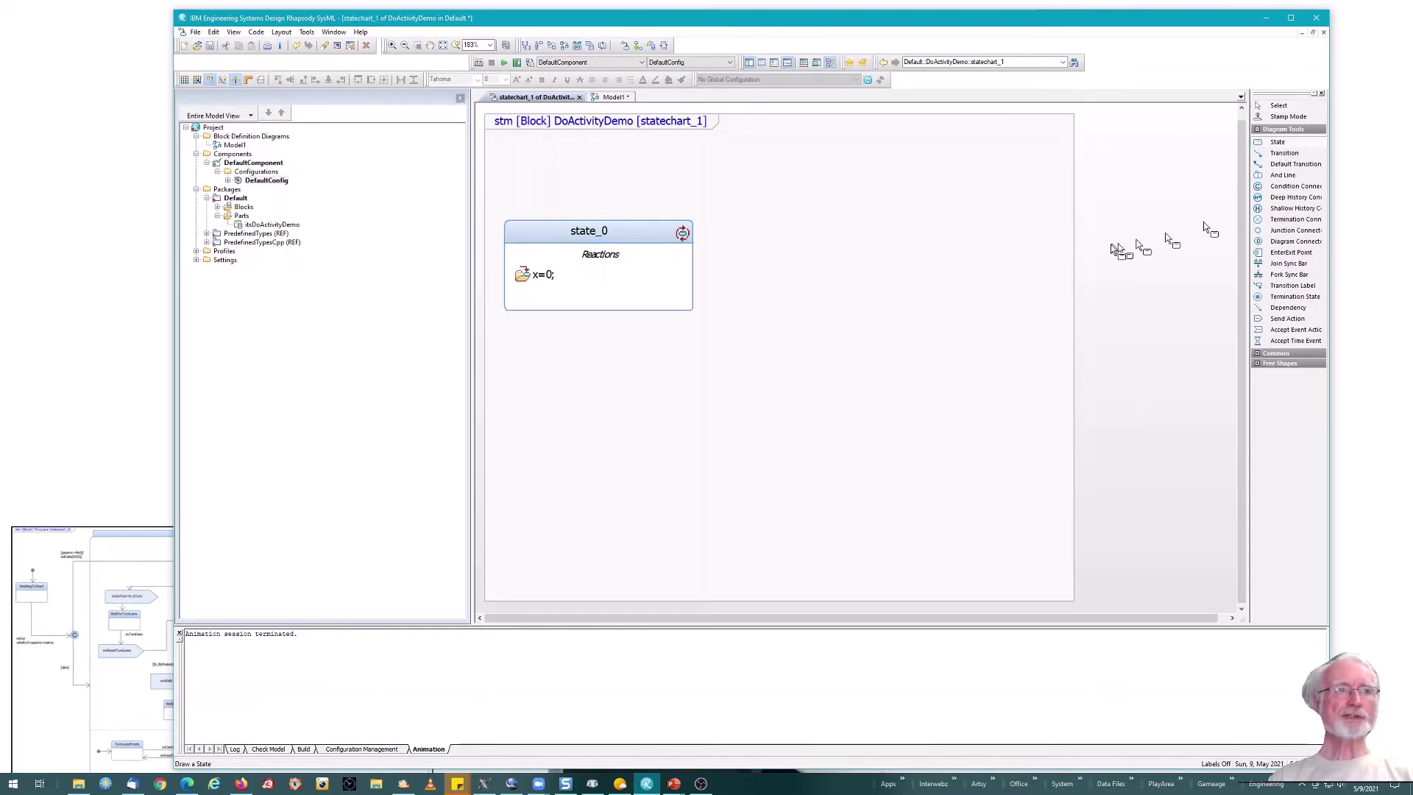
{"action": "left_click_drag", "start_coordinate": [1006, 232], "coordinate": [1166, 326]}
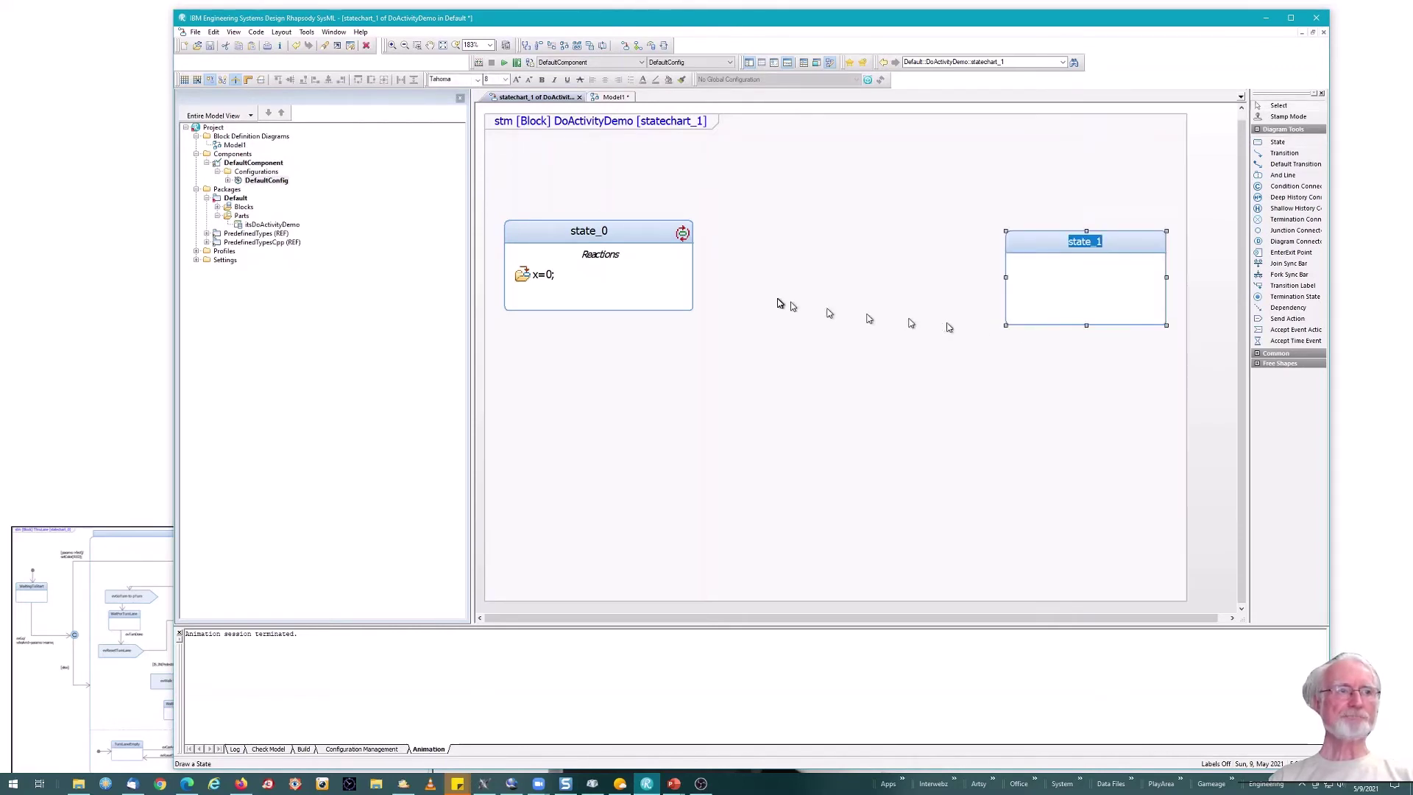
{"action": "left_click", "coordinate": [690, 288]}
{"action": "mouse_move", "coordinate": [685, 225]}
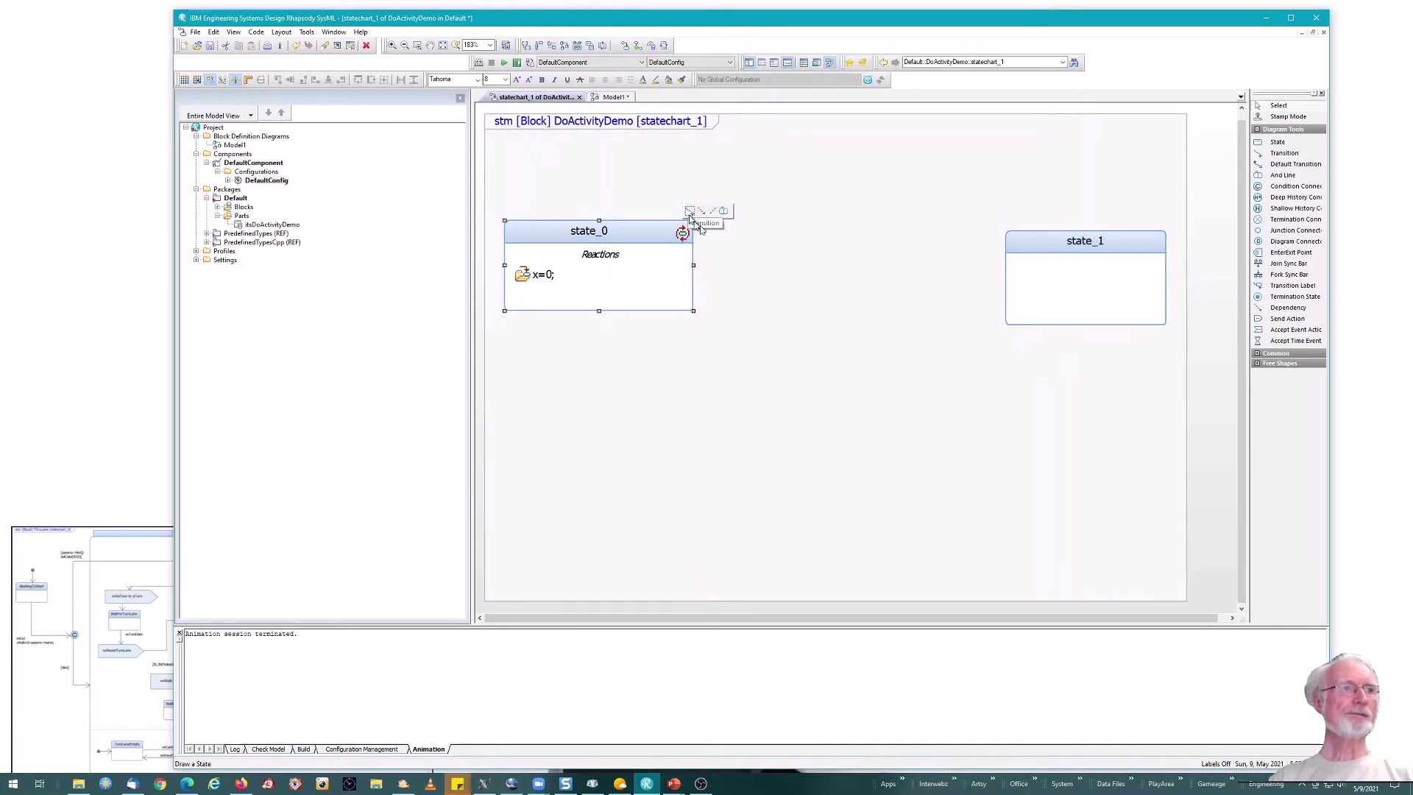
{"action": "left_click_drag", "start_coordinate": [690, 218], "coordinate": [1022, 268]}
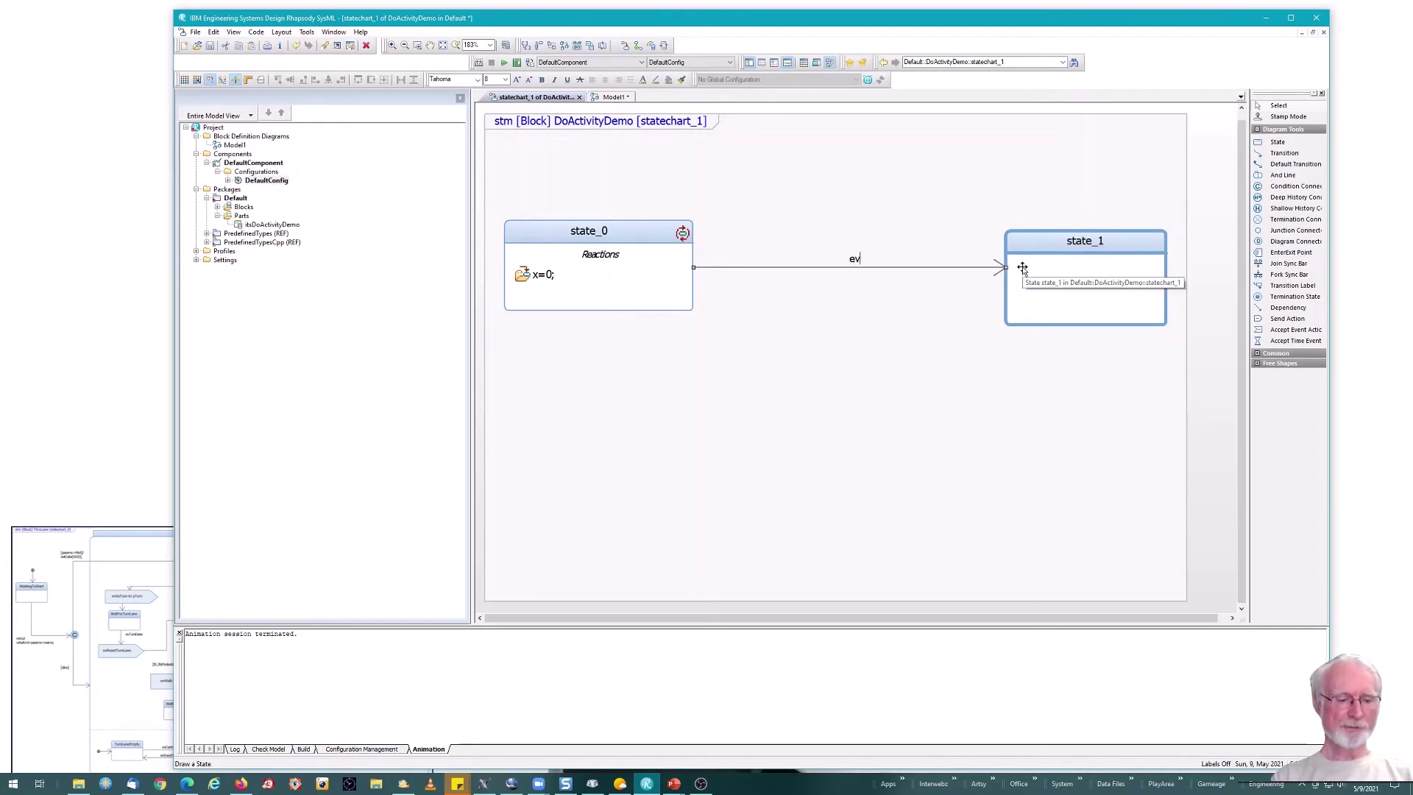
{"action": "left_click", "coordinate": [896, 365]}
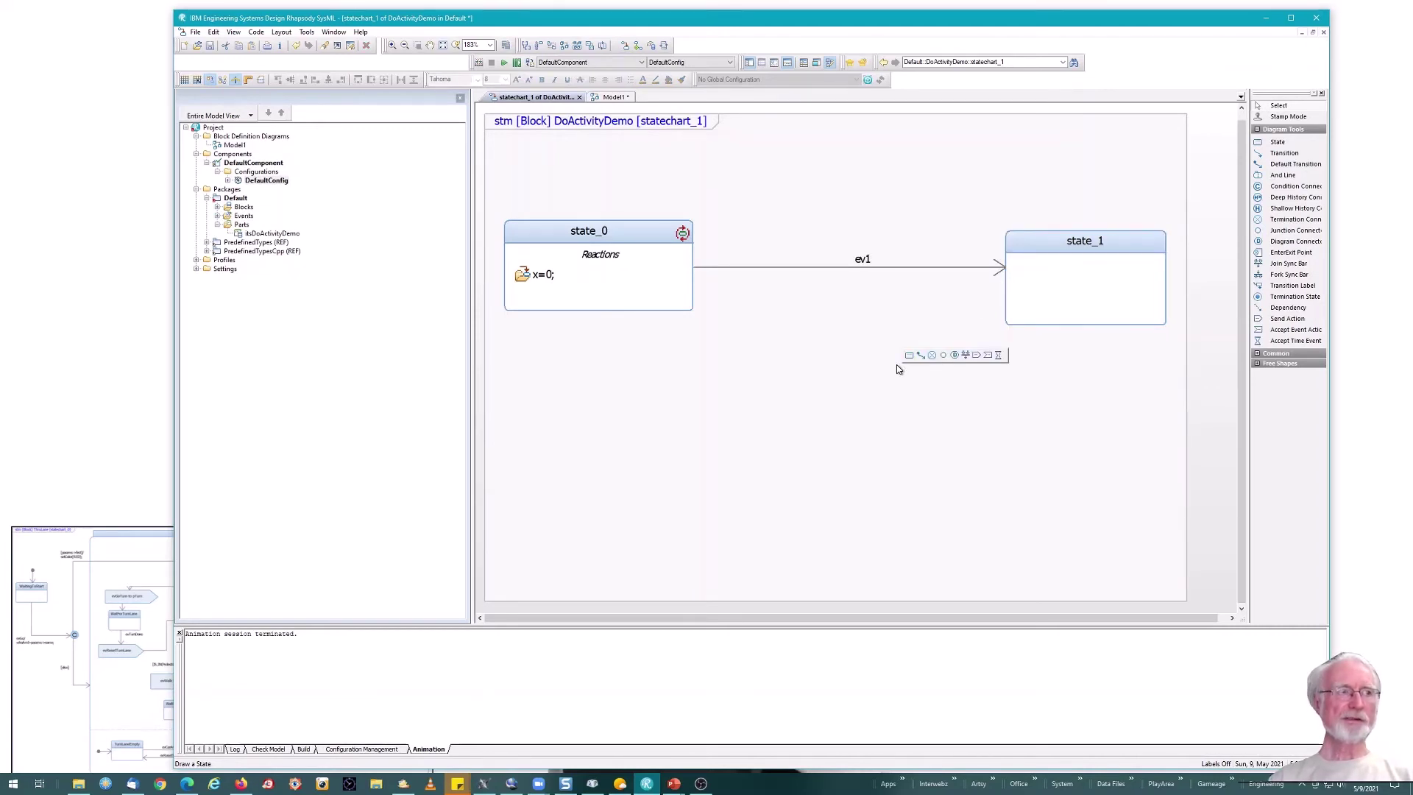
{"action": "left_click", "coordinate": [218, 215]}
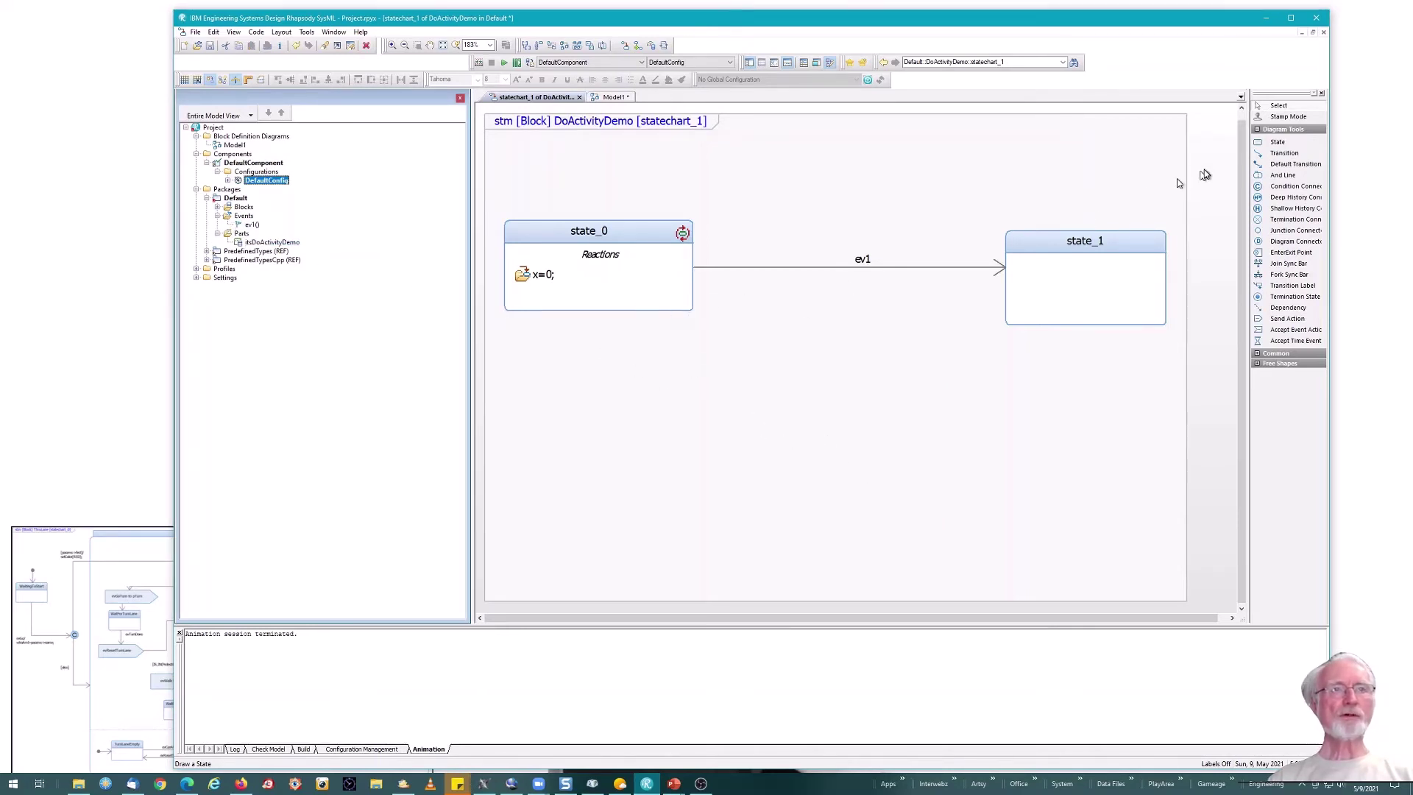
- Add a default transition pointing into state_0
{"action": "left_click", "coordinate": [1280, 164]}
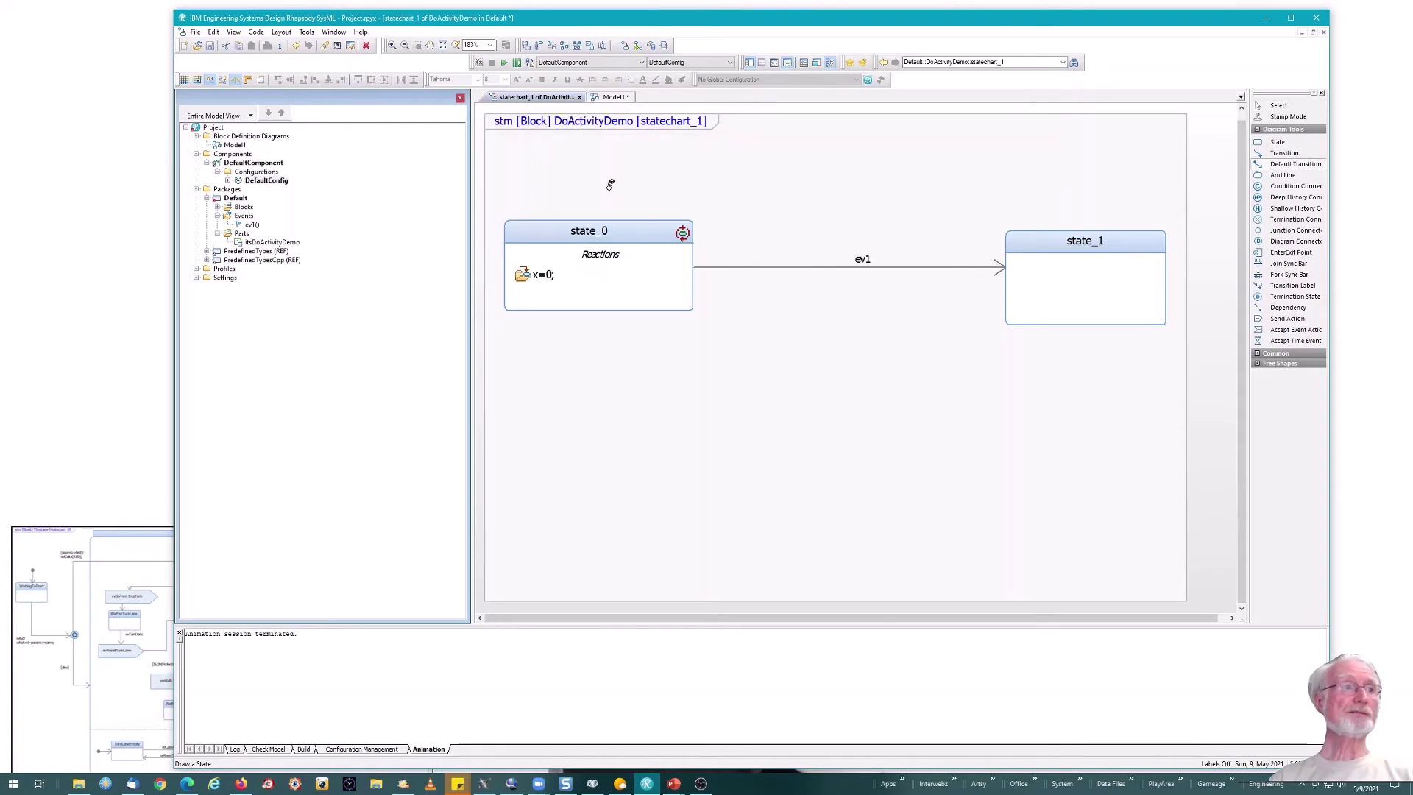
{"action": "left_click", "coordinate": [611, 180]}
{"action": "left_click", "coordinate": [615, 229]}
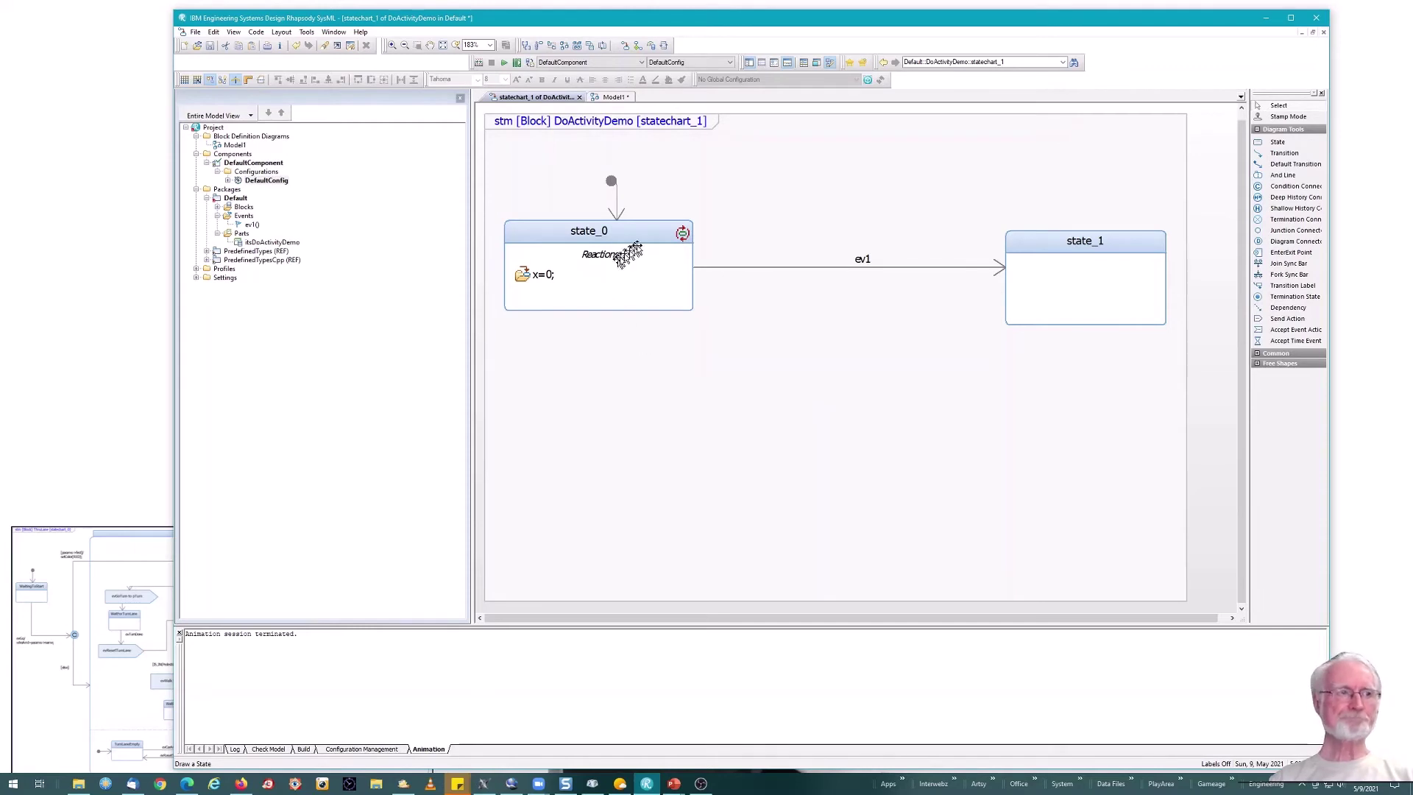
{"action": "double_click", "coordinate": [636, 239]}
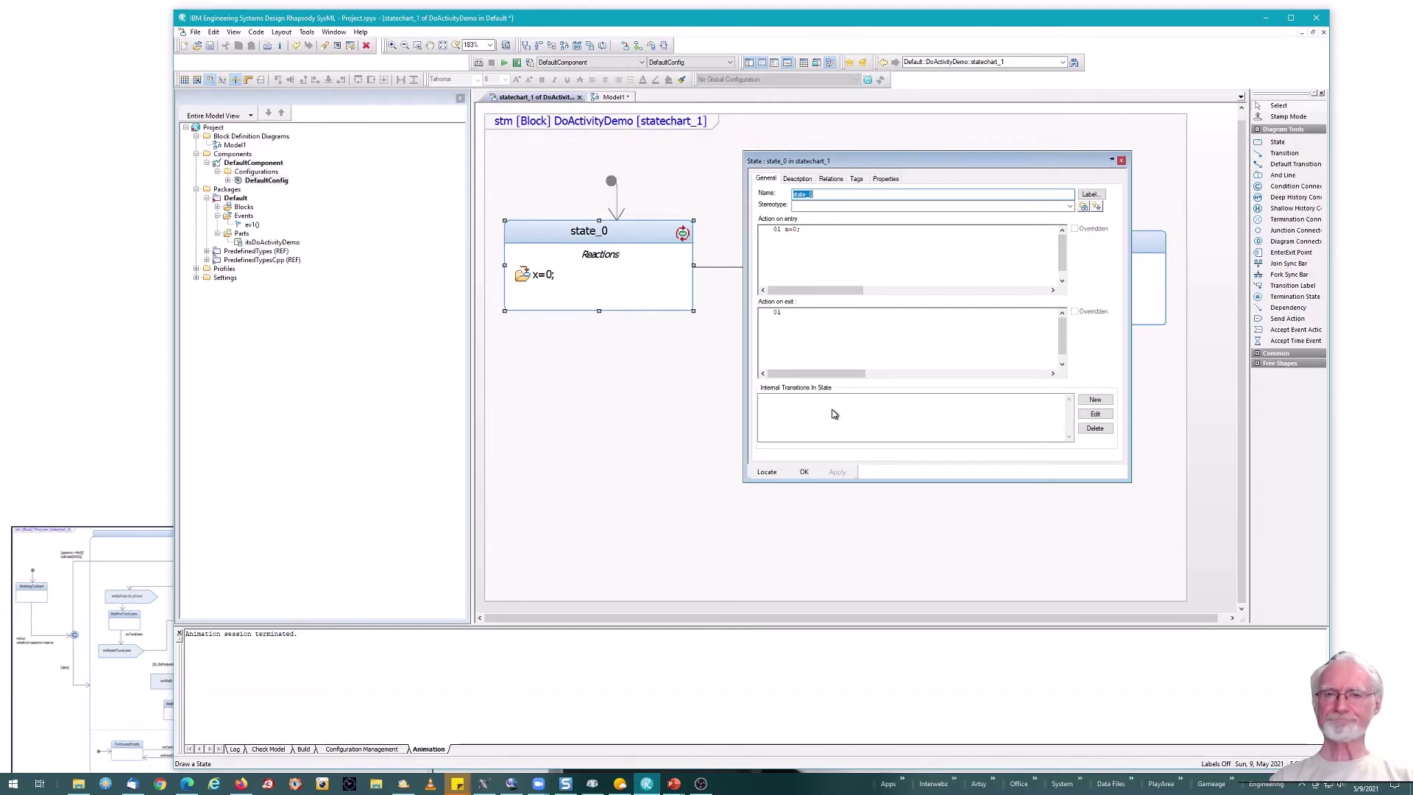
{"action": "left_click", "coordinate": [808, 471]}
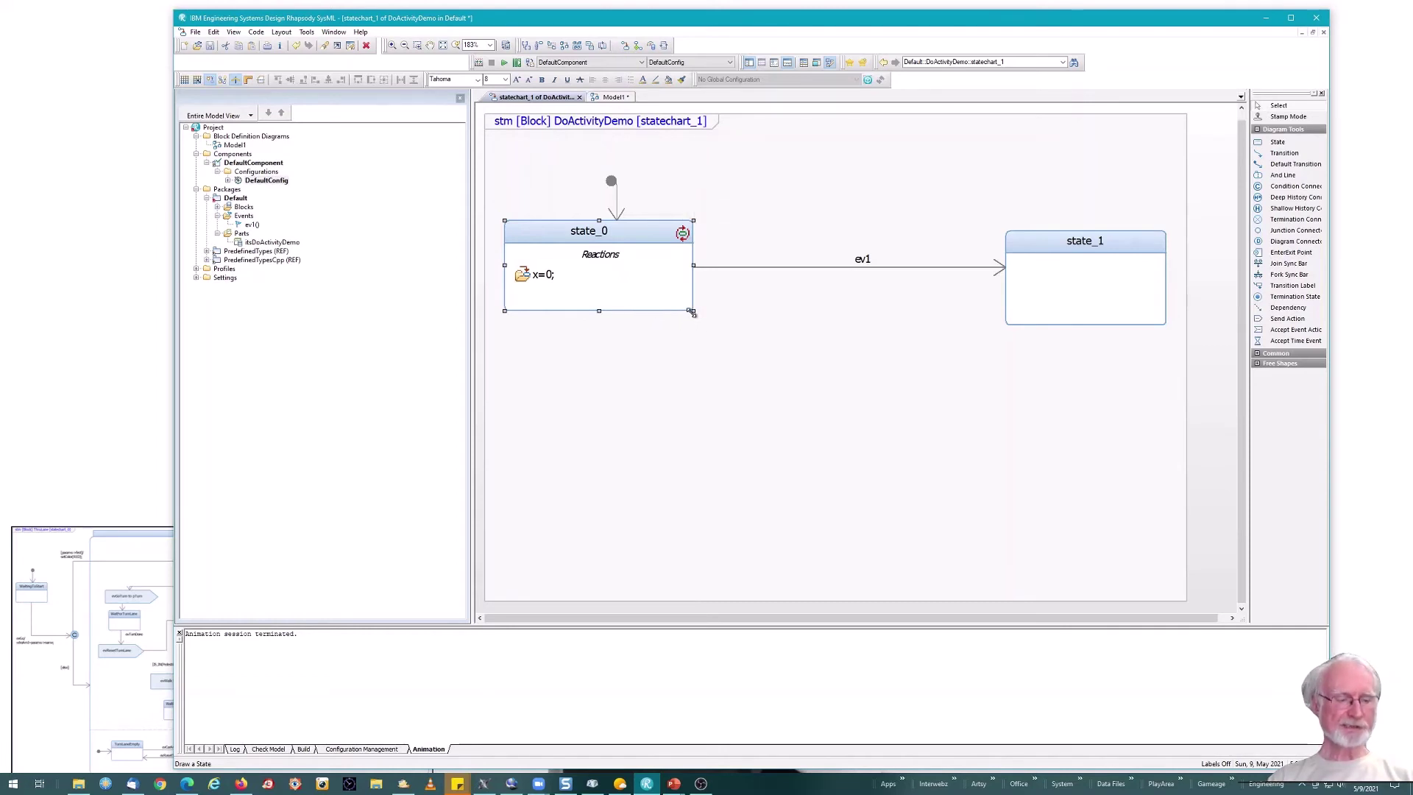
- Stretch state_0 larger, draw Inner1 inside it, and open Inner1's Features dialog
{"action": "left_click_drag", "start_coordinate": [693, 312], "coordinate": [875, 513]}
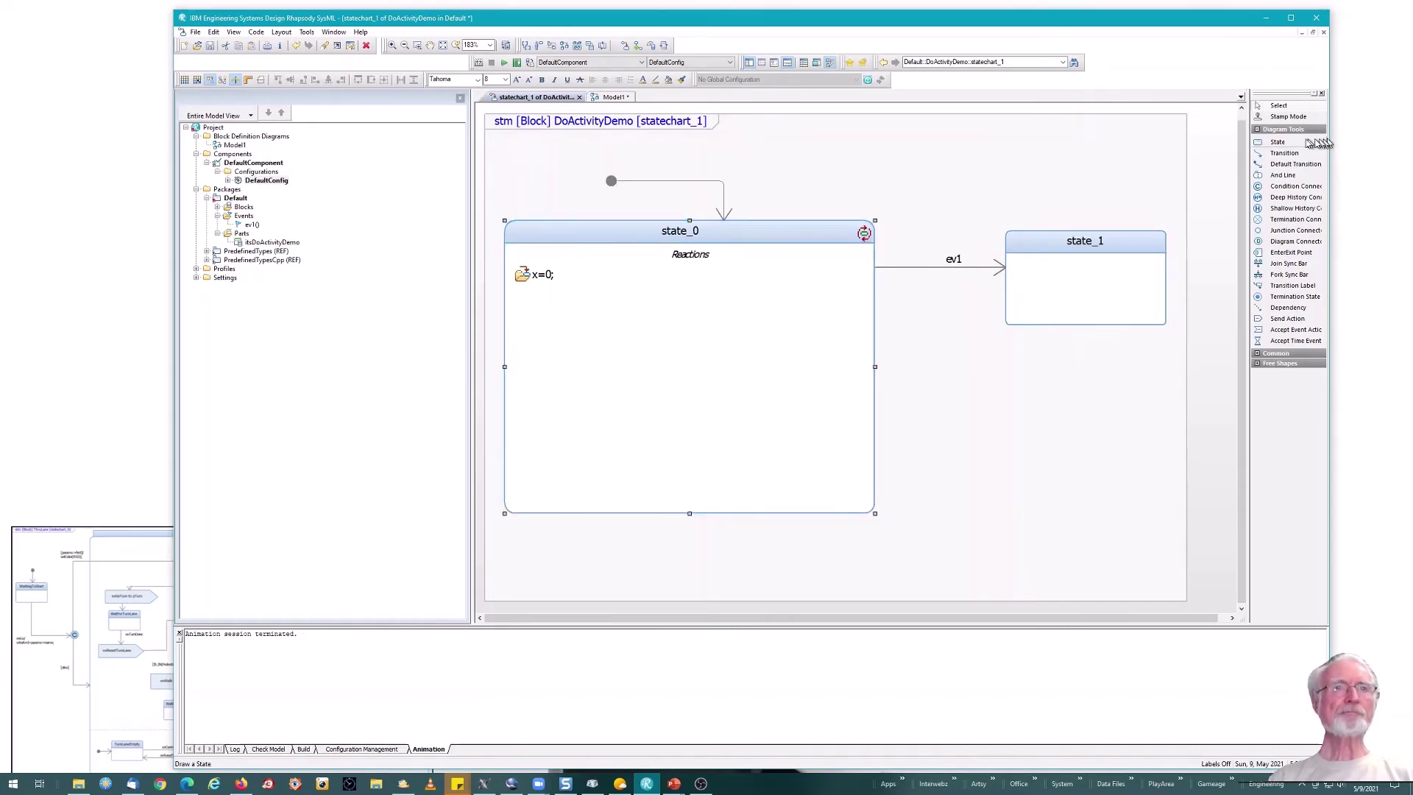
{"action": "left_click", "coordinate": [1279, 142]}
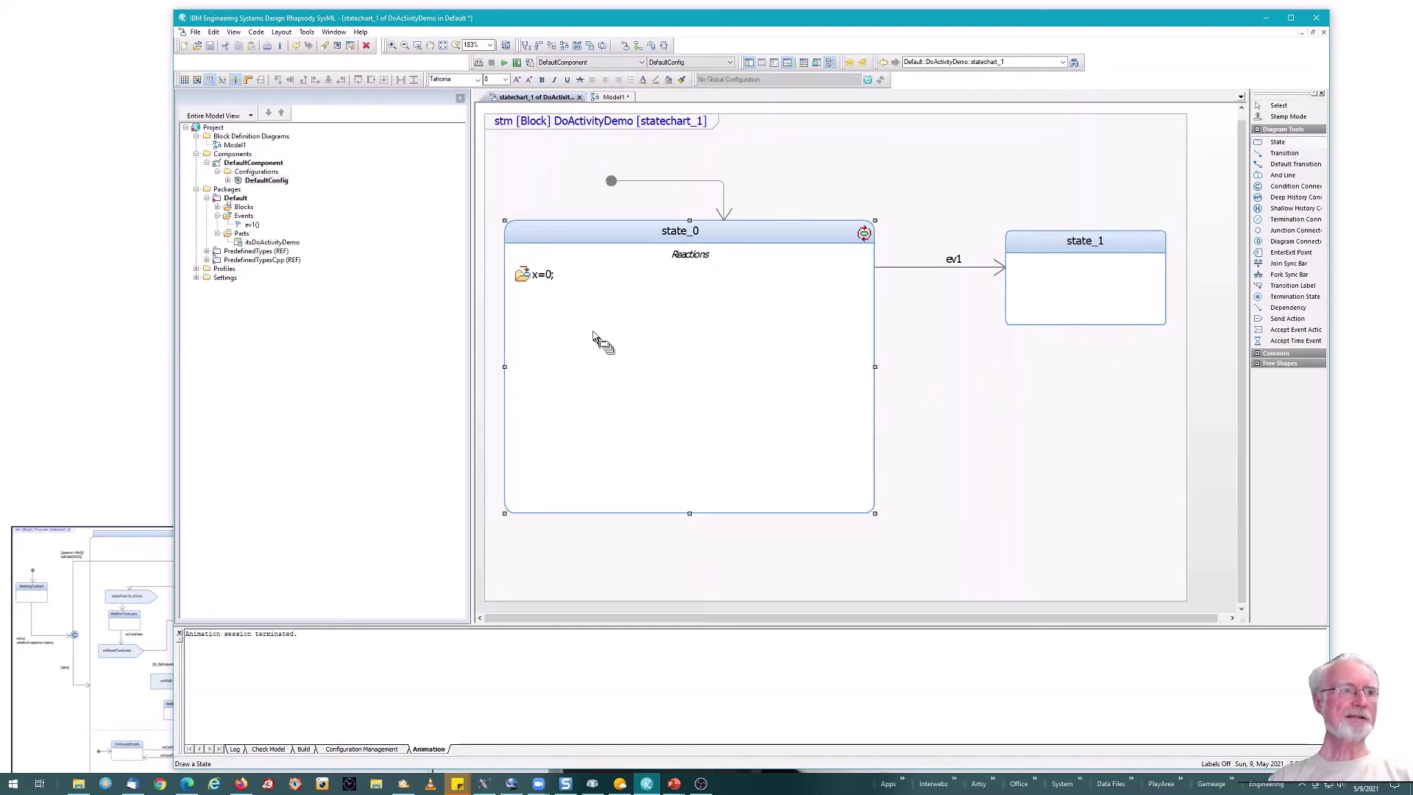
{"action": "left_click_drag", "start_coordinate": [595, 339], "coordinate": [755, 404]}
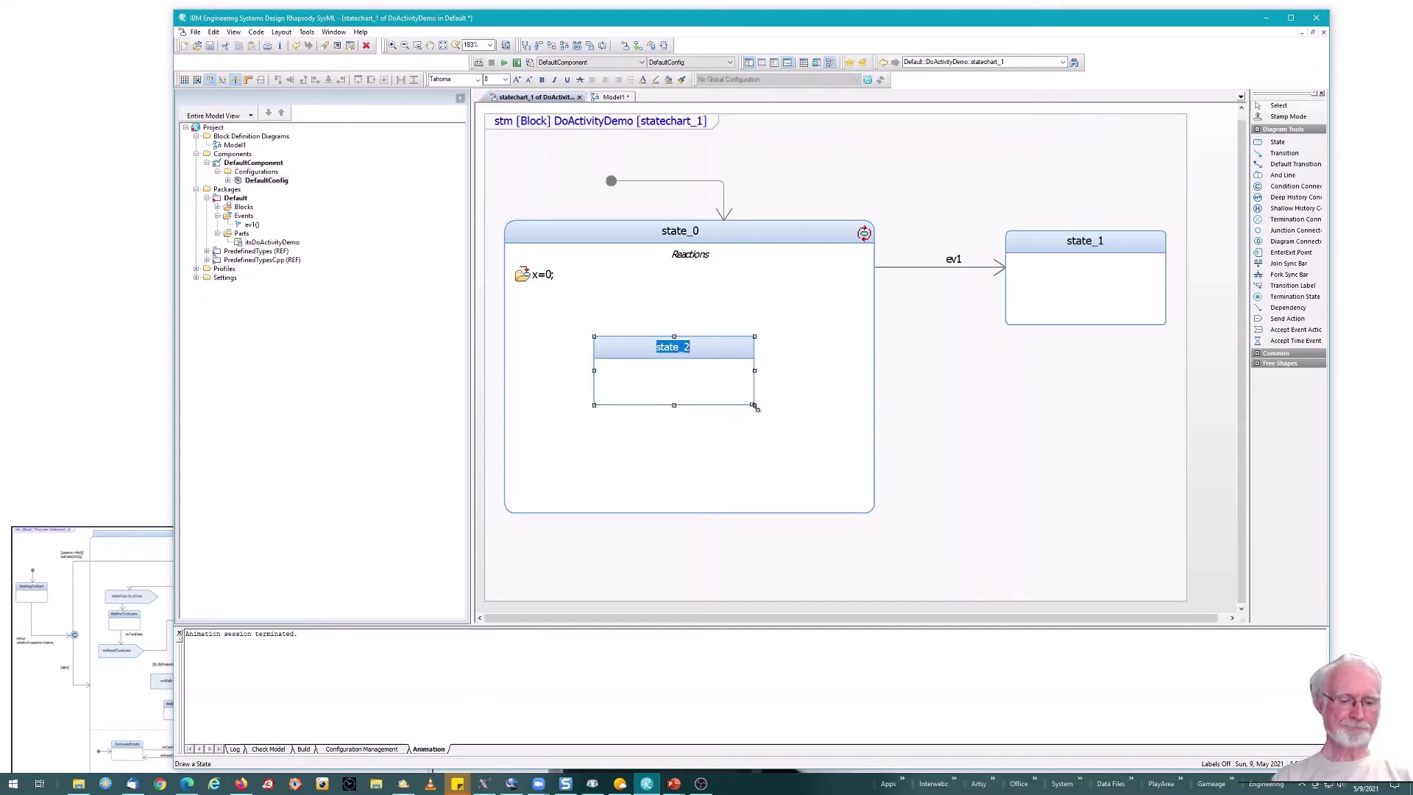
{"action": "type", "text": "Inner1"}
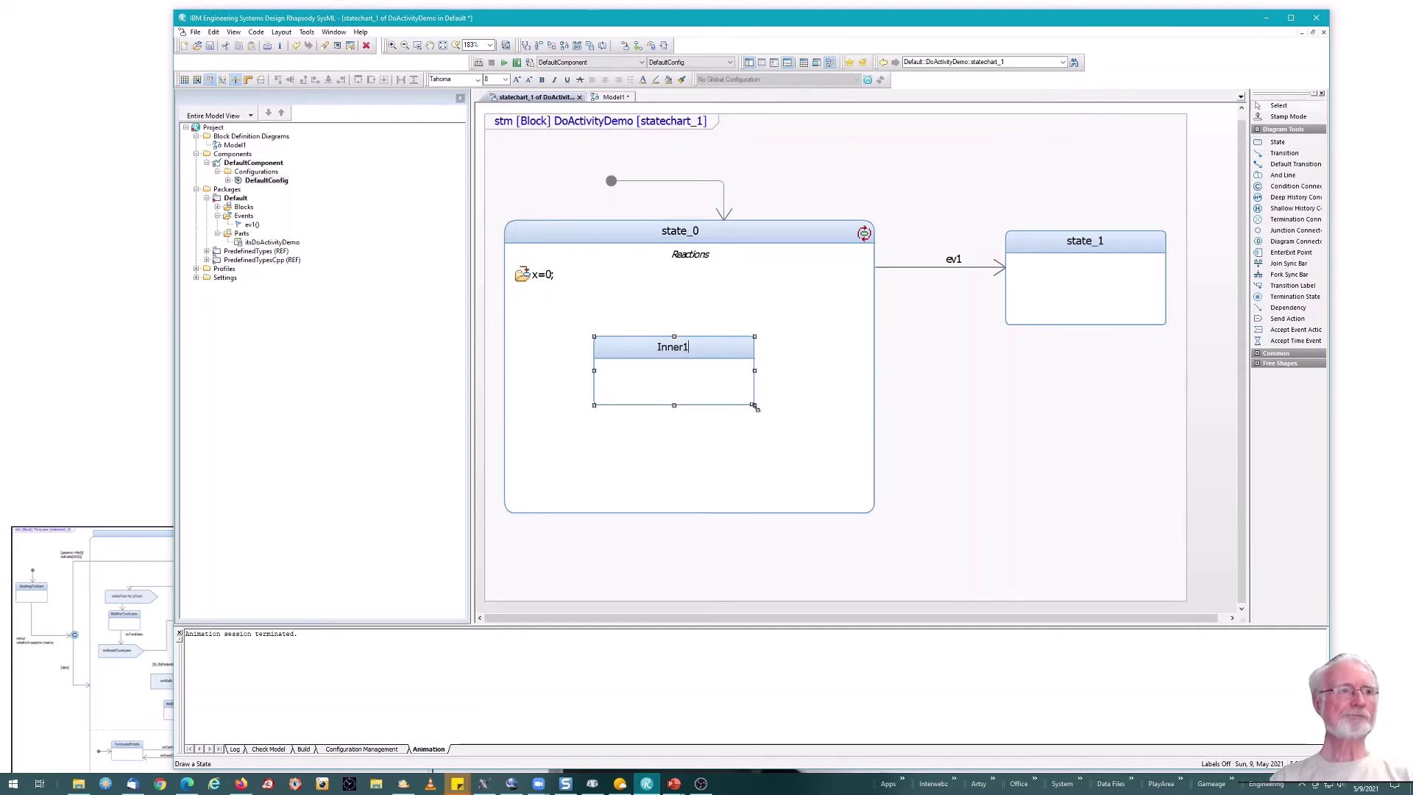
{"action": "key", "text": "Return"}
{"action": "double_click", "coordinate": [736, 346]}
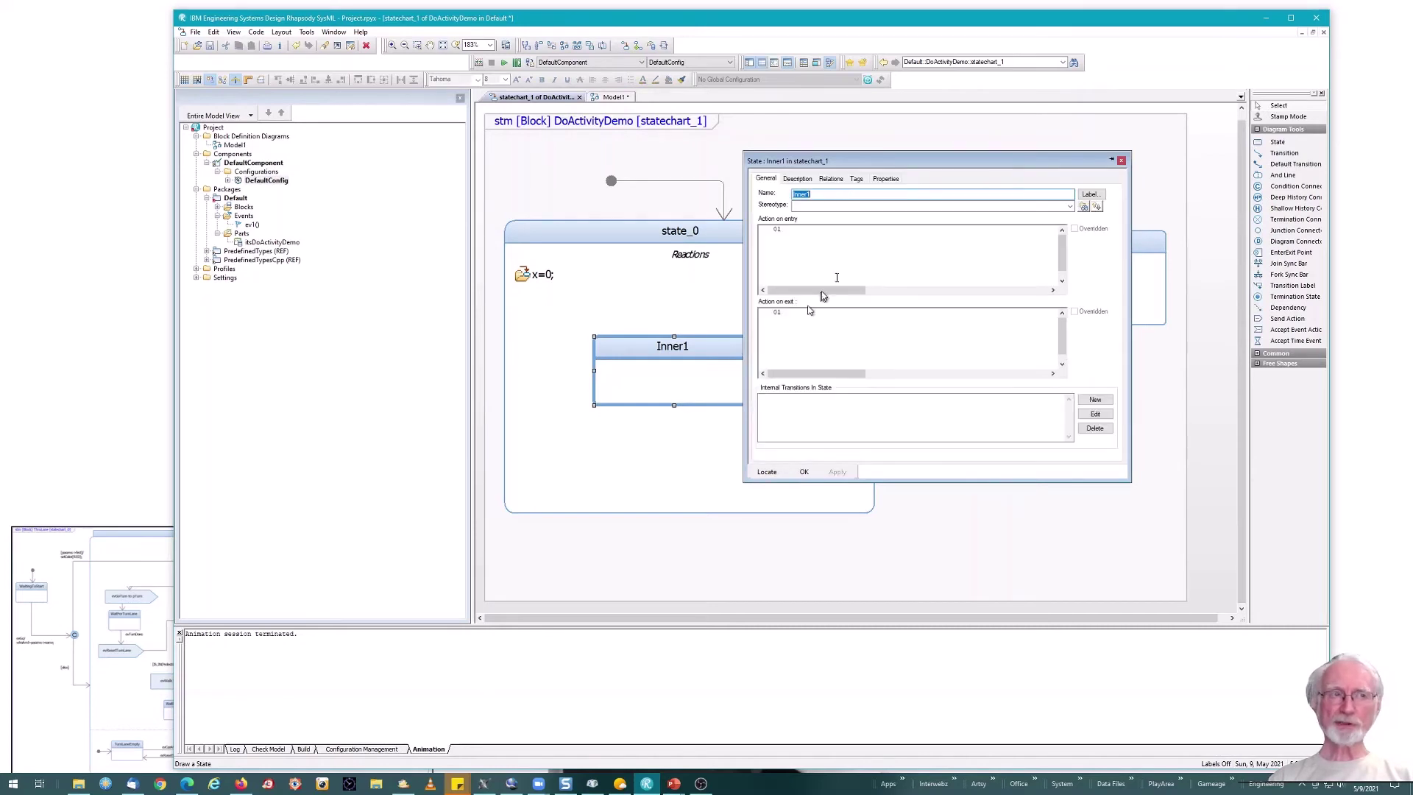
- Set Inner1's Action on entry to x=x+1;
{"action": "left_click", "coordinate": [784, 232]}
{"action": "type", "text": "x=x+1;"}
{"action": "left_click", "coordinate": [804, 473]}
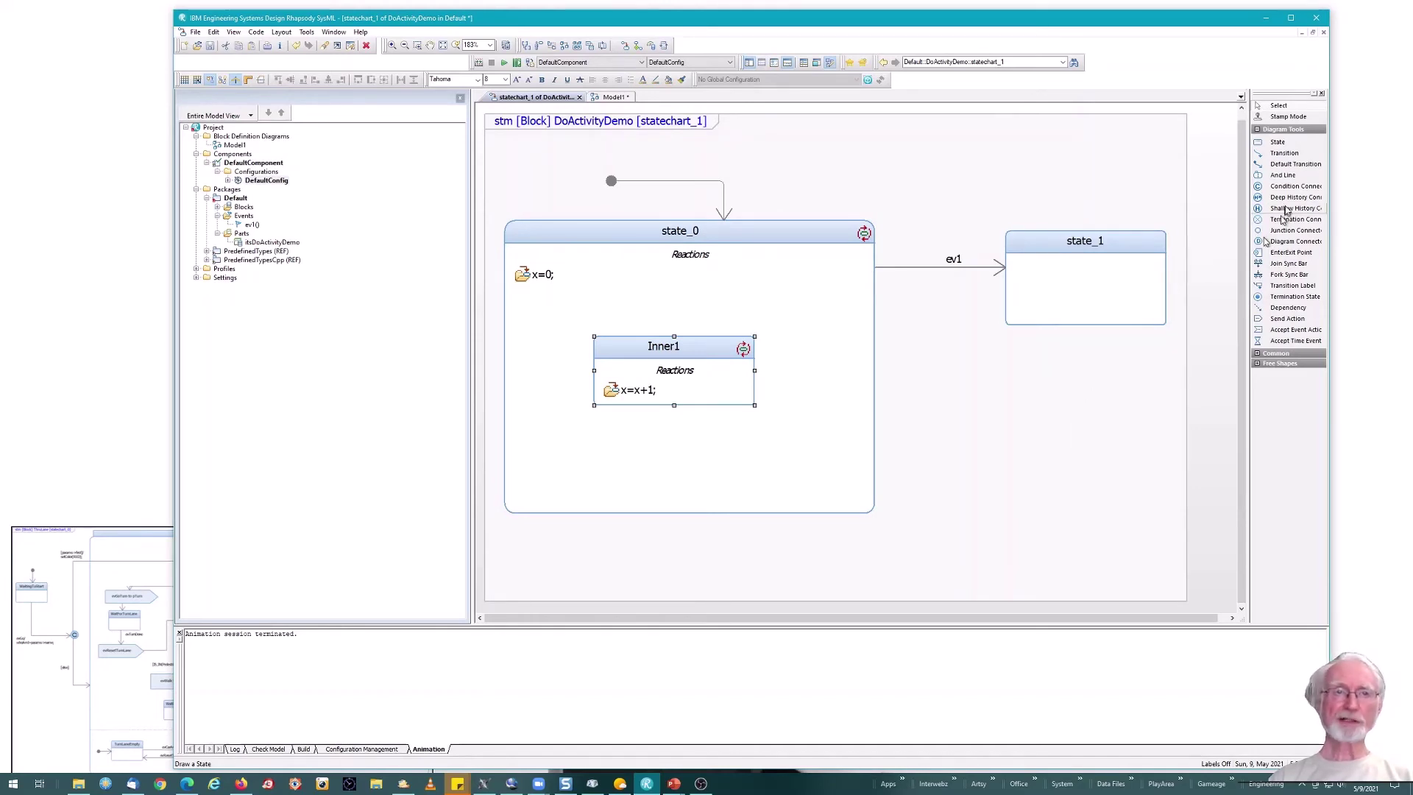
- Draw a nested state Inner2 below Inner1 in state_0 and make it taller
{"action": "left_click", "coordinate": [1277, 142]}
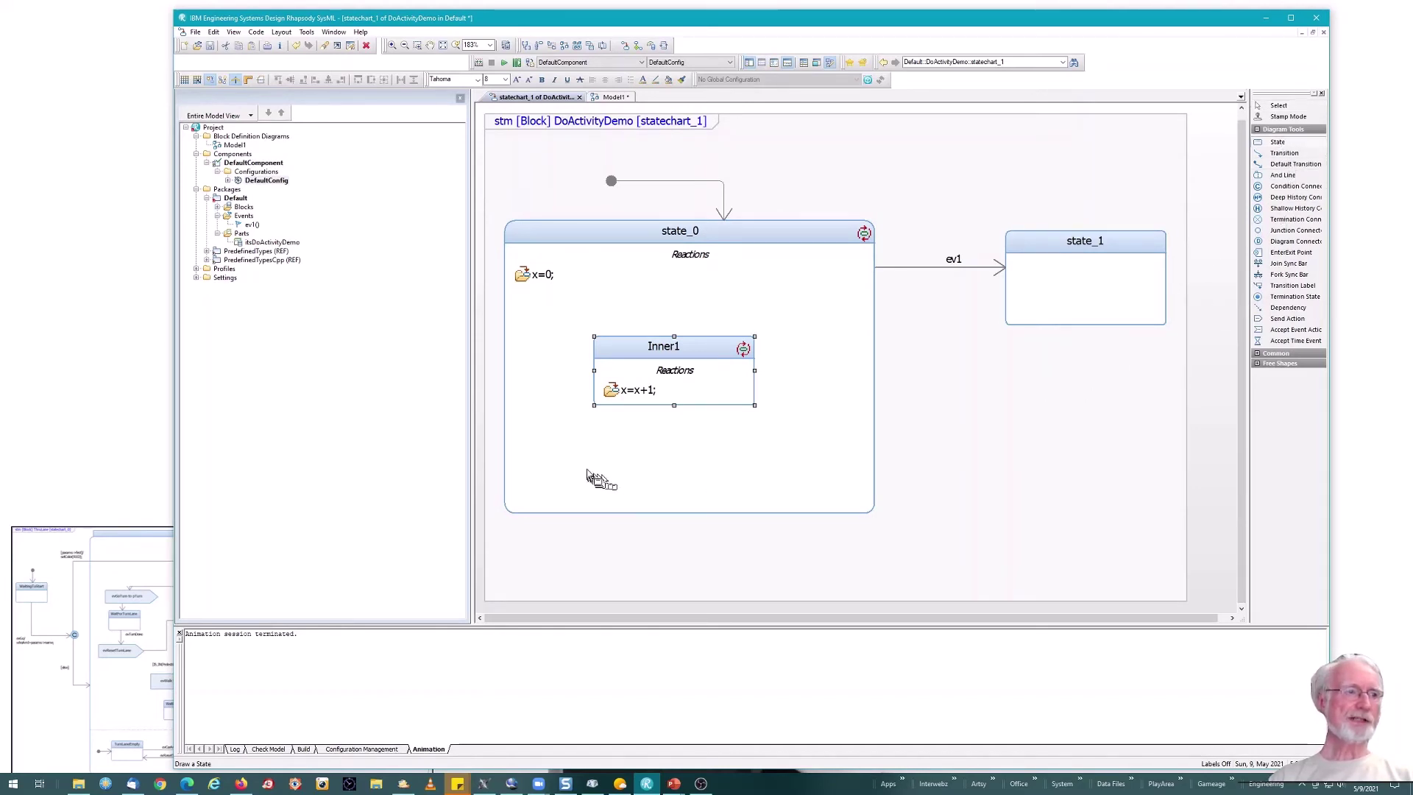
{"action": "left_click_drag", "start_coordinate": [589, 452], "coordinate": [756, 508]}
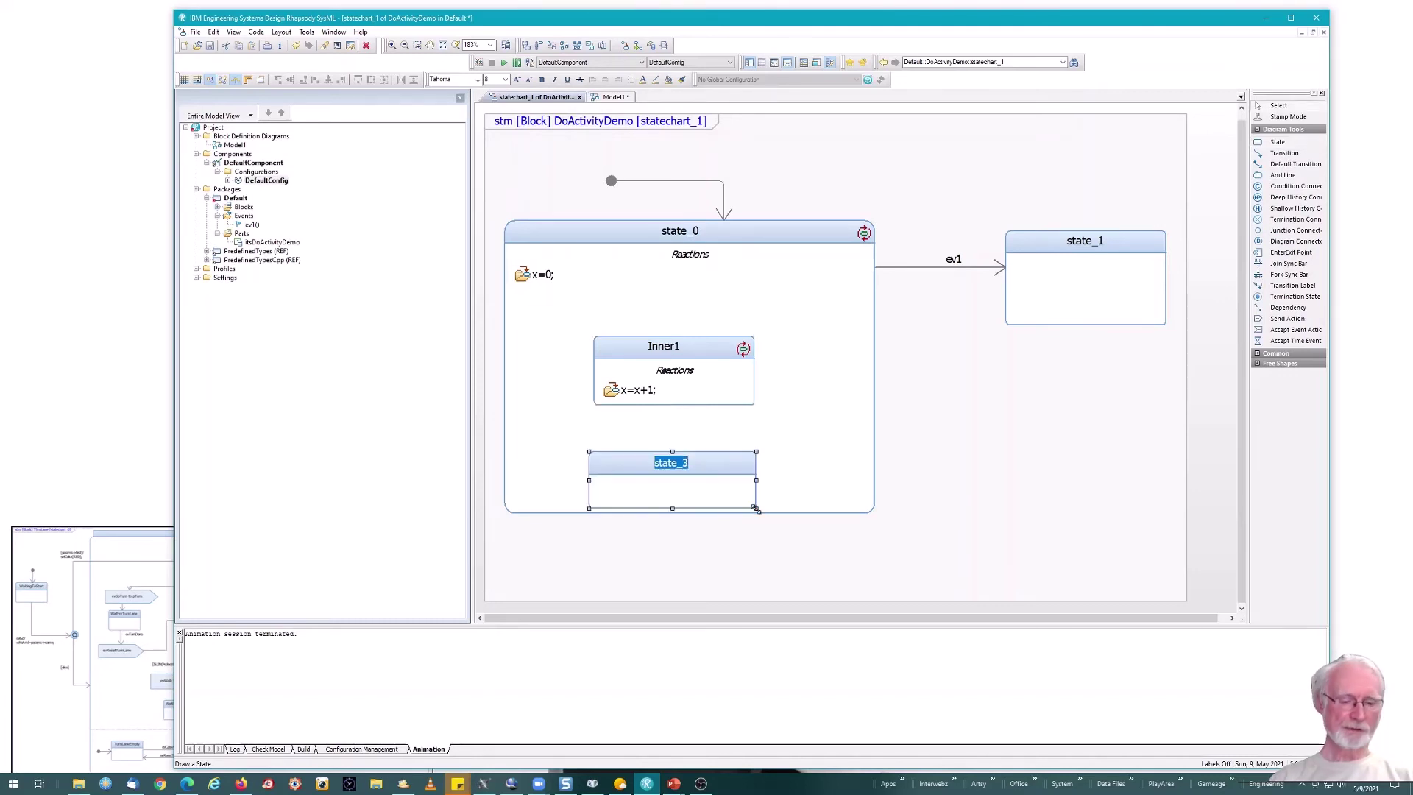
{"action": "type", "text": "Inner2"}
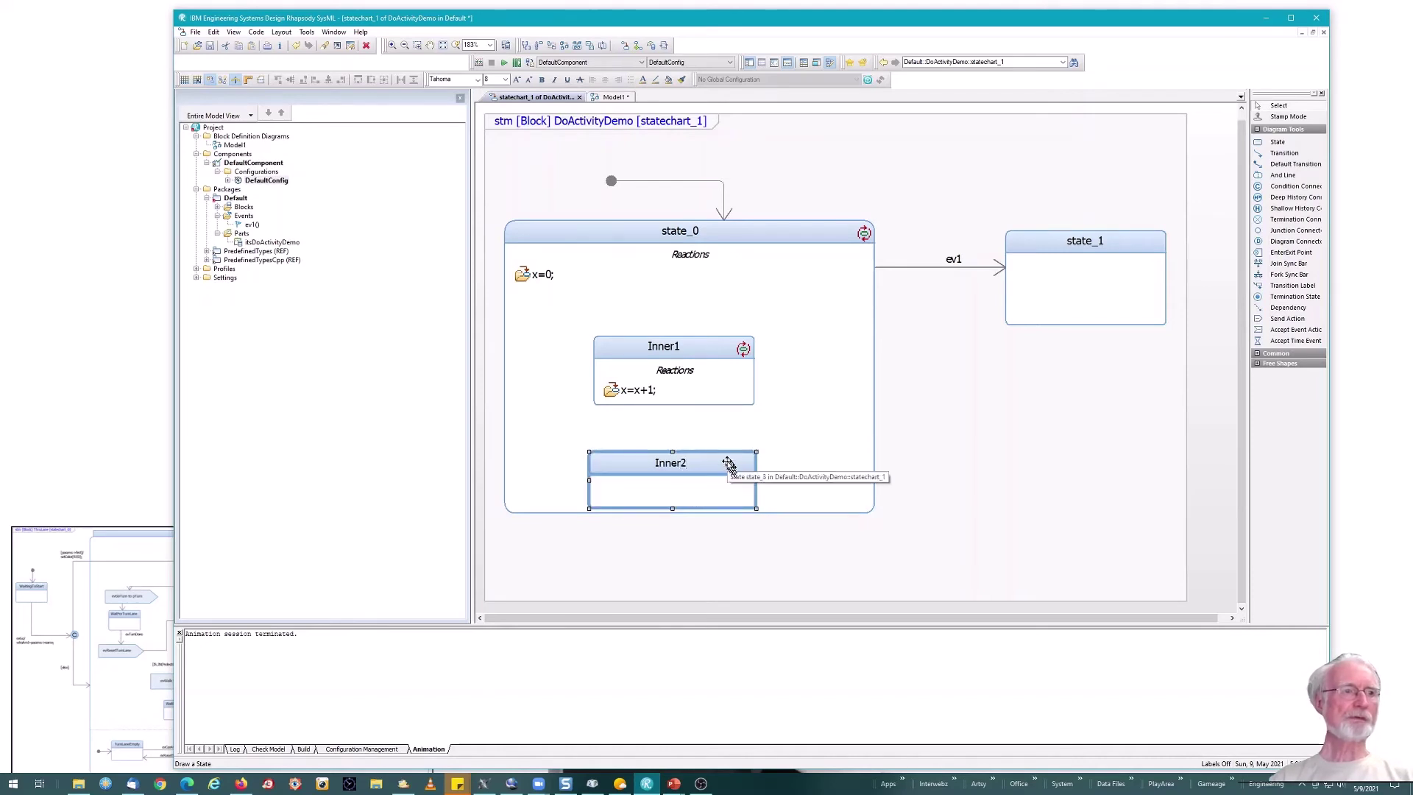
{"action": "key", "text": "Return"}
{"action": "left_click_drag", "start_coordinate": [672, 451], "coordinate": [672, 439]}
- Set Inner2's Action on entry to std::cout << x << std::endl;
{"action": "double_click", "coordinate": [725, 452]}
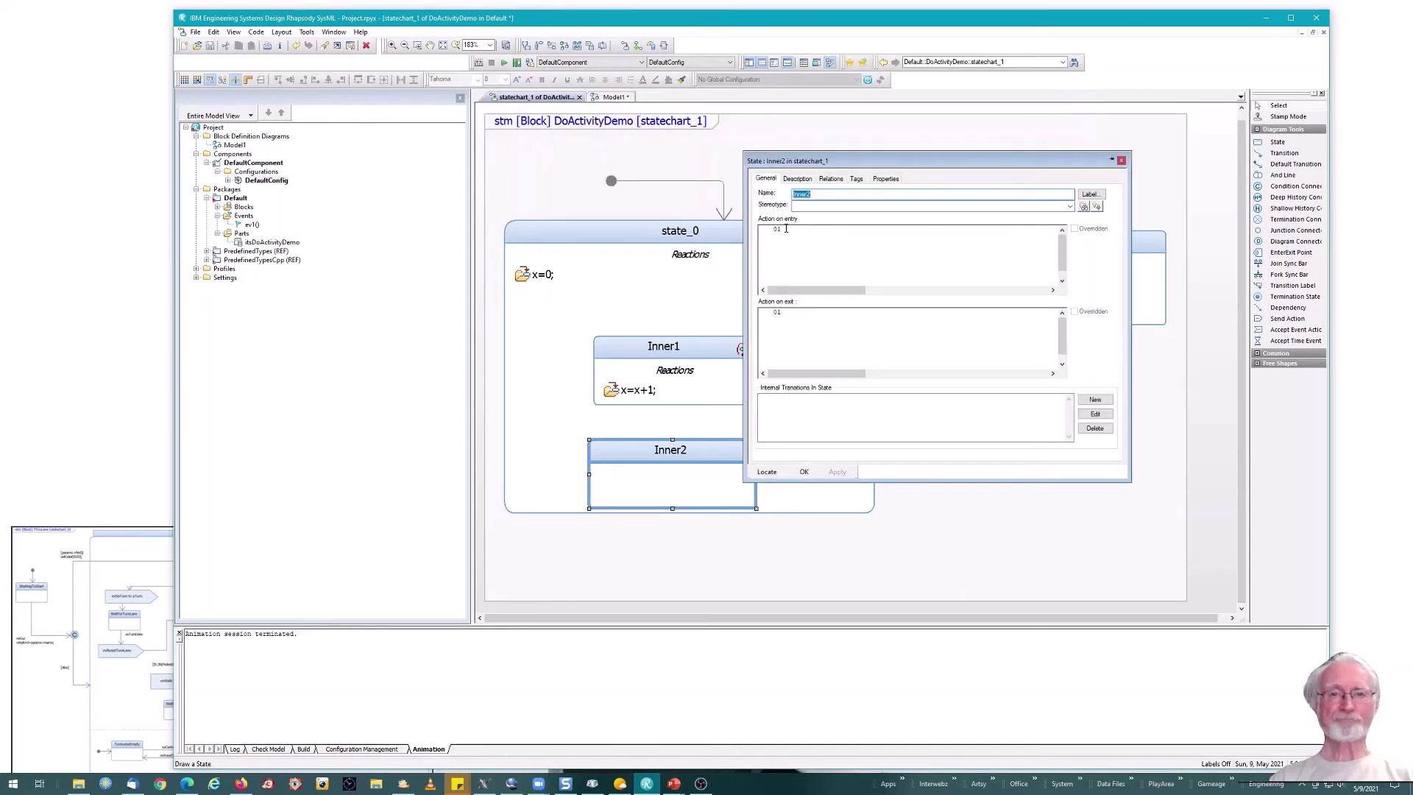
{"action": "left_click", "coordinate": [786, 229]}
{"action": "type", "text": "std::"}
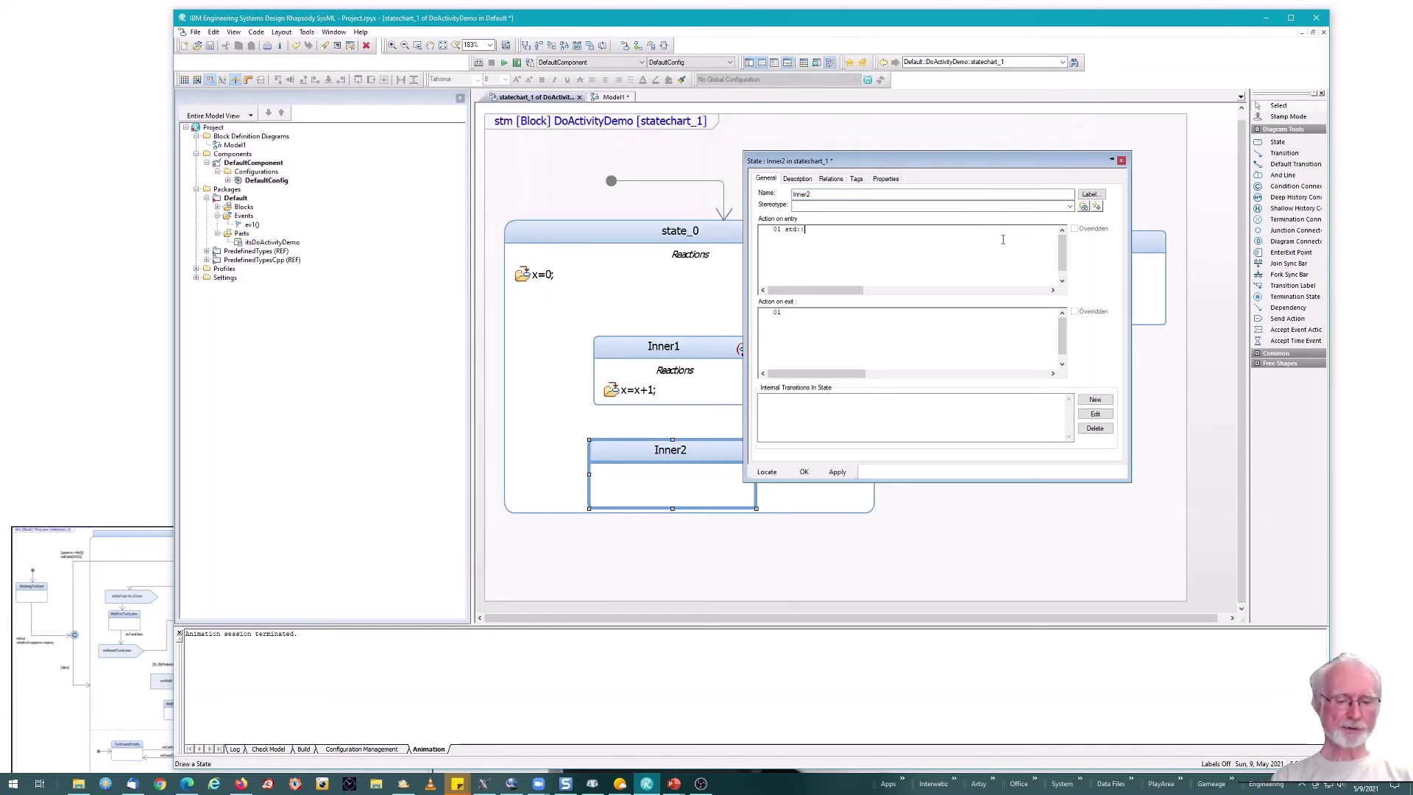
{"action": "type", "text": "cout << x << std::"}
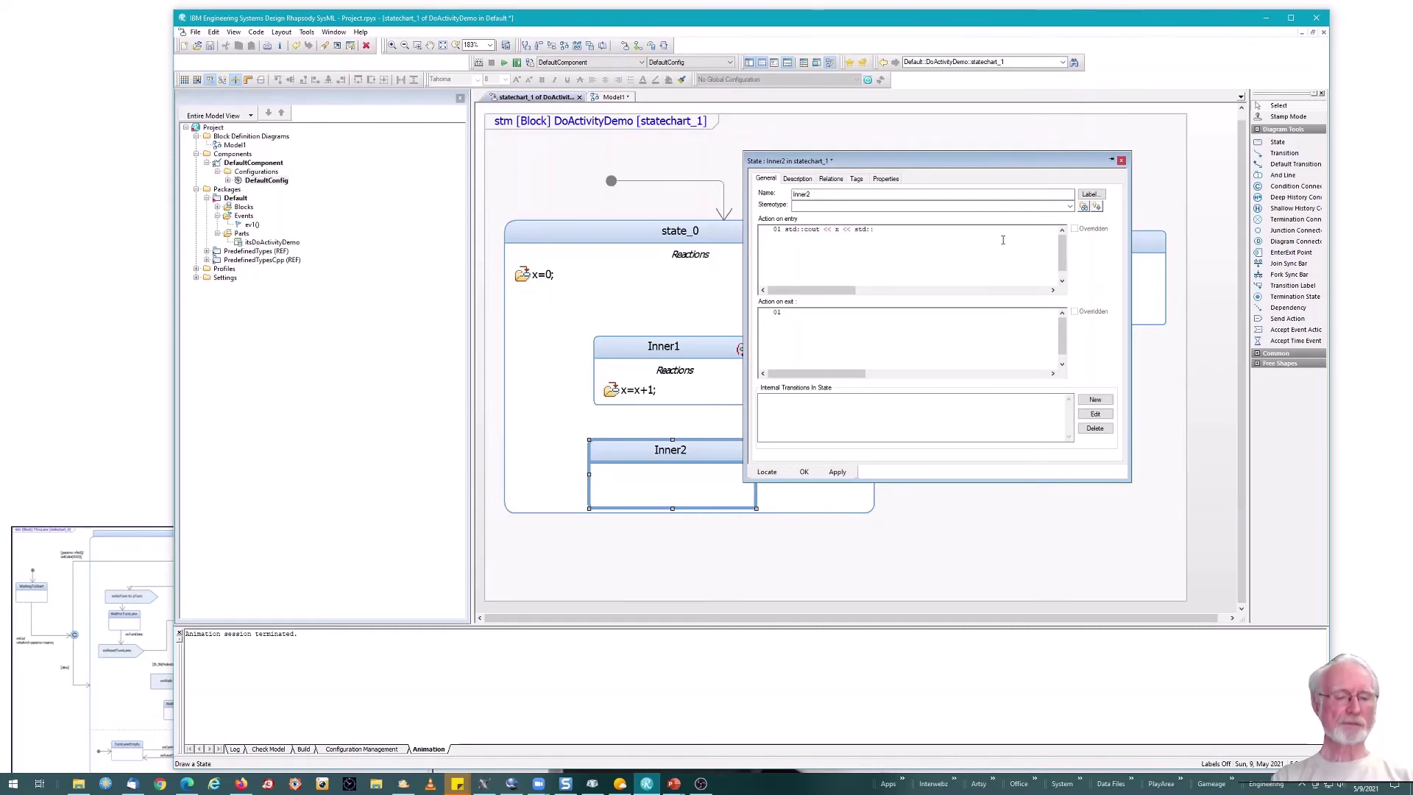
{"action": "type", "text": "end"}
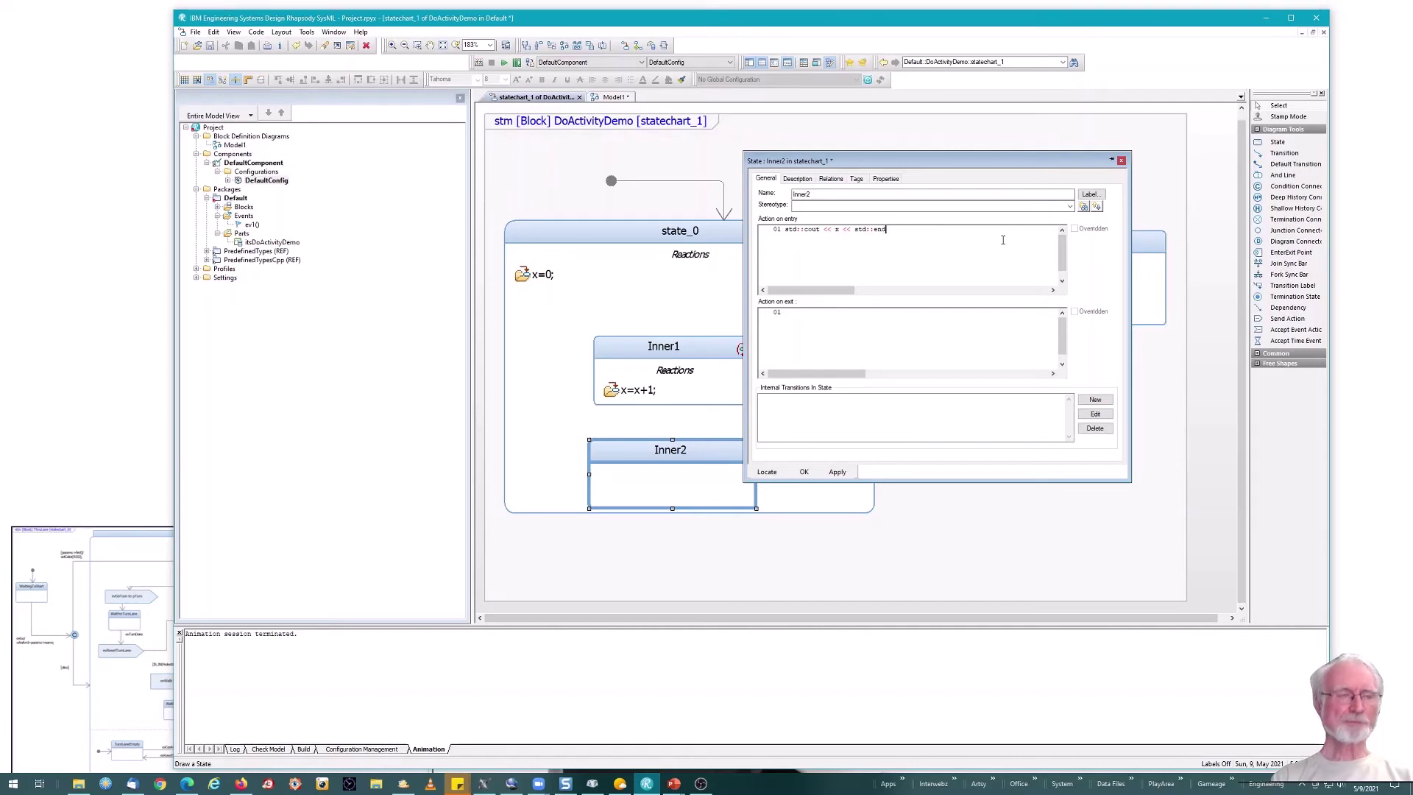
{"action": "type", "text": "l;"}
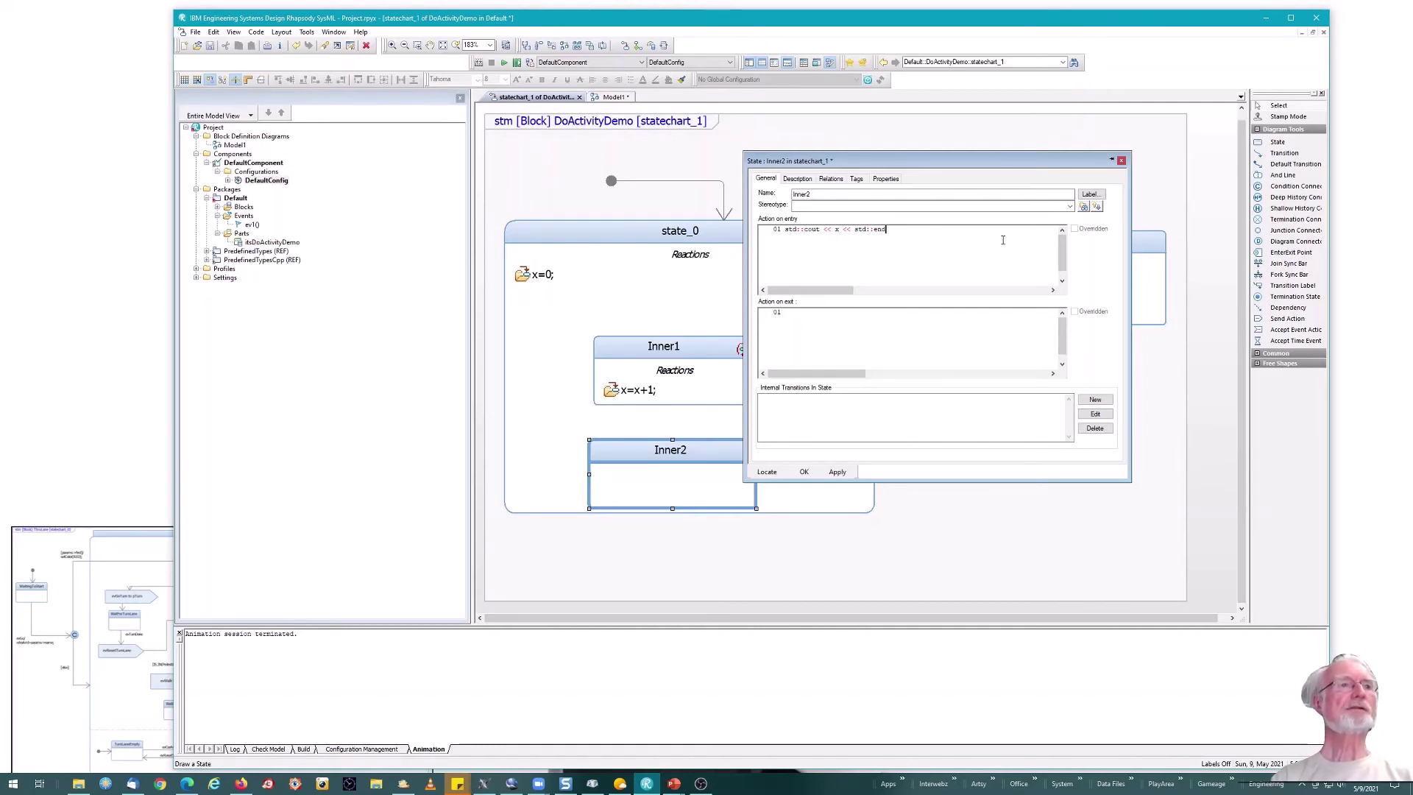
{"action": "type", "text": "l;"}
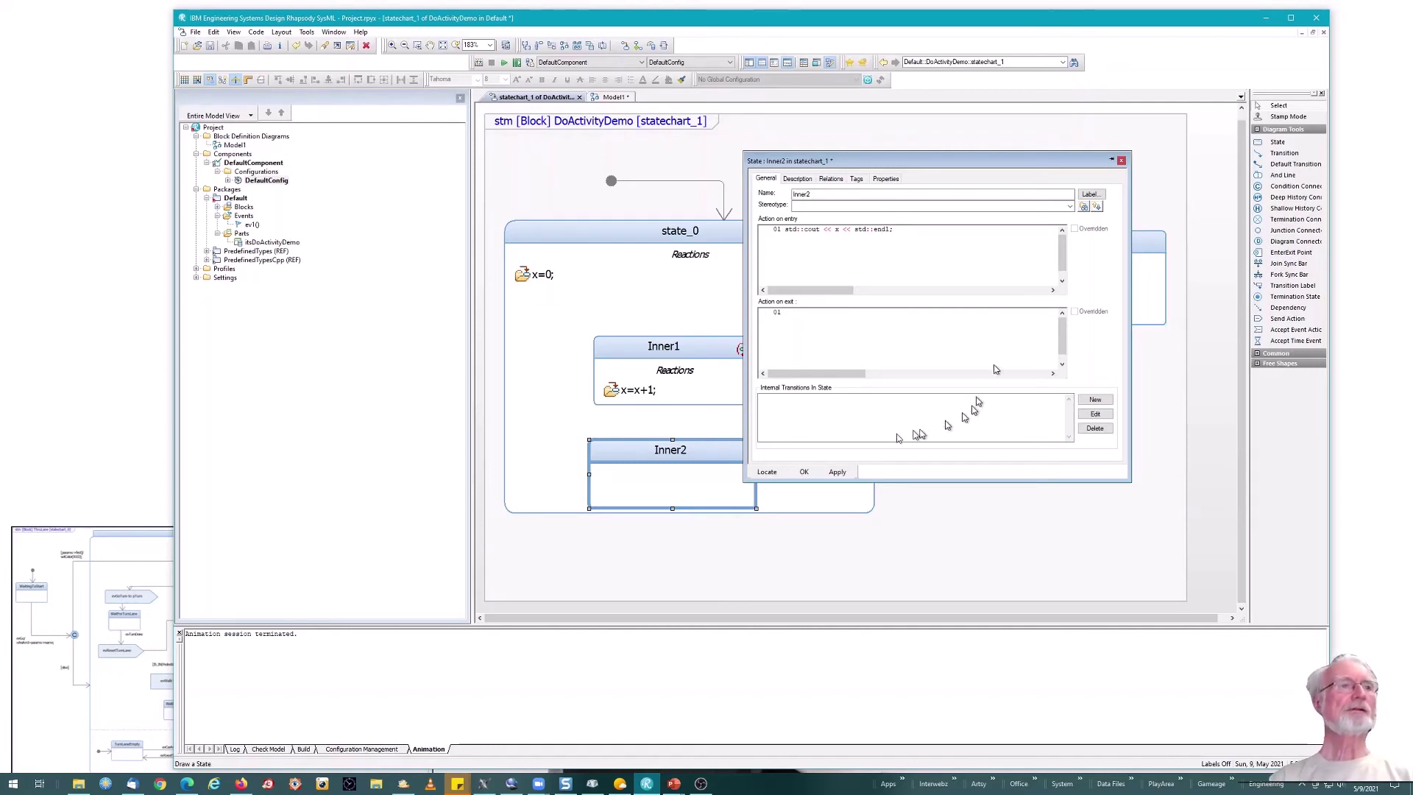
{"action": "left_click", "coordinate": [804, 471]}
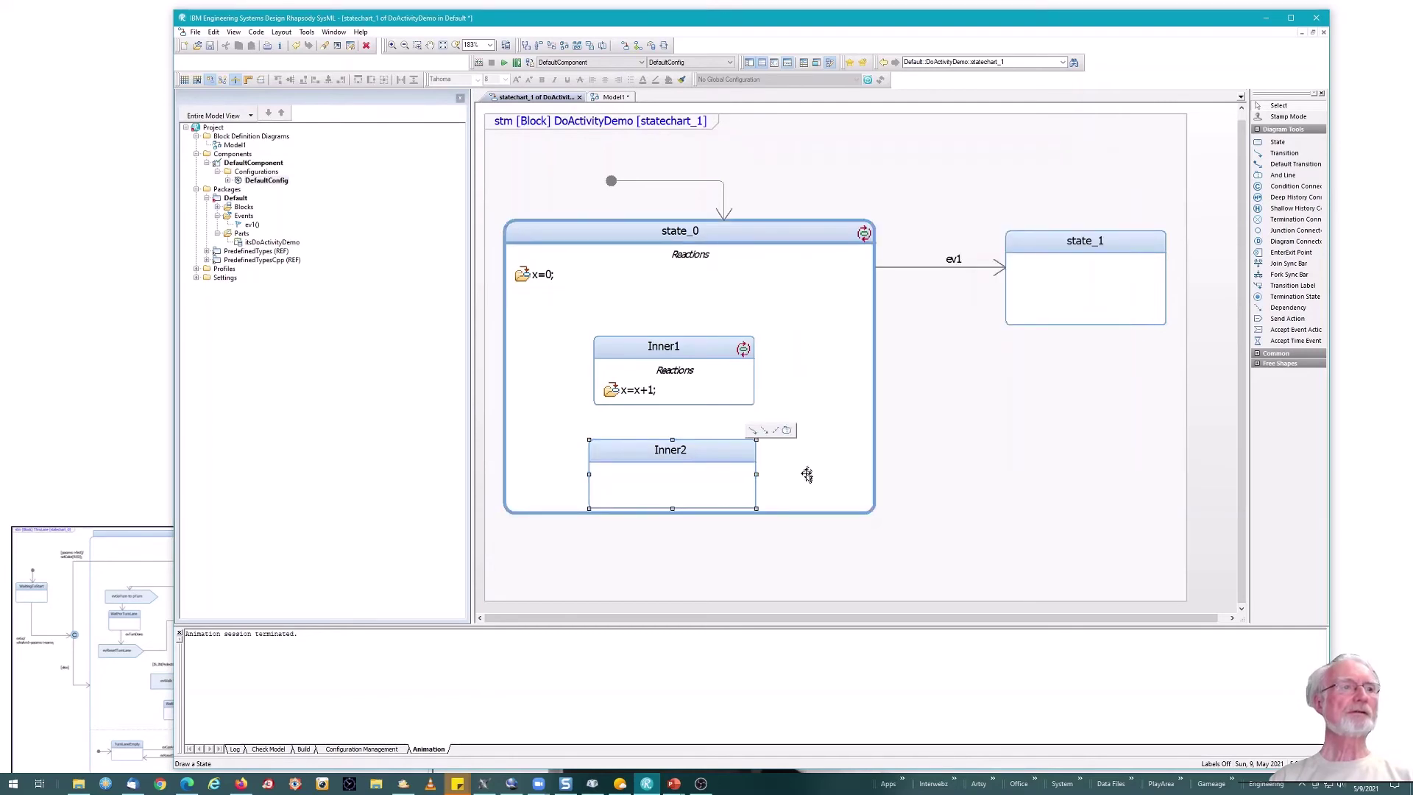
- Nudge Inner1 slightly higher inside state_0
{"action": "left_click", "coordinate": [958, 486]}
{"action": "left_click", "coordinate": [823, 486]}
{"action": "left_click", "coordinate": [725, 395]}
{"action": "left_click_drag", "start_coordinate": [725, 395], "coordinate": [732, 384]}
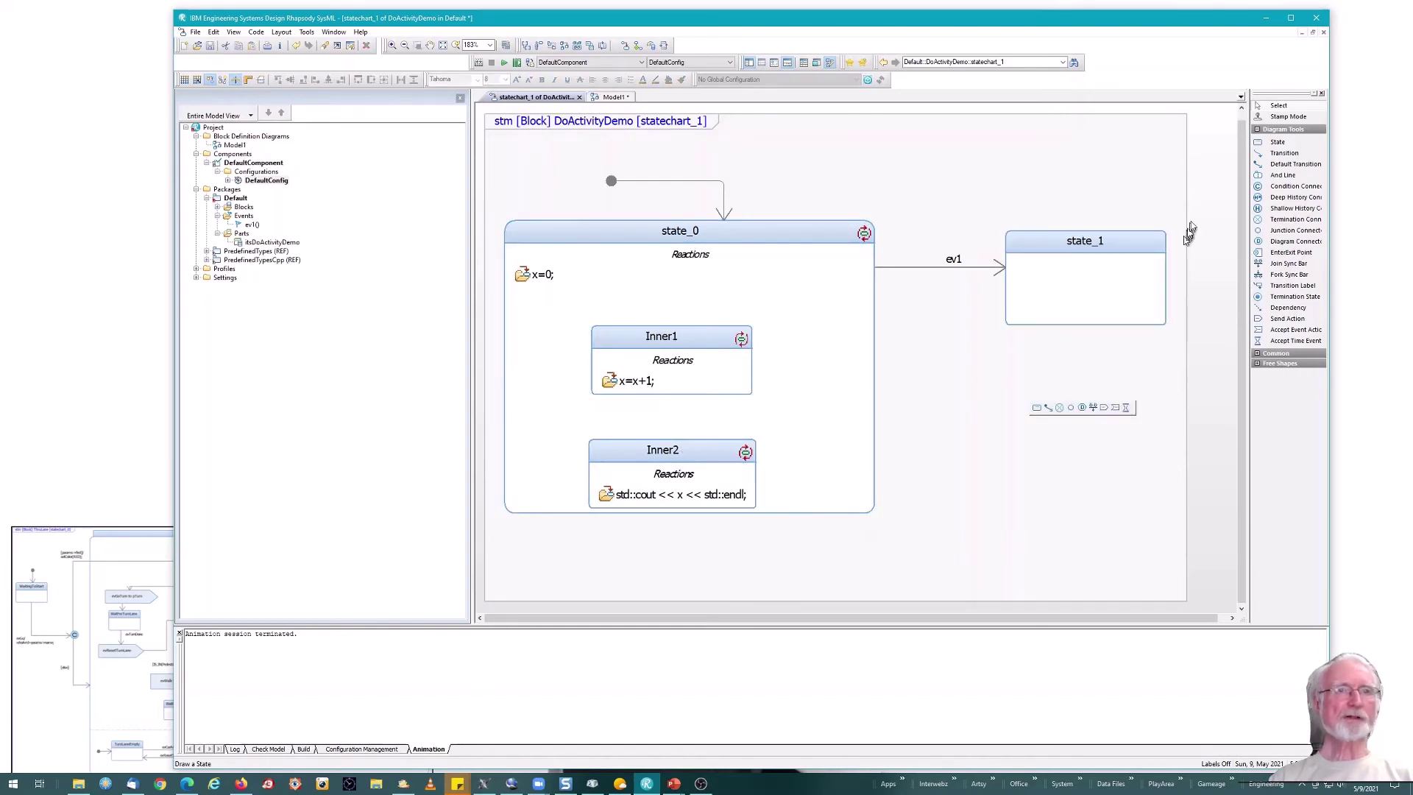
- Add an unlabelled default transition inside state_0 pointing into Inner1
{"action": "left_click", "coordinate": [1286, 164]}
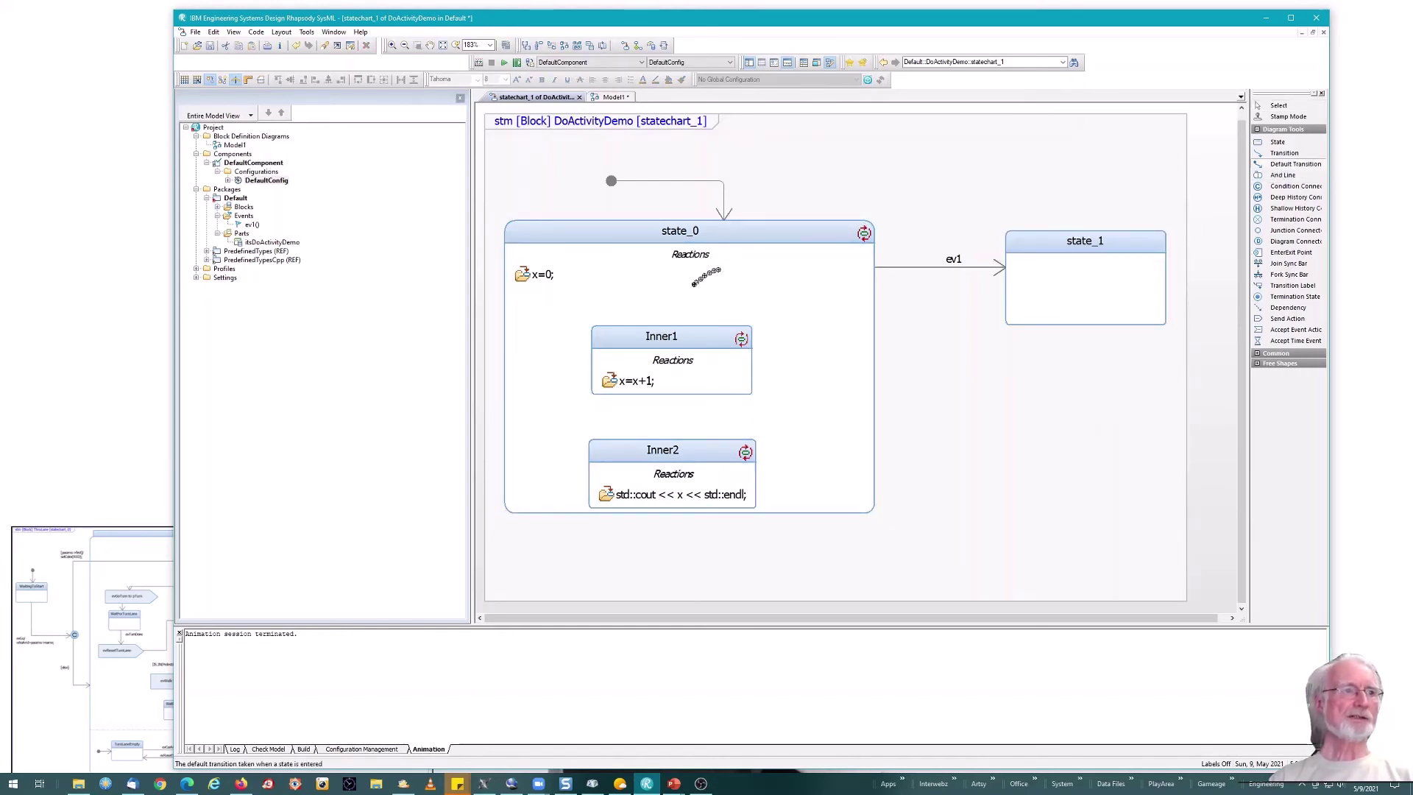
{"action": "left_click", "coordinate": [685, 295]}
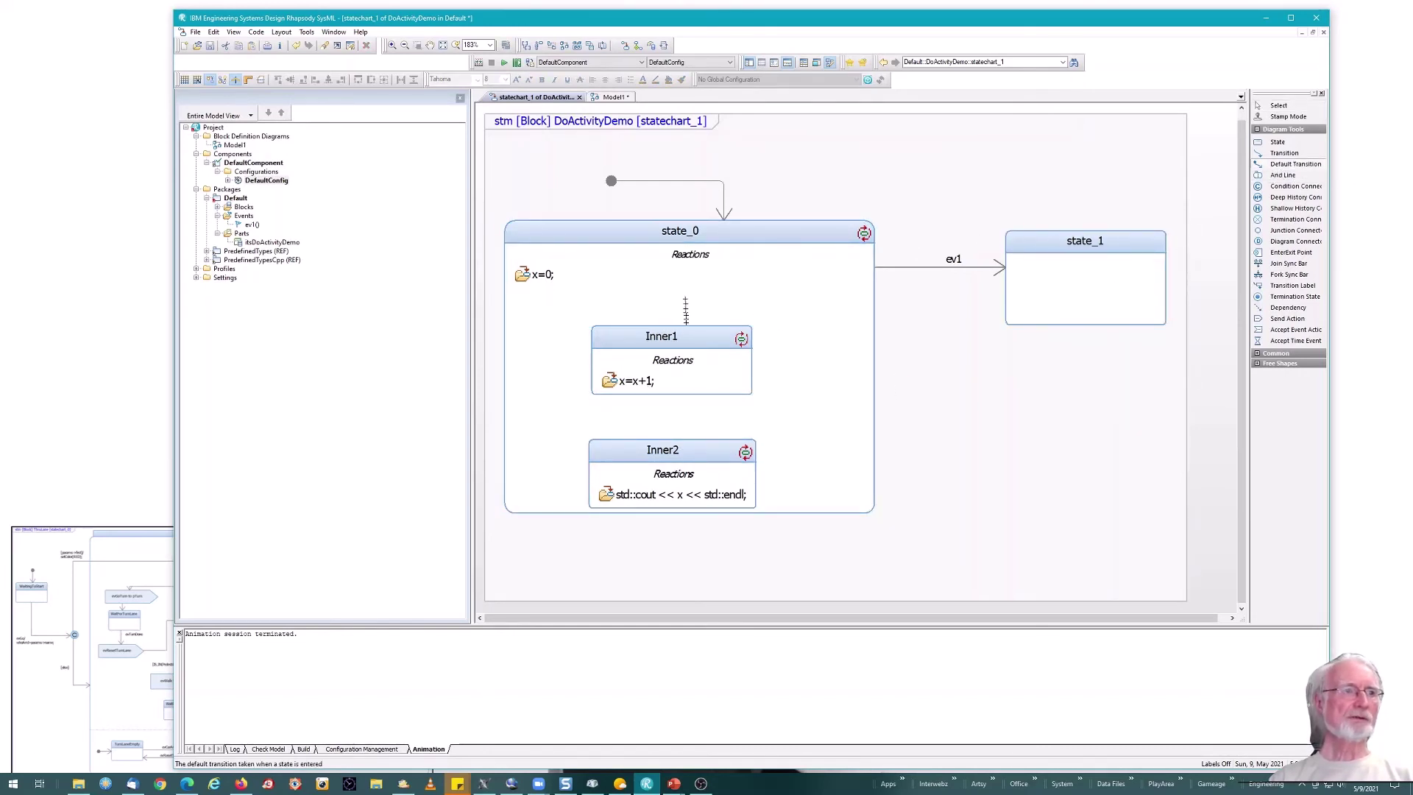
{"action": "left_click", "coordinate": [682, 326]}
{"action": "key", "text": "Escape"}
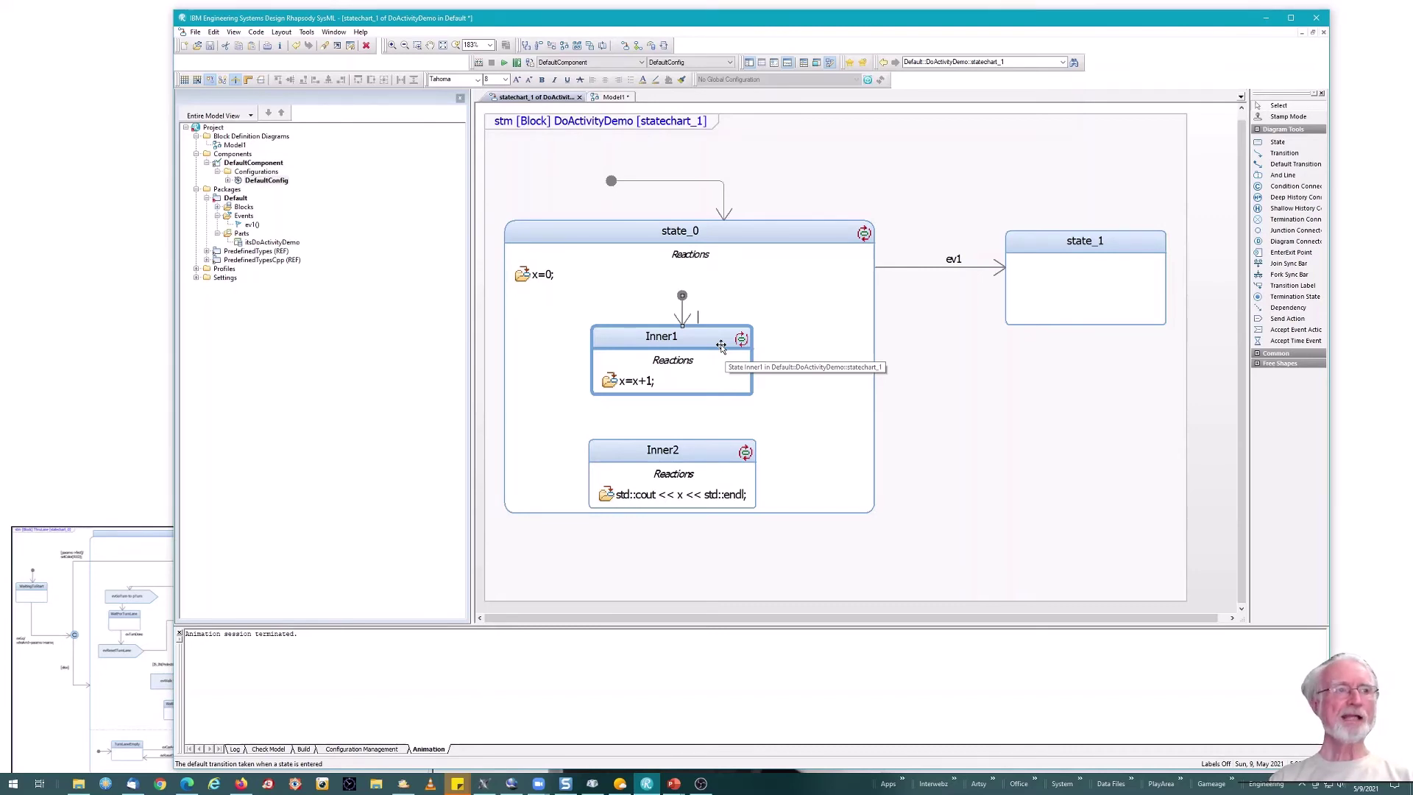
- Draw an unlabelled transition from Inner1 down to Inner2 in the DoActivityDemo statechart
{"action": "left_click_drag", "start_coordinate": [599, 377], "coordinate": [692, 508]}
{"action": "left_click", "coordinate": [1284, 153]}
{"action": "left_click", "coordinate": [628, 390]}
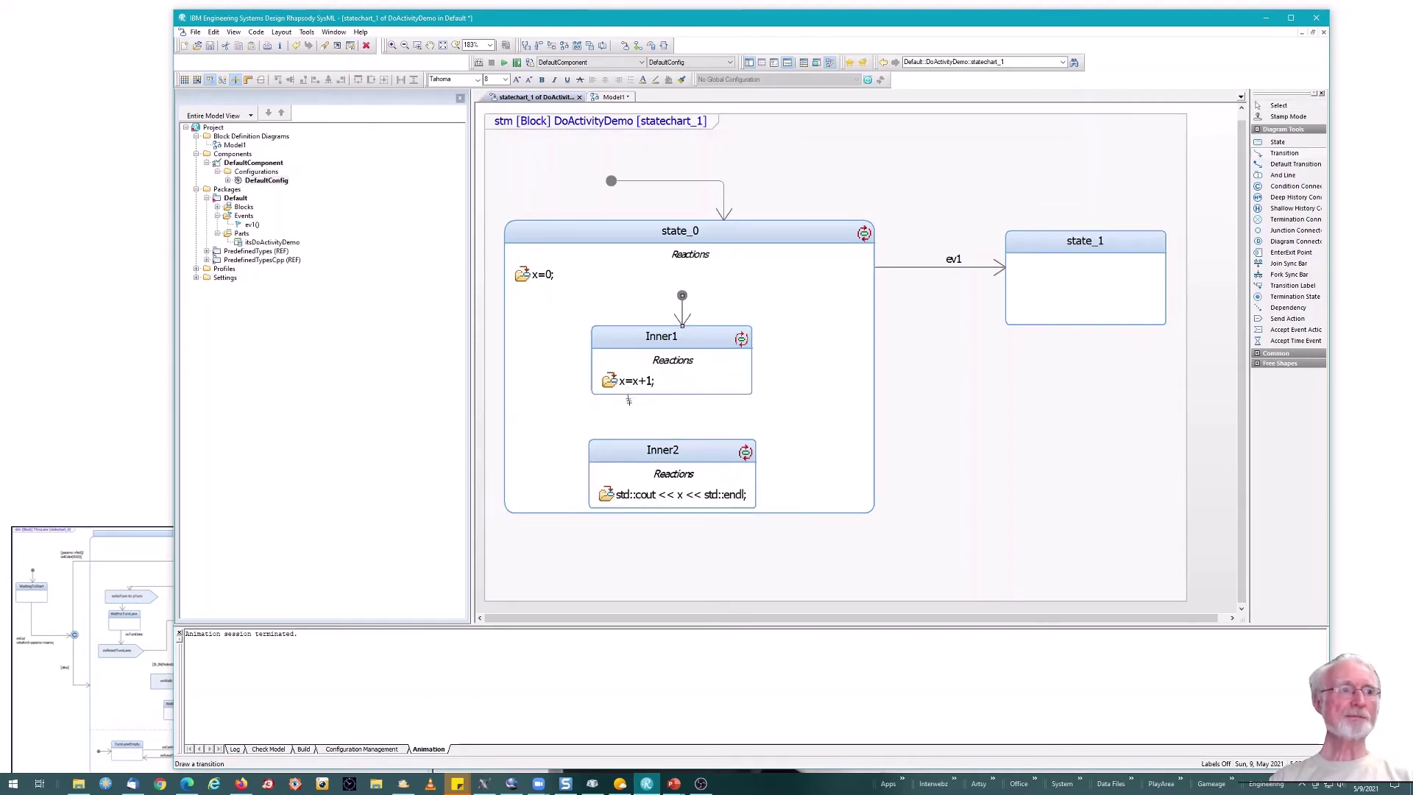
{"action": "left_click", "coordinate": [626, 456]}
{"action": "mouse_move", "coordinate": [1018, 459]}
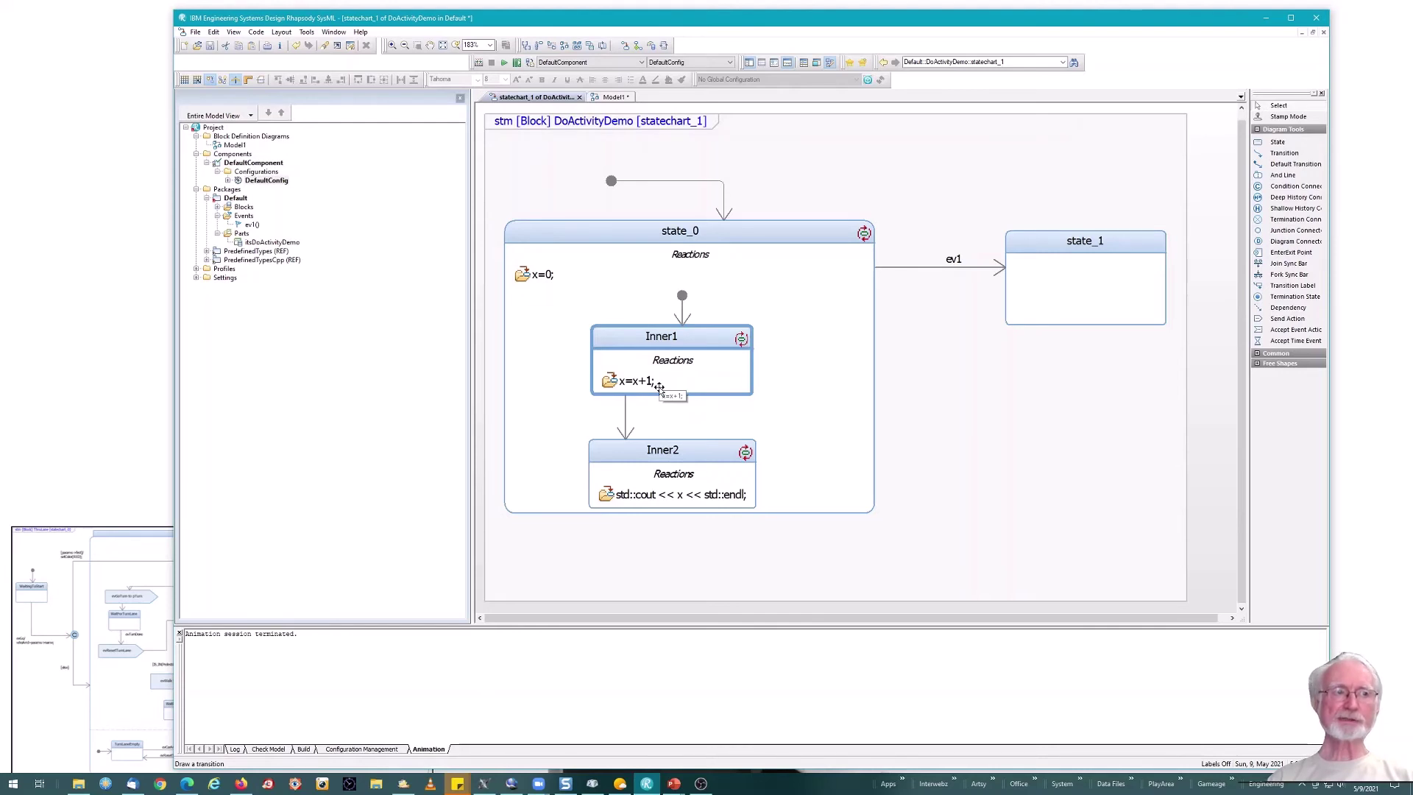
{"action": "left_click", "coordinate": [626, 424]}
{"action": "left_click", "coordinate": [972, 386]}
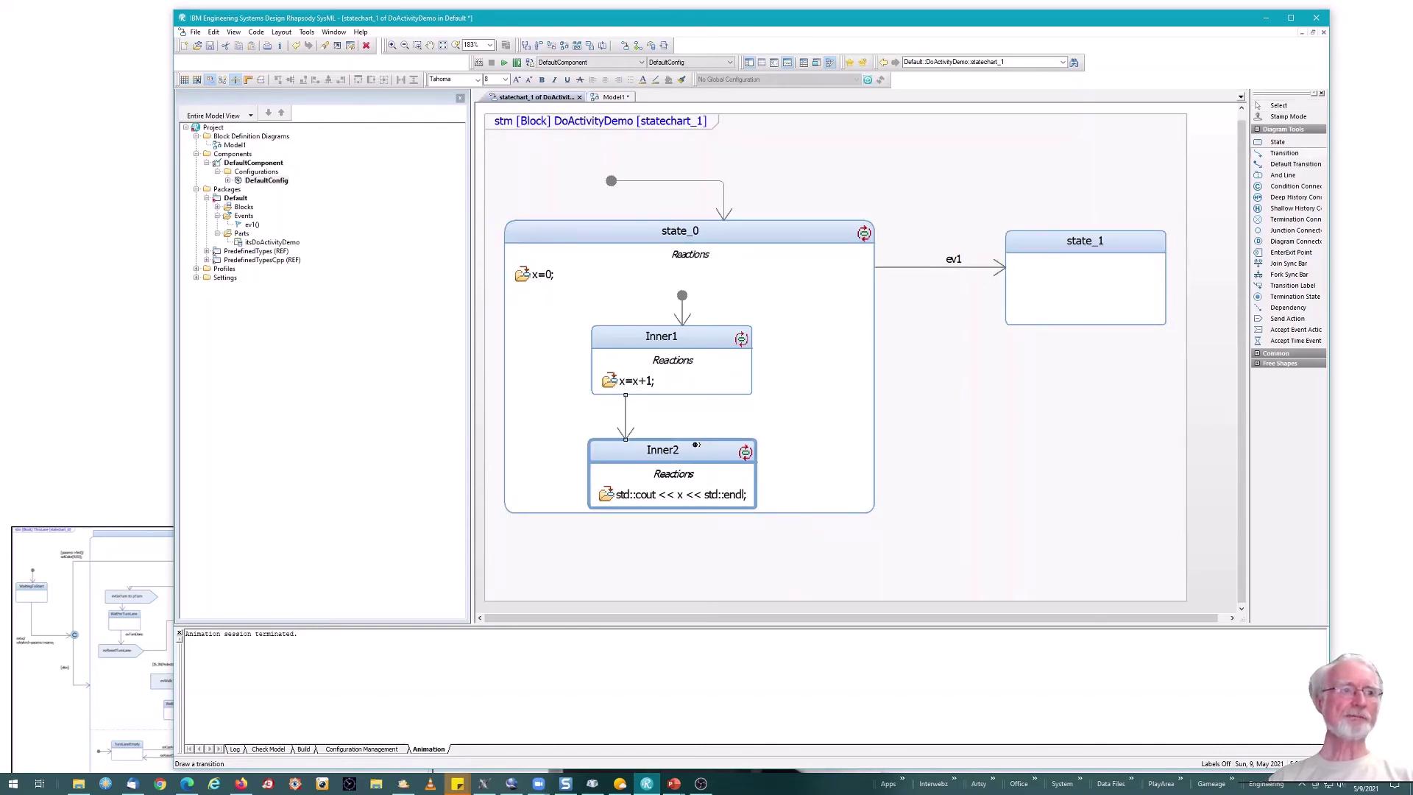
- Draw a transition from Inner2 back to Inner1 labelled tm(2000)
{"action": "left_click", "coordinate": [696, 451]}
{"action": "left_click", "coordinate": [696, 386]}
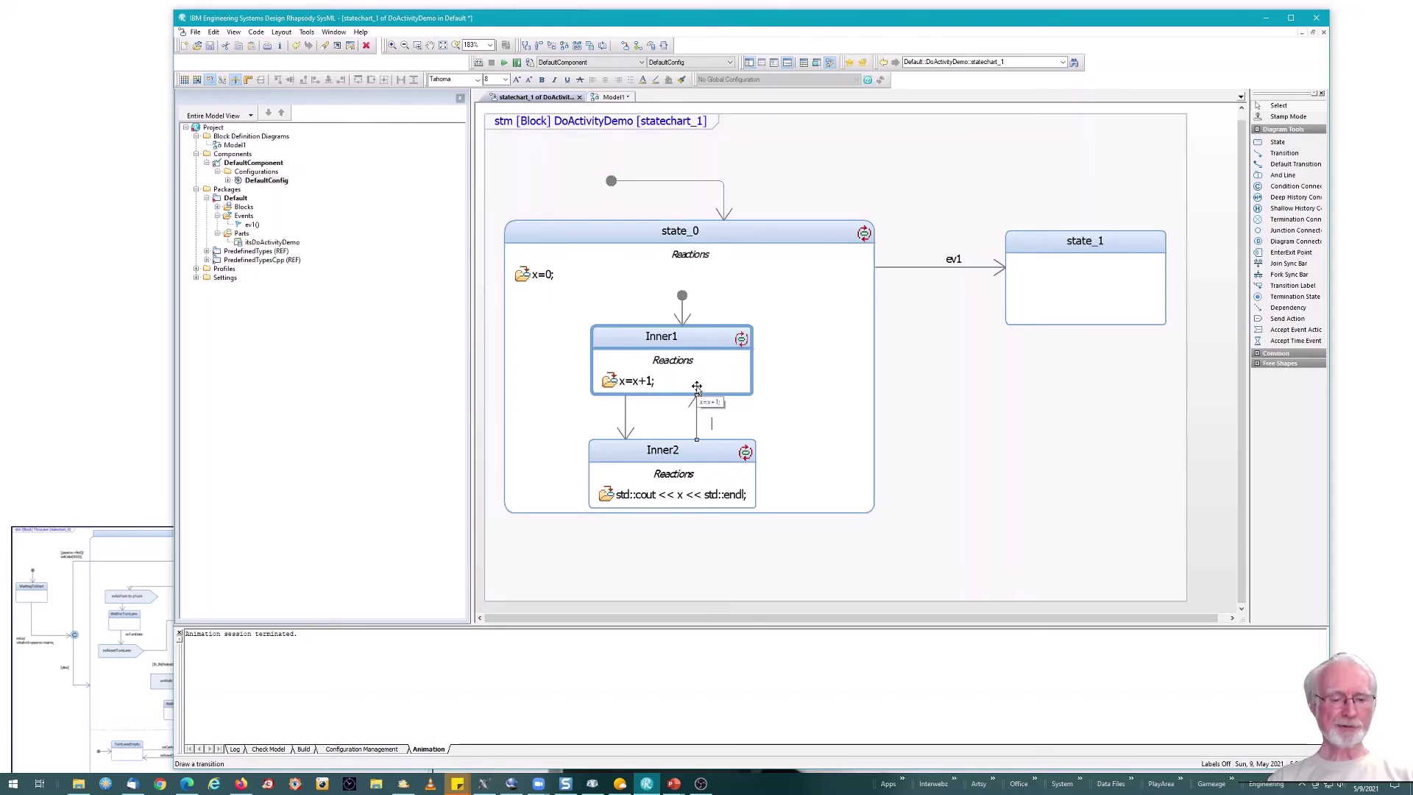
{"action": "type", "text": "tm"}
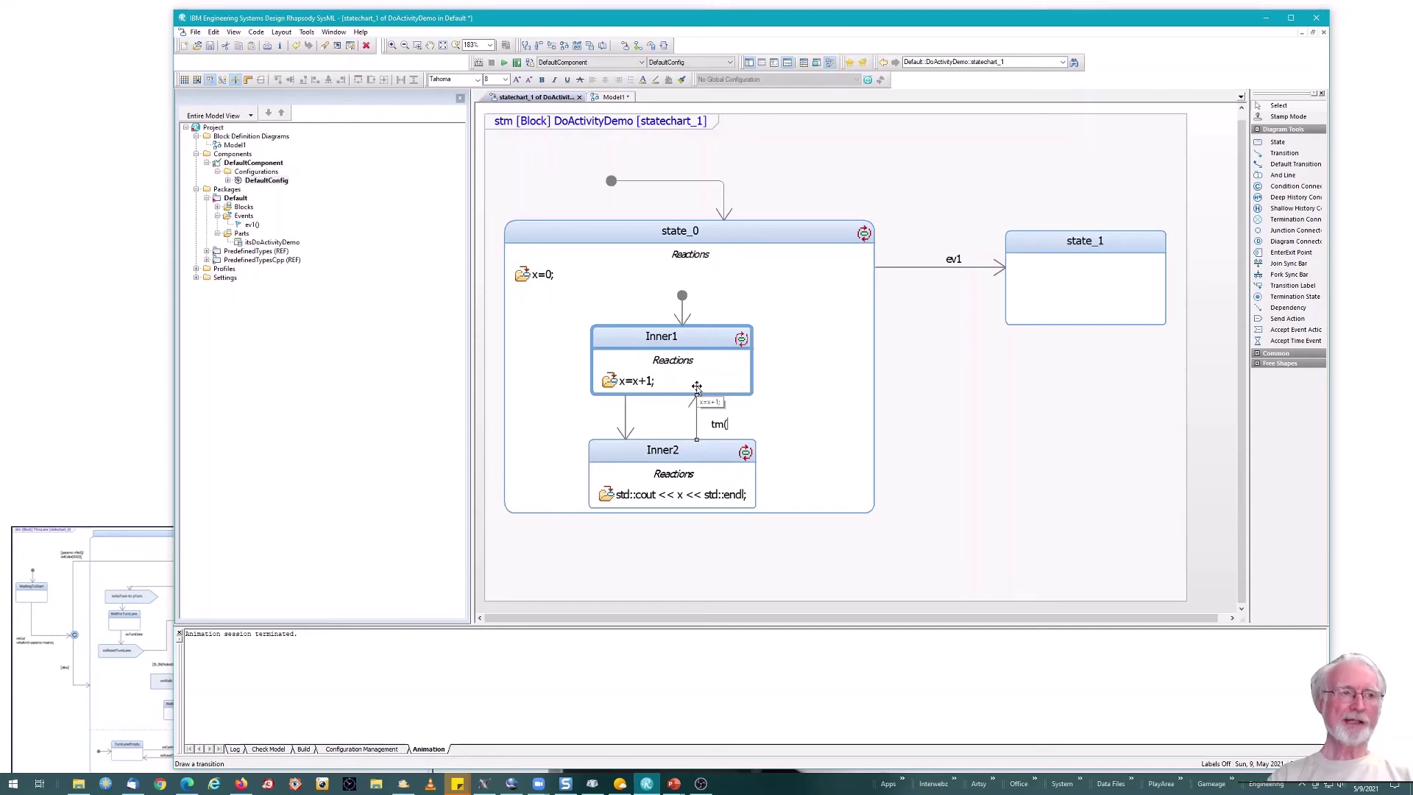
{"action": "type", "text": "("}
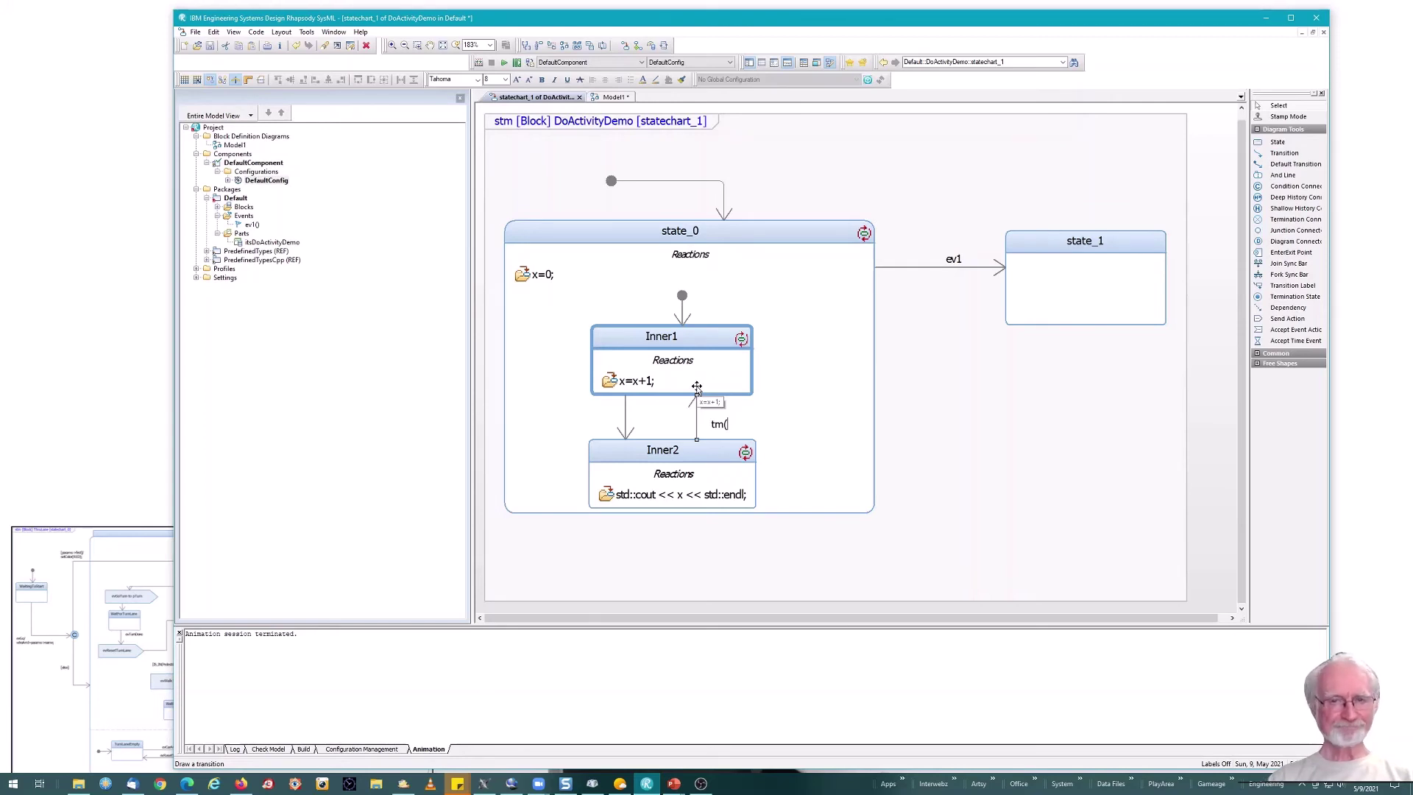
{"action": "type", "text": "2000"}
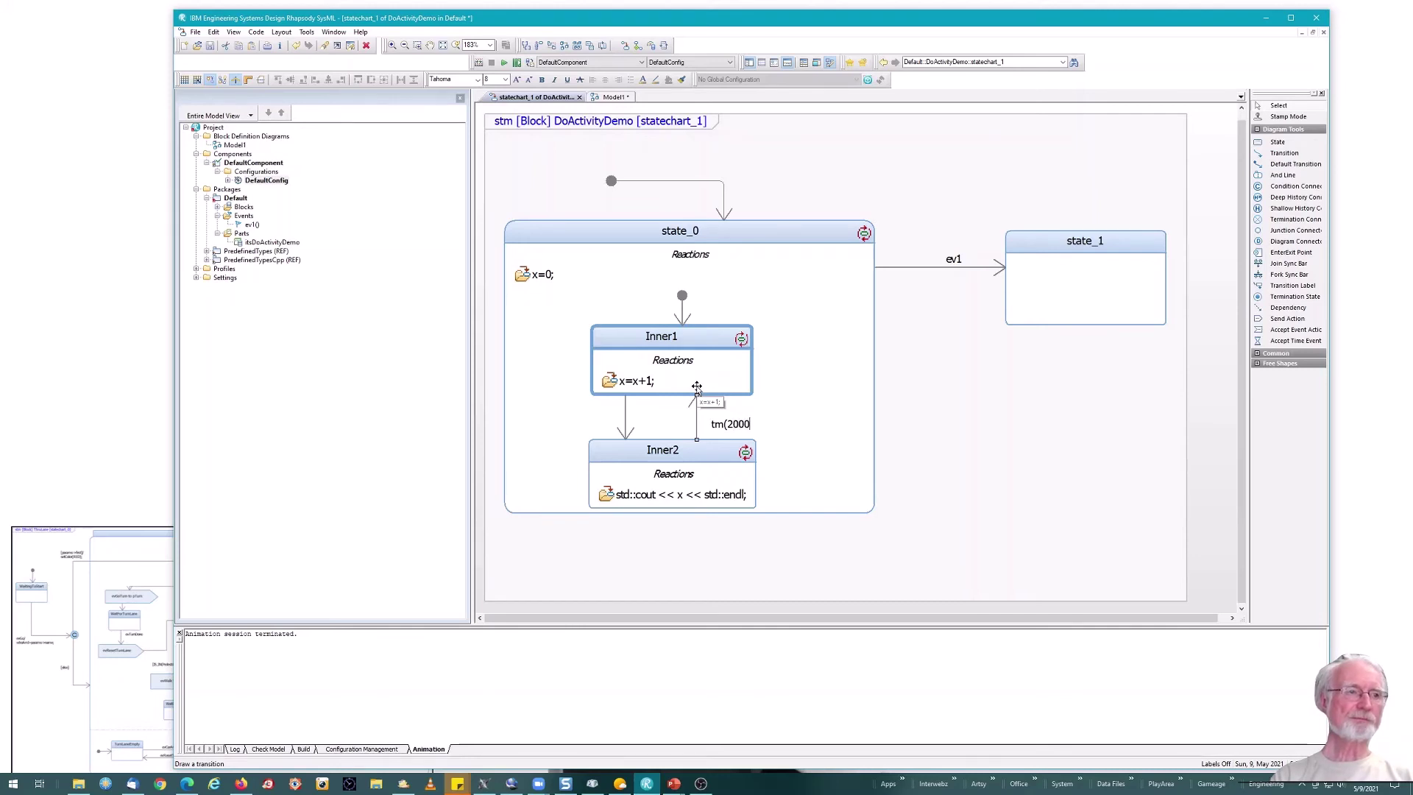
{"action": "left_click", "coordinate": [1074, 434]}
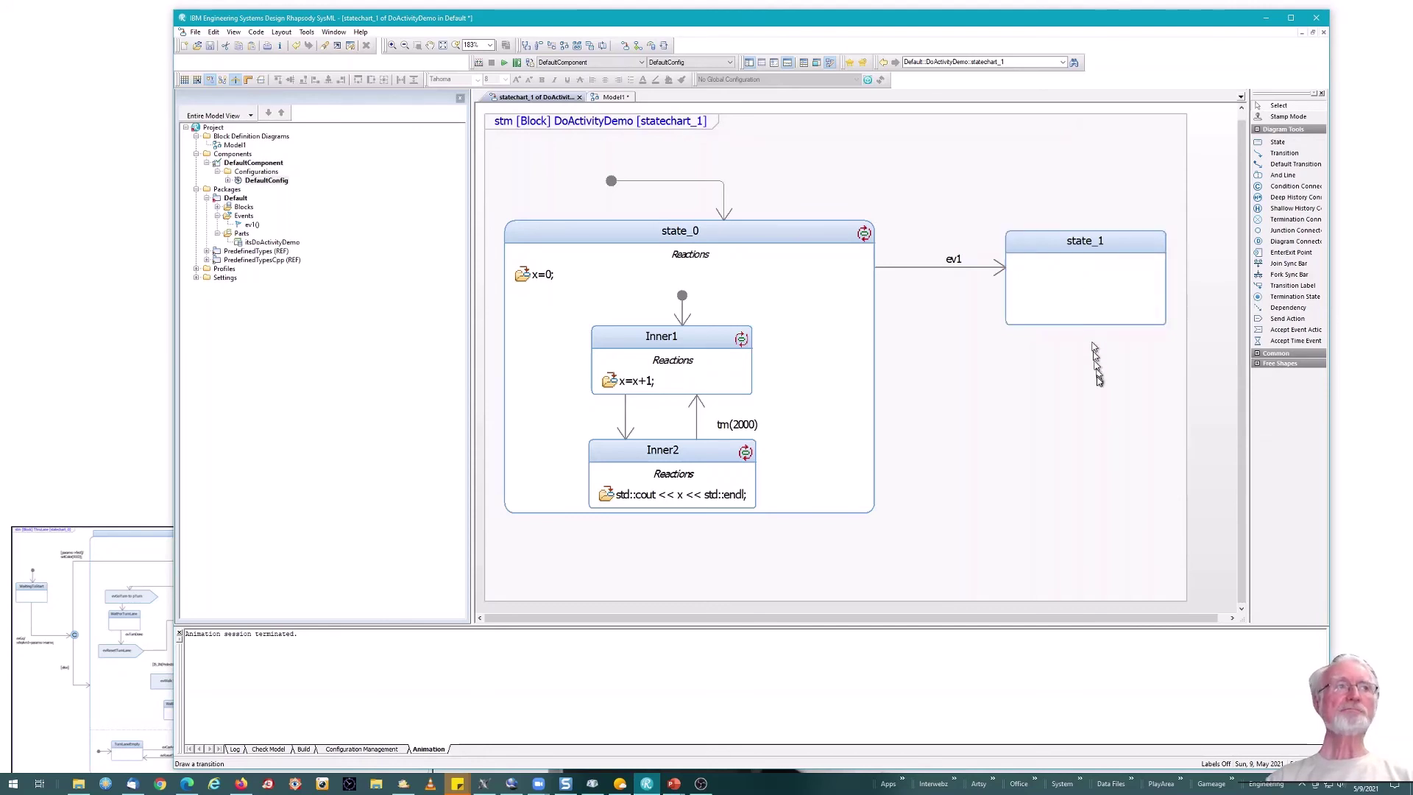
- Generate, build and run DefaultComponent.exe, then move its console aside and refocus Rhapsody
{"action": "left_click", "coordinate": [517, 63]}
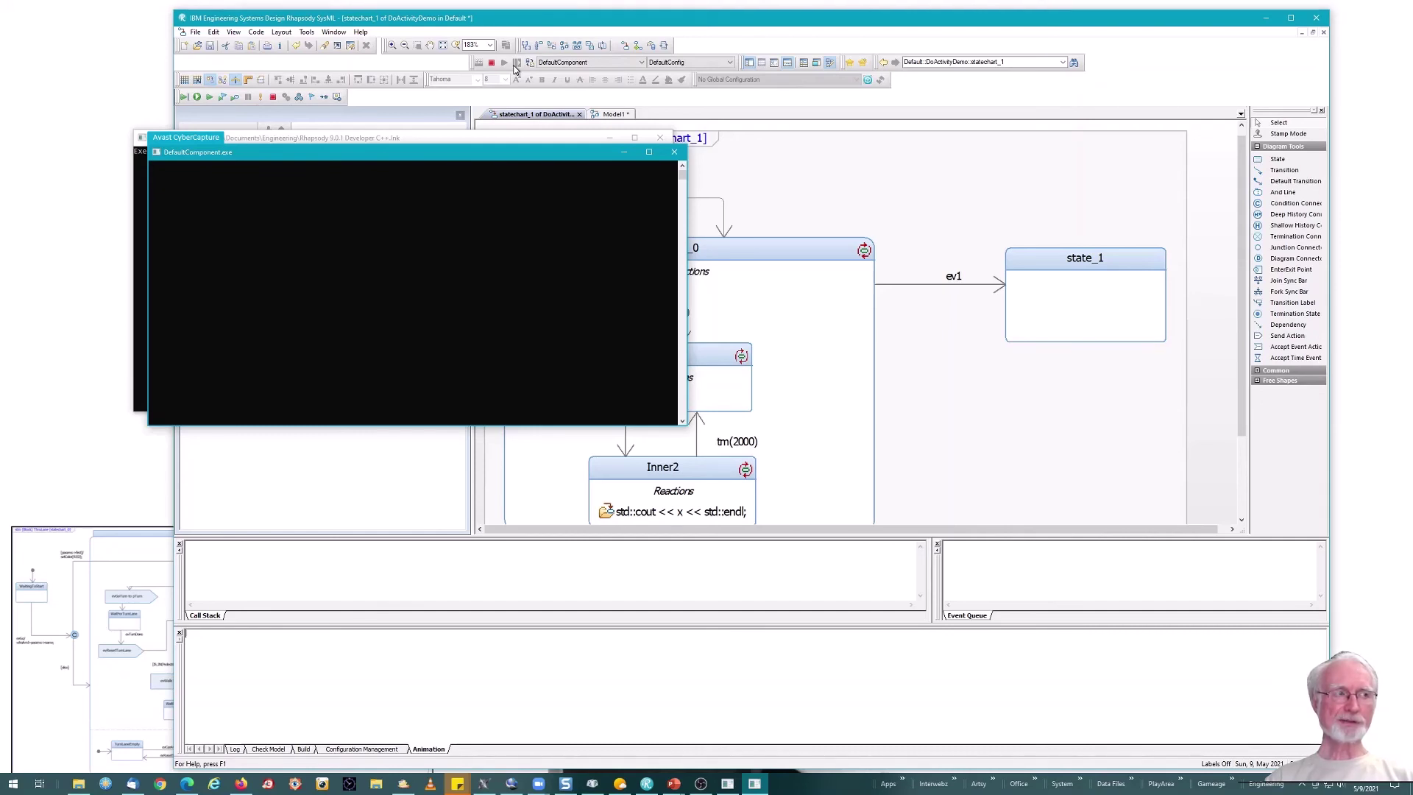
{"action": "left_click", "coordinate": [518, 62]}
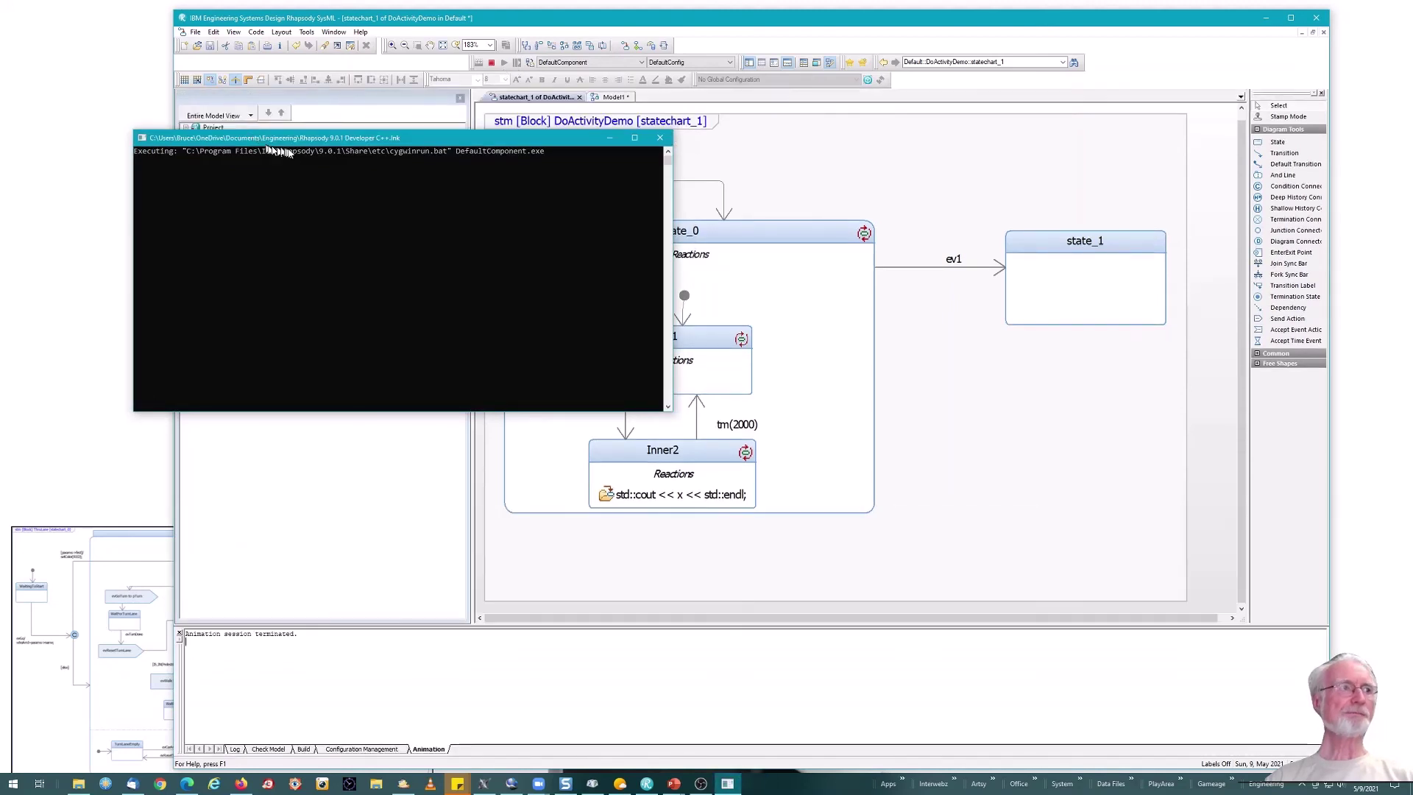
{"action": "left_click_drag", "start_coordinate": [332, 141], "coordinate": [252, 160]}
{"action": "left_click_drag", "start_coordinate": [261, 17], "coordinate": [264, 18]}
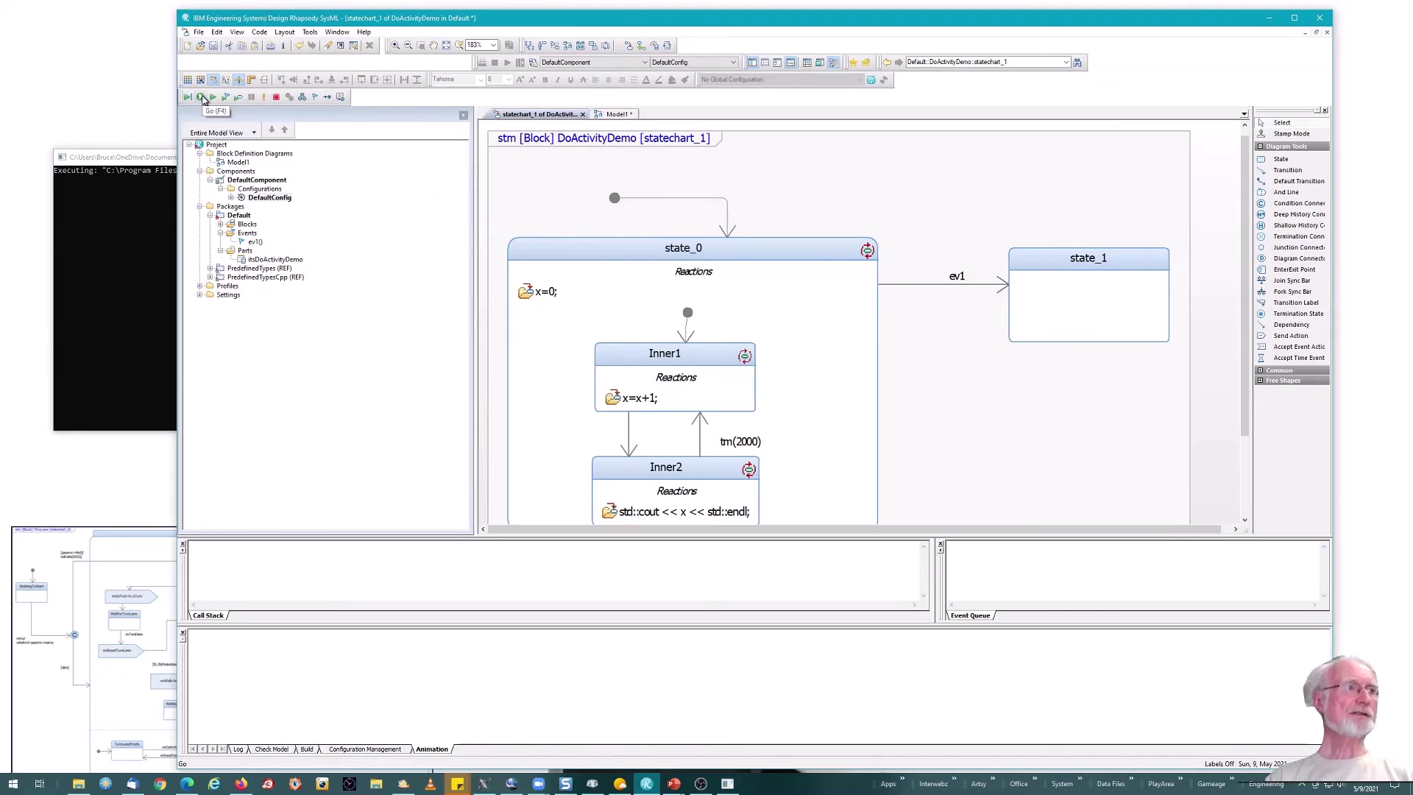
- Select instance DoActivityDemo[0] under Blocks > DoActivityDemo > Instances and start the animation with Go
{"action": "left_click", "coordinate": [219, 225]}
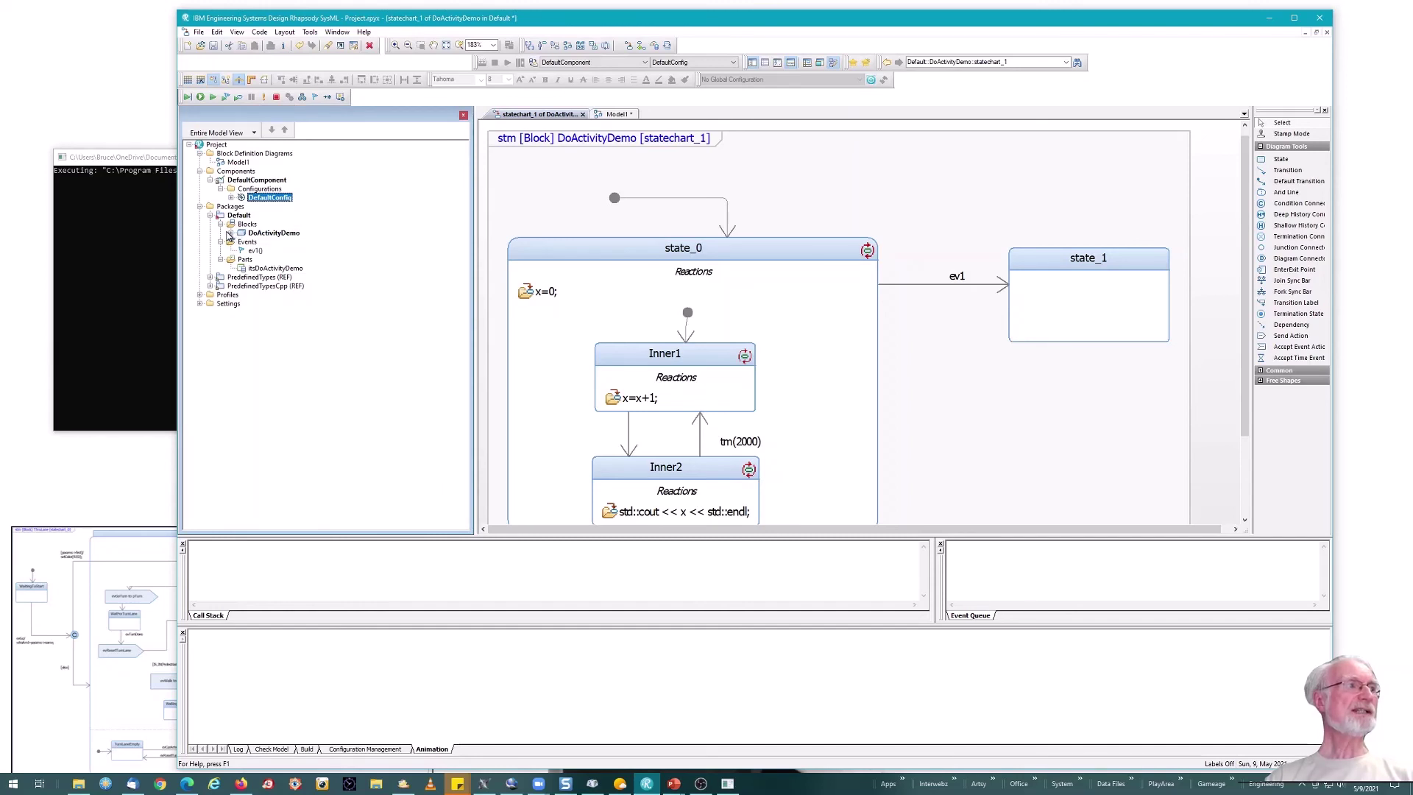
{"action": "left_click", "coordinate": [230, 233]}
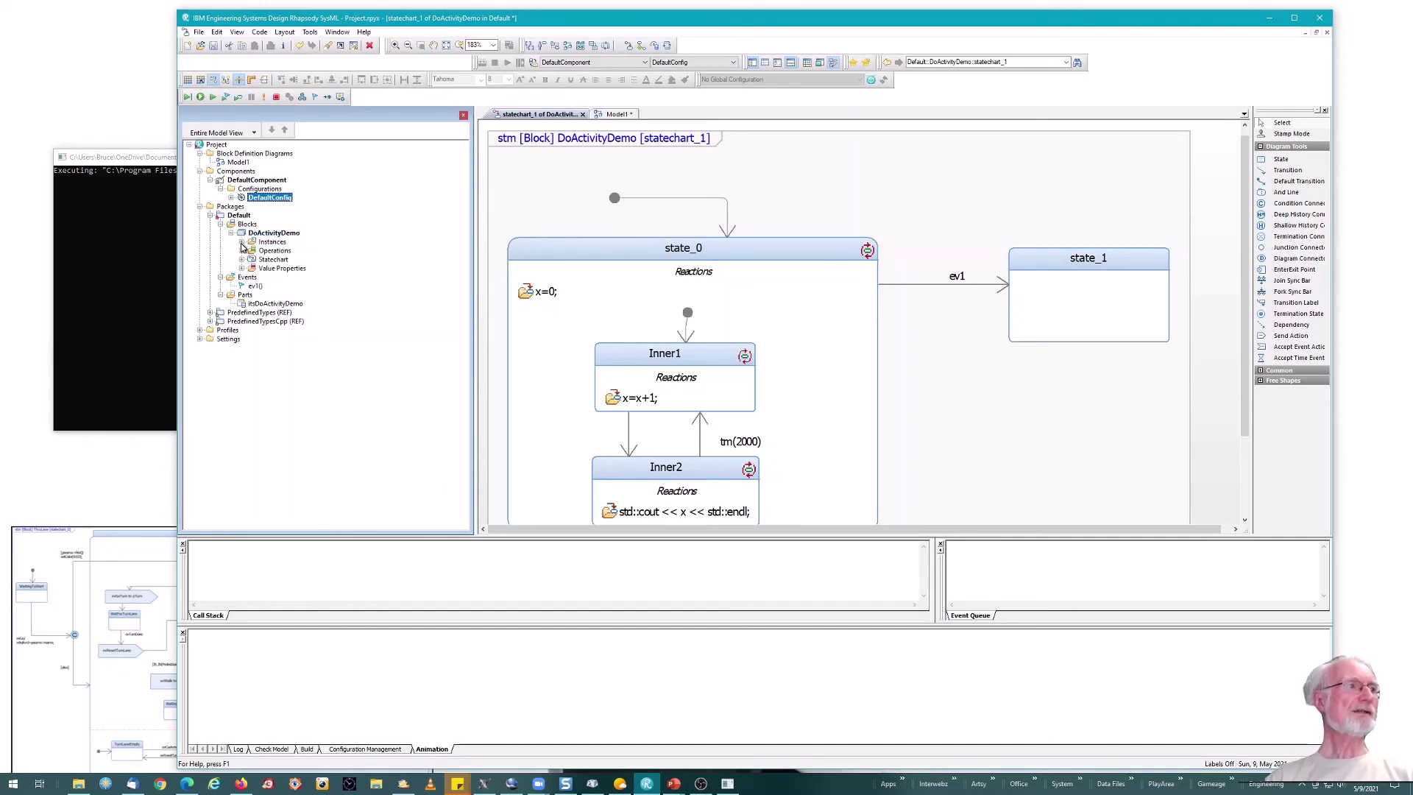
{"action": "left_click", "coordinate": [242, 242]}
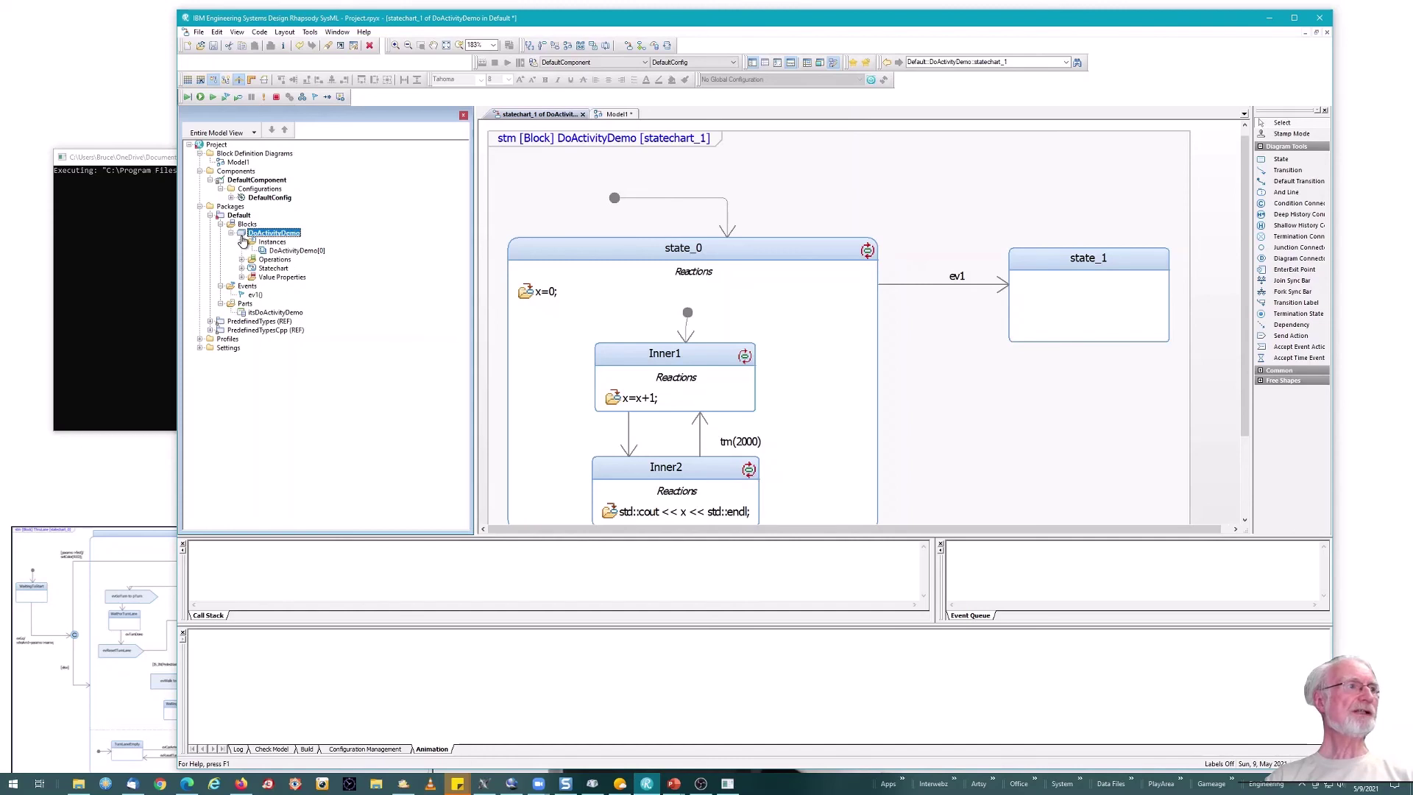
{"action": "left_click", "coordinate": [284, 252]}
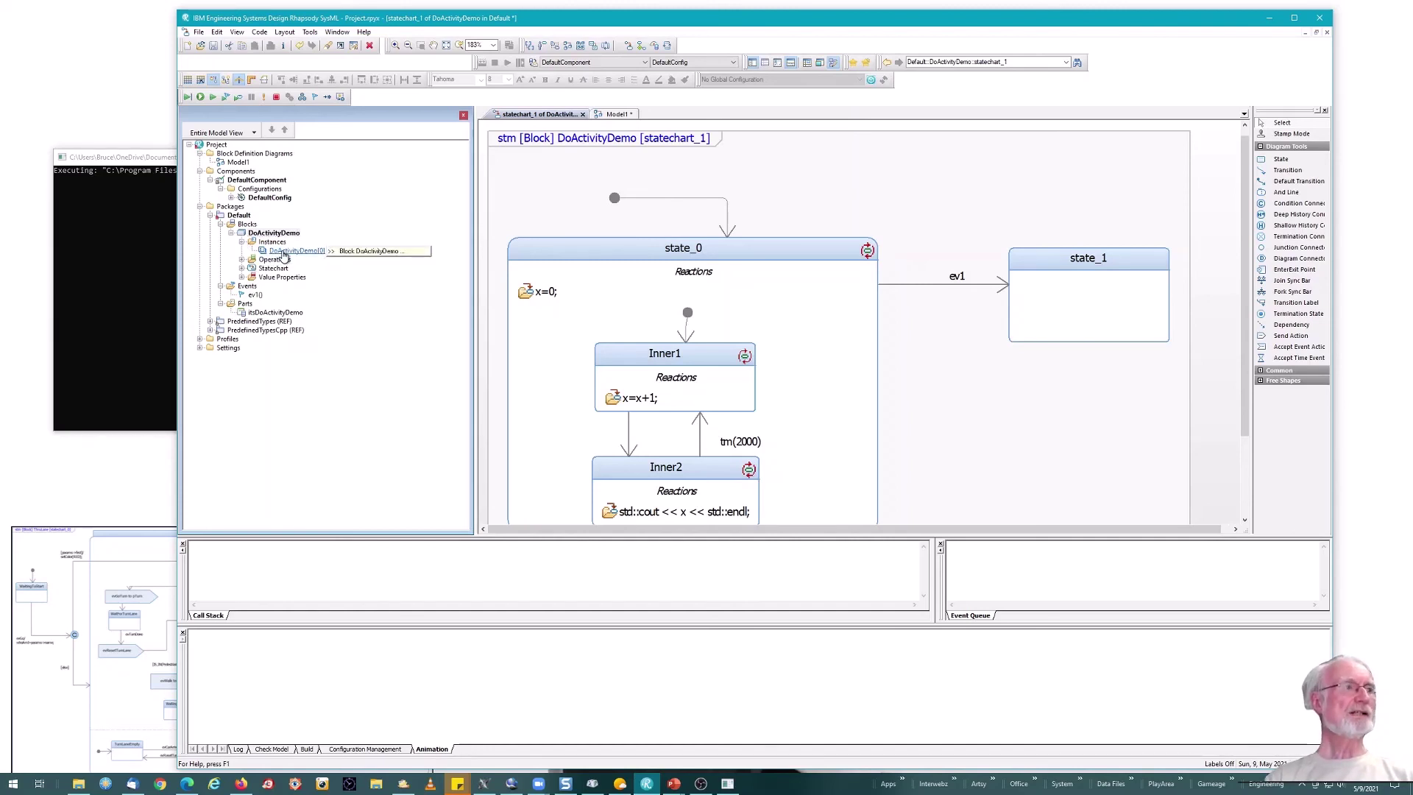
{"action": "left_click", "coordinate": [198, 98]}
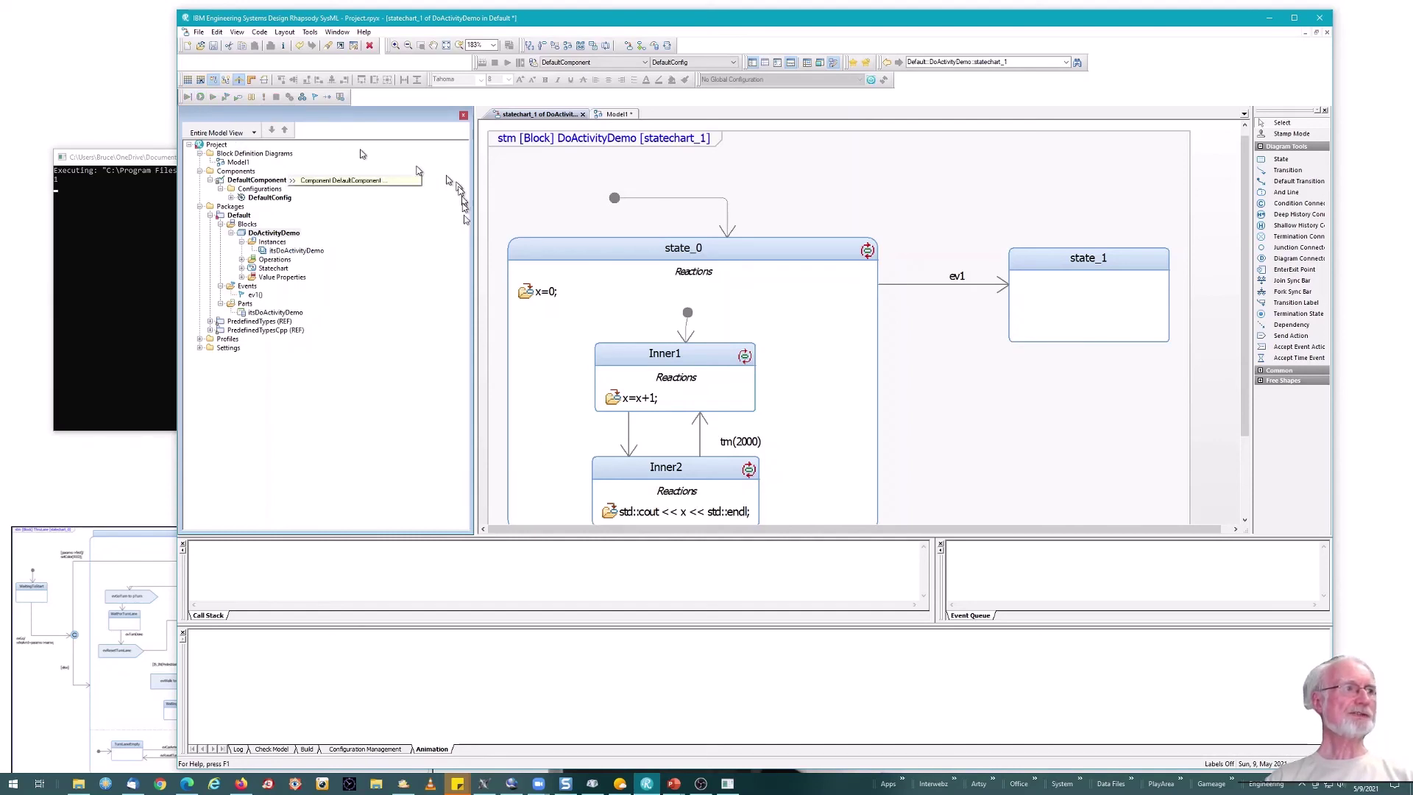
{"action": "right_click", "coordinate": [282, 253]}
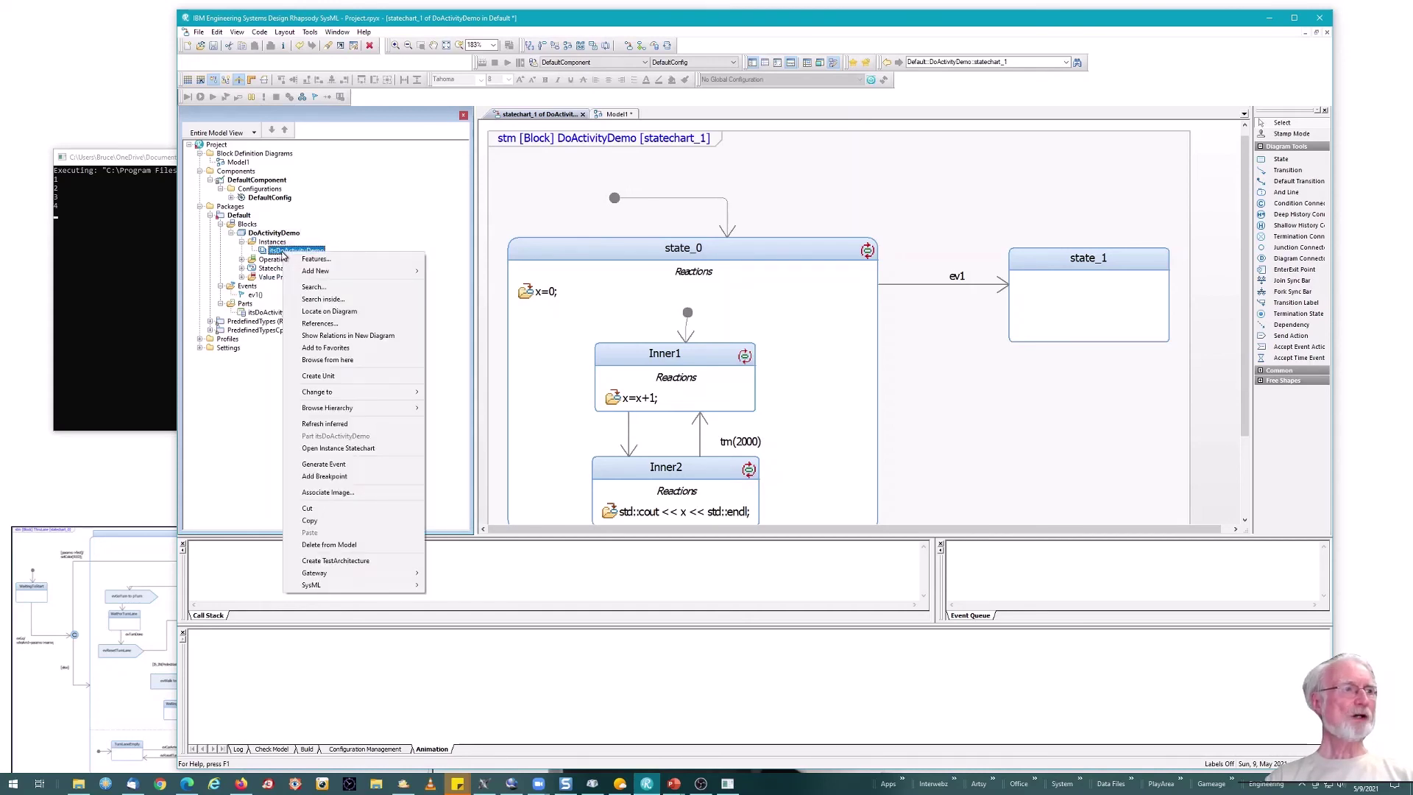
- Open the instance's animated statechart and narrow the console window beside it
{"action": "left_click", "coordinate": [359, 448]}
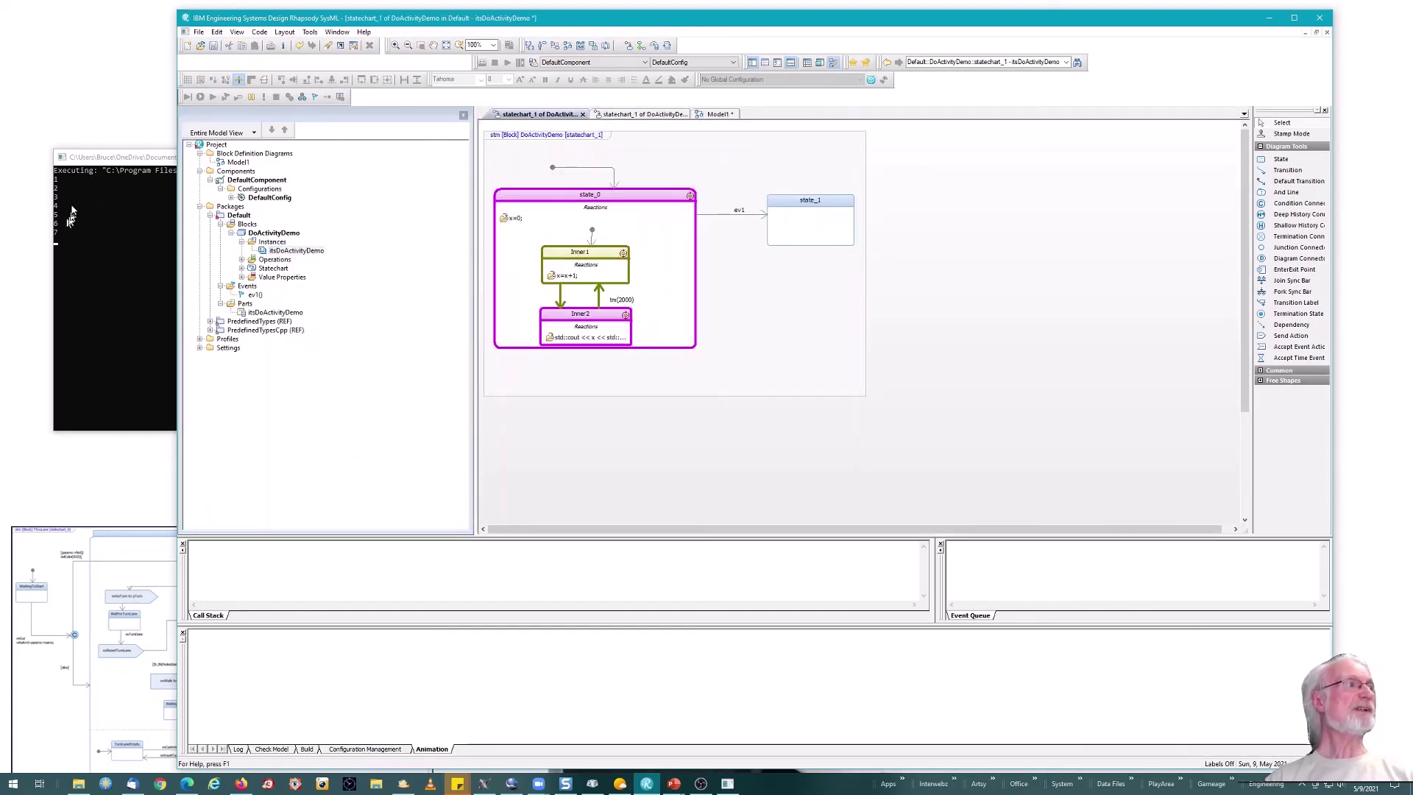
{"action": "left_click", "coordinate": [87, 164]}
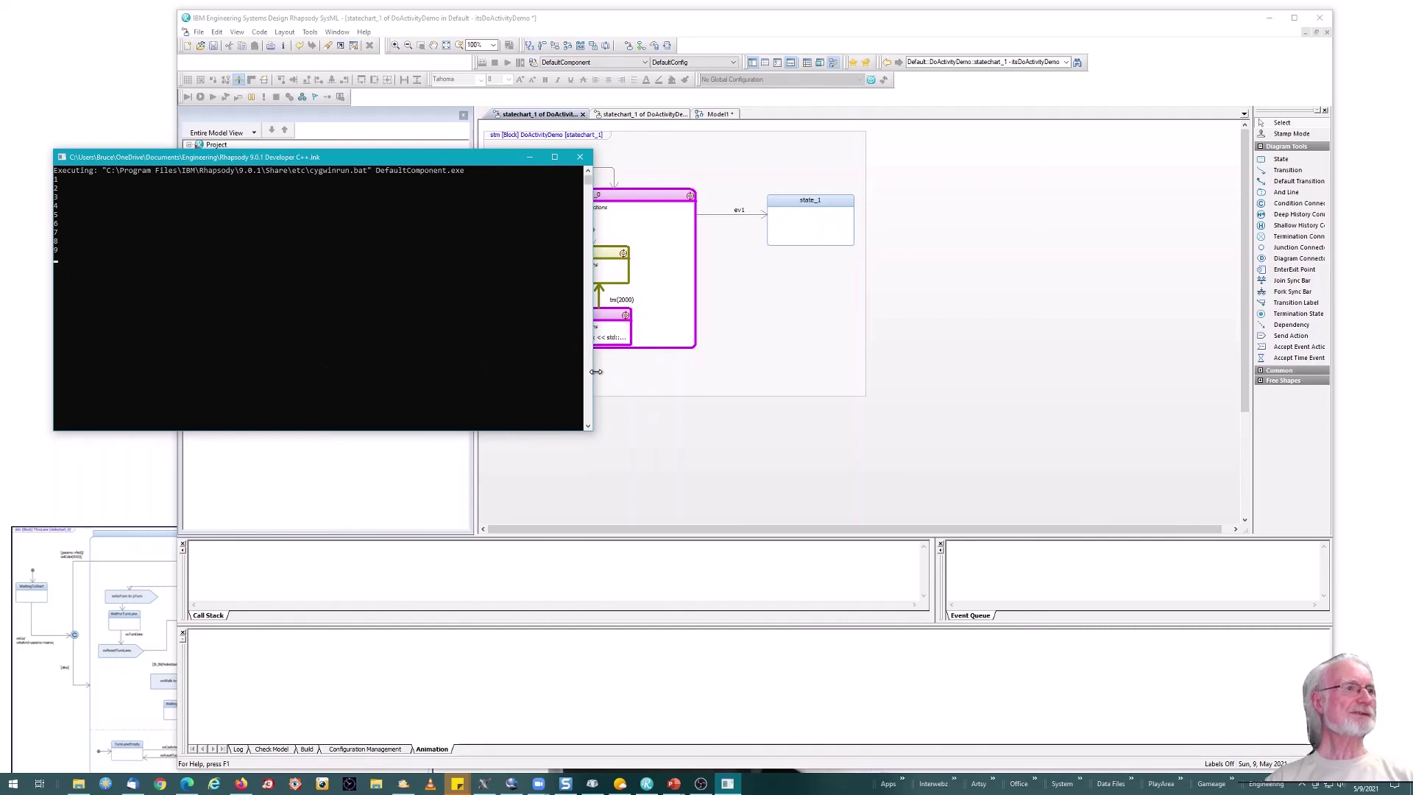
{"action": "left_click_drag", "start_coordinate": [592, 361], "coordinate": [392, 361]}
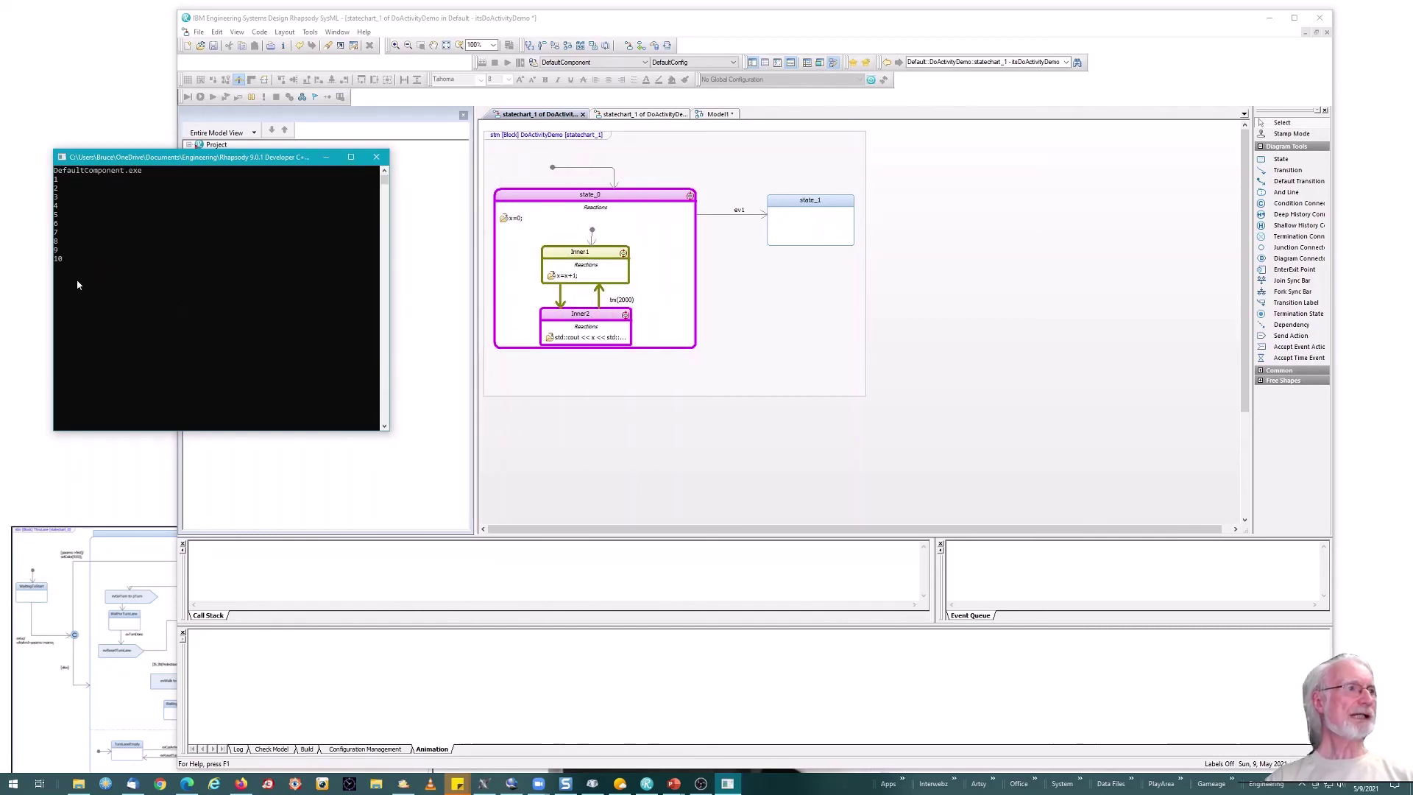
{"action": "left_click", "coordinate": [428, 21]}
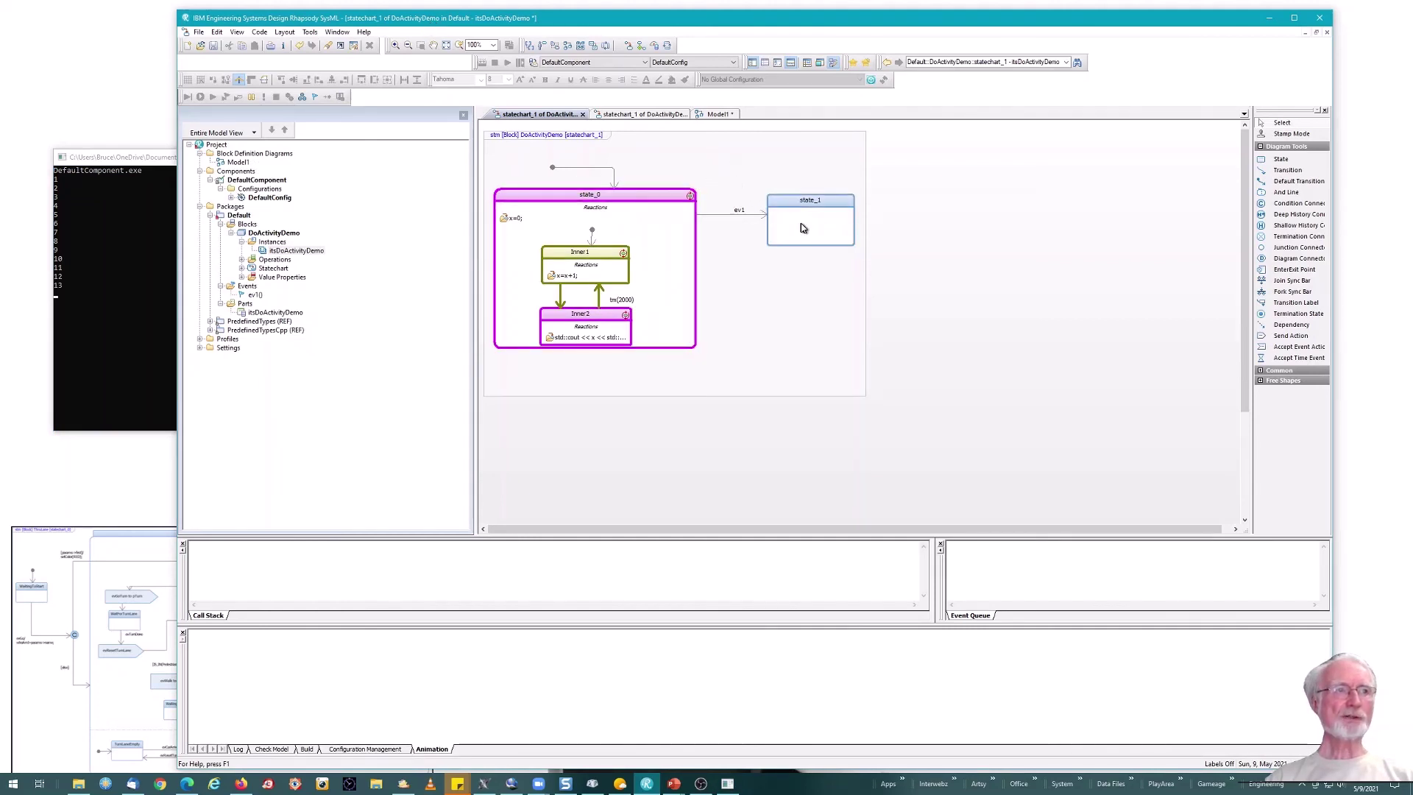
- Generate event ev1 for itsDoActivityDemo from the Event Generator
{"action": "left_click", "coordinate": [315, 101]}
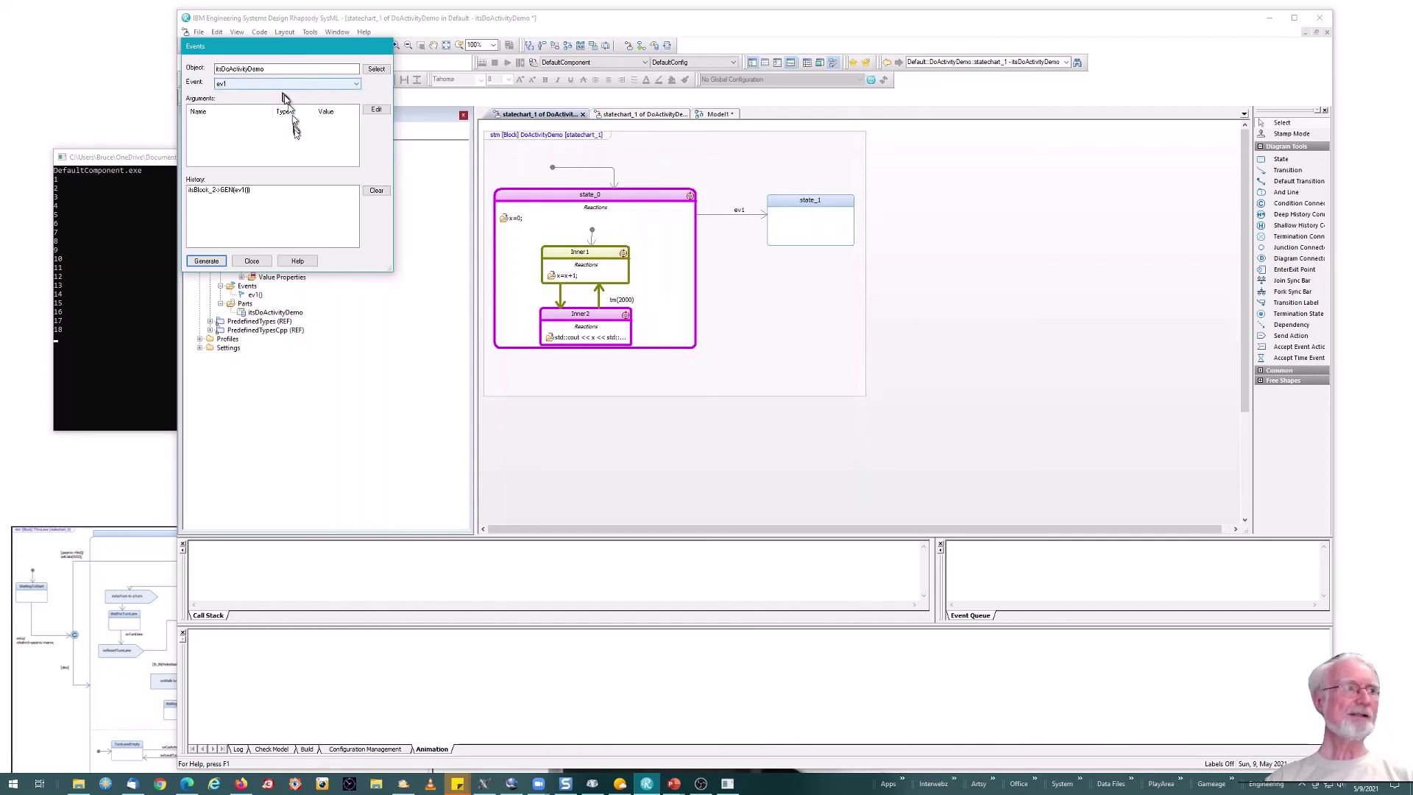
{"action": "left_click", "coordinate": [206, 260]}
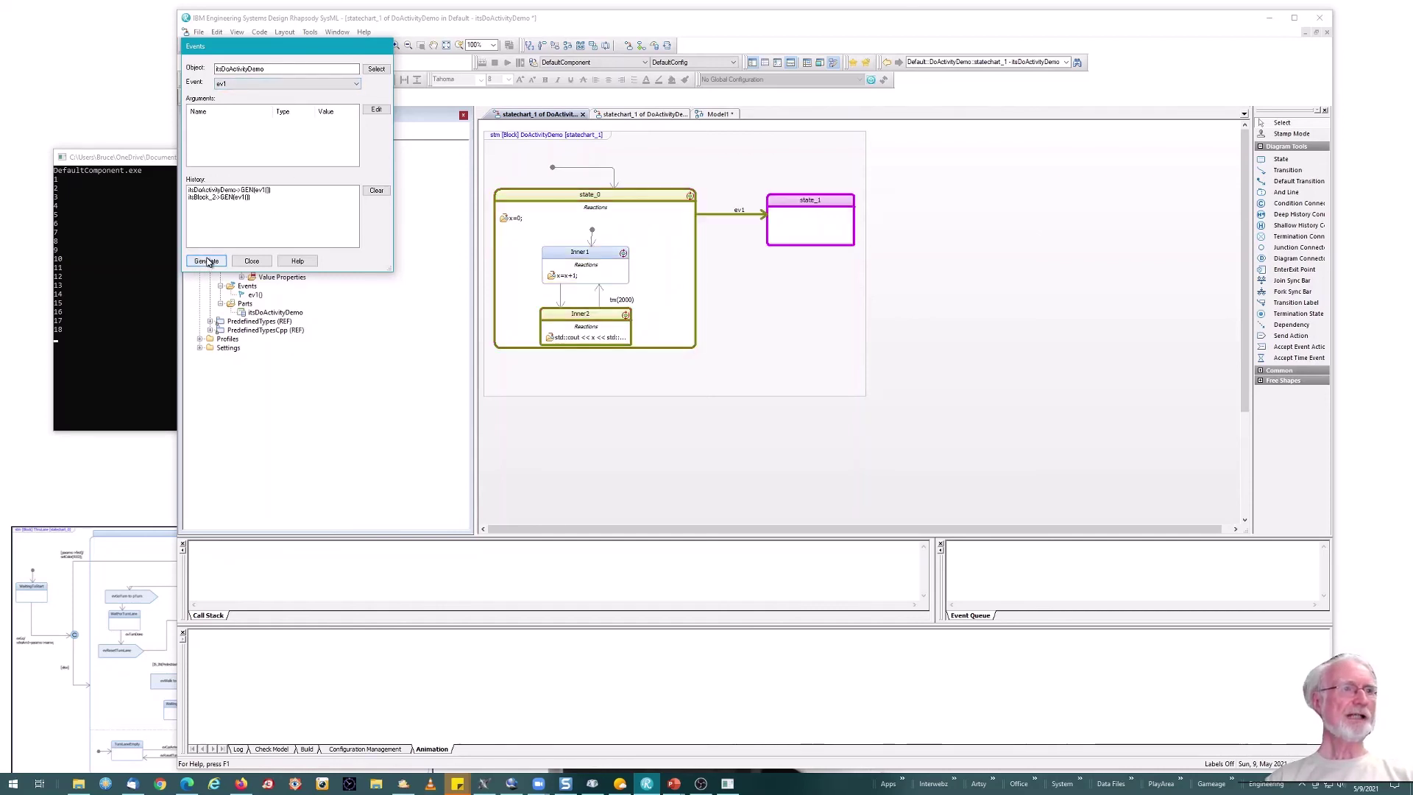